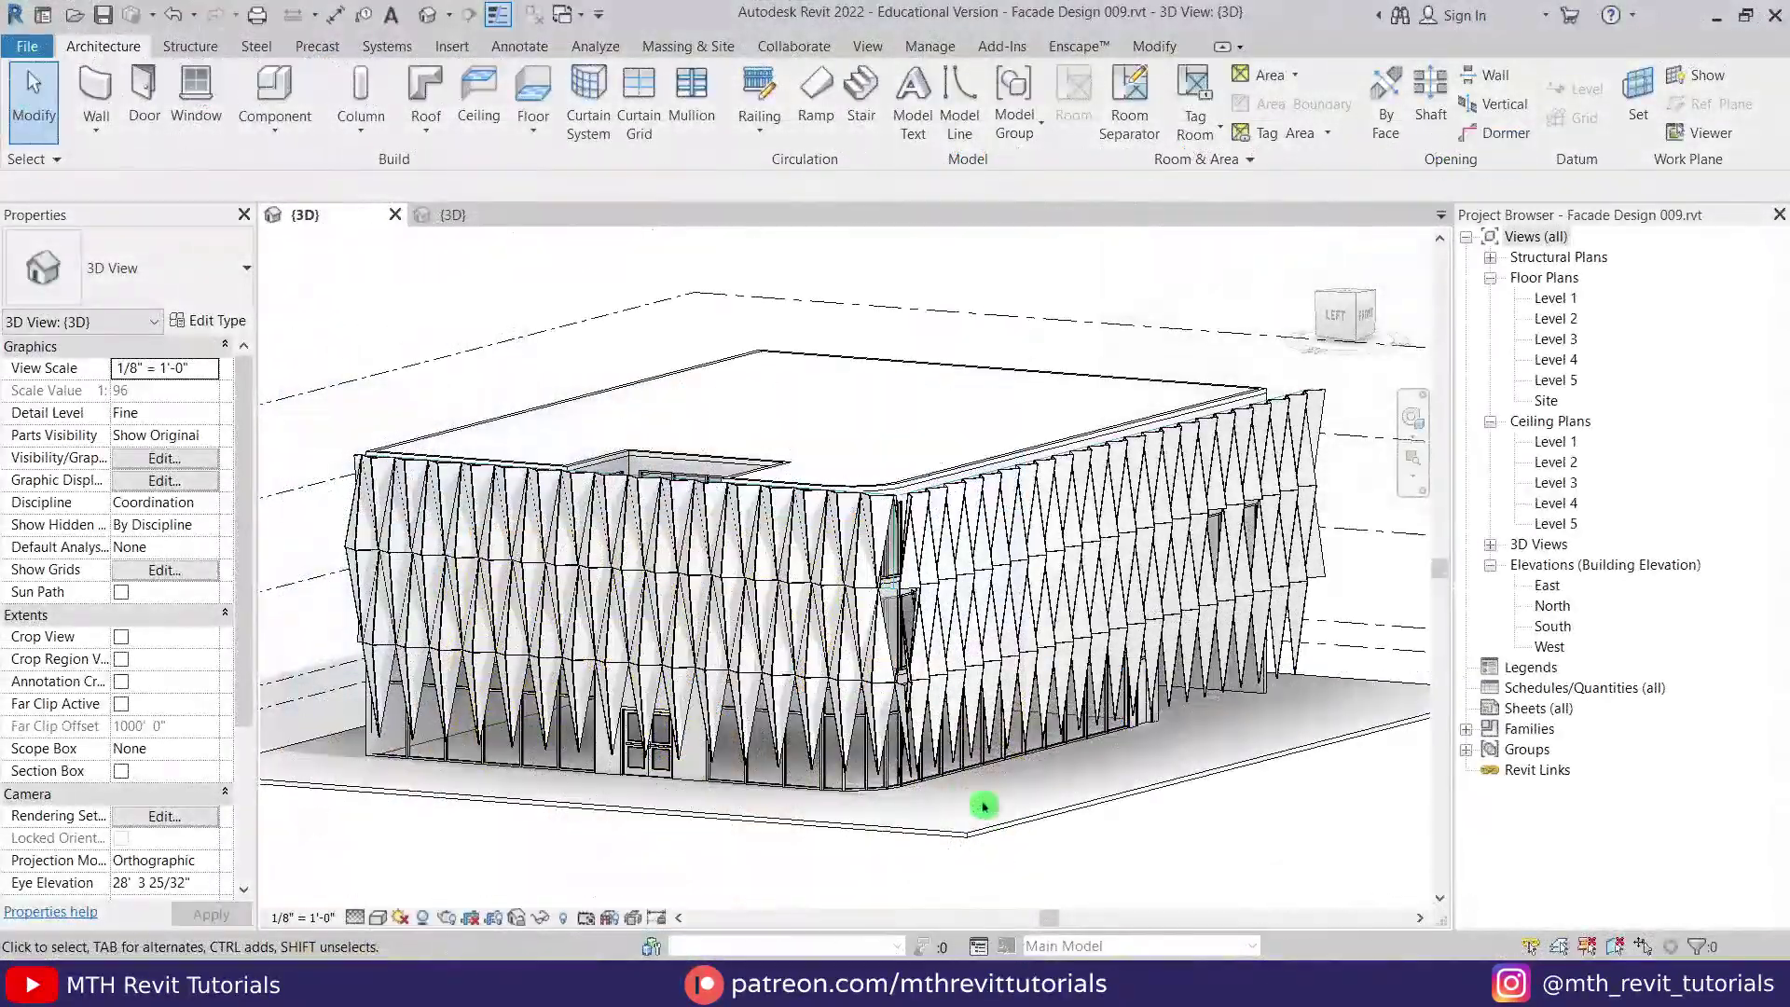
# Step: Move from the ArchDaily LZ's LOVE spa reference page to the learnrevitonline.com home page
pyautogui.keyDown('shift'); pyautogui.moveTo(980, 800); pyautogui.dragTo(895, 783, button='middle'); pyautogui.keyUp('shift')
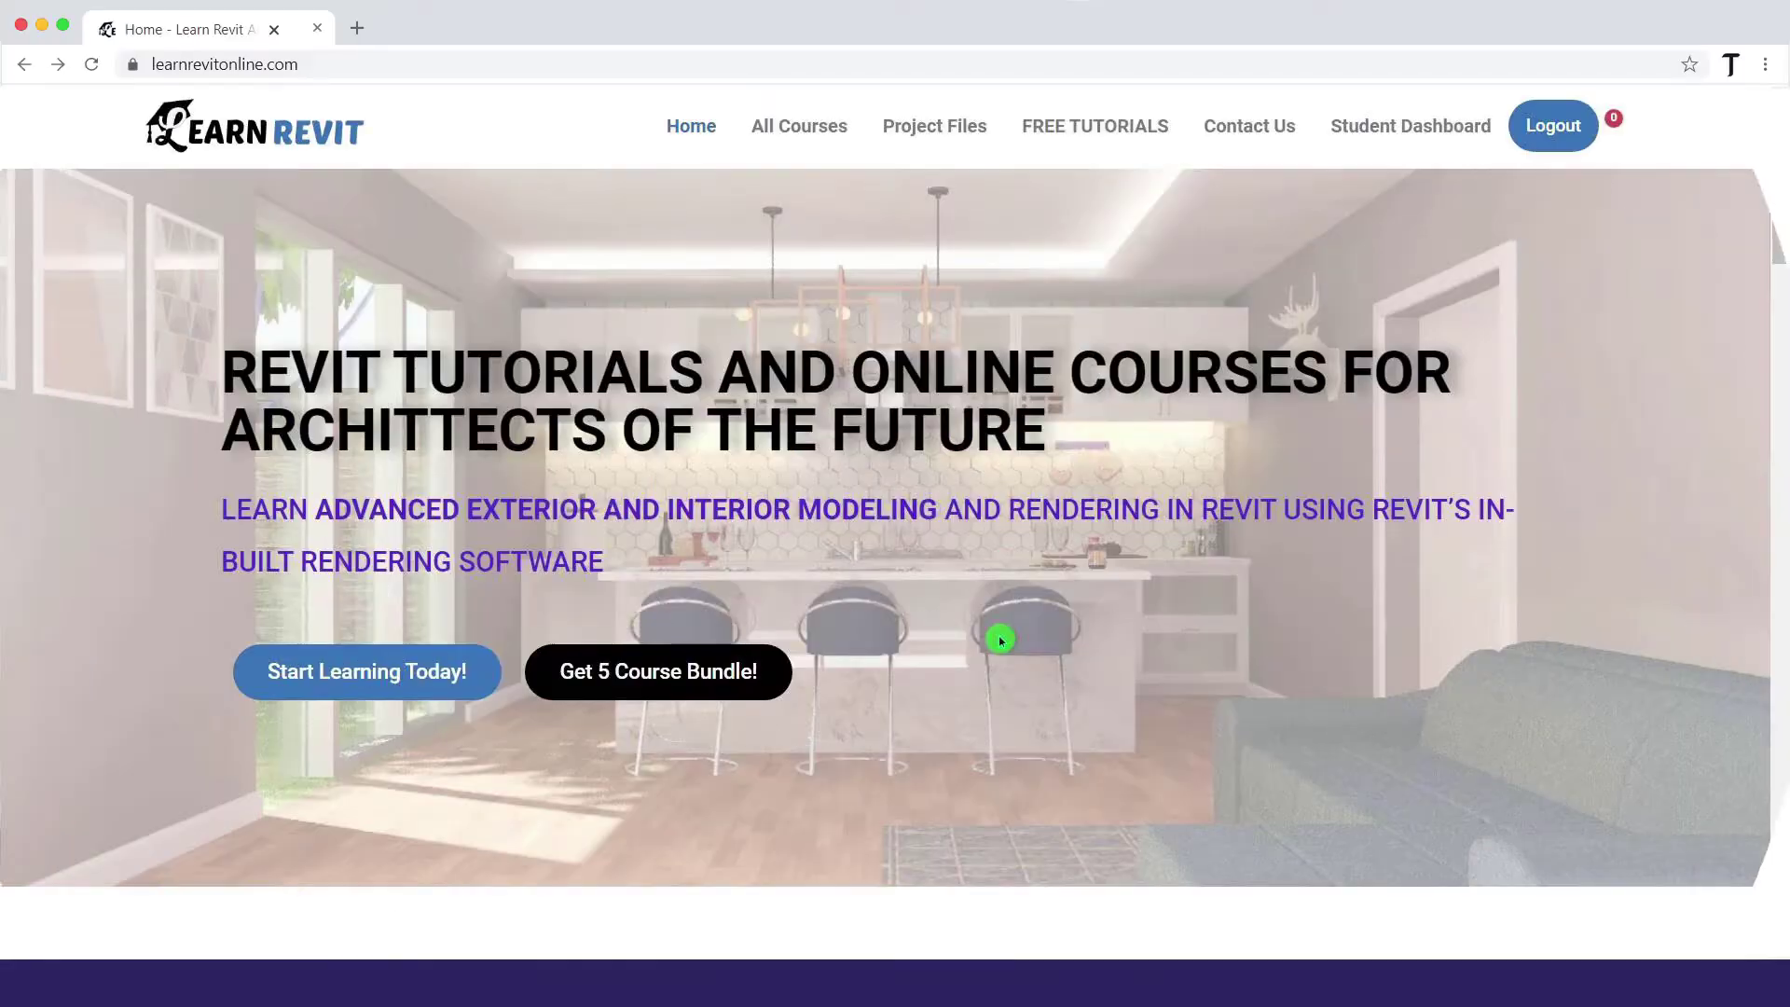
# Step: Open the Revit 5 Course Bundle Pack course and start its Office Tutorial lesson video
pyautogui.click(731, 683)
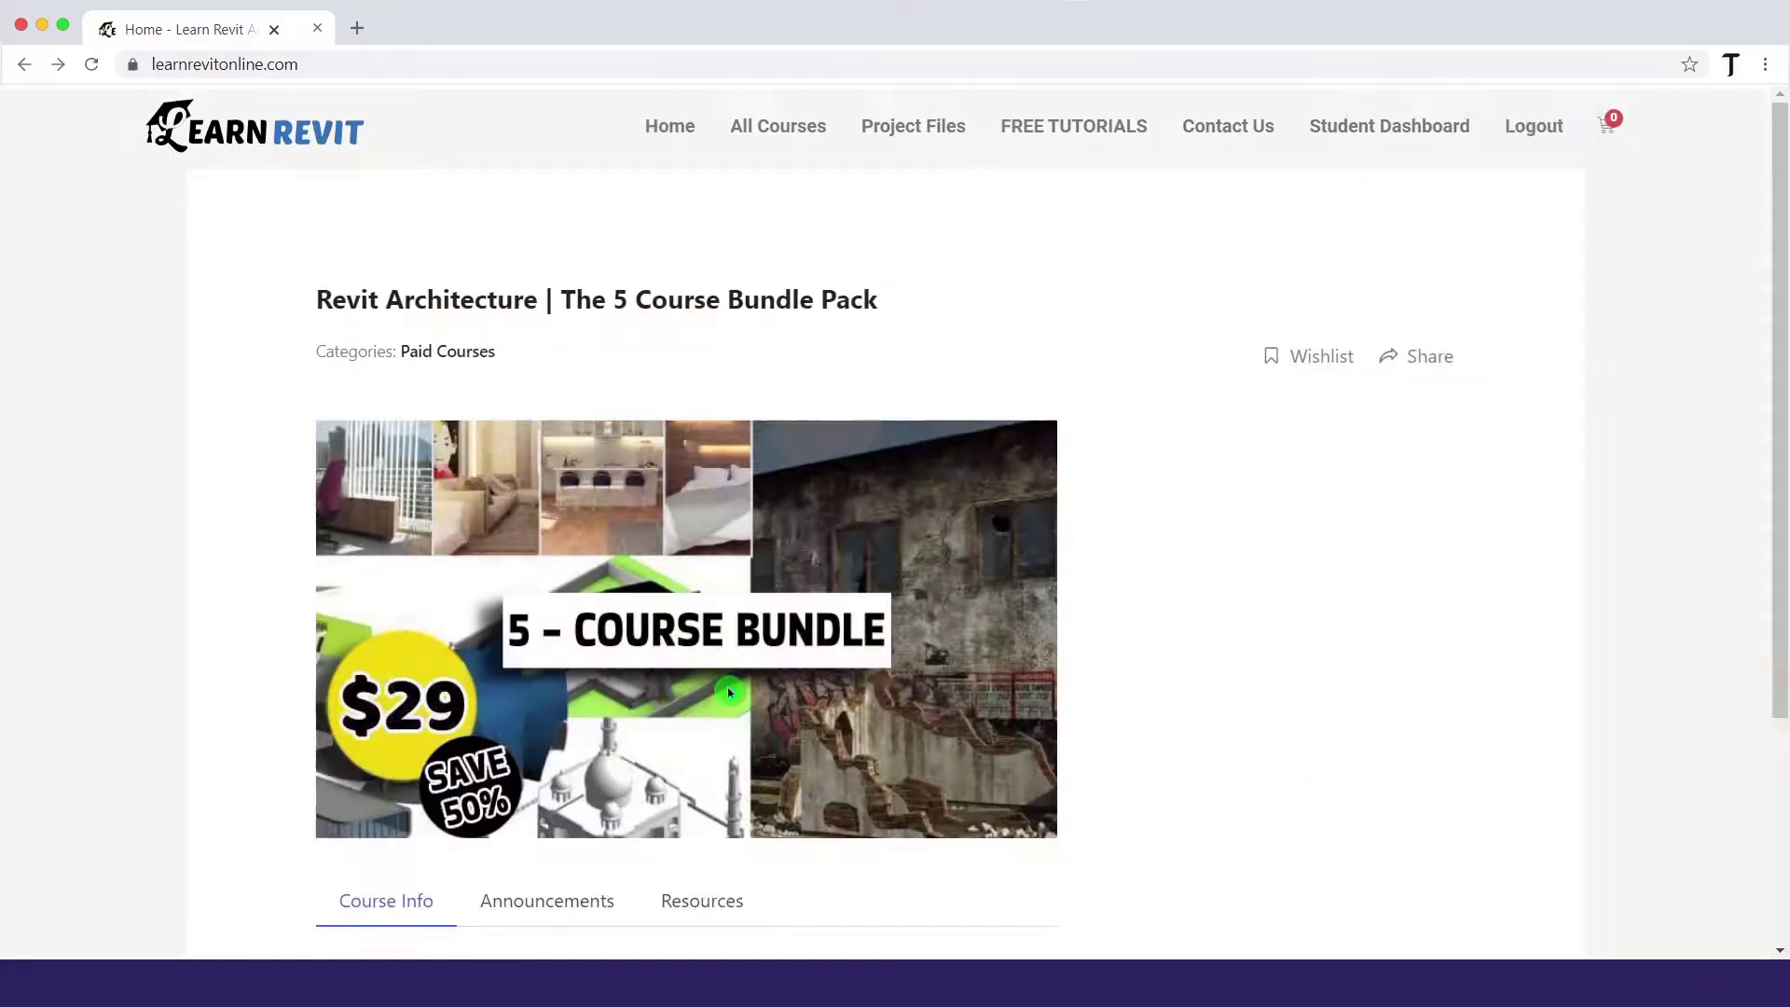
pyautogui.click(1296, 626)
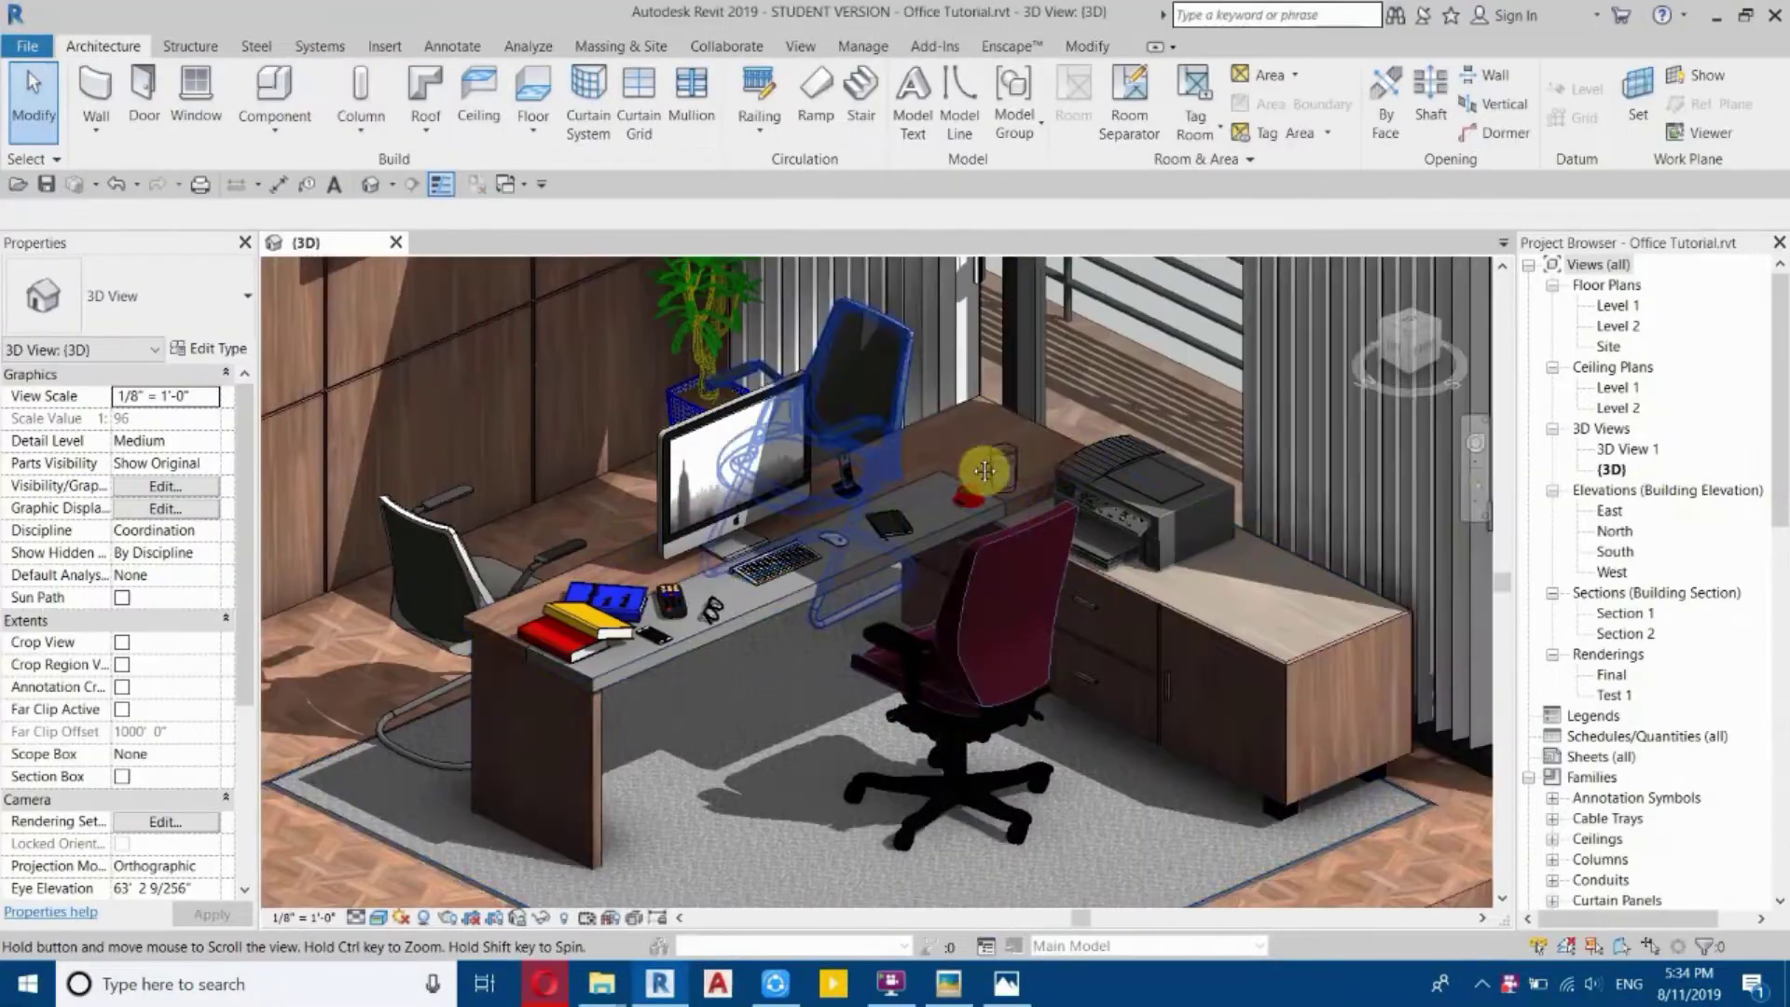
pyautogui.click(1356, 745)
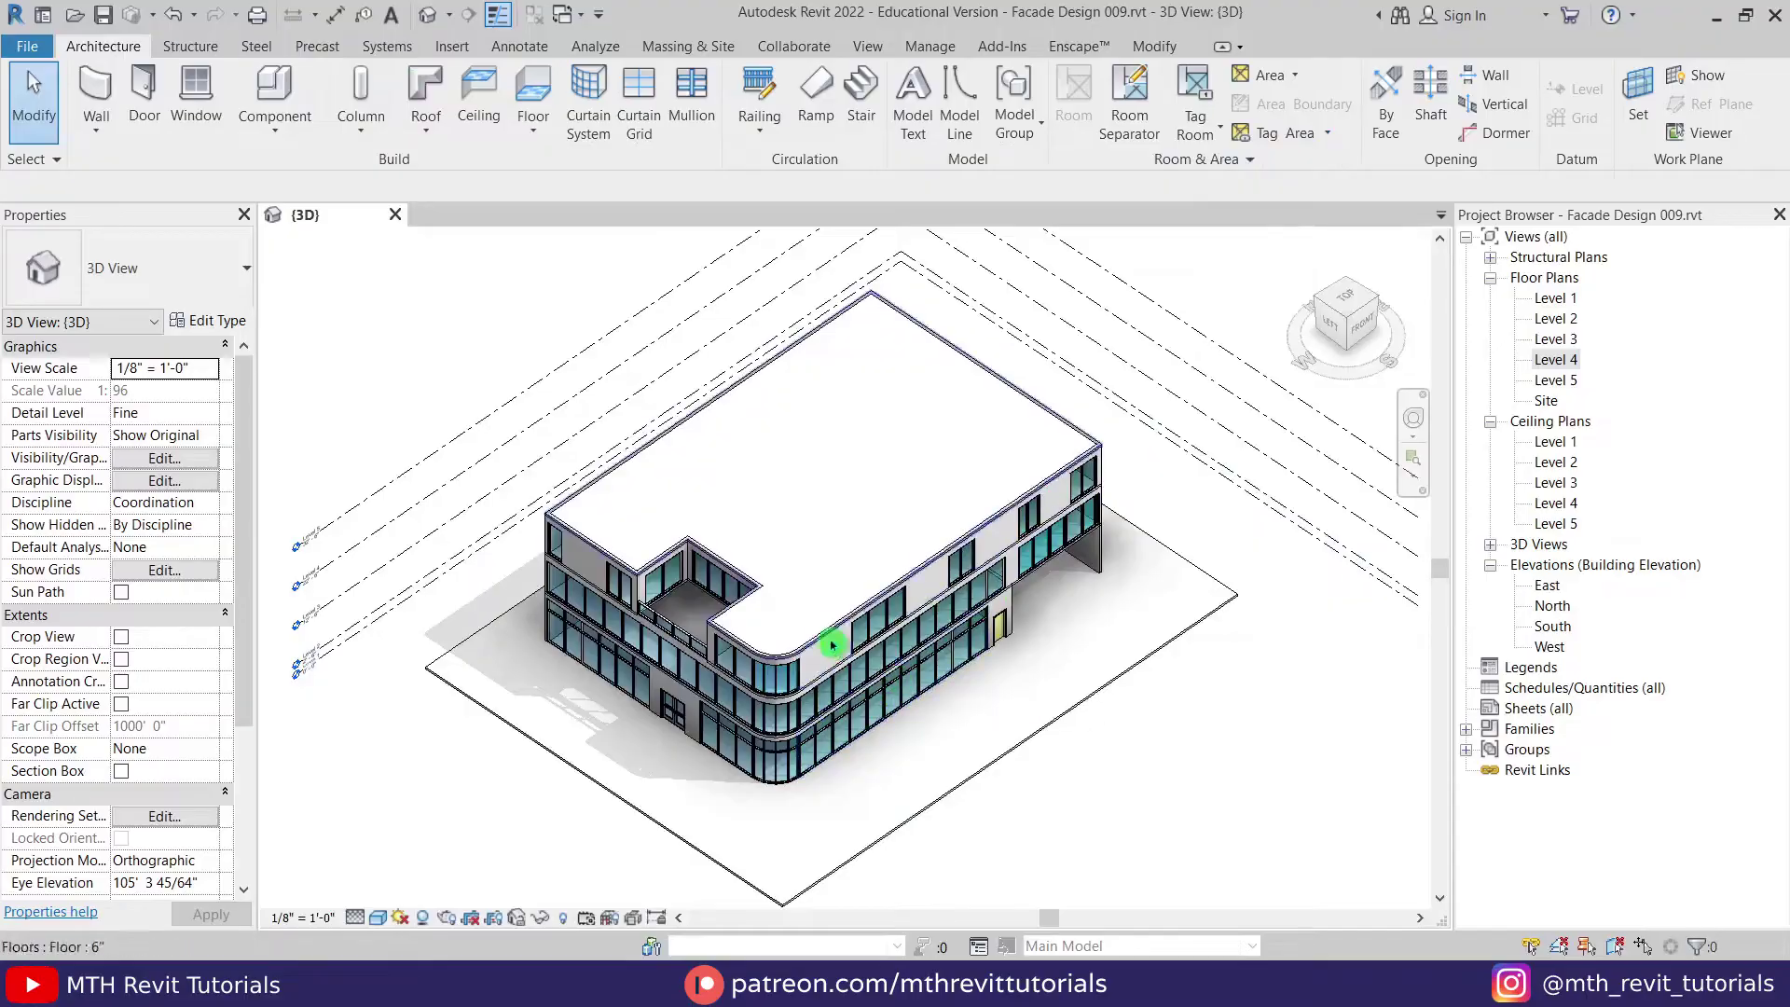
# Step: Orbit and zoom around the Facade Design 009 building's curtain walls, then bring up the File menu
pyautogui.scroll(5, 898, 683)
pyautogui.keyDown('shift'); pyautogui.moveTo(731, 675); pyautogui.dragTo(712, 600, button='middle'); pyautogui.keyUp('shift')
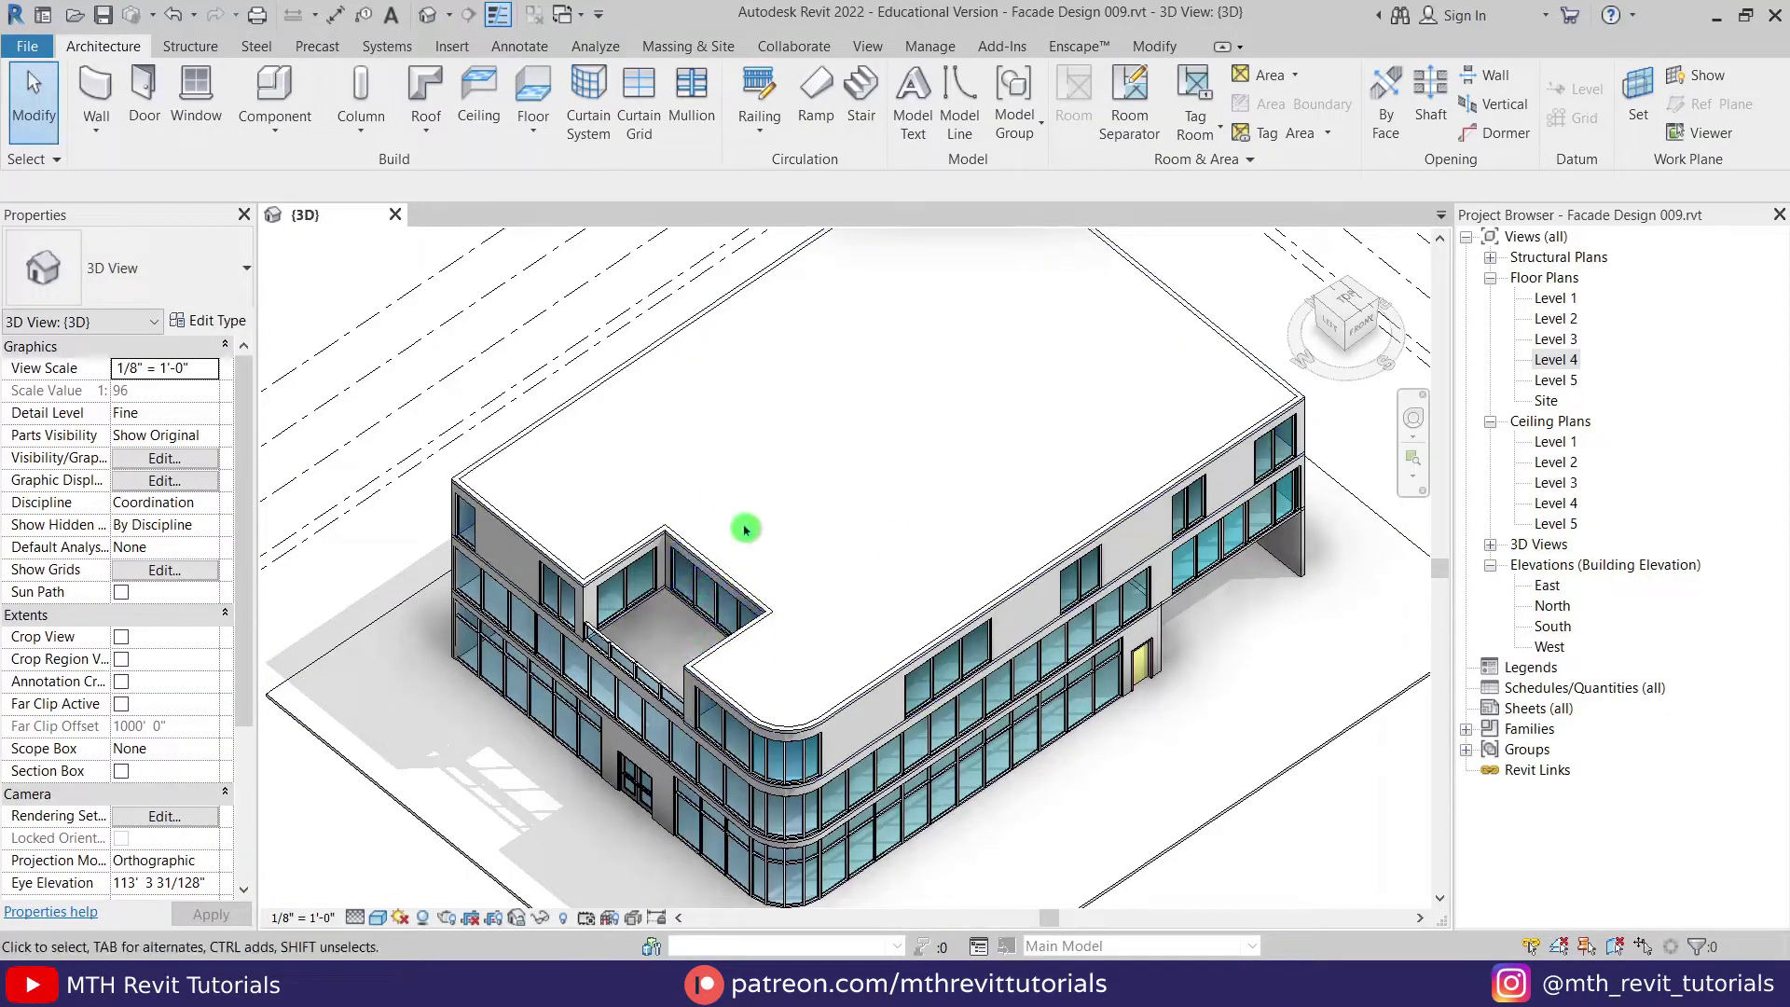
pyautogui.moveTo(734, 542)
pyautogui.keyDown('shift'); pyautogui.mouseDown(button='middle')
pyautogui.moveTo(665, 726)
pyautogui.moveTo(755, 676)
pyautogui.moveTo(724, 630)
pyautogui.mouseUp(button='middle'); pyautogui.keyUp('shift')
pyautogui.click(782, 458)
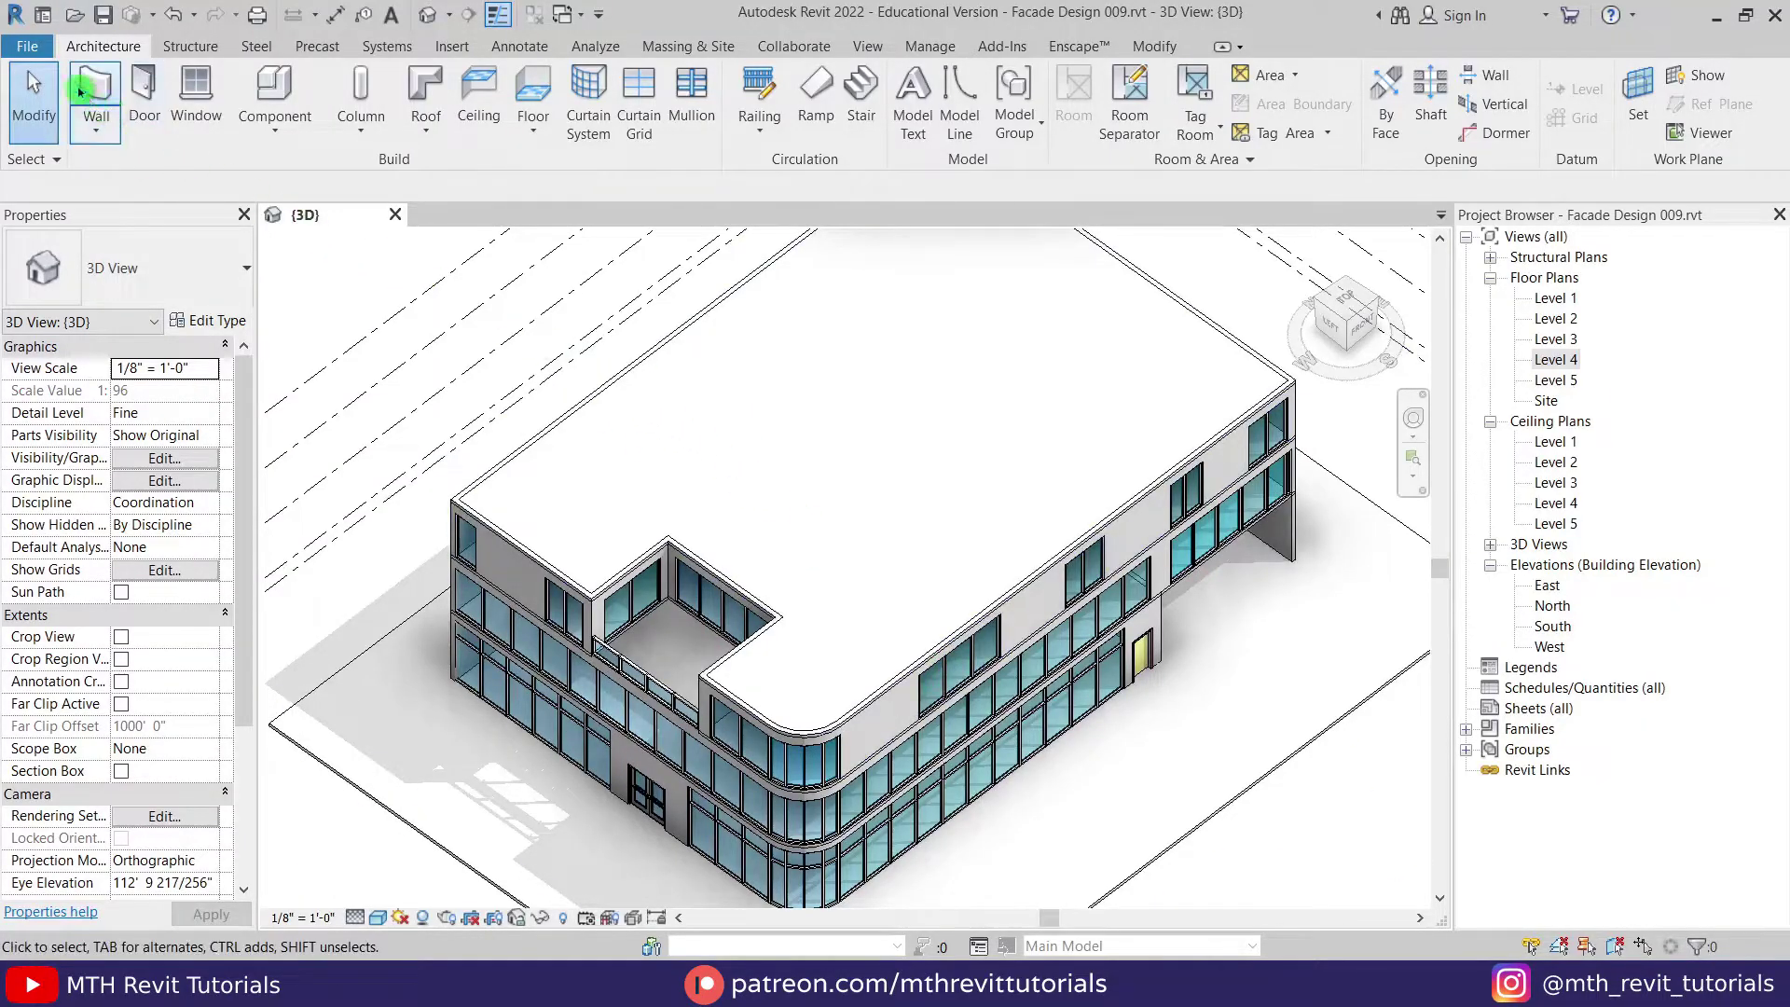
pyautogui.click(28, 47)
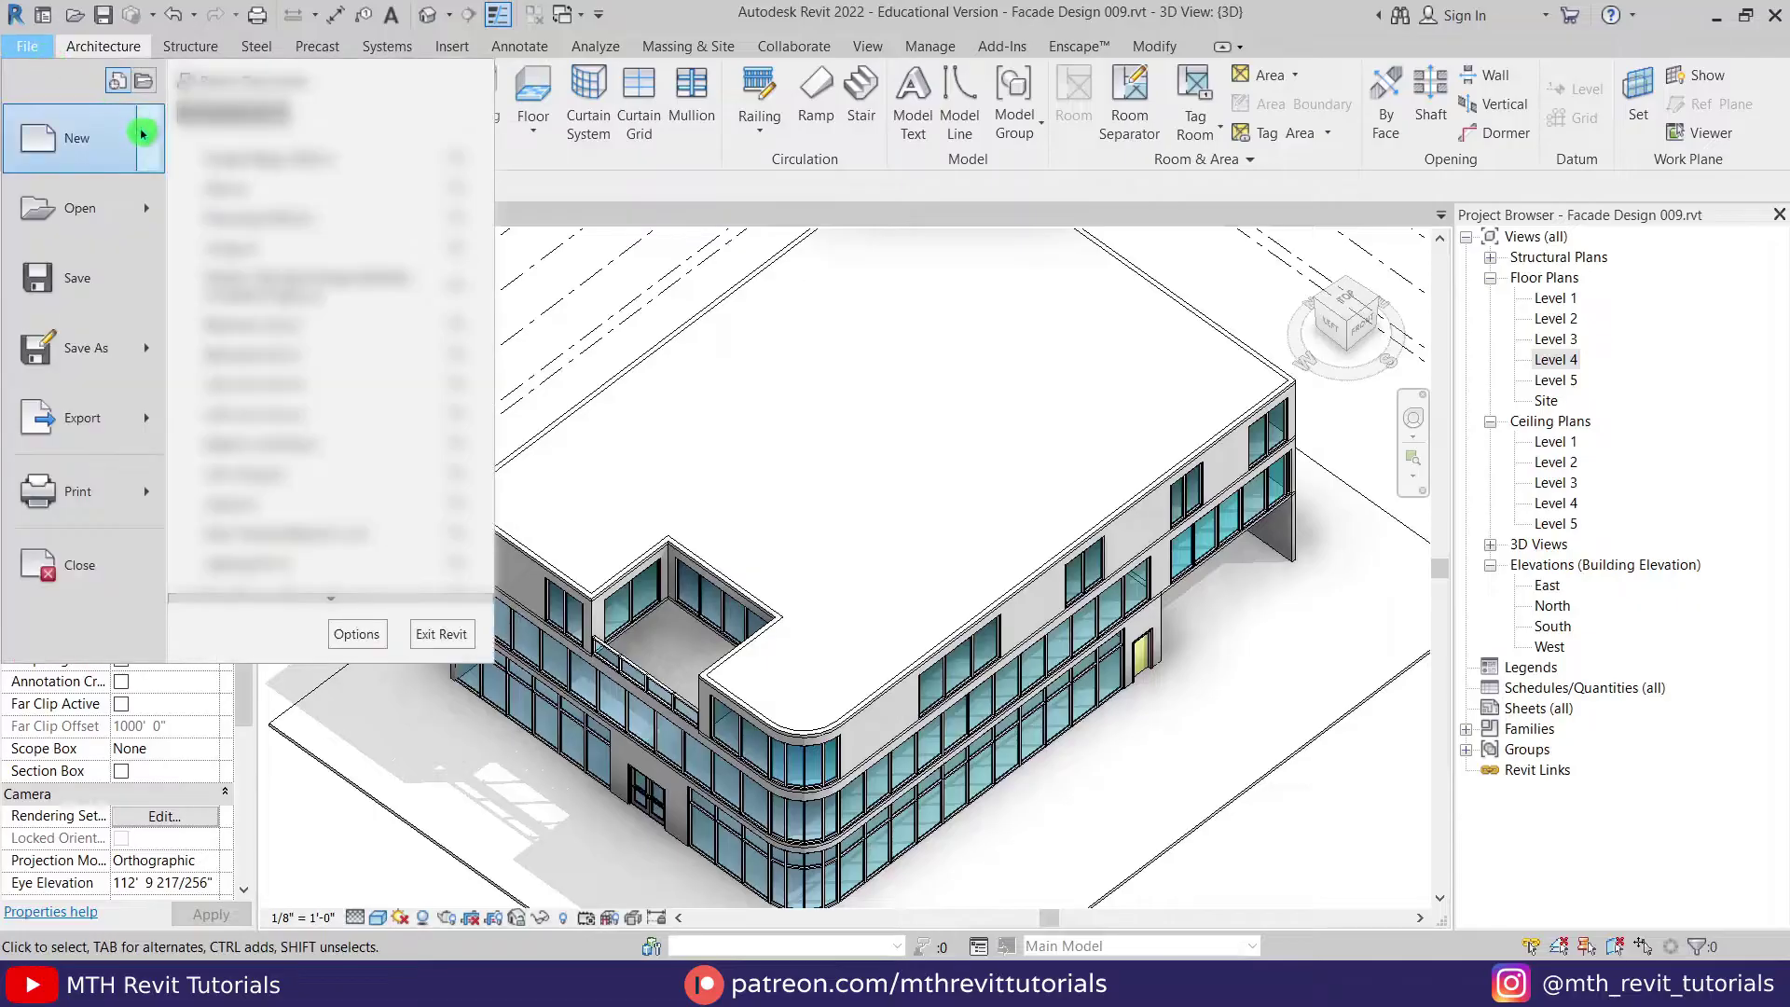
# Step: Create a new family from the English-Imperial Curtain Panel Pattern Based.rft template
pyautogui.moveTo(143, 136)
pyautogui.click(280, 209)
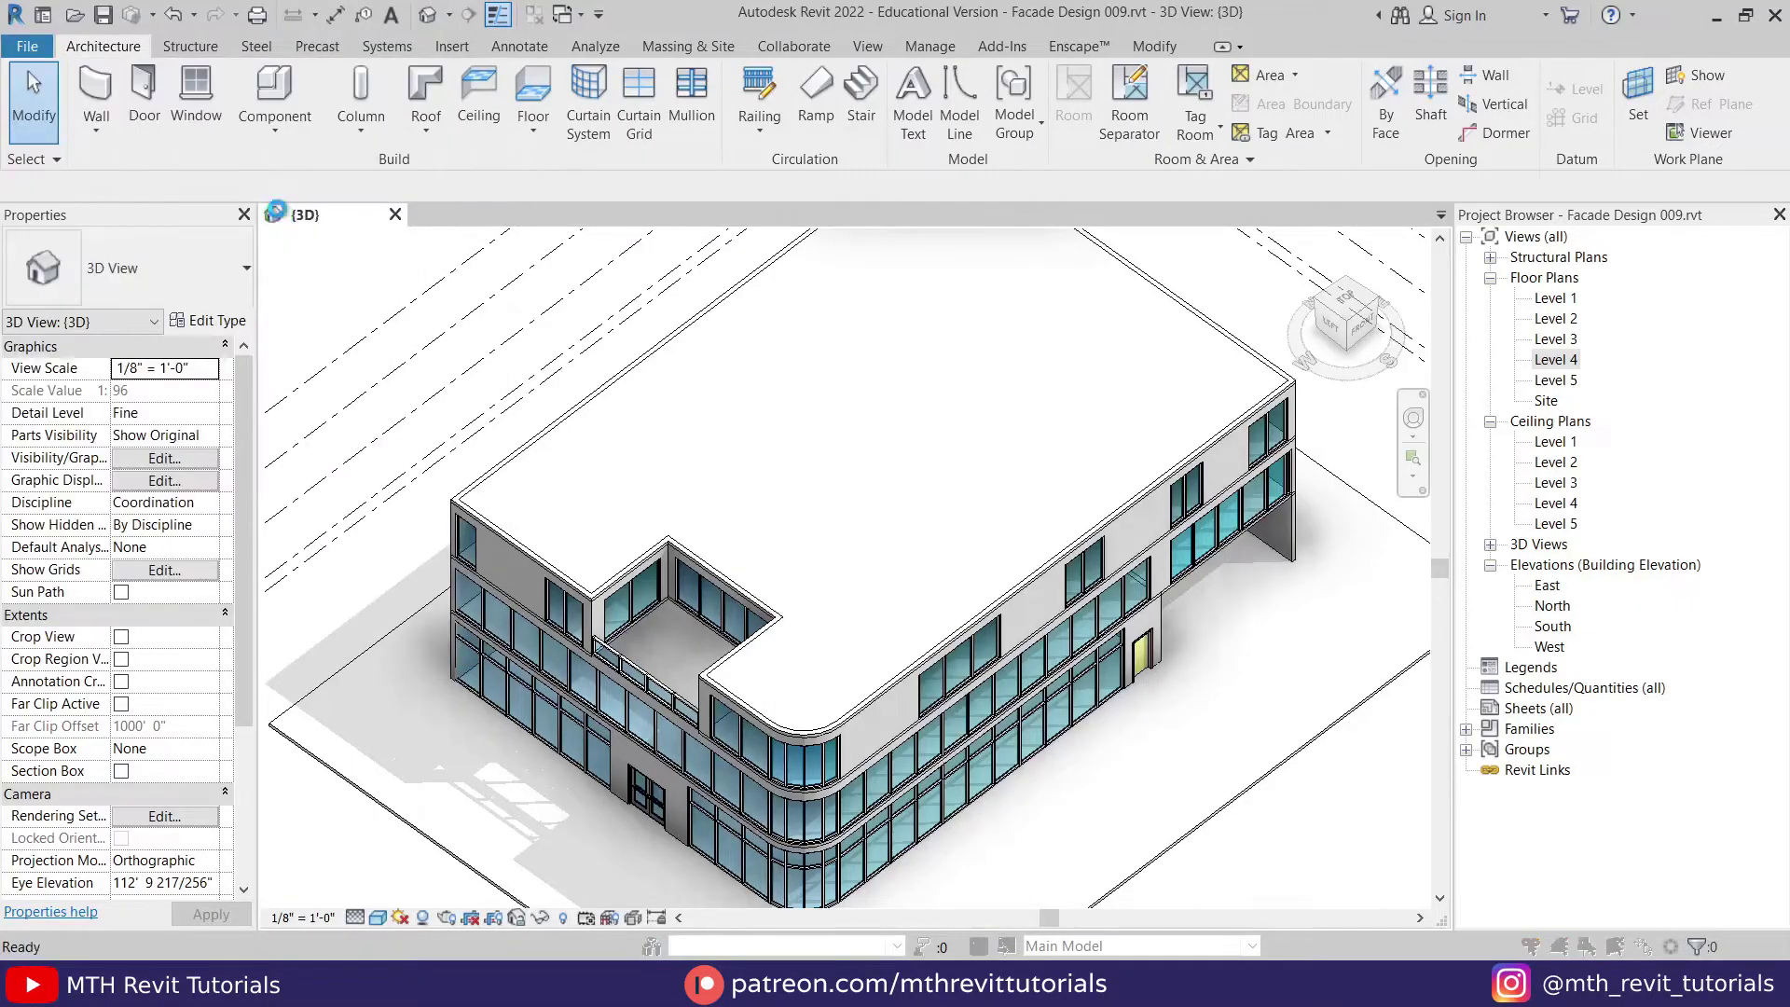
pyautogui.moveTo(696, 252); pyautogui.dragTo(686, 136)
pyautogui.click(942, 302)
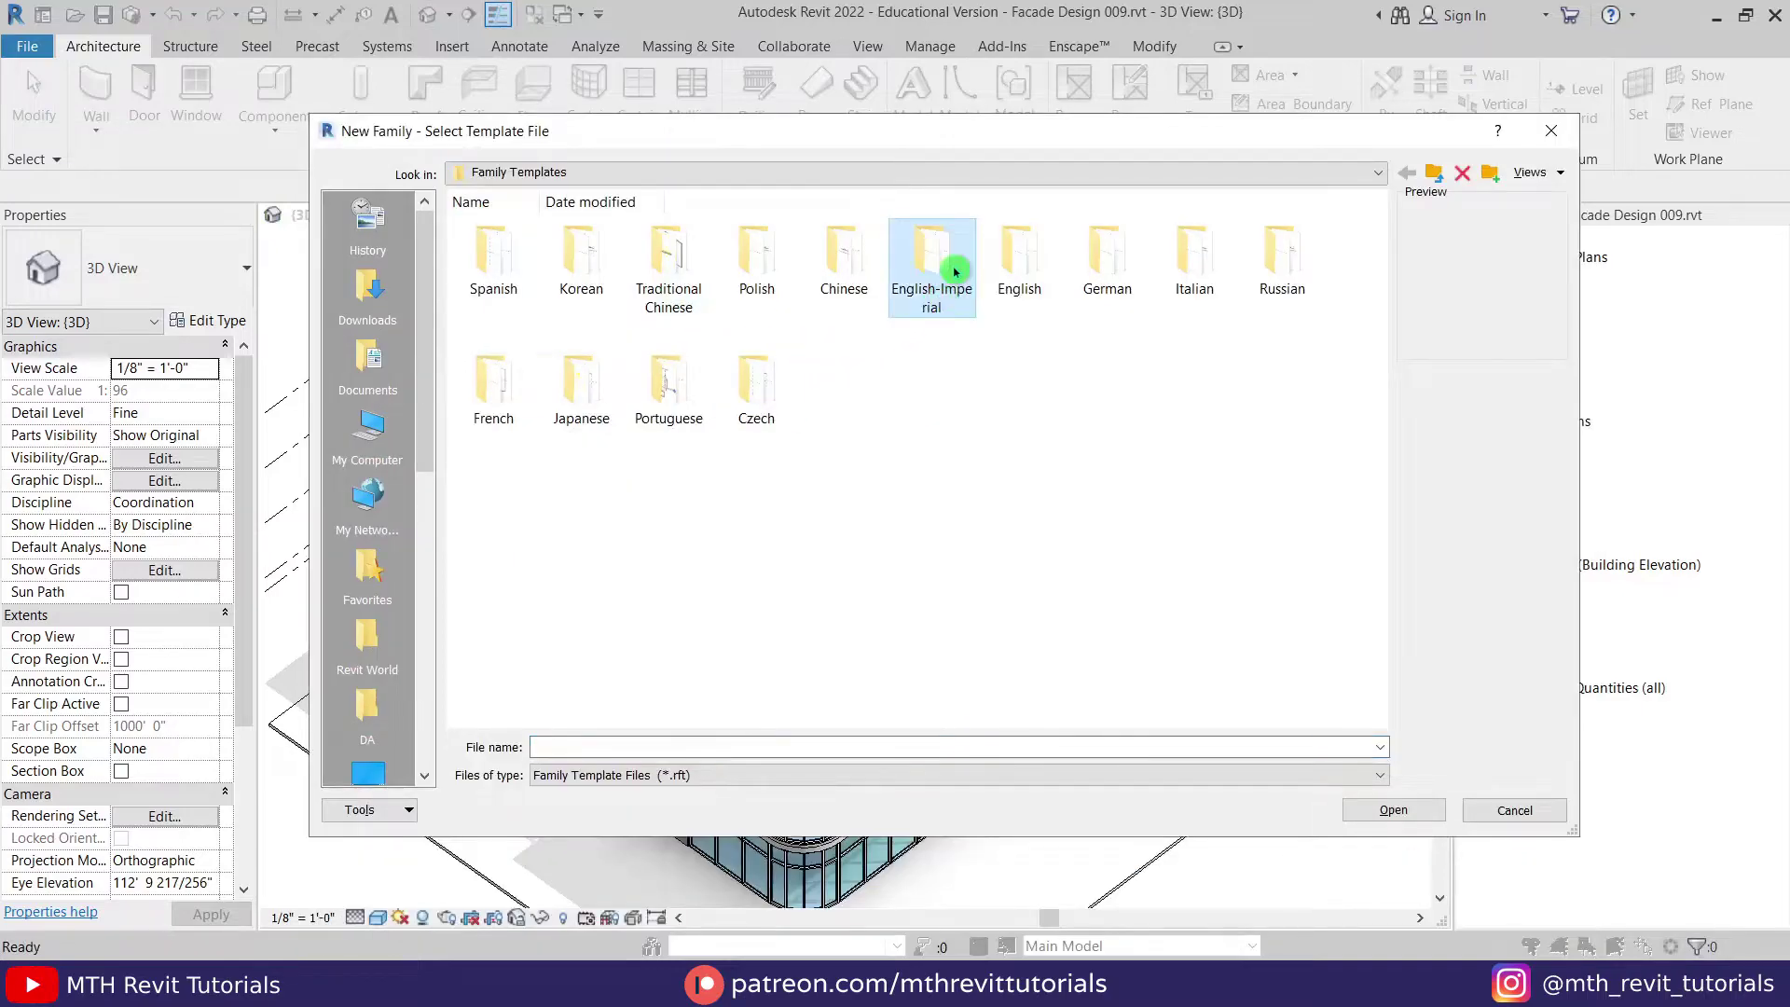
pyautogui.doubleClick(955, 270)
pyautogui.scroll(-2, 974, 461)
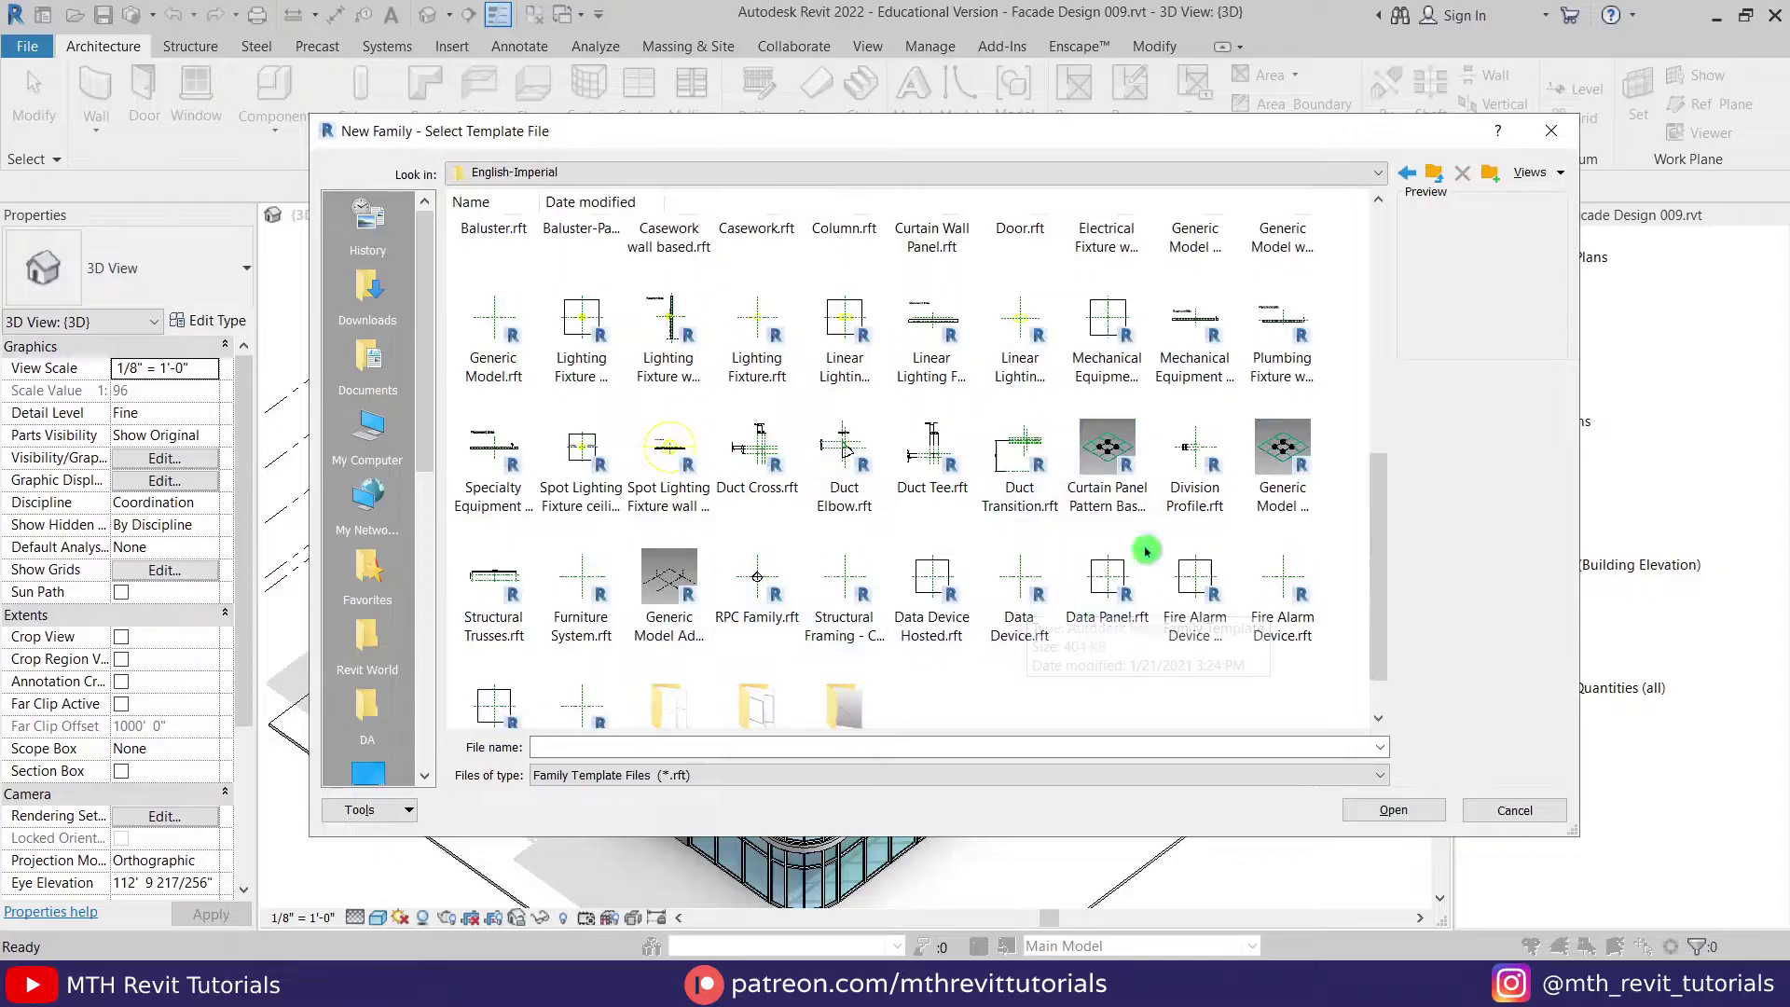
pyautogui.click(1123, 487)
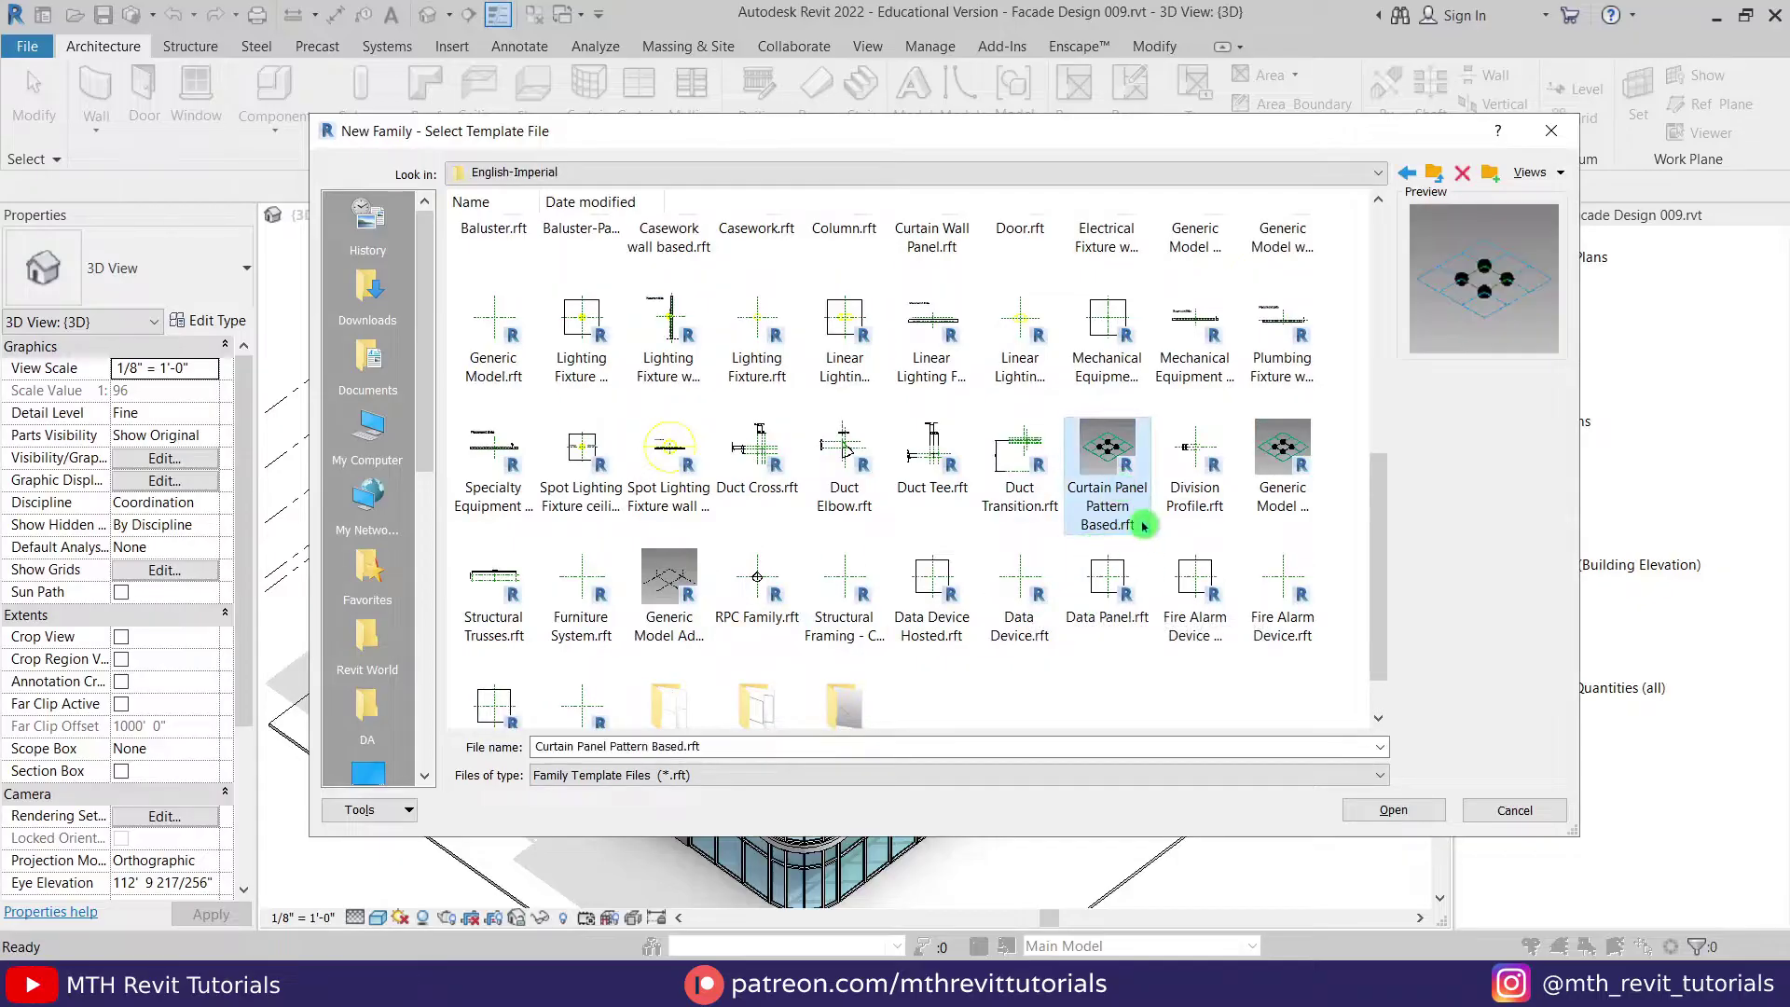
pyautogui.click(1388, 811)
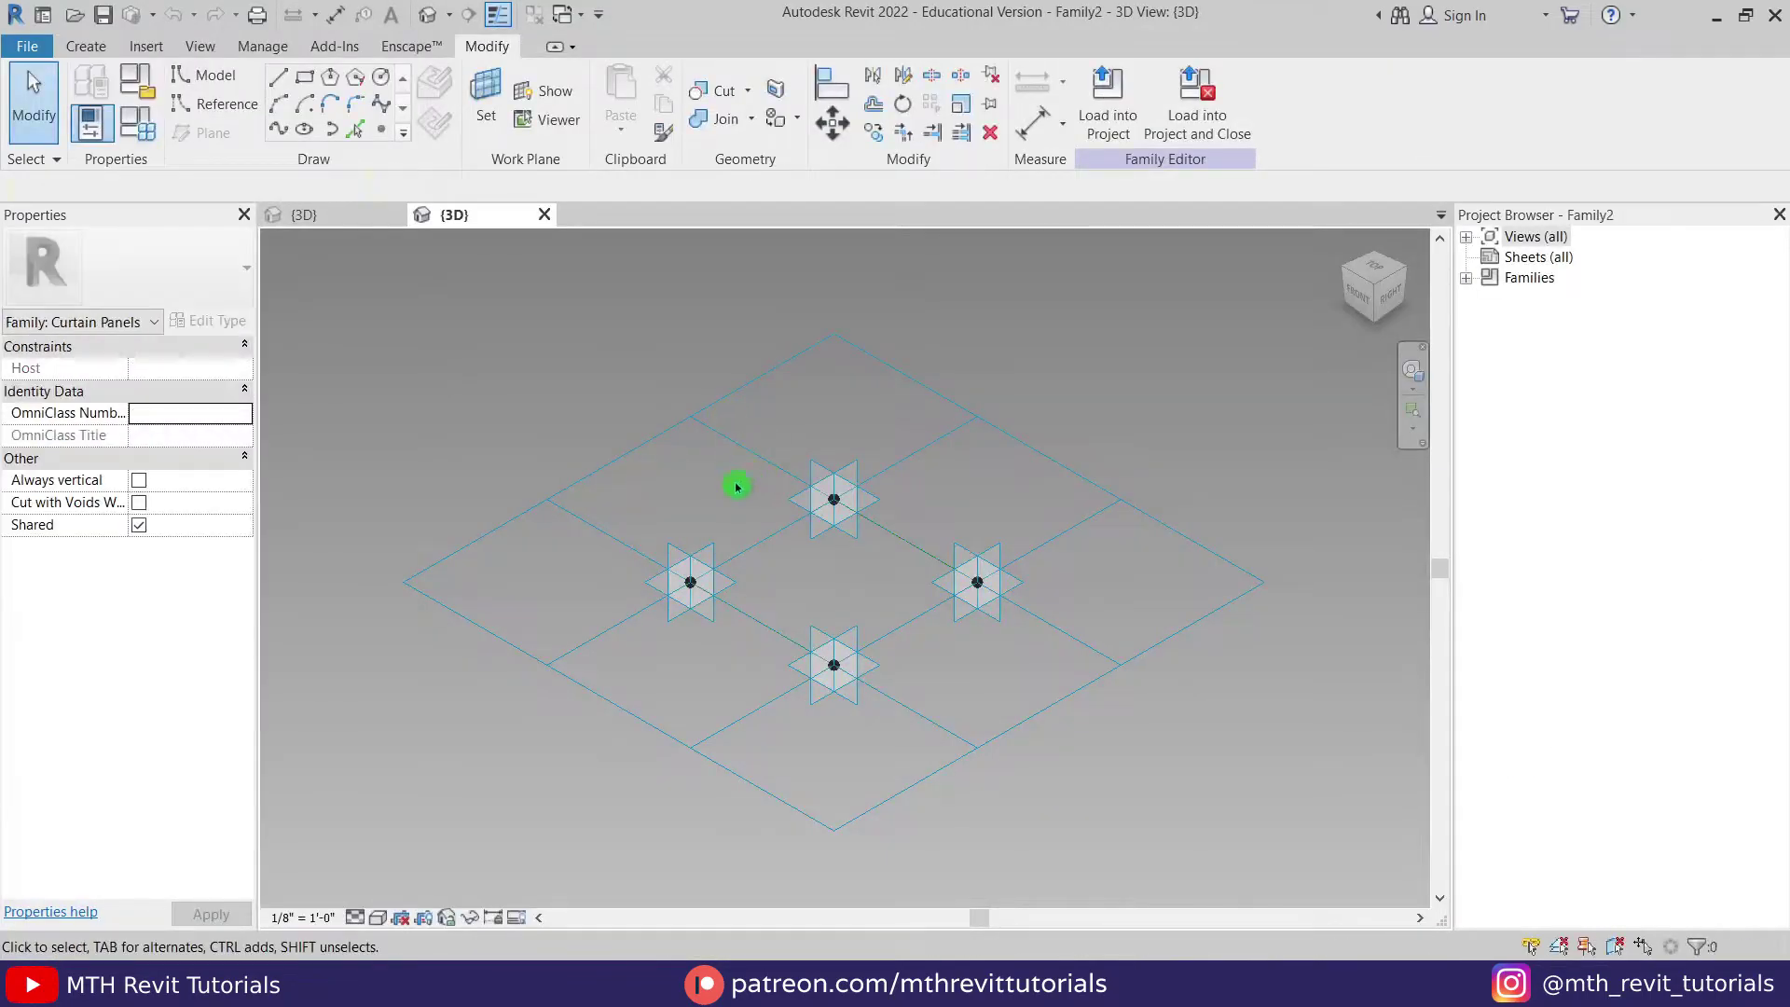
# Step: Select the tile pattern grid and set its horizontal spacing to 4' 0"
pyautogui.click(709, 444)
pyautogui.moveTo(733, 475)
pyautogui.mouseDown(button='middle')
pyautogui.moveTo(737, 515)
pyautogui.moveTo(727, 488)
pyautogui.mouseUp(button='middle')
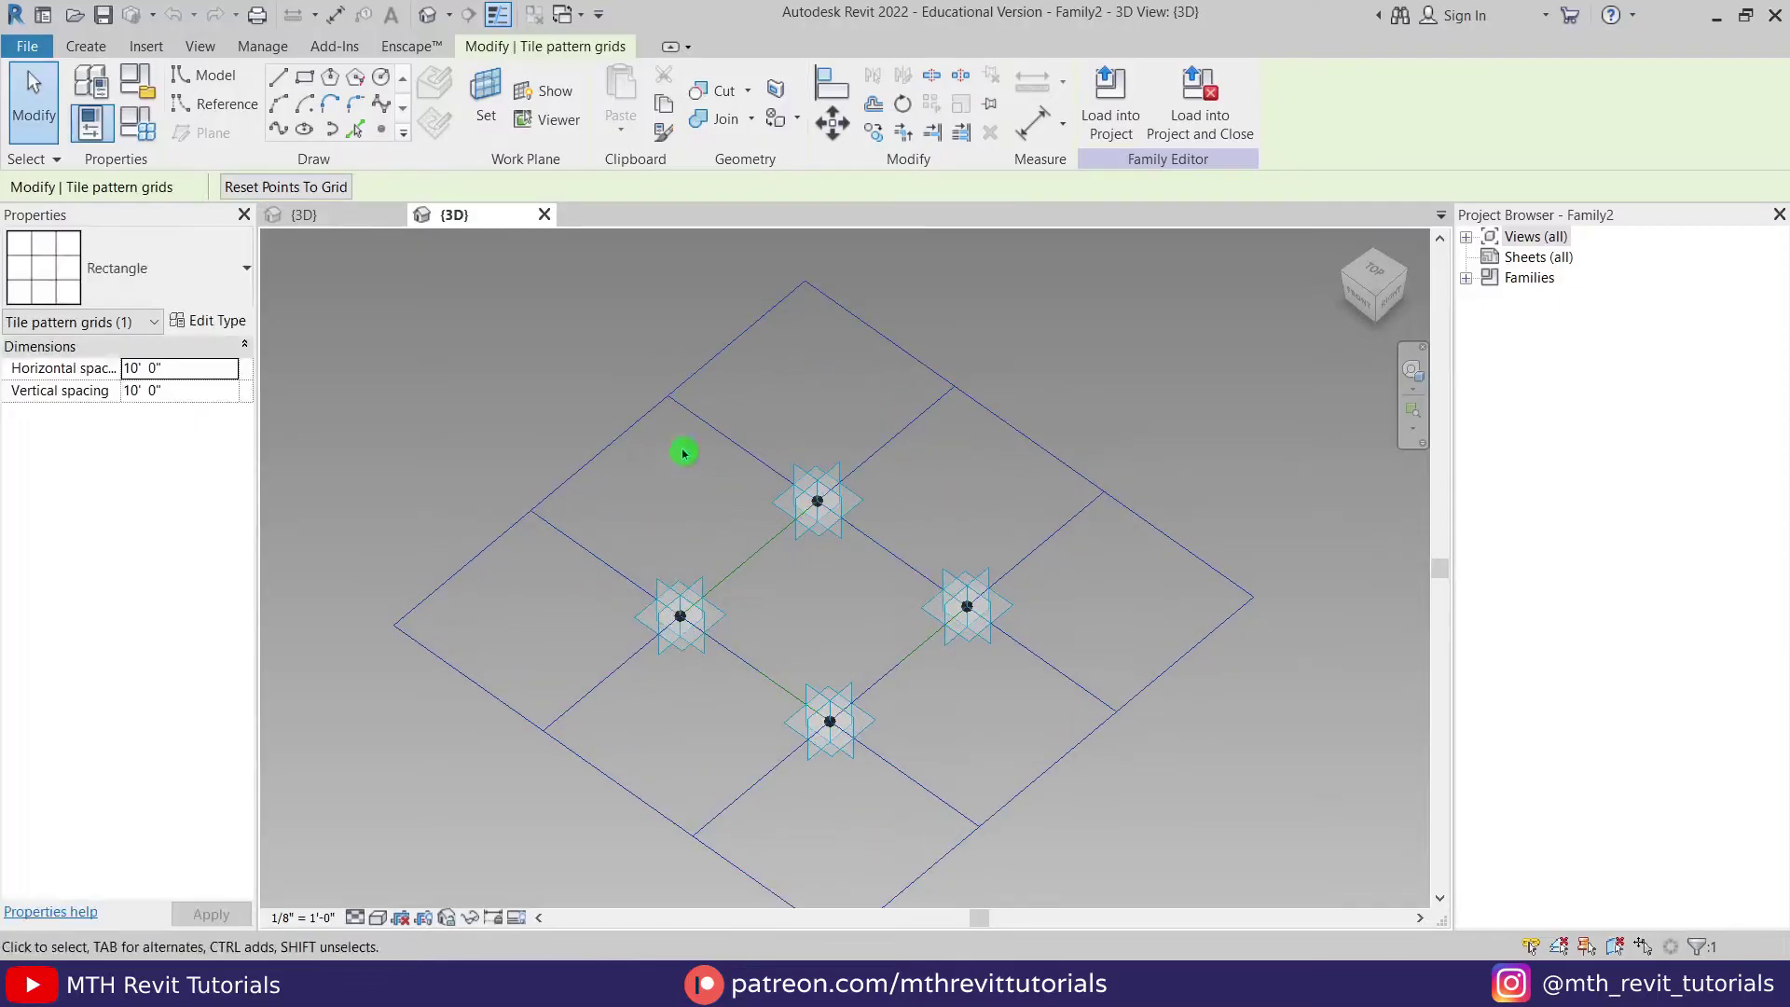
pyautogui.click(187, 375)
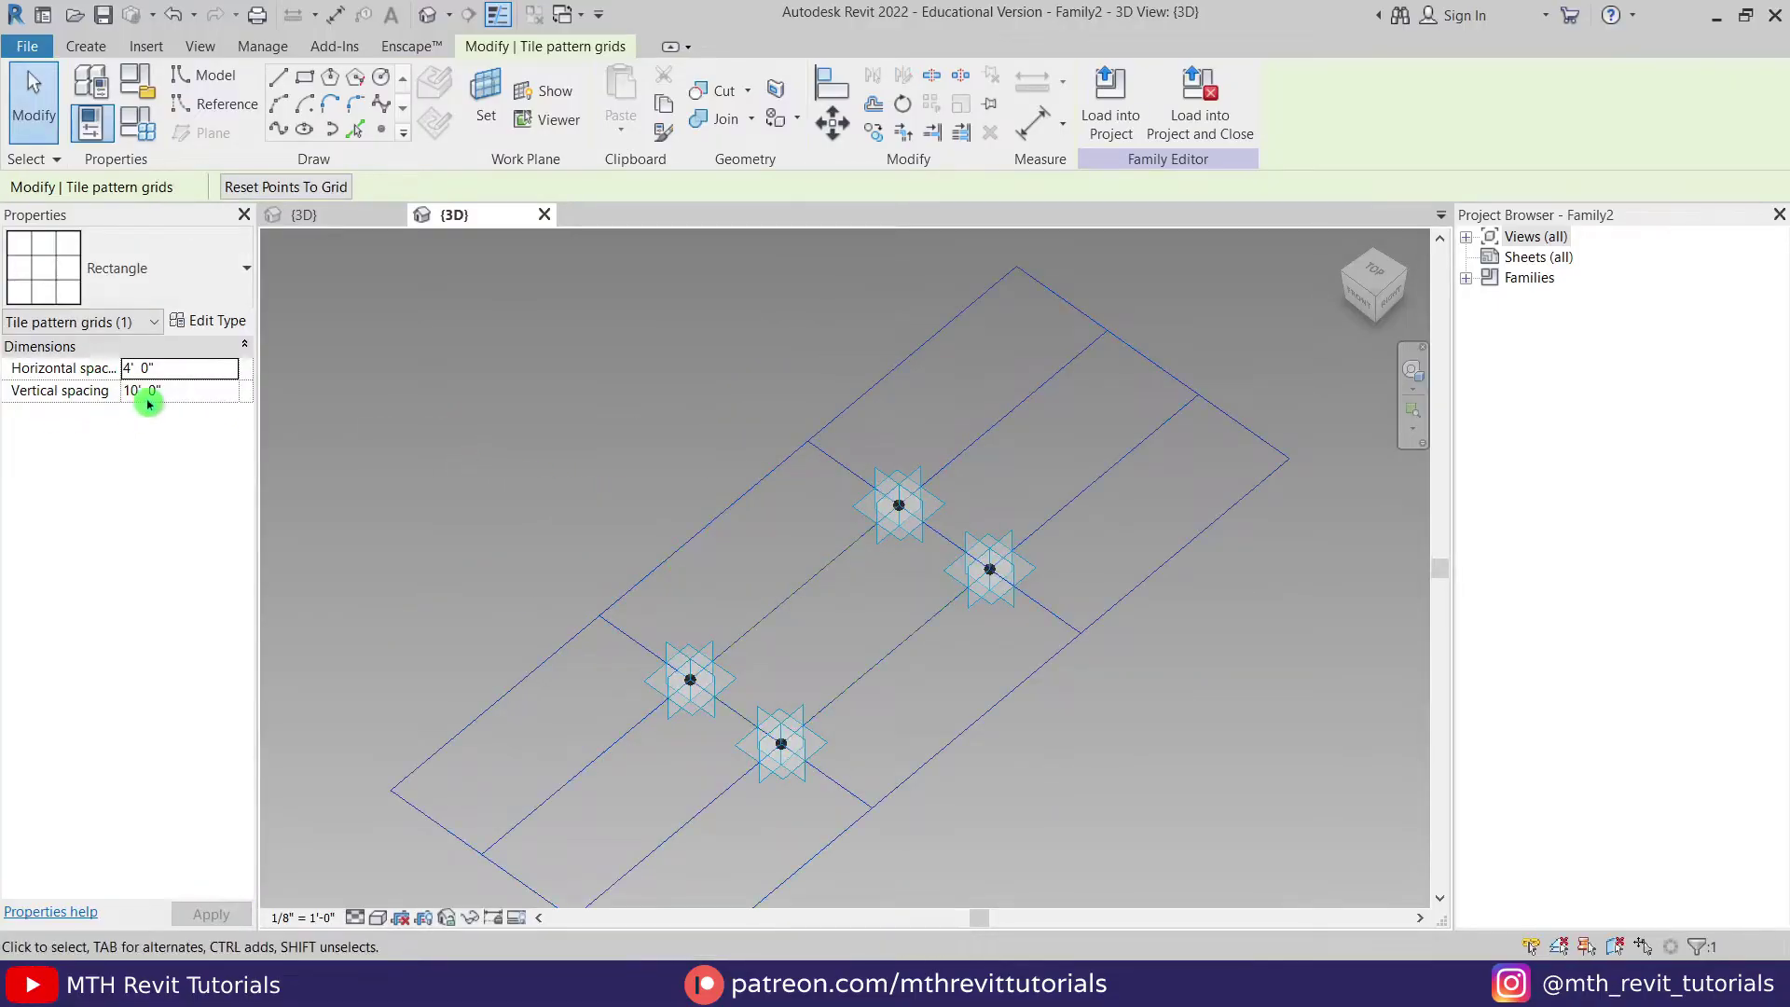
# Step: Compare the Facade Design building's level heights in its 3D view, then return to the family
pyautogui.click(308, 215)
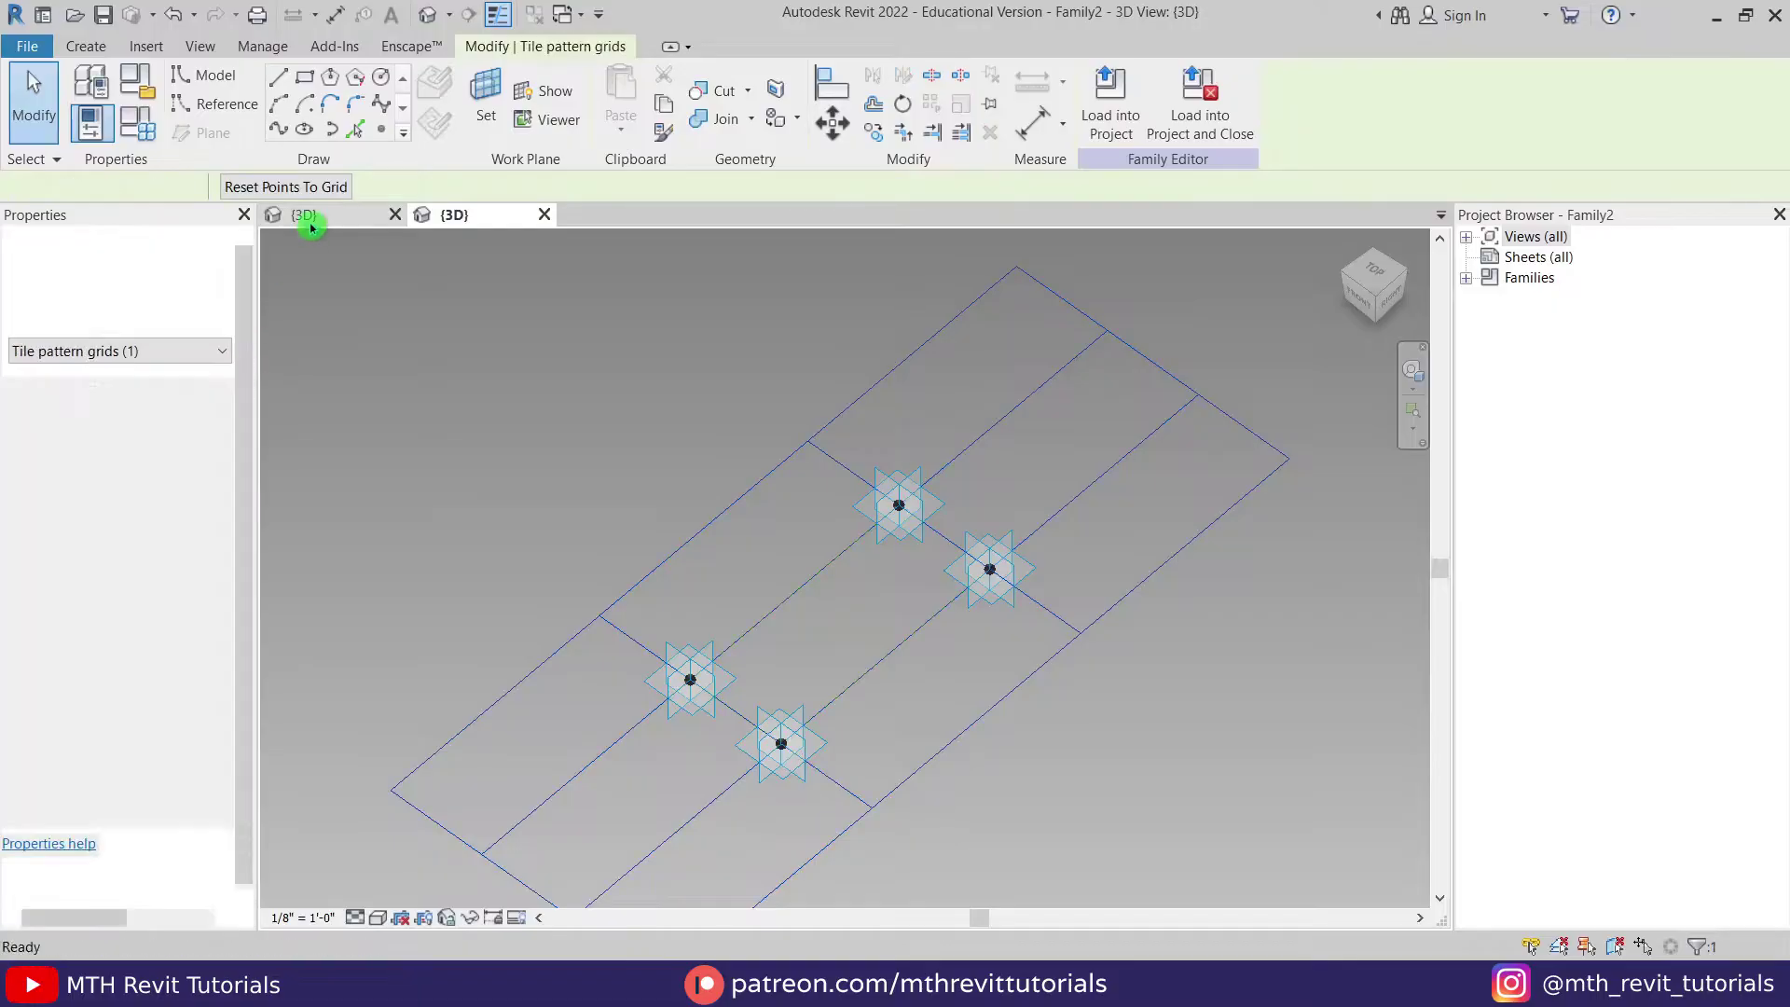
pyautogui.scroll(-5, 641, 514)
pyautogui.scroll(3, 679, 520)
pyautogui.scroll(2, 491, 598)
pyautogui.scroll(2, 491, 598)
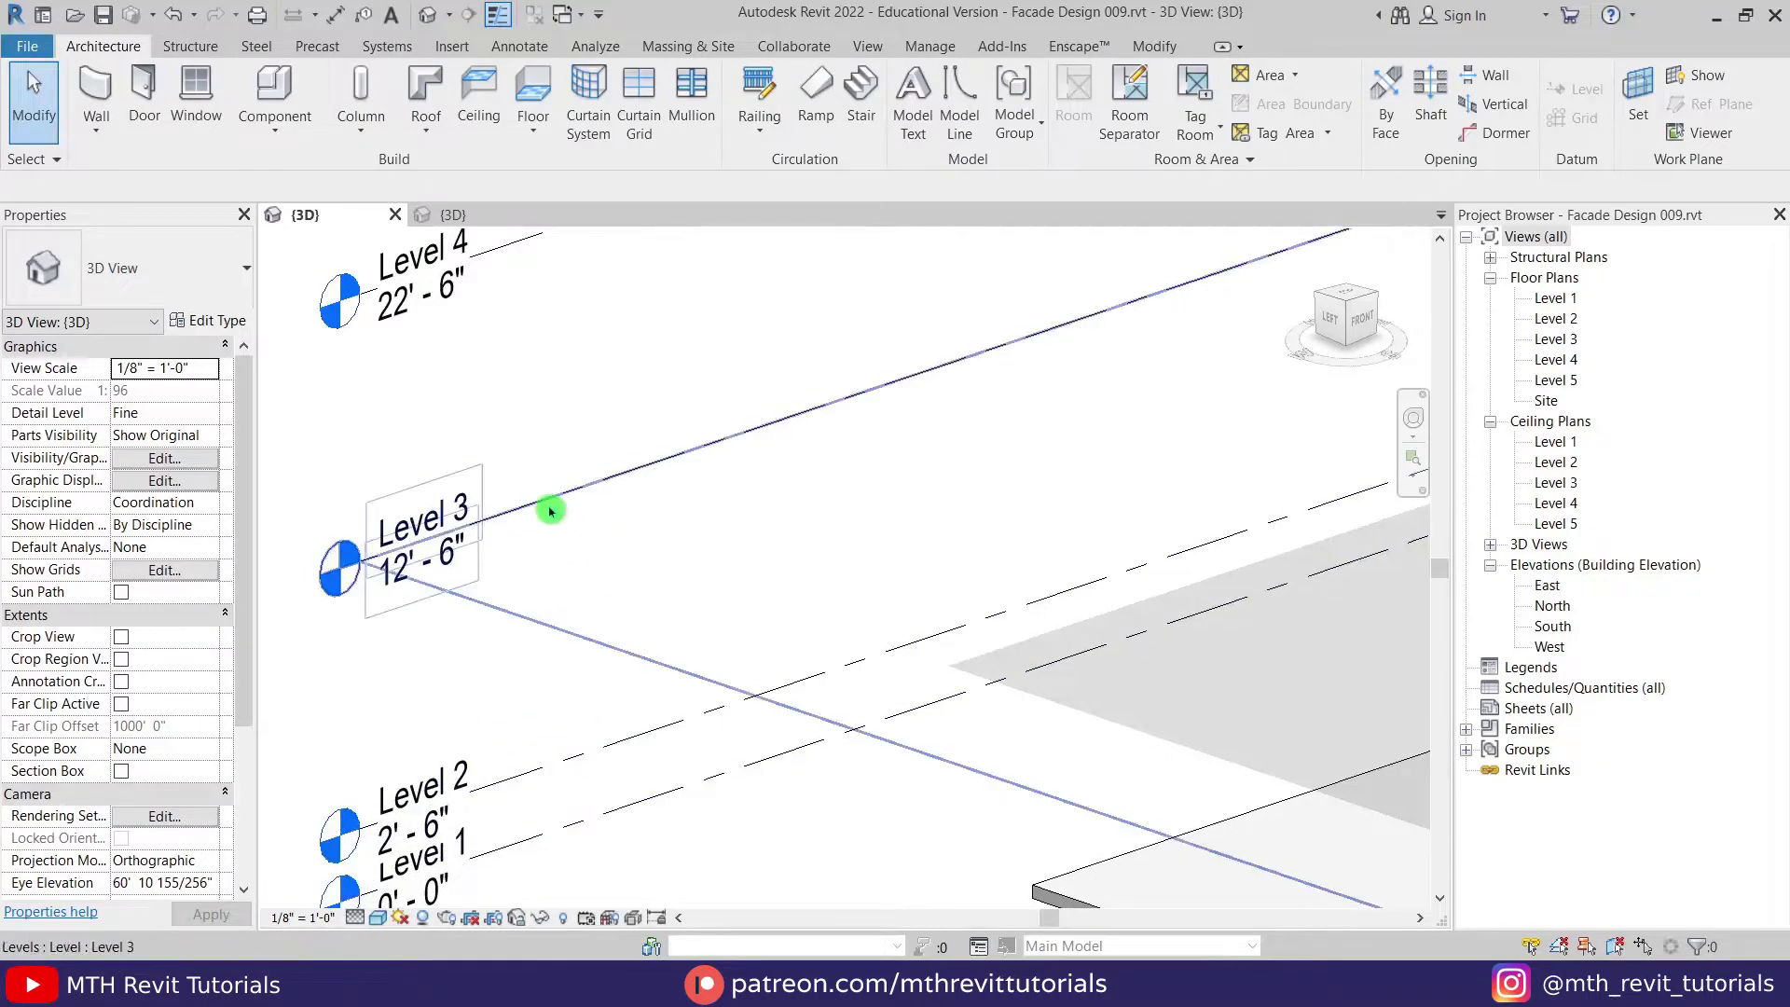
pyautogui.click(487, 213)
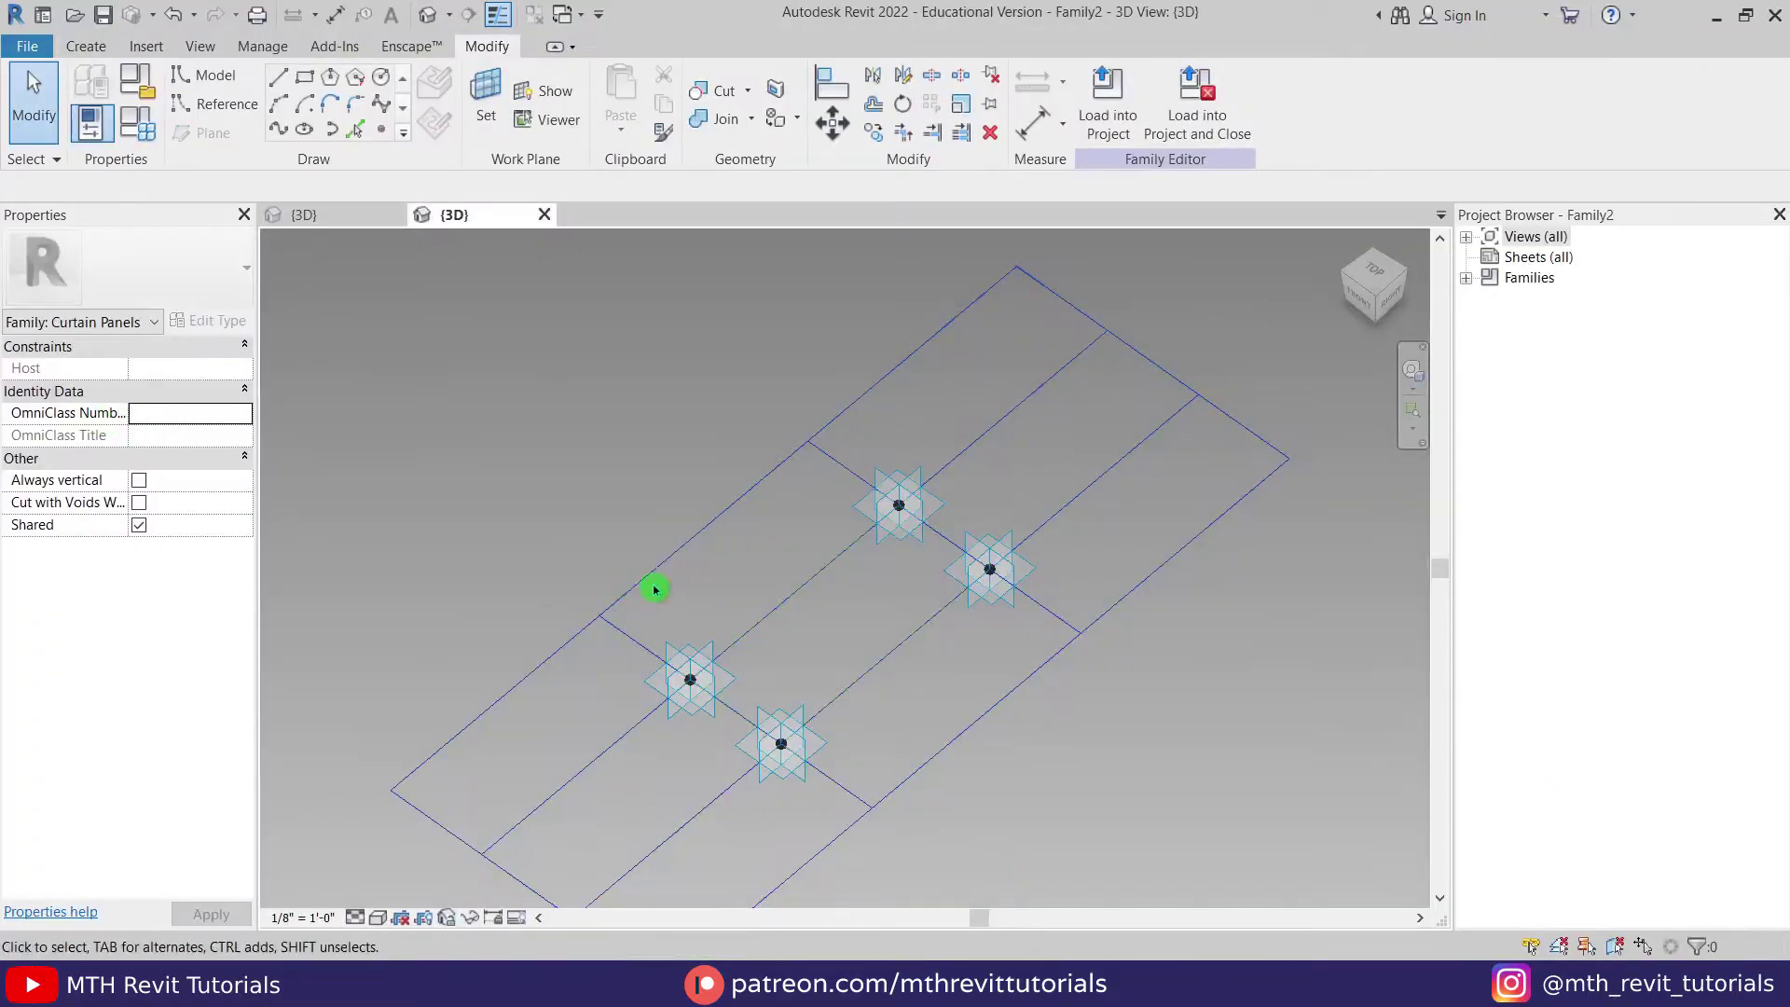
# Step: Recheck the 4' 0" by 10' 0" grid and frame its four adaptive points
pyautogui.click(652, 597)
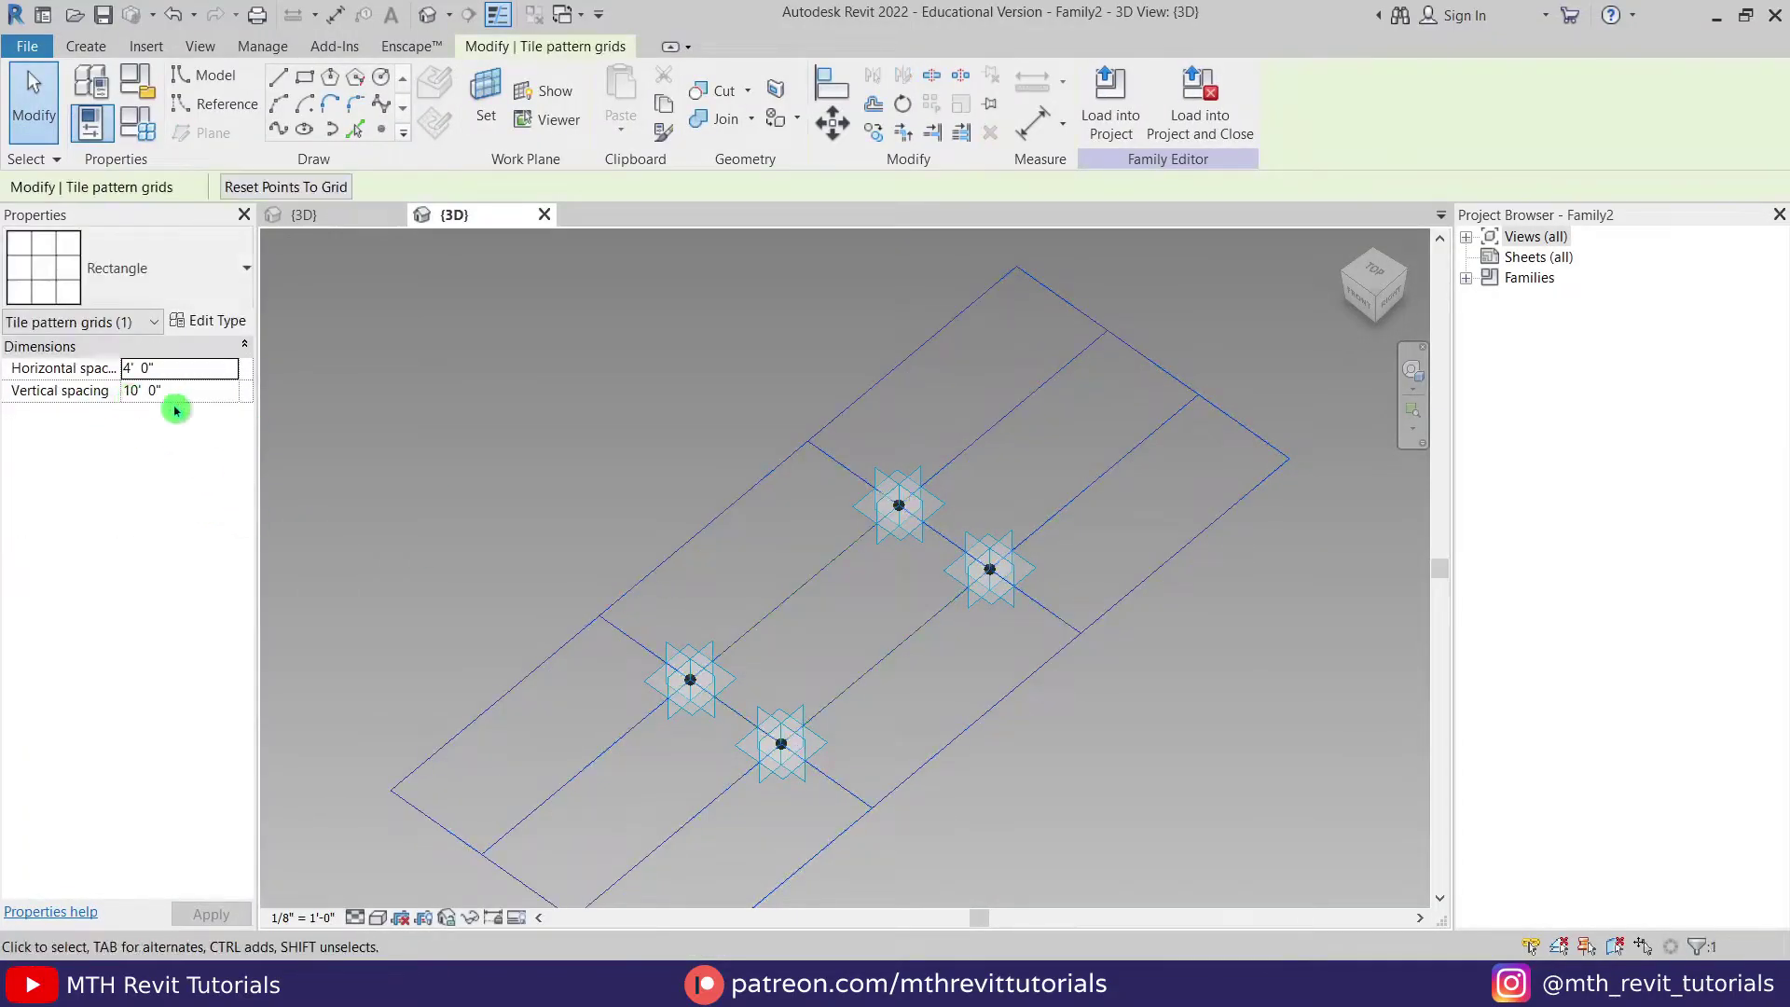
pyautogui.click(475, 513)
pyautogui.keyDown('shift'); pyautogui.moveTo(512, 507); pyautogui.dragTo(730, 601, button='middle'); pyautogui.keyUp('shift')
pyautogui.scroll(3, 730, 601)
pyautogui.moveTo(763, 484); pyautogui.dragTo(808, 477, button='middle')
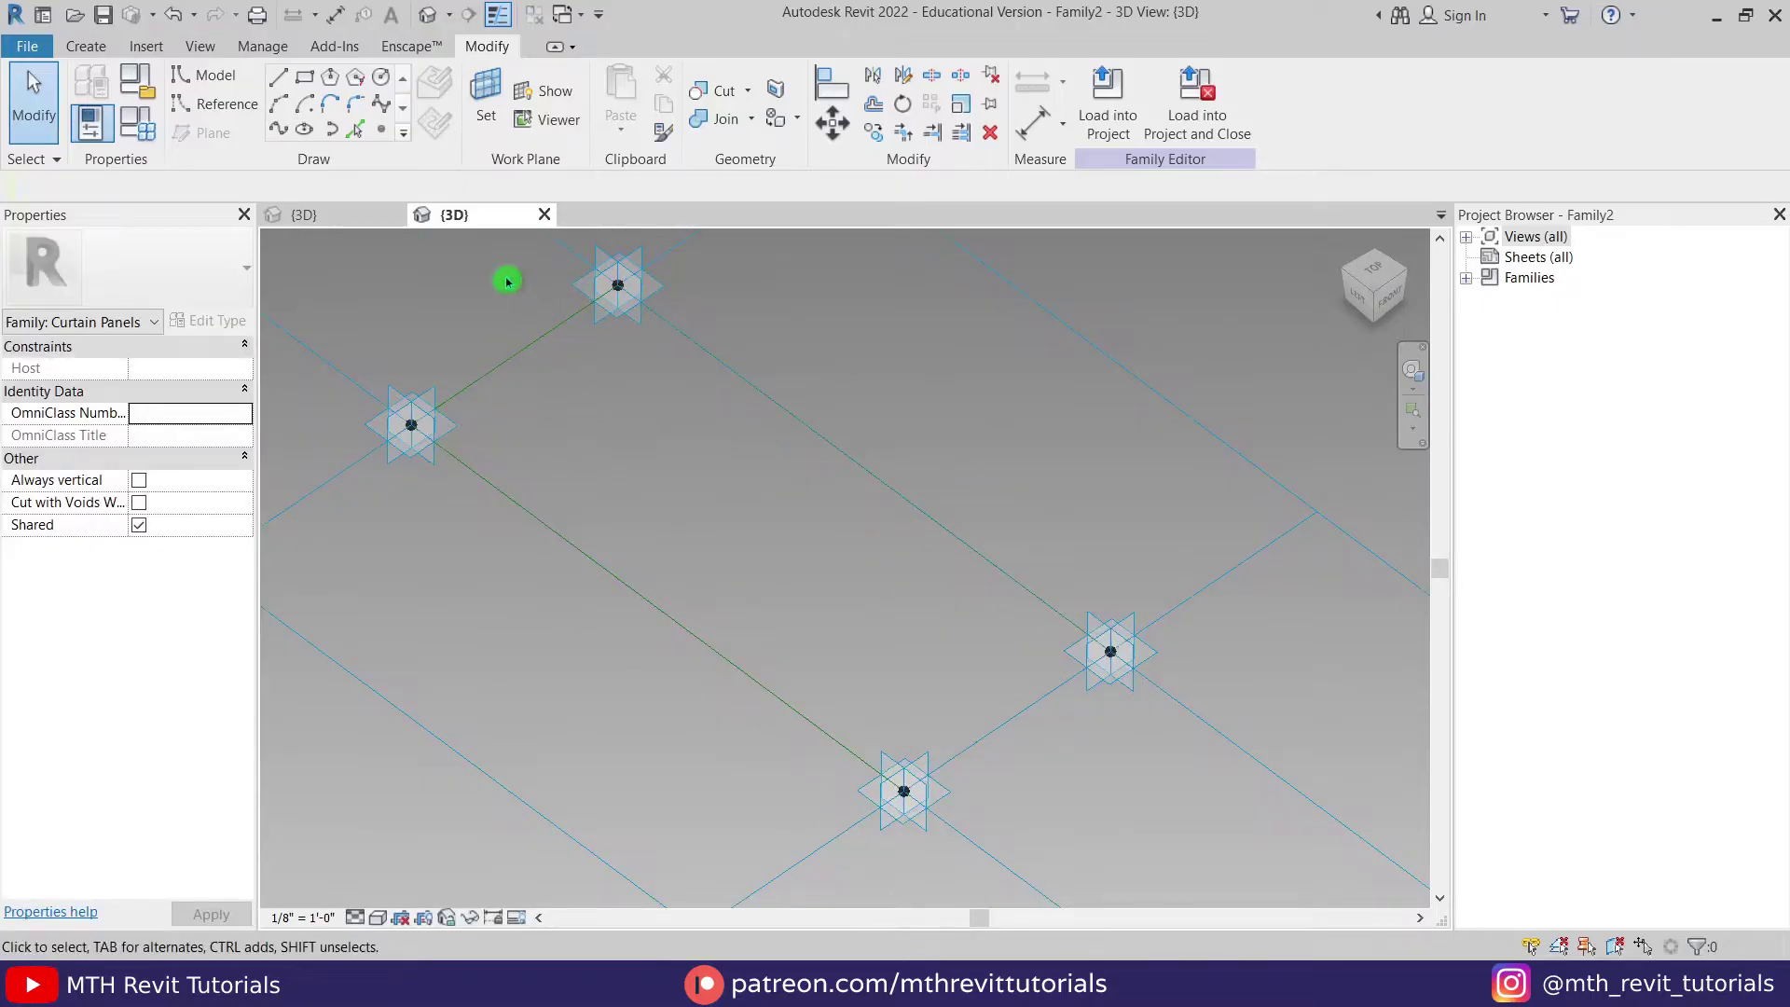
# Step: Place work-plane reference points at the midpoints of both short panel edges, then select one
pyautogui.click(385, 146)
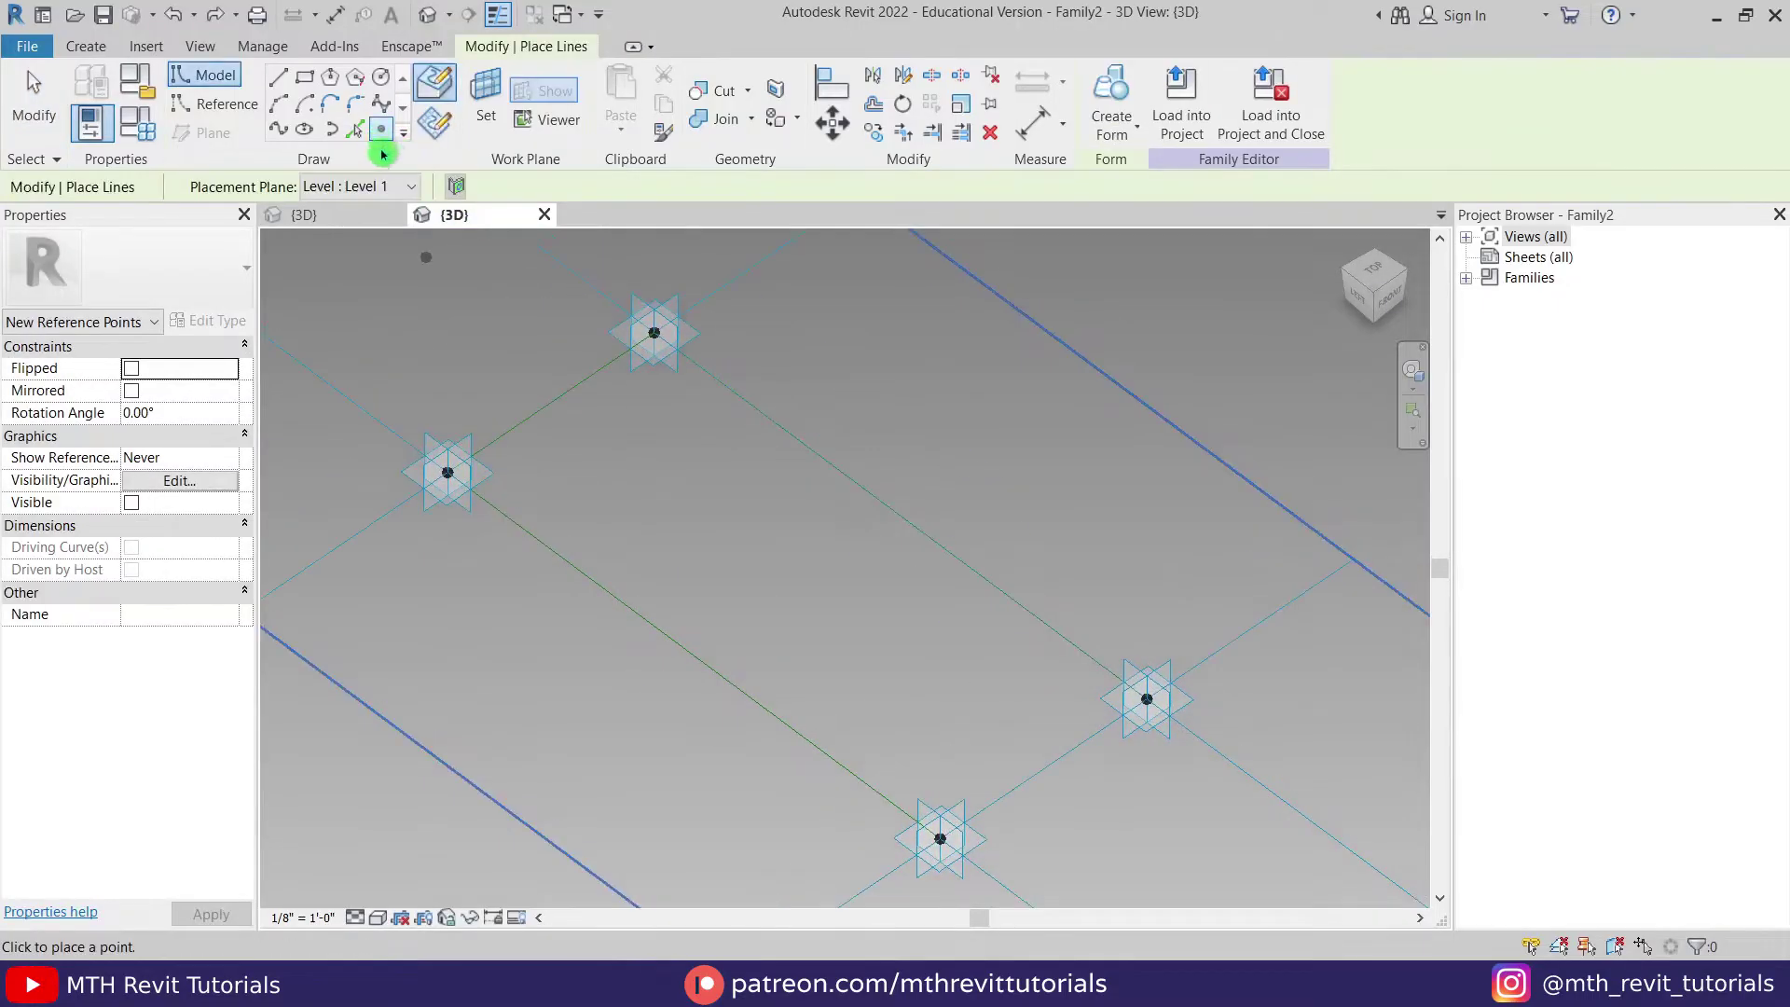
pyautogui.click(435, 138)
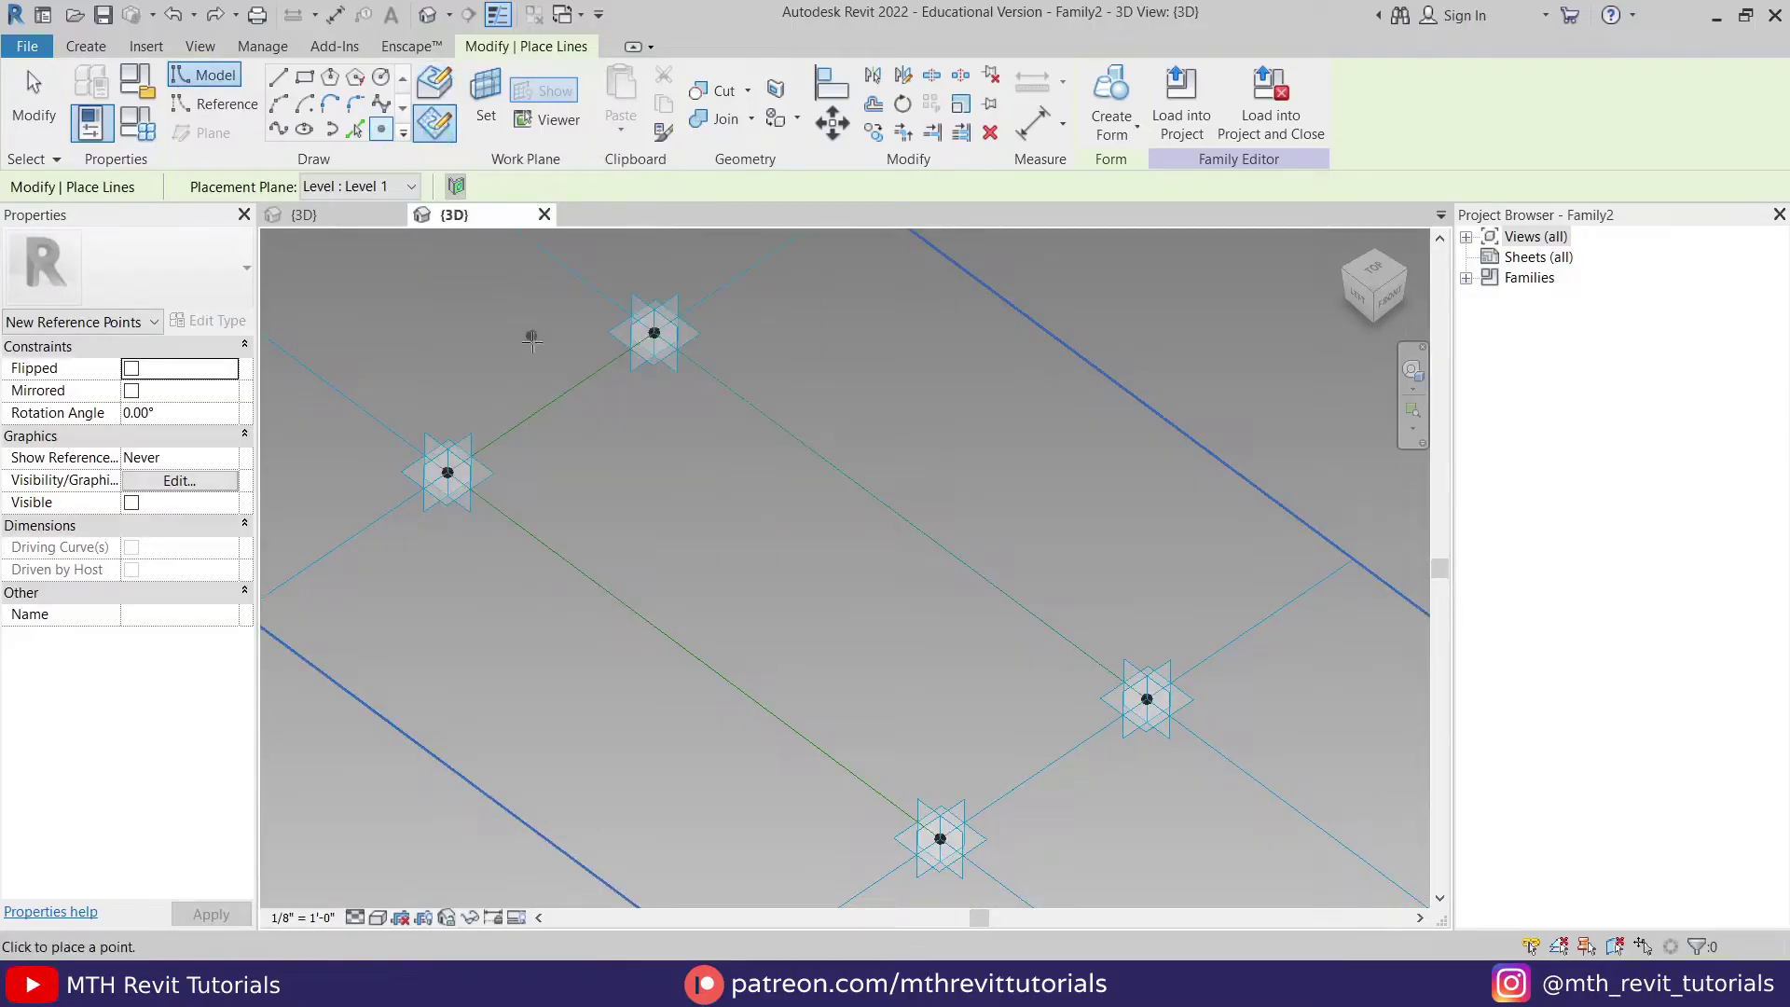
pyautogui.click(551, 402)
pyautogui.moveTo(684, 483); pyautogui.dragTo(577, 401, button='middle')
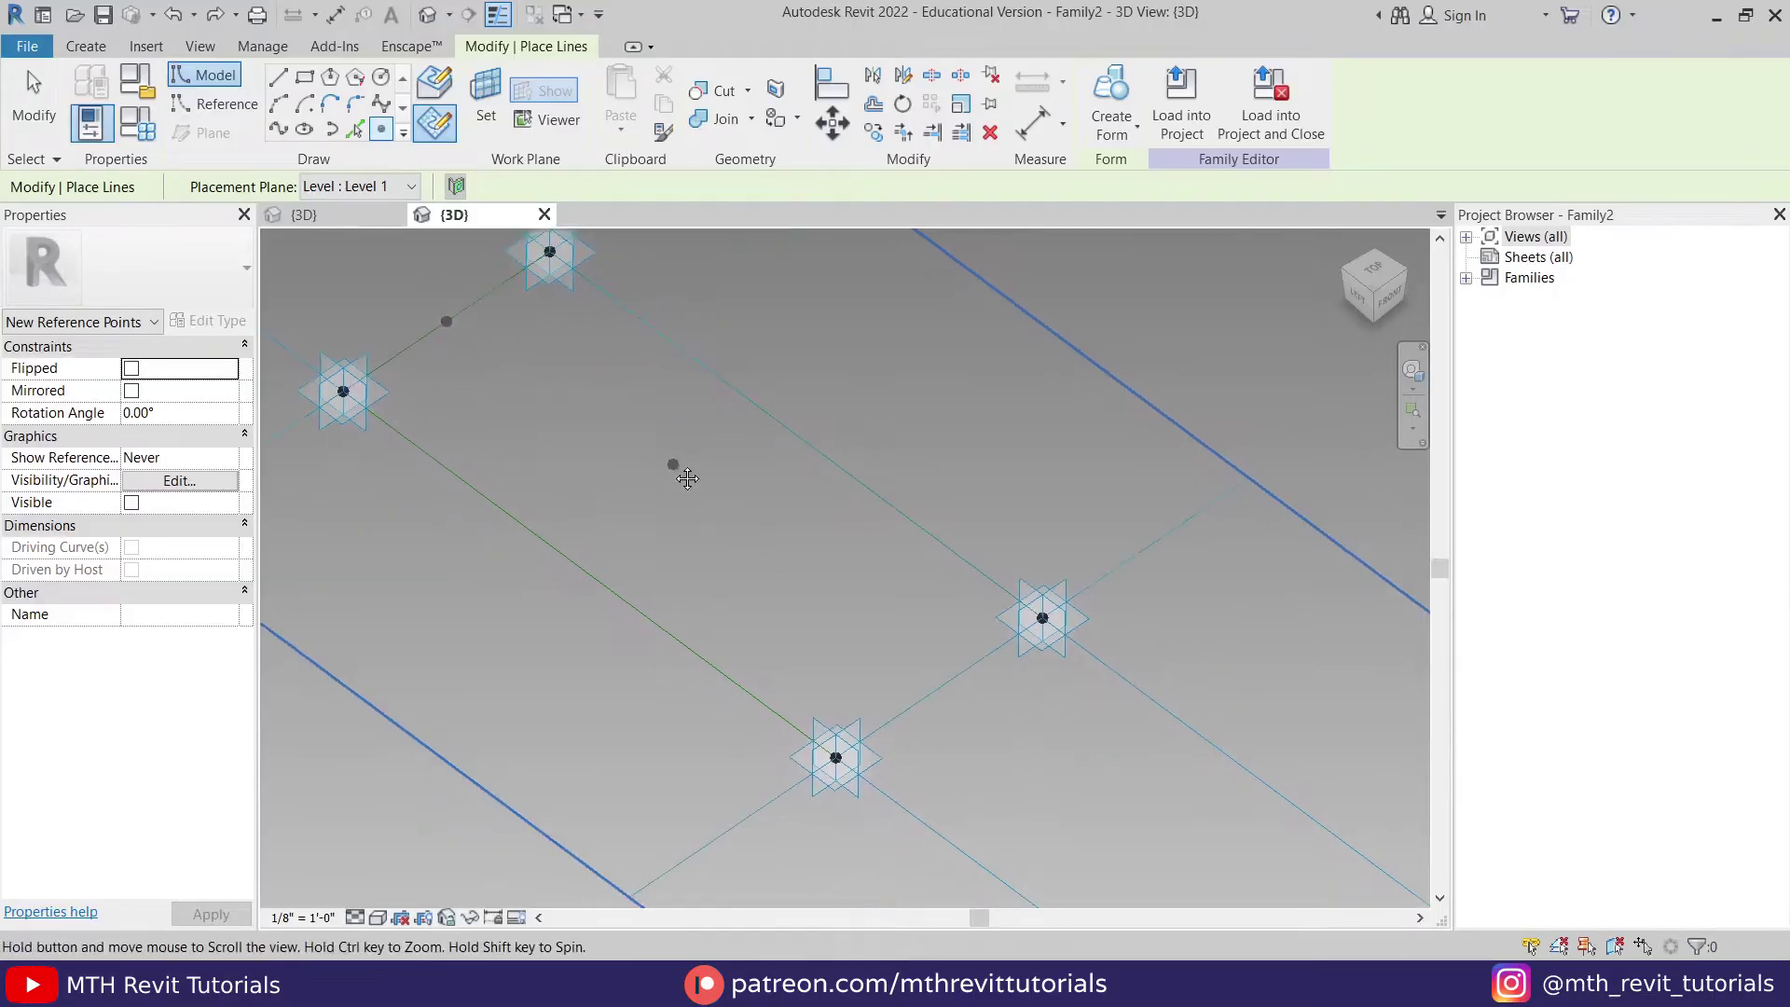
pyautogui.click(938, 686)
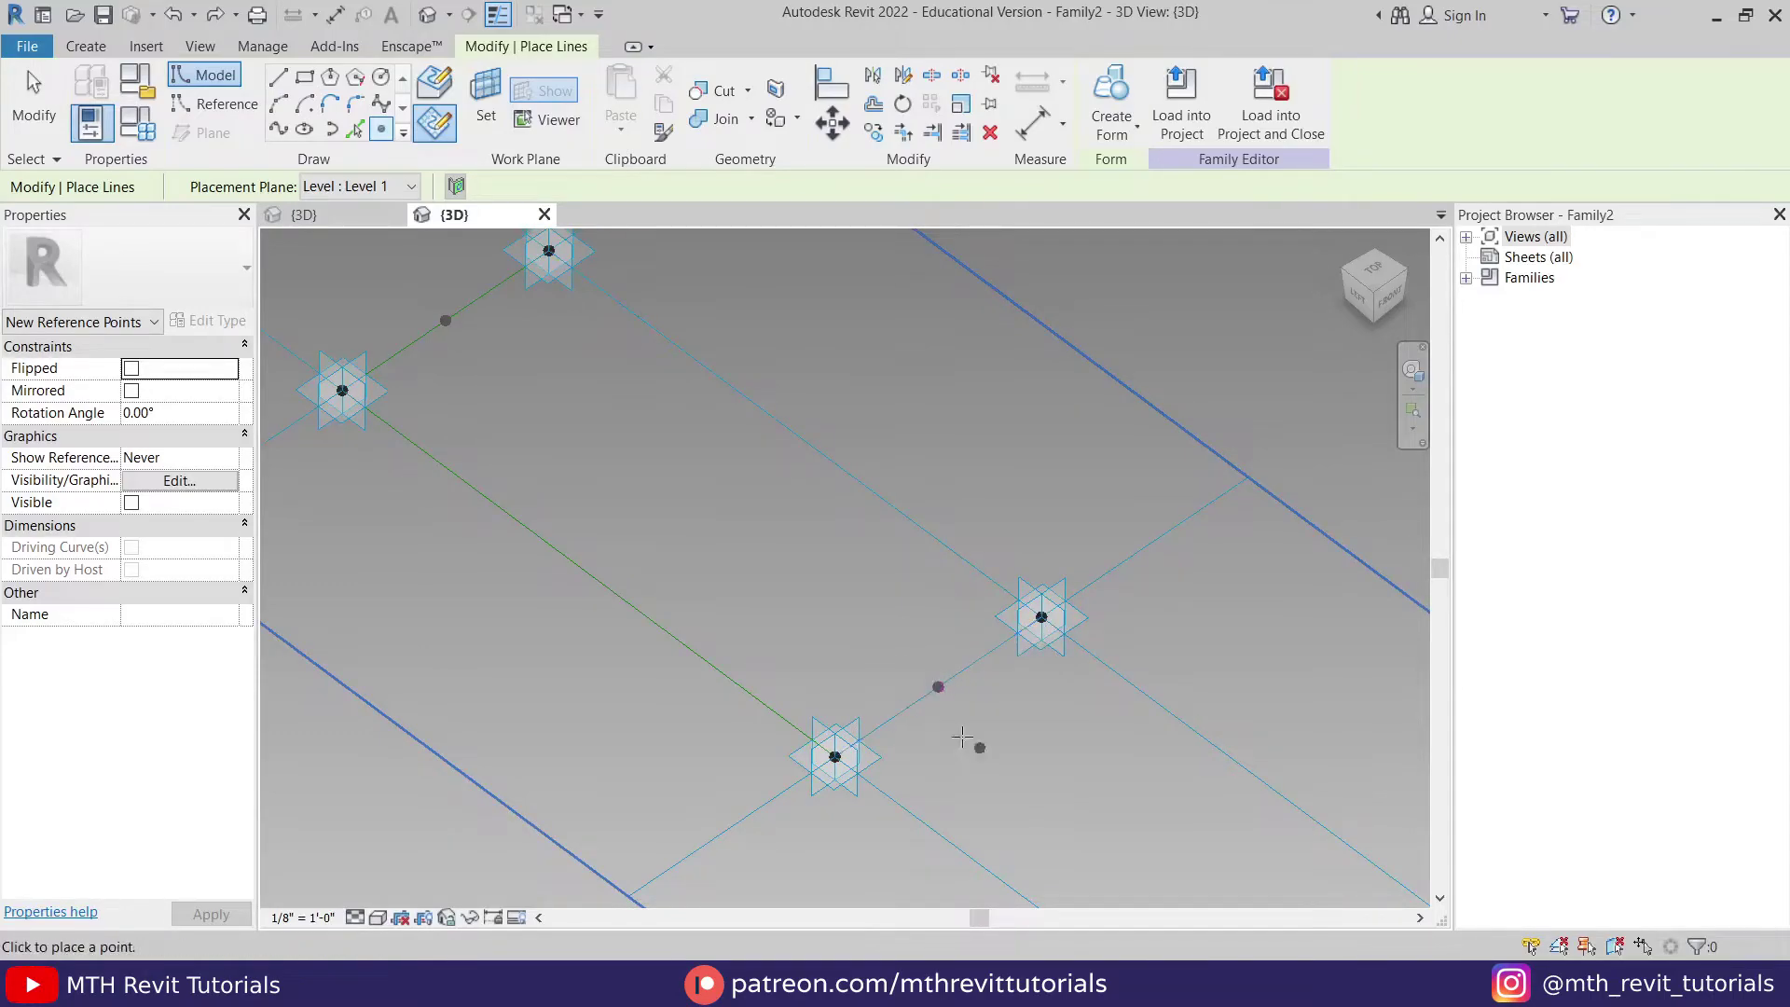
pyautogui.press('Escape')
pyautogui.press('Escape')
pyautogui.scroll(2, 973, 708)
pyautogui.moveTo(828, 563); pyautogui.dragTo(960, 730)
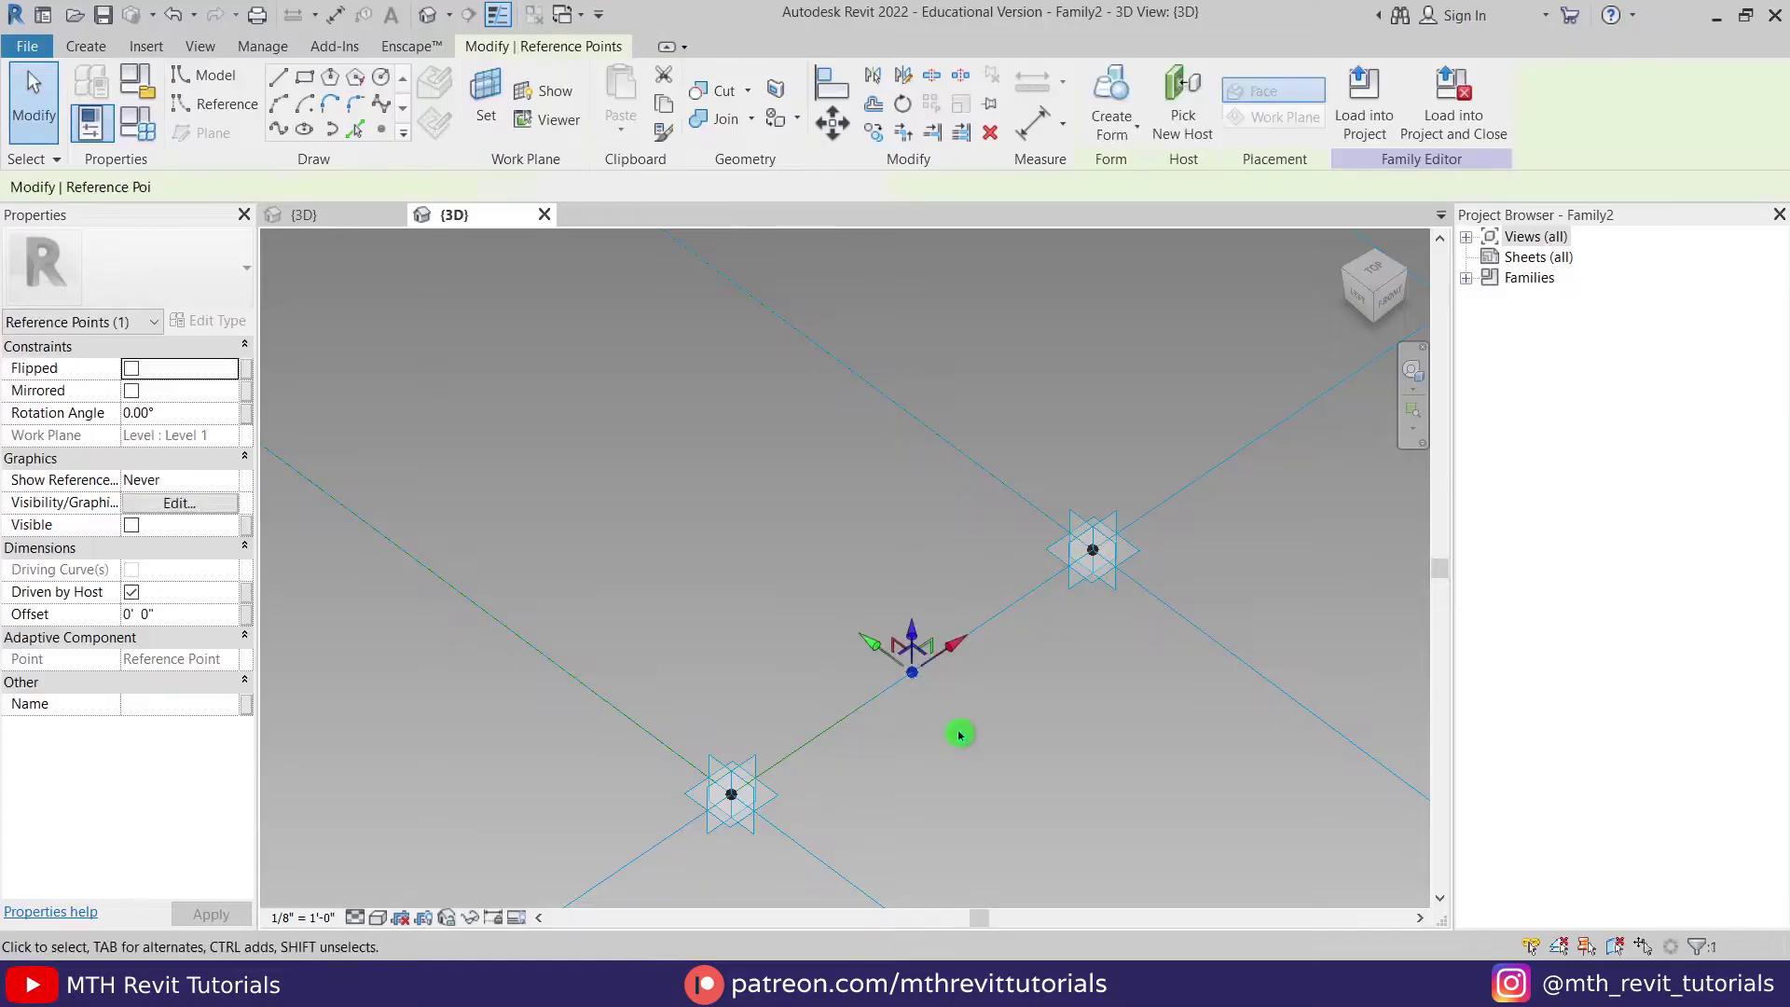
# Step: Raise the selected midpoint reference point by 1' 6" and orbit to view it
pyautogui.click(1368, 316)
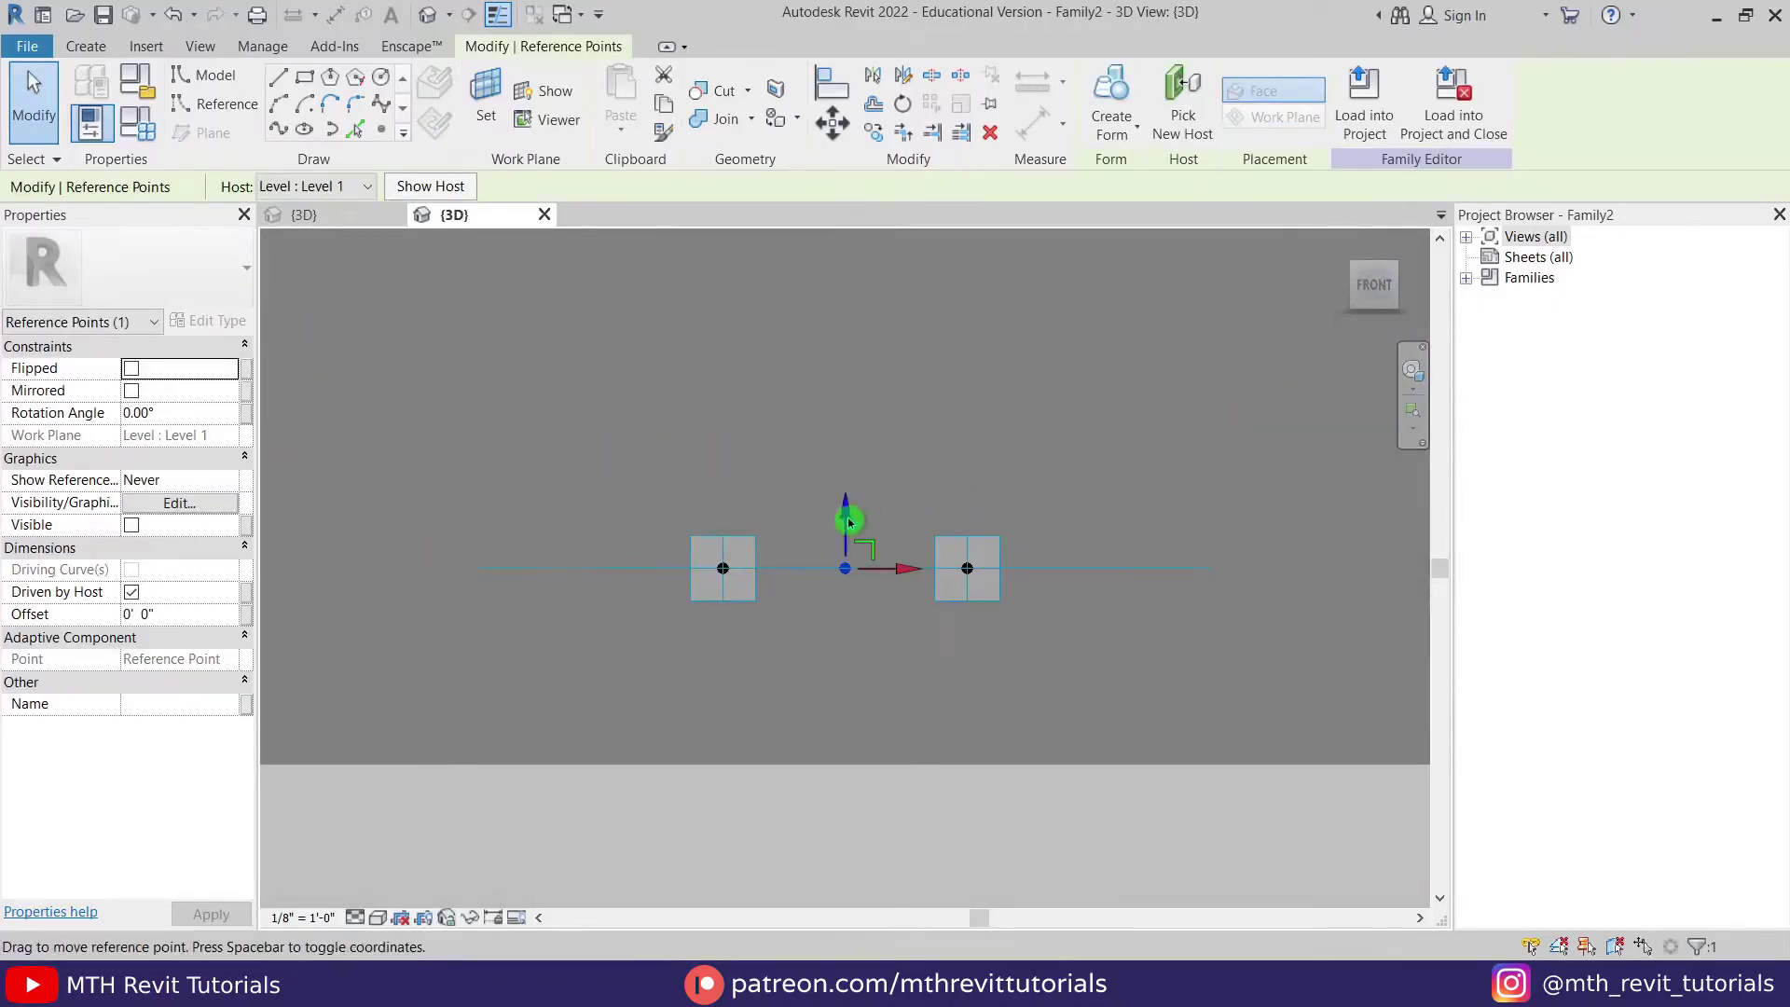
pyautogui.scroll(2, 847, 519)
pyautogui.click(832, 122)
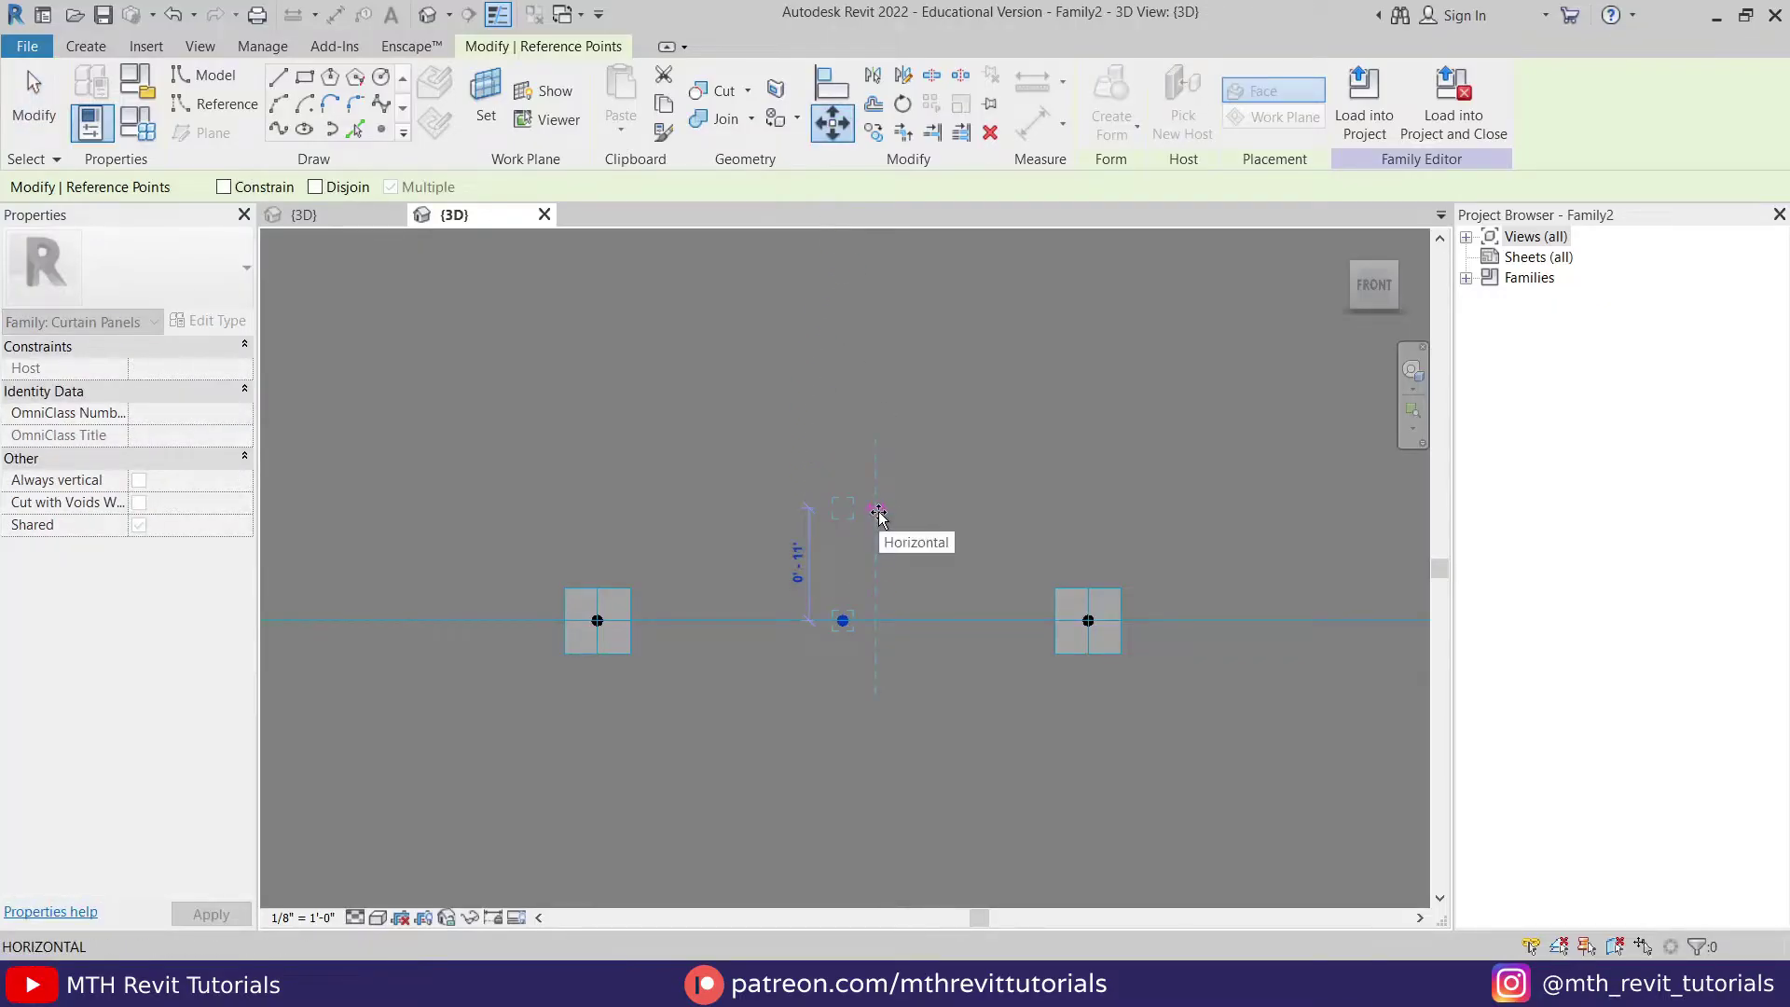
pyautogui.write("1'6")
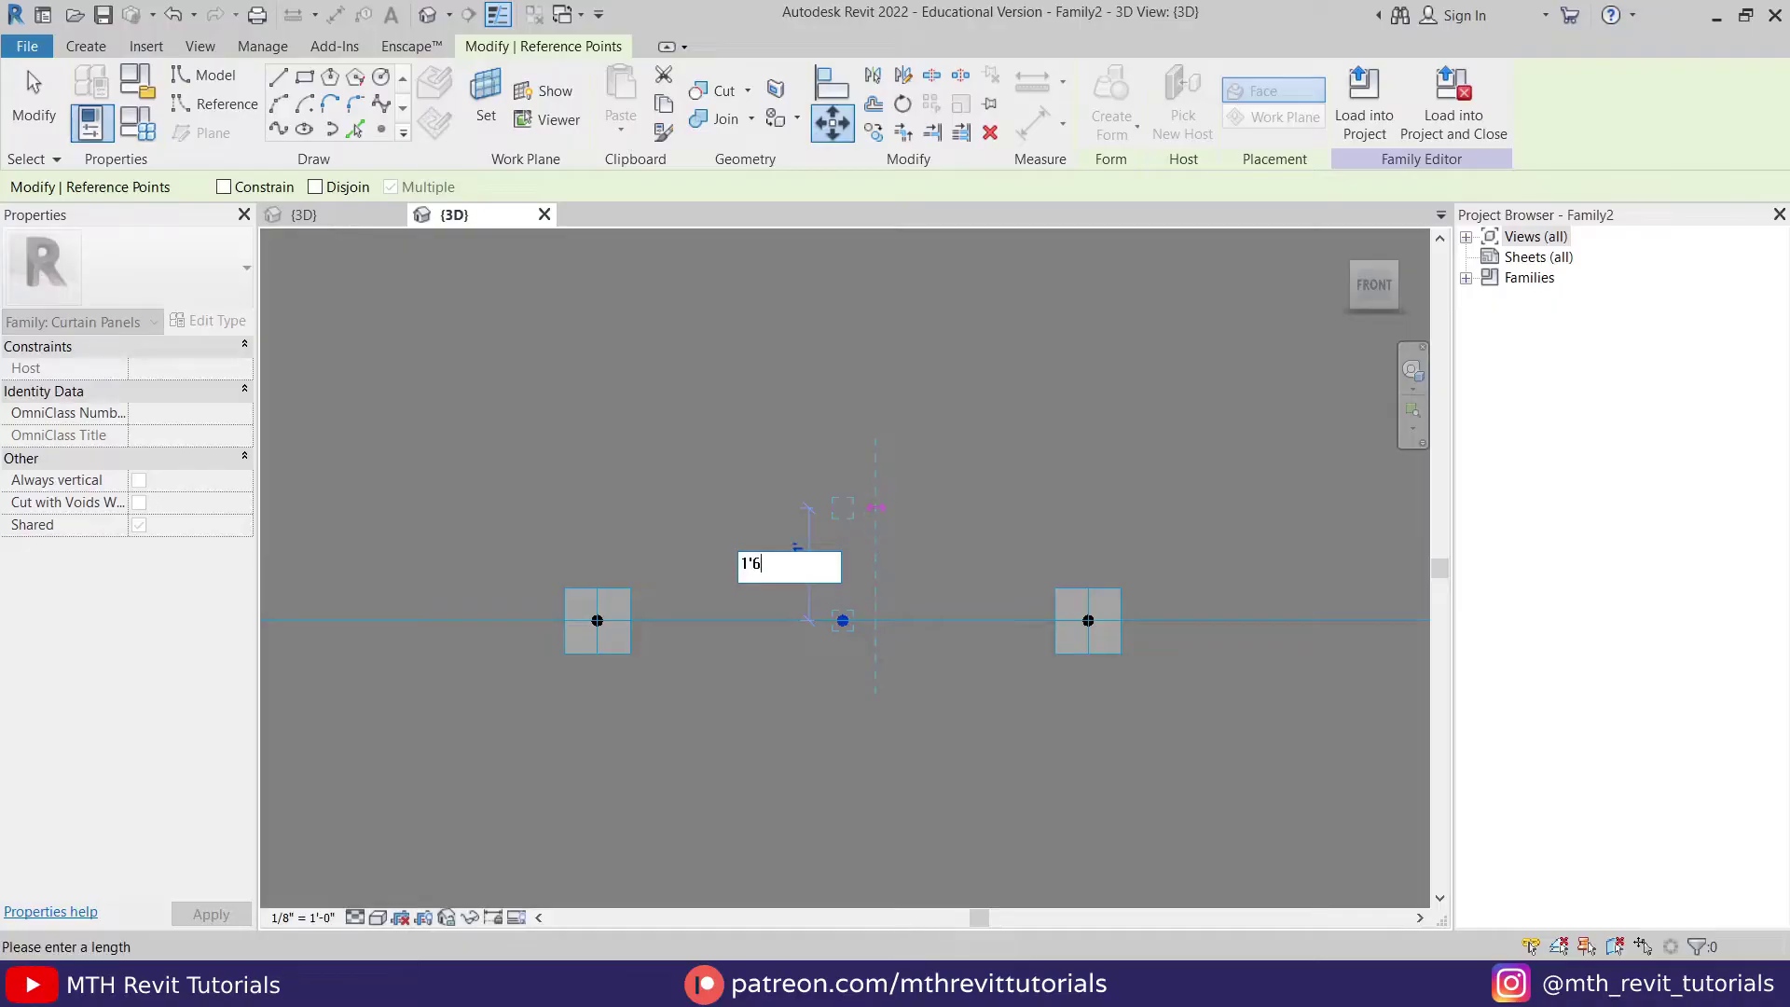
pyautogui.write('"')
pyautogui.press('Return')
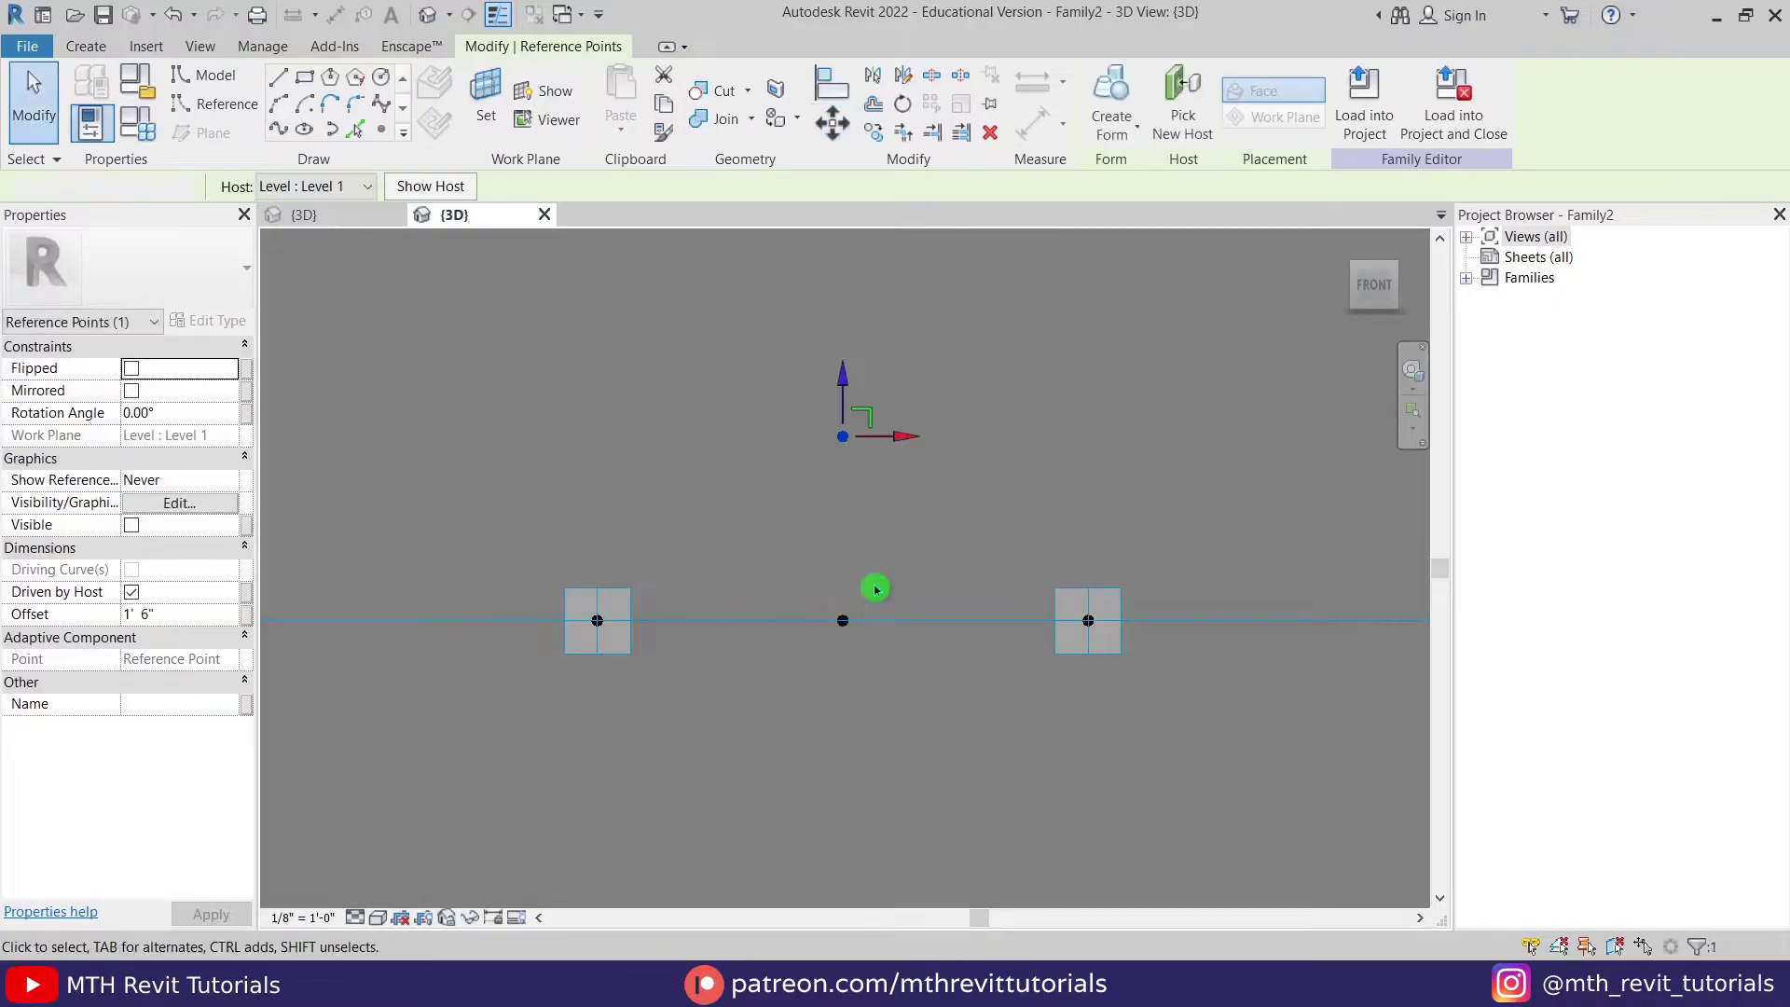
pyautogui.press('Escape')
pyautogui.keyDown('shift'); pyautogui.moveTo(811, 547); pyautogui.dragTo(768, 664, button='middle'); pyautogui.keyUp('shift')
pyautogui.scroll(-2, 768, 665)
pyautogui.moveTo(739, 535); pyautogui.dragTo(827, 563, button='middle')
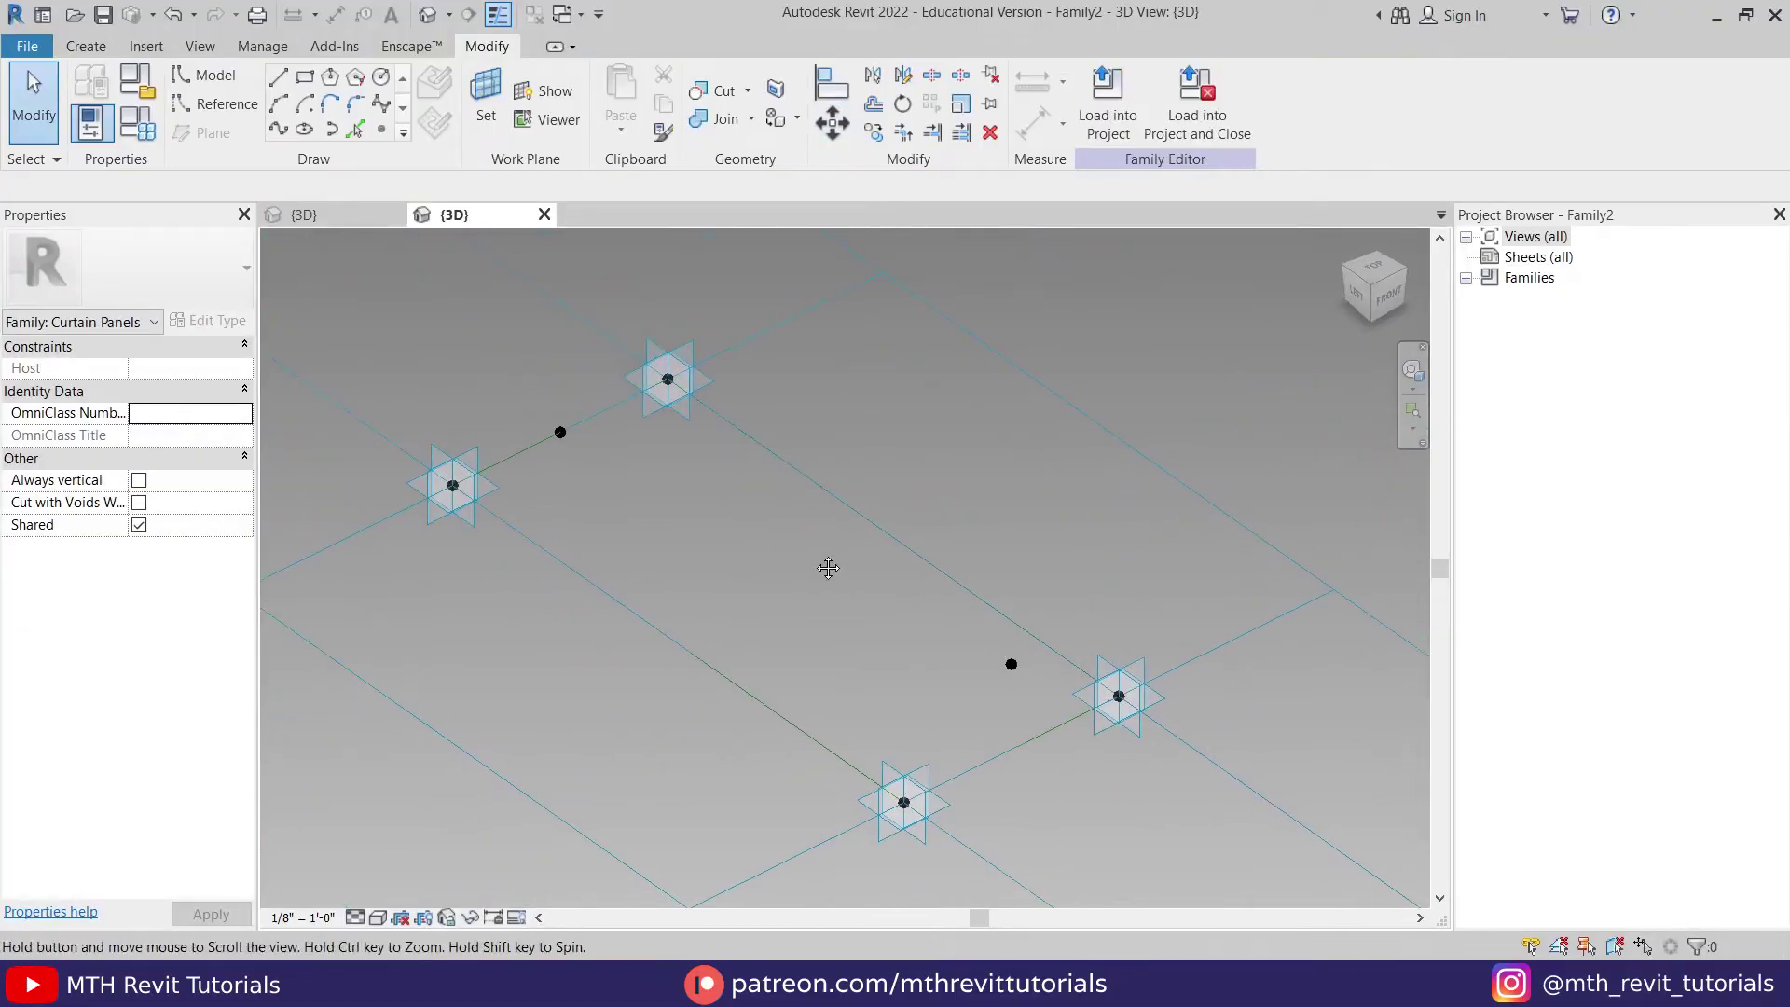
# Step: Draw 3D-snapped model lines from the bottom adaptive point via the raised point to the right point
pyautogui.click(288, 84)
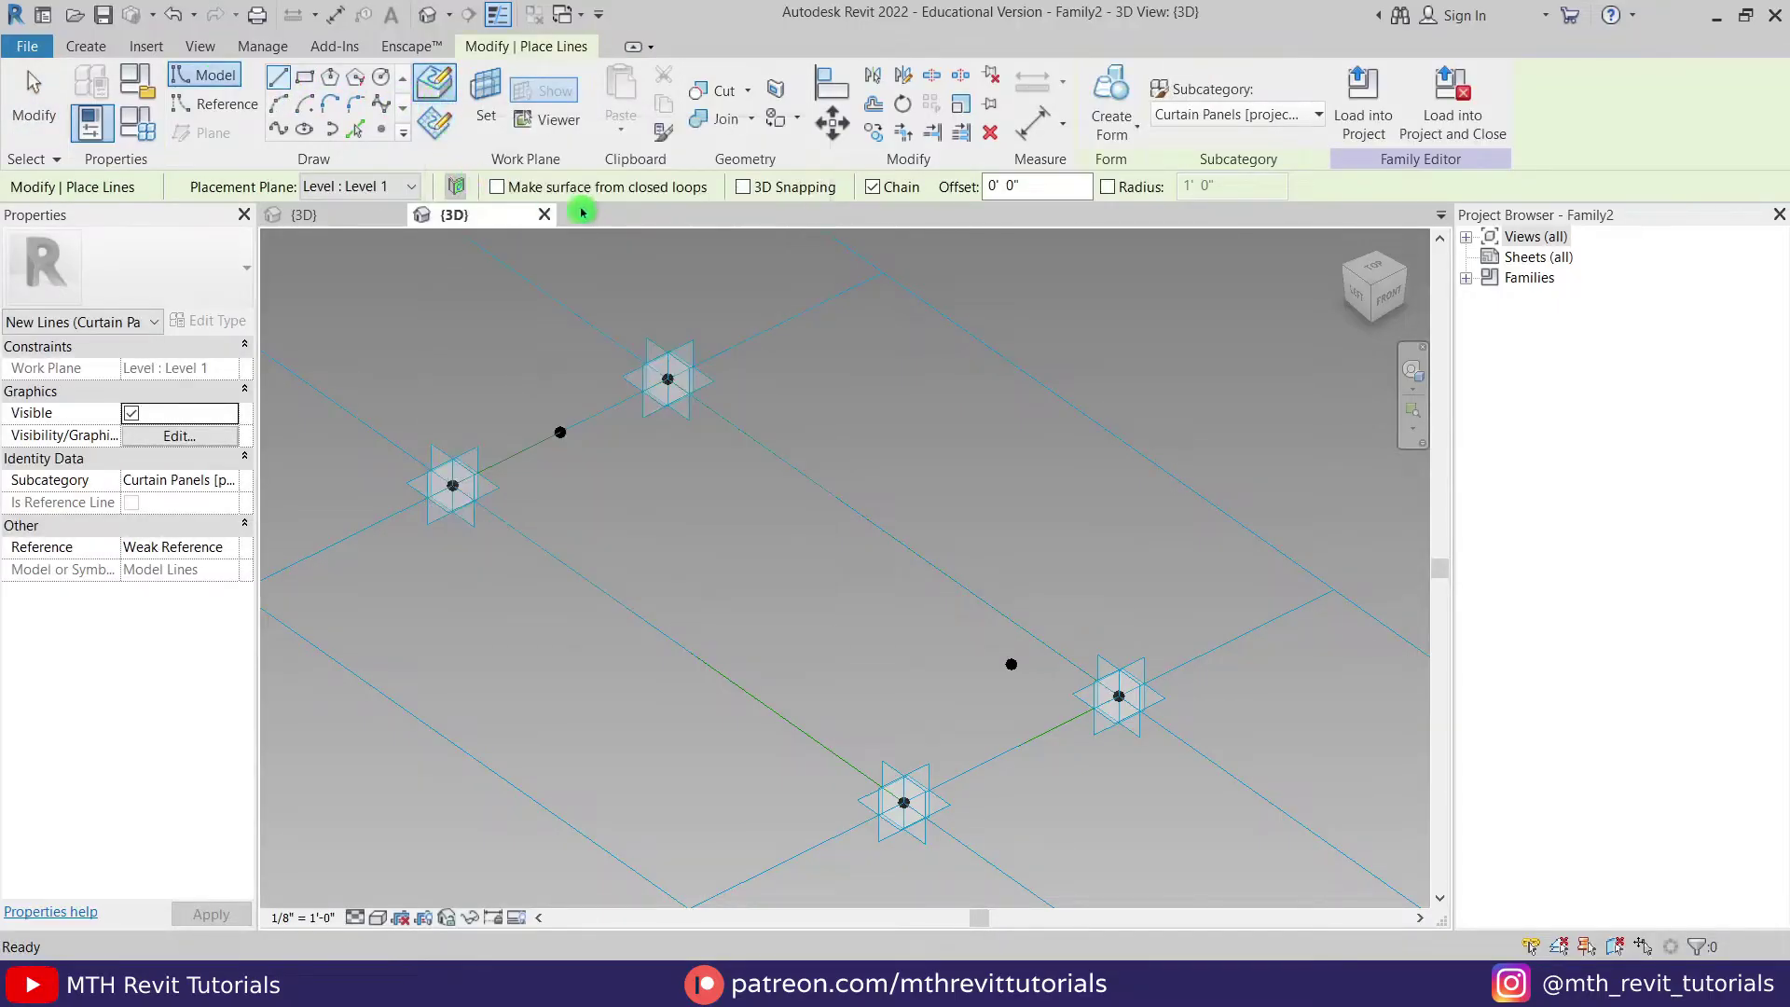
pyautogui.click(746, 188)
pyautogui.moveTo(965, 636); pyautogui.dragTo(958, 597, button='middle')
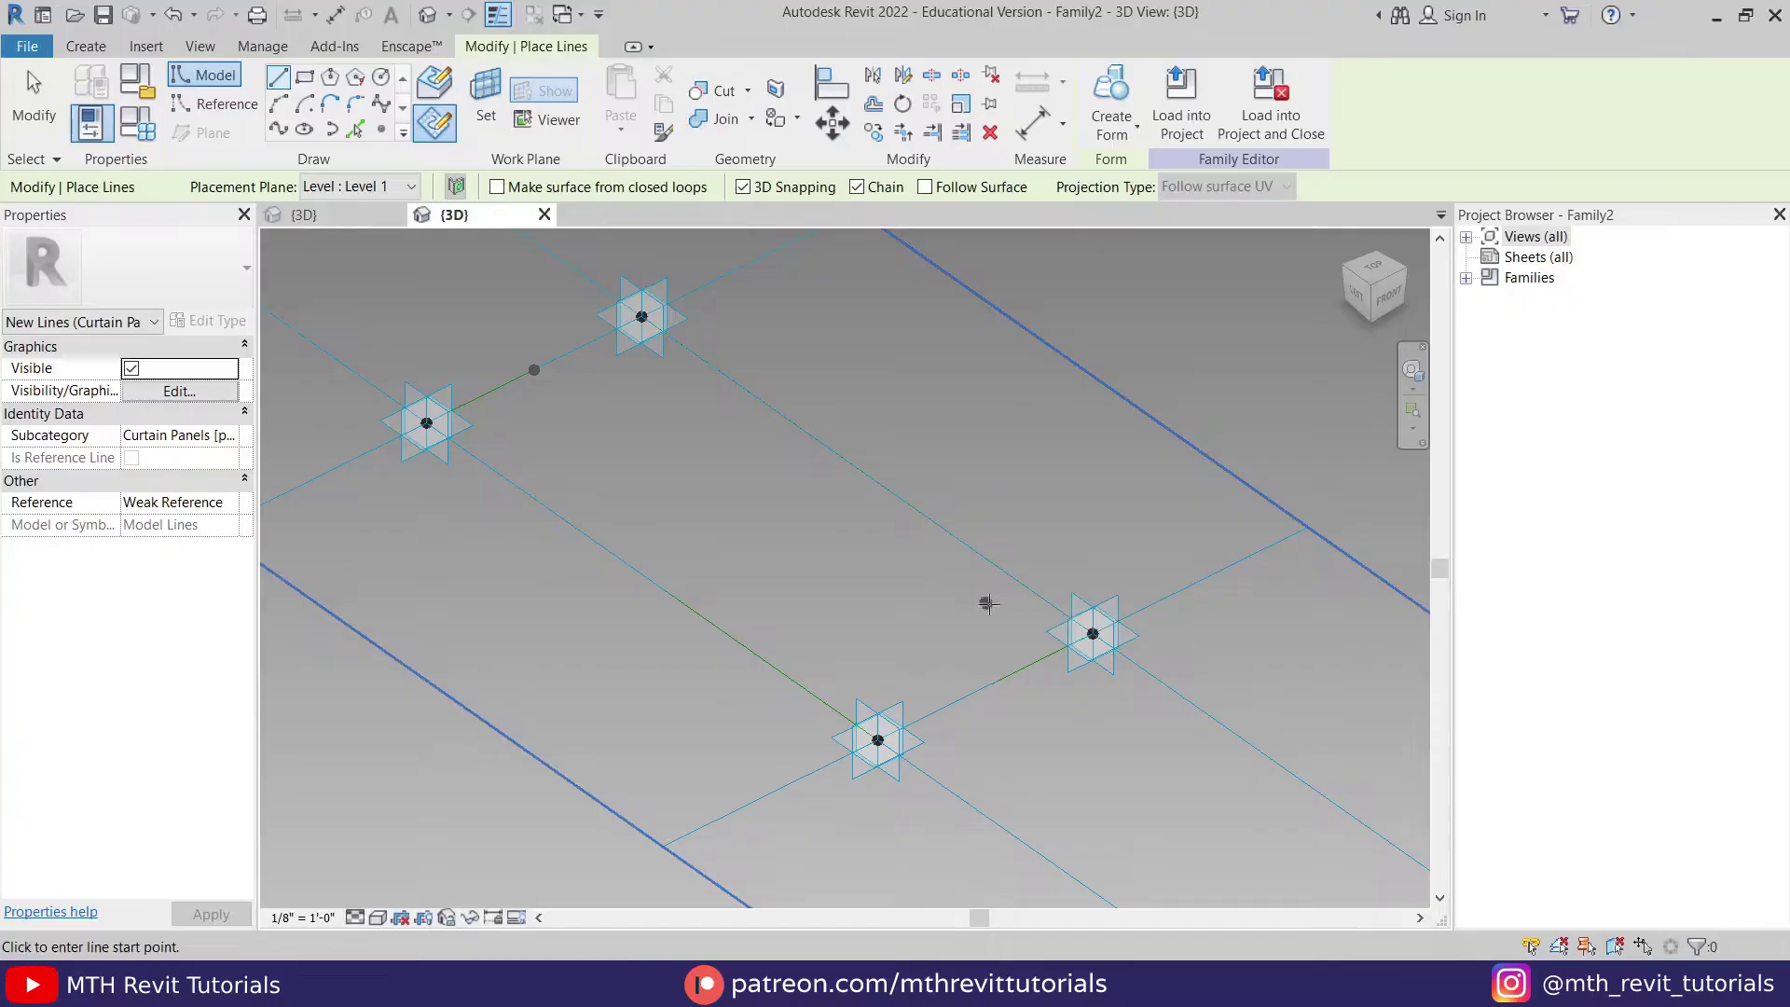
pyautogui.click(438, 93)
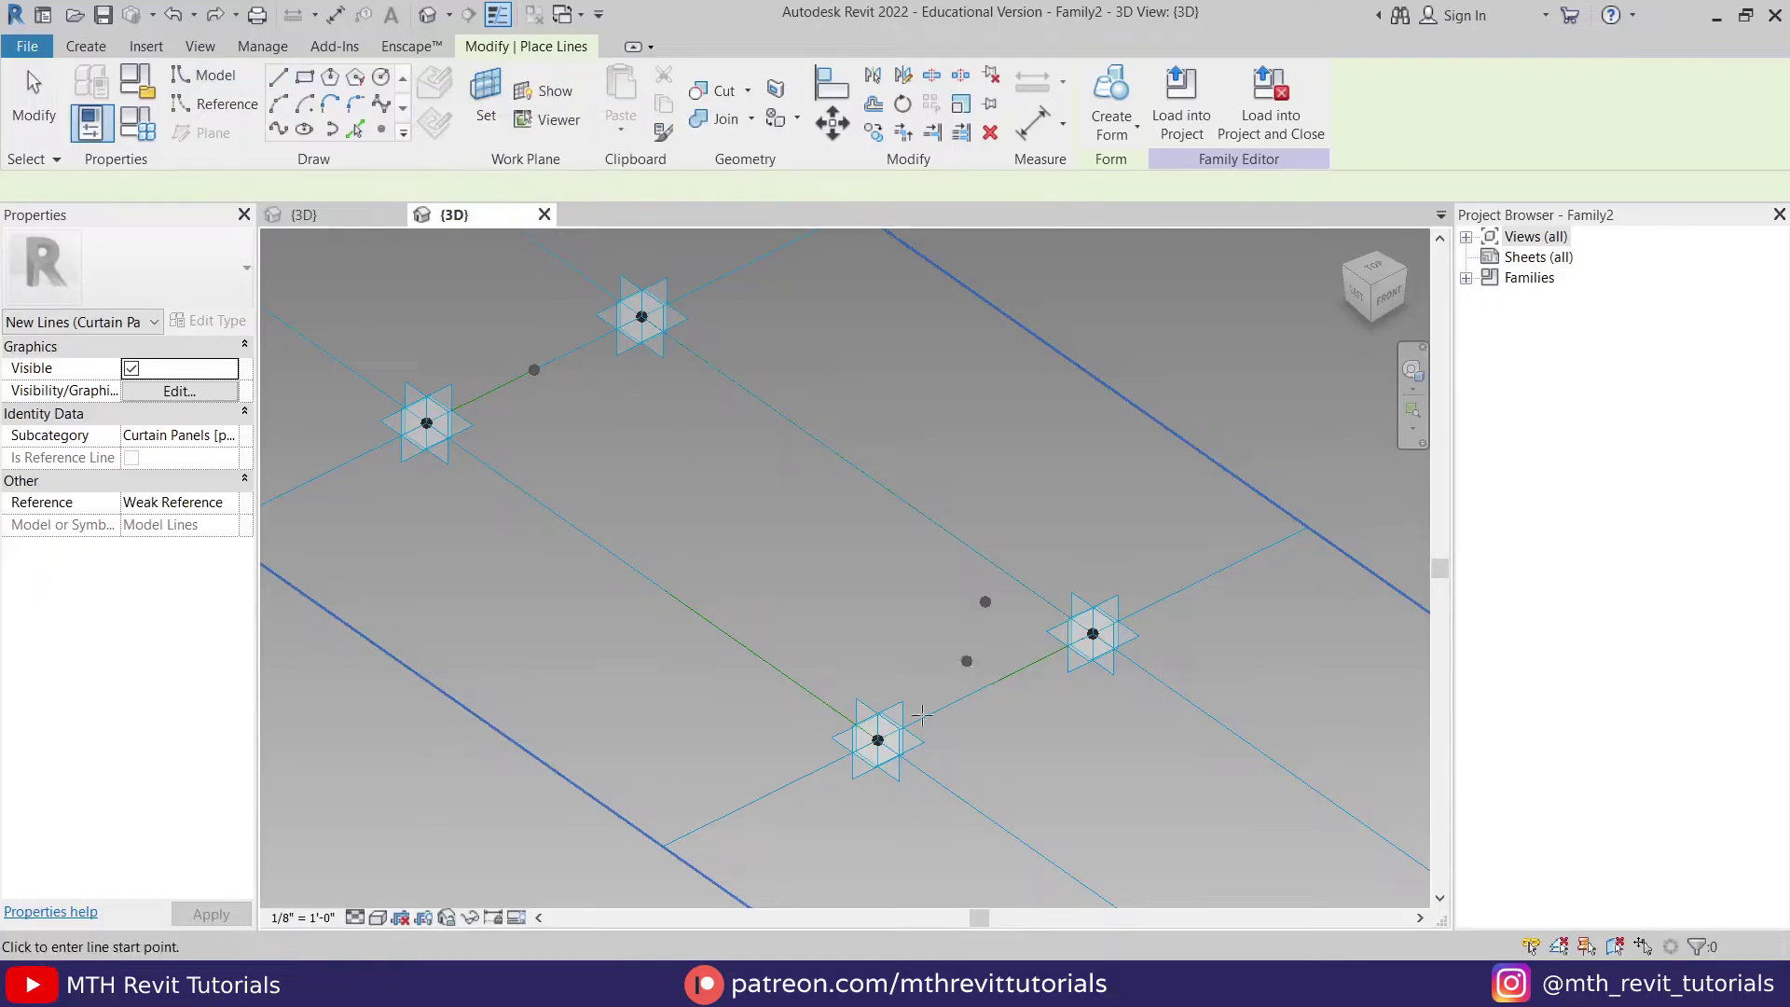
pyautogui.click(877, 740)
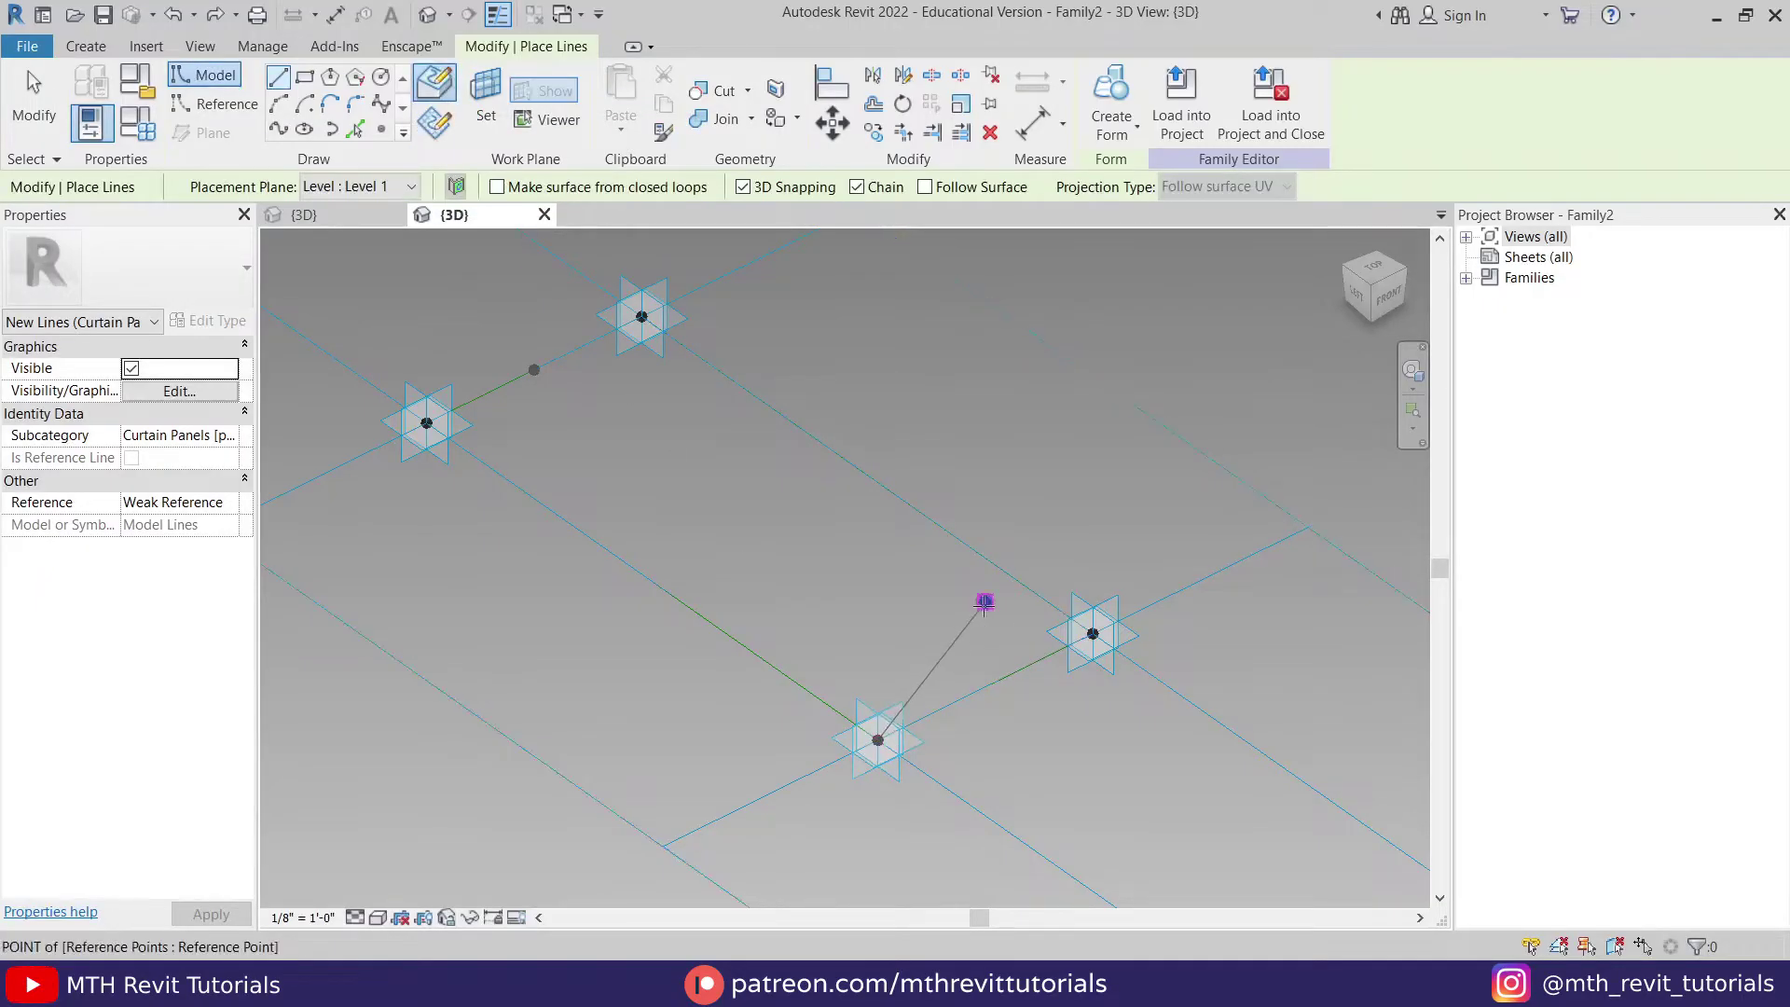
pyautogui.click(1012, 607)
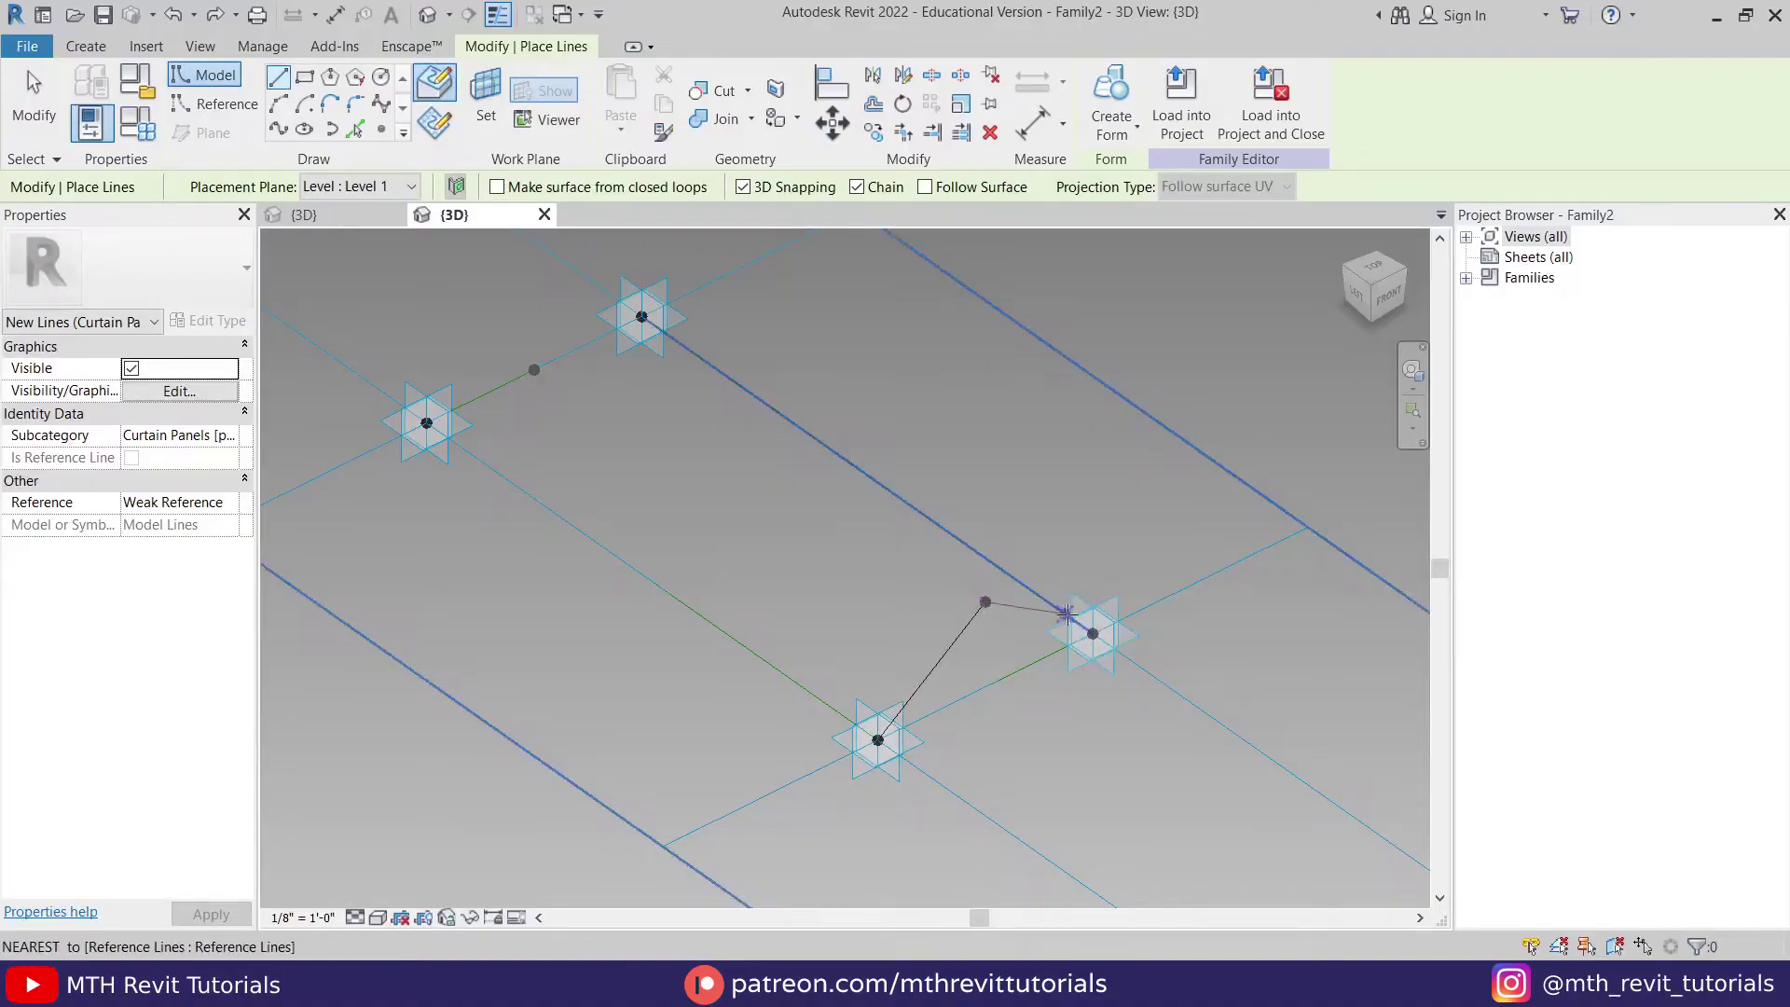
pyautogui.click(1087, 630)
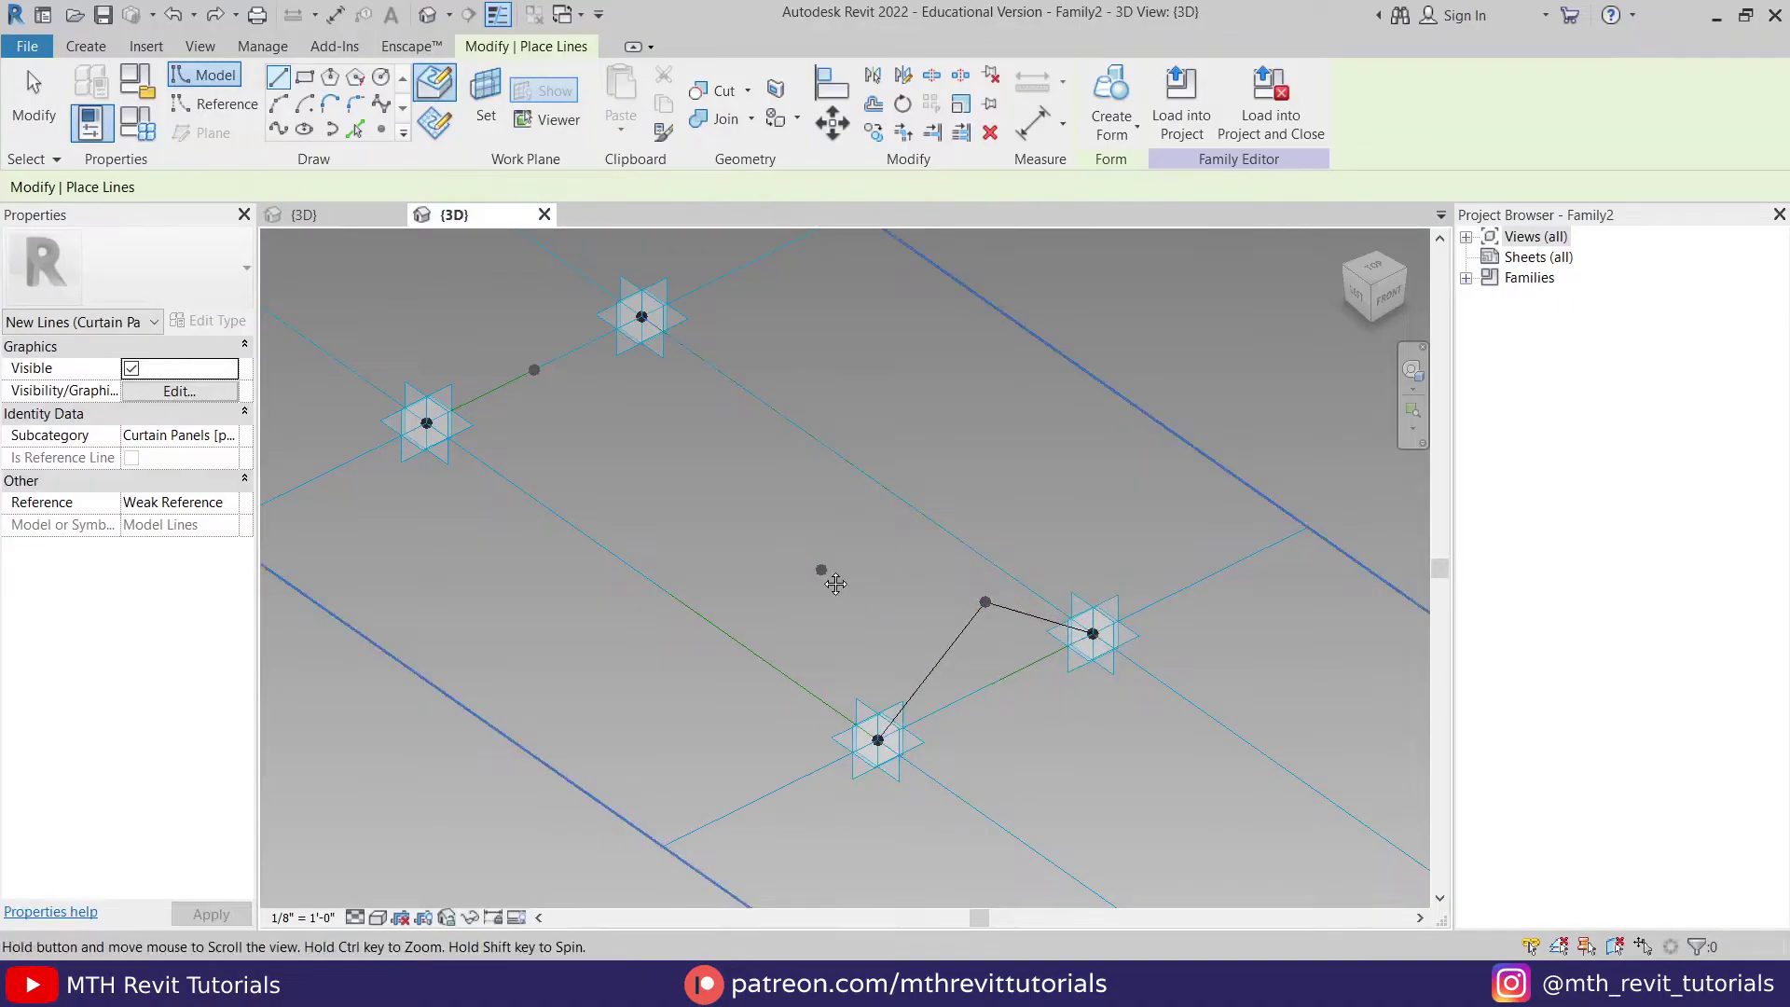
pyautogui.moveTo(827, 575); pyautogui.dragTo(839, 668, button='middle')
# Step: Draw lines joining the two raised points and the remaining adaptive points to close the triangles
pyautogui.click(989, 687)
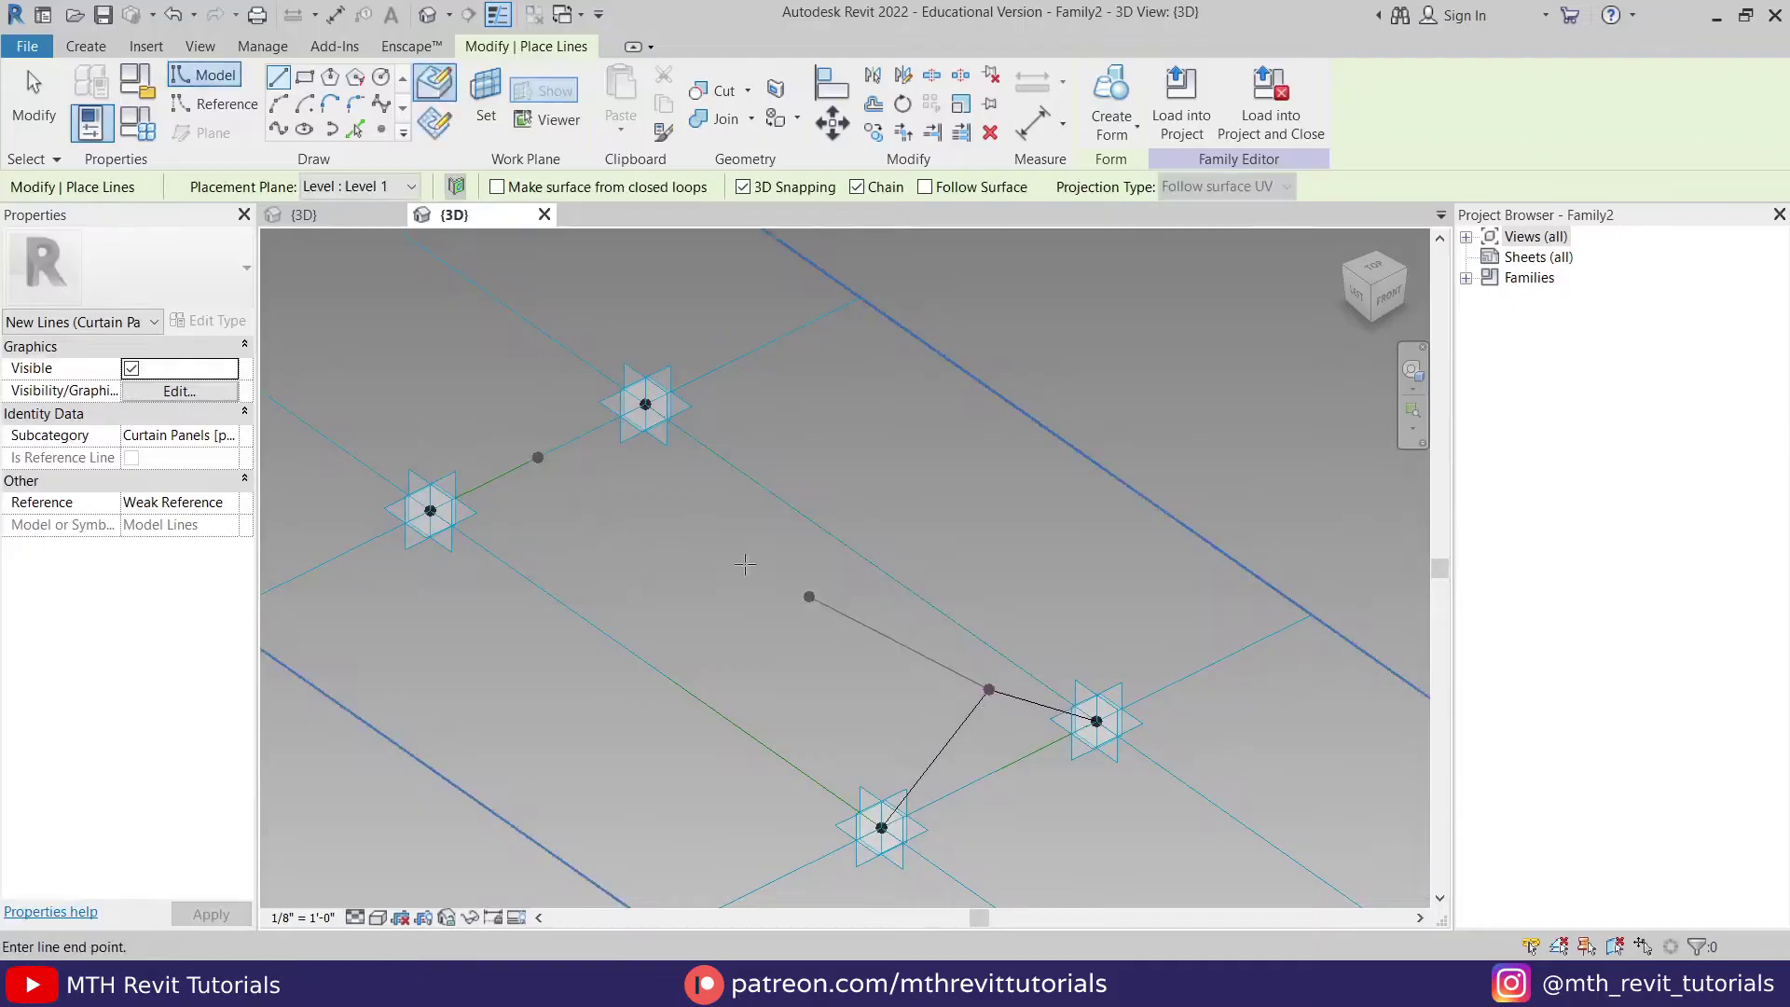
pyautogui.click(538, 458)
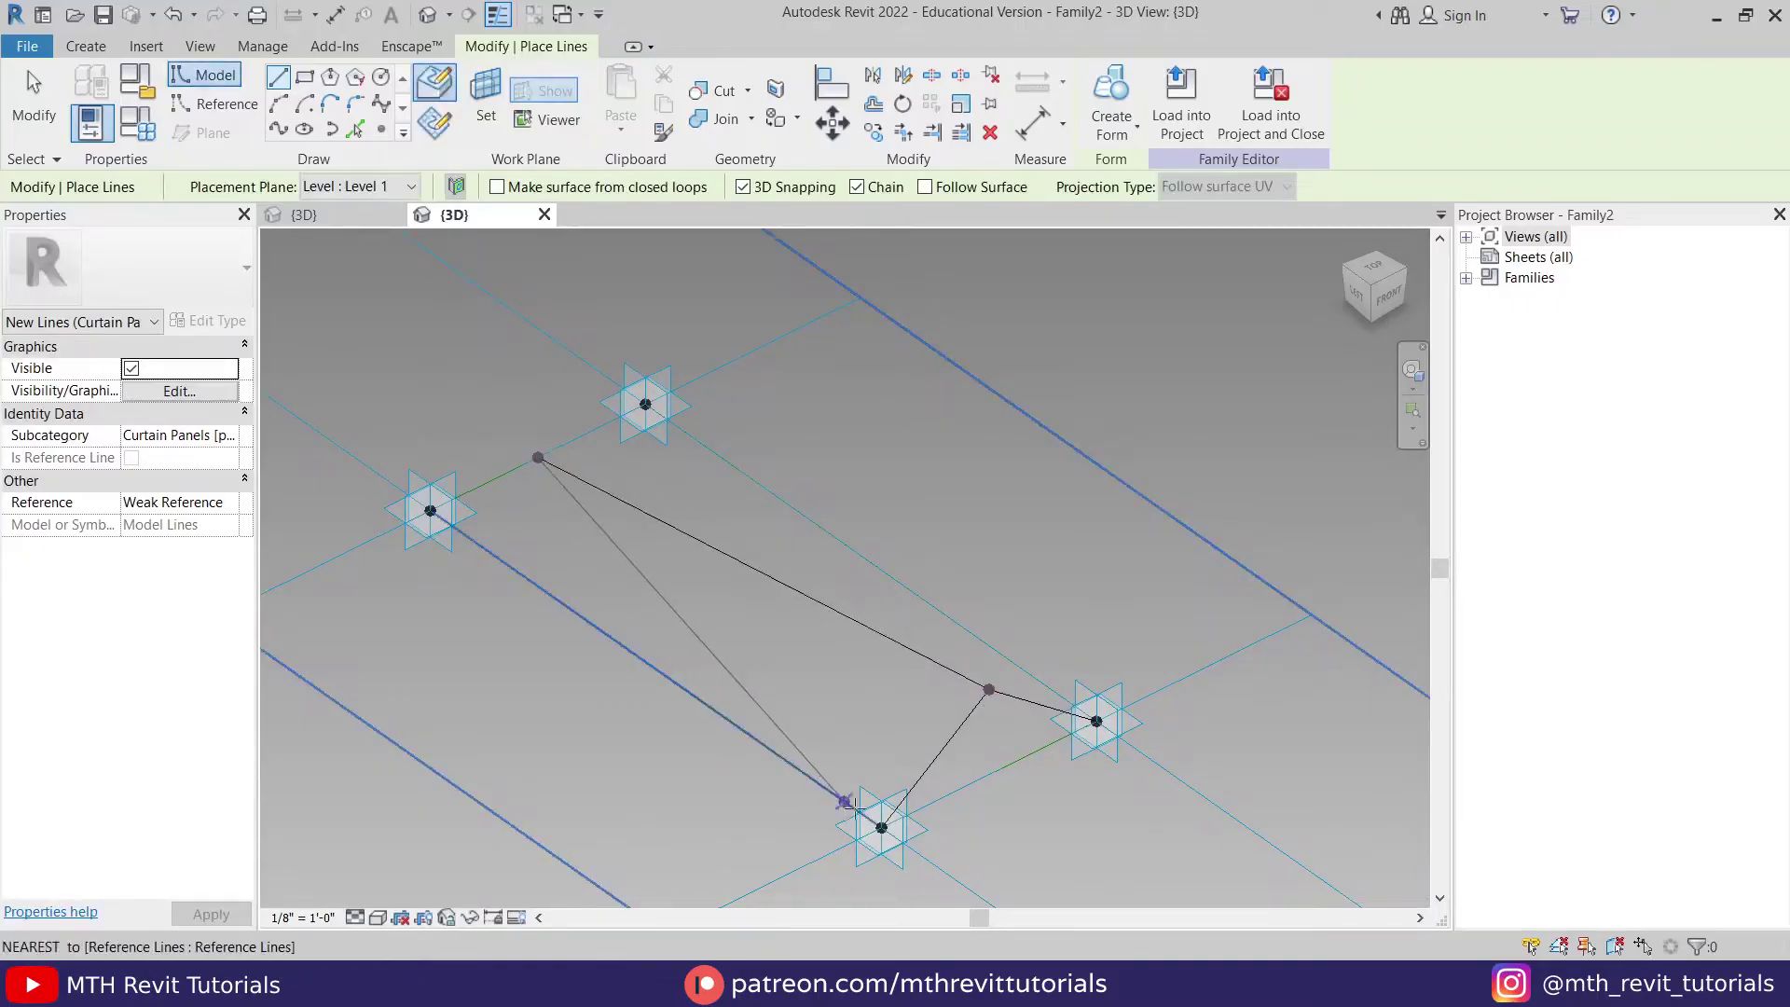
pyautogui.click(879, 824)
pyautogui.keyDown('shift'); pyautogui.moveTo(879, 811); pyautogui.dragTo(697, 686, button='middle'); pyautogui.keyUp('shift')
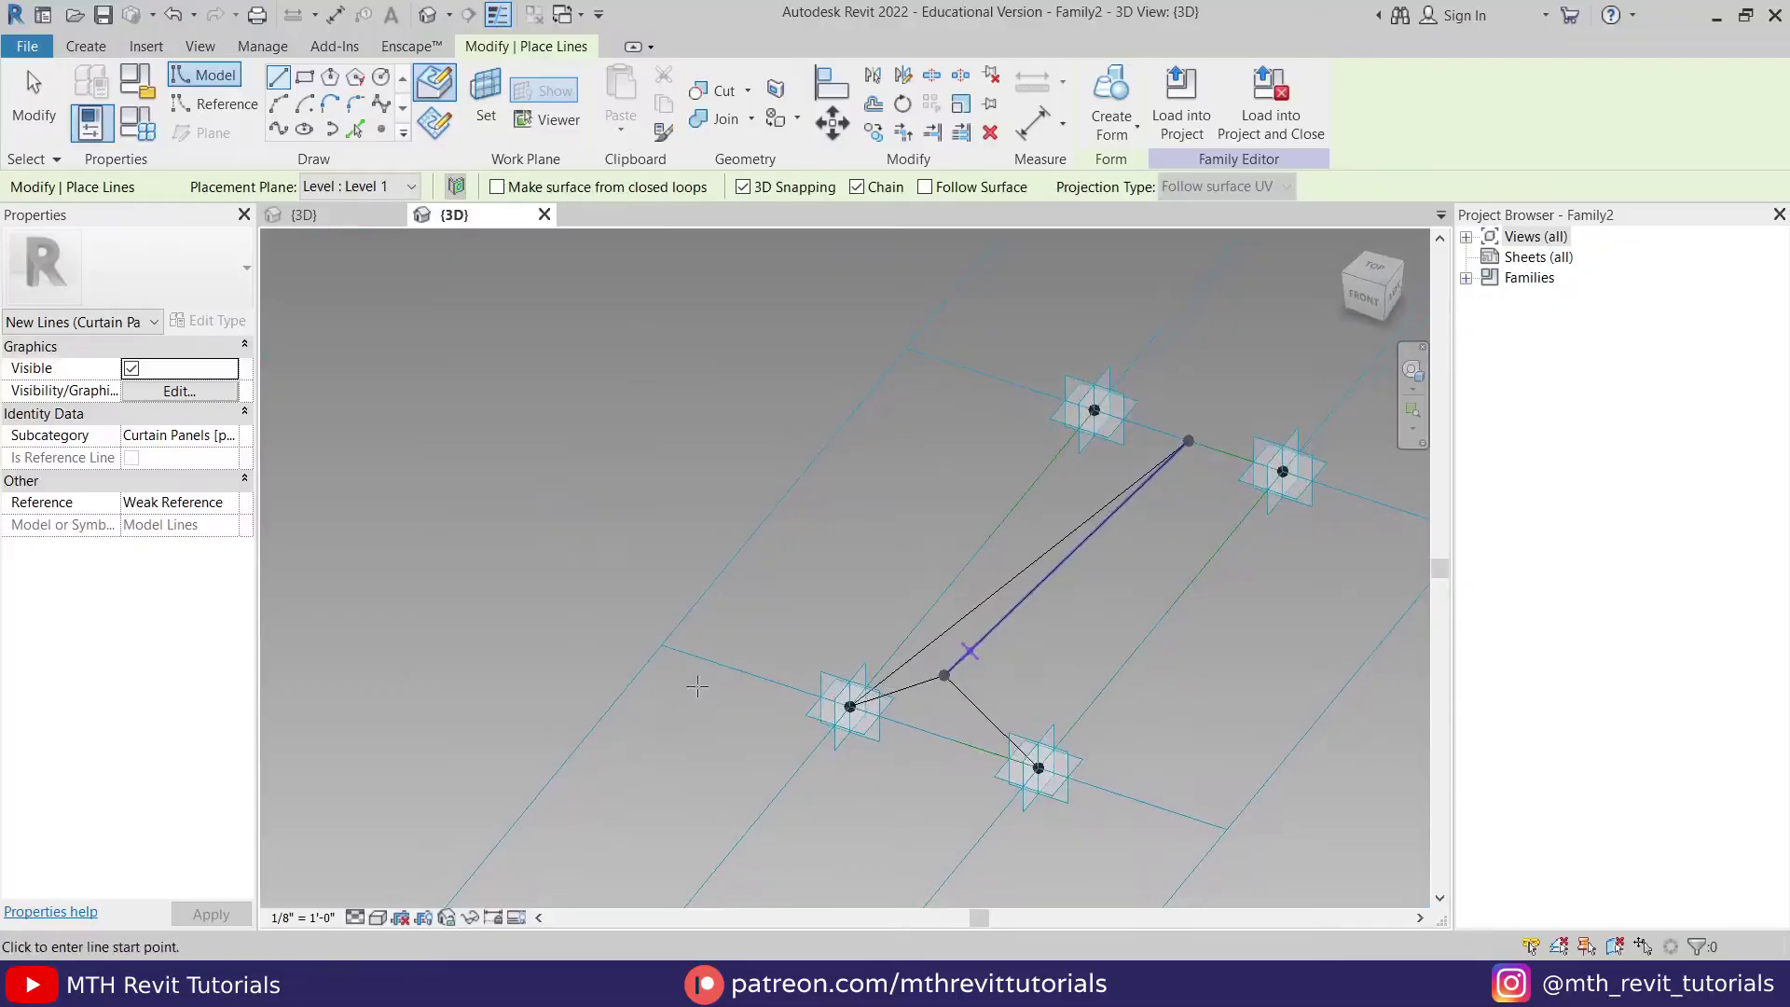
pyautogui.click(1188, 439)
pyautogui.click(1054, 751)
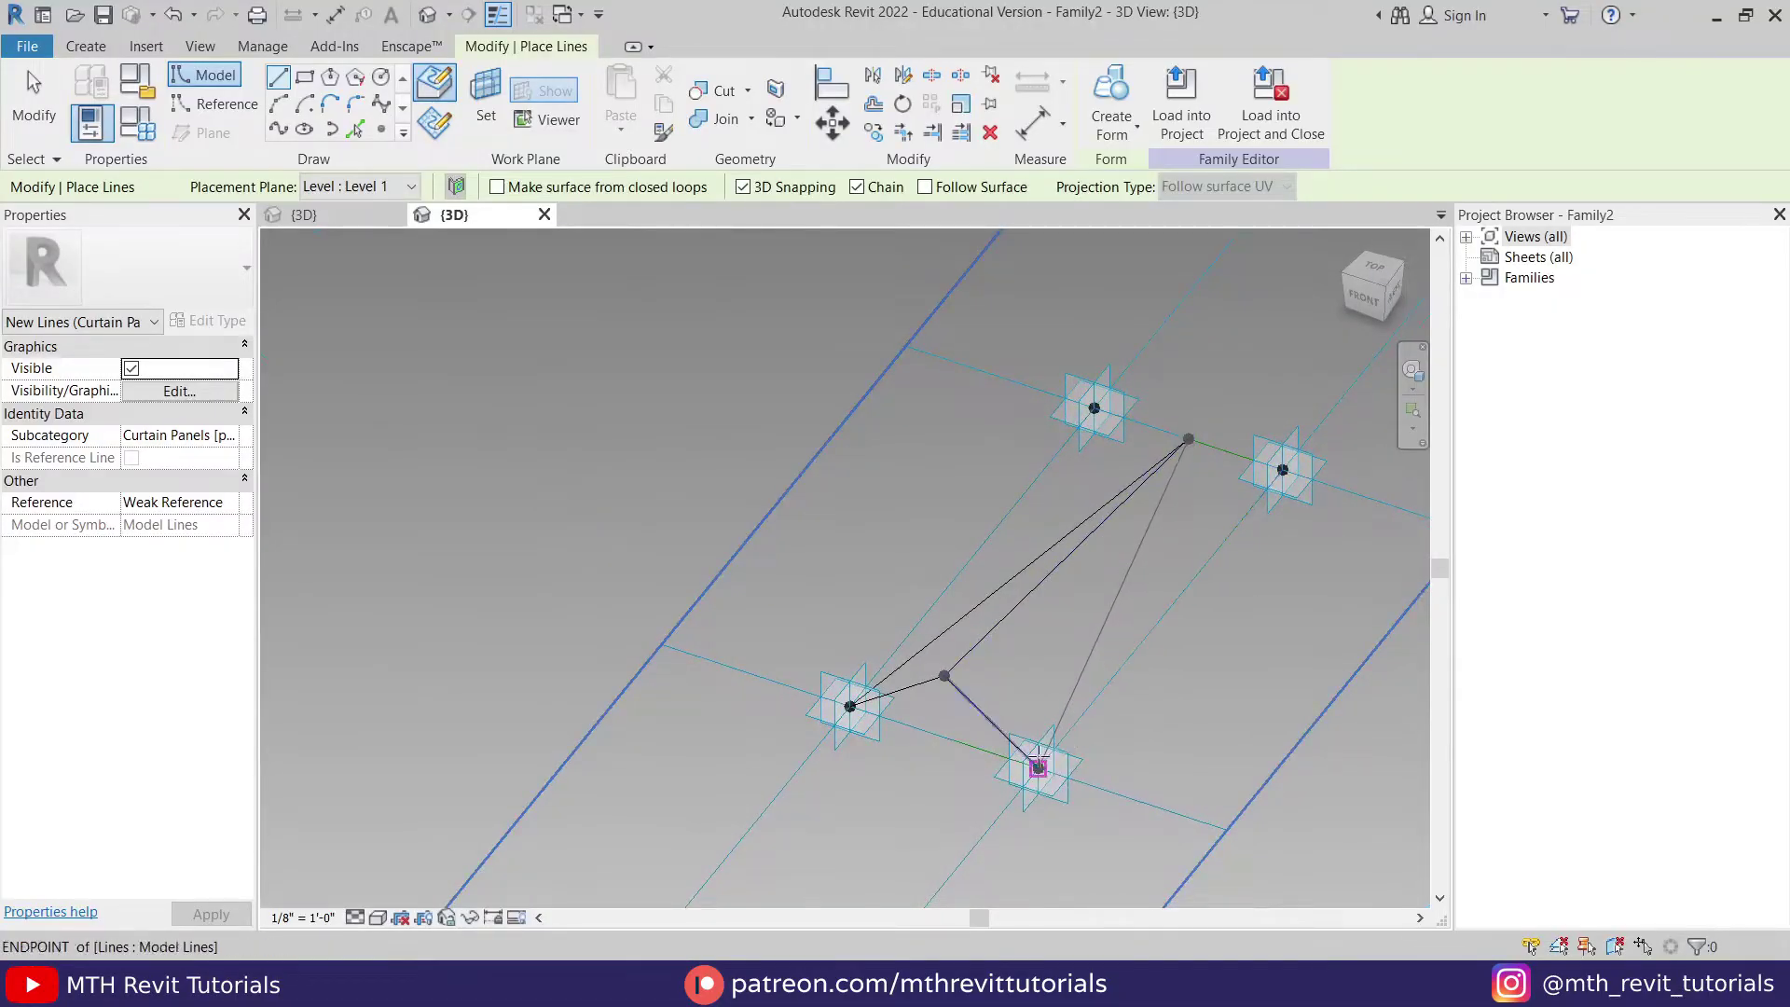
pyautogui.press('Escape')
pyautogui.press('Escape')
pyautogui.moveTo(923, 711)
pyautogui.keyDown('shift'); pyautogui.mouseDown(button='middle')
pyautogui.moveTo(1079, 747)
pyautogui.moveTo(1035, 607)
pyautogui.moveTo(1014, 727)
pyautogui.moveTo(932, 652)
pyautogui.moveTo(951, 859)
pyautogui.moveTo(932, 708)
pyautogui.moveTo(982, 765)
pyautogui.moveTo(759, 619)
pyautogui.moveTo(713, 502)
pyautogui.moveTo(739, 611)
pyautogui.moveTo(1047, 707)
pyautogui.moveTo(947, 708)
pyautogui.mouseUp(button='middle'); pyautogui.keyUp('shift')
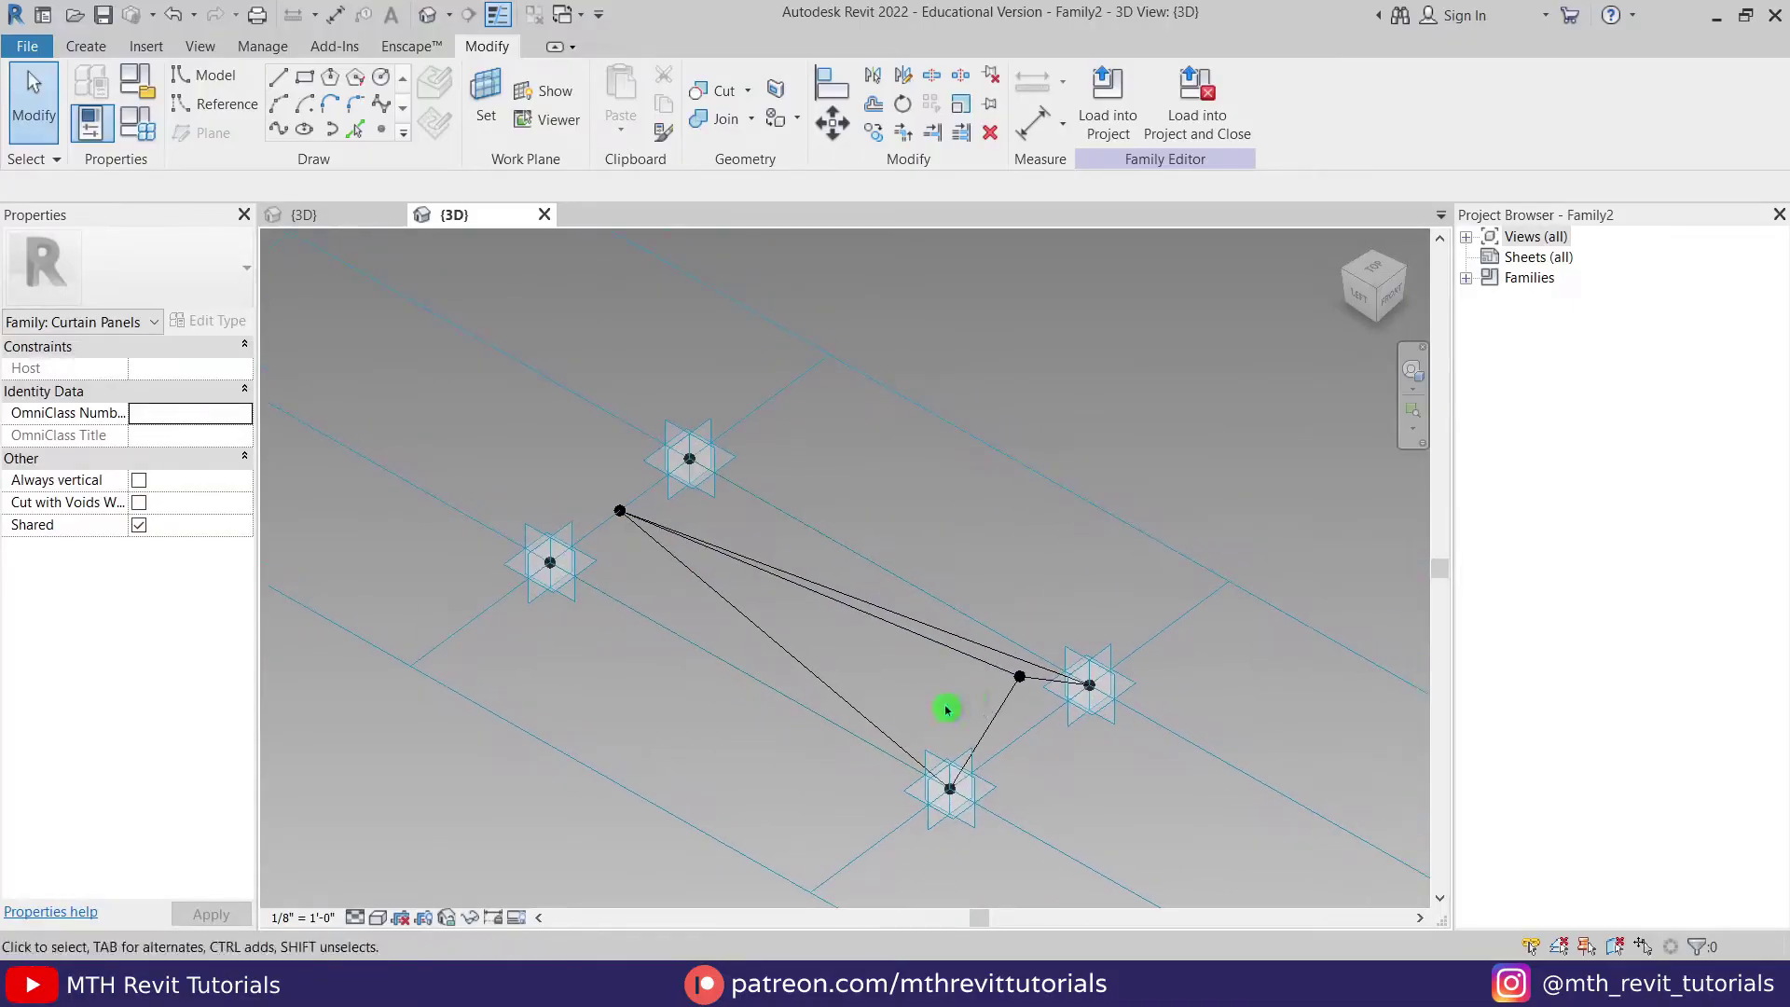
# Step: Turn the first triangle's edges into a flat surface form
pyautogui.click(847, 714)
pyautogui.keyDown('ctrl'); pyautogui.click(942, 641); pyautogui.keyUp('ctrl')
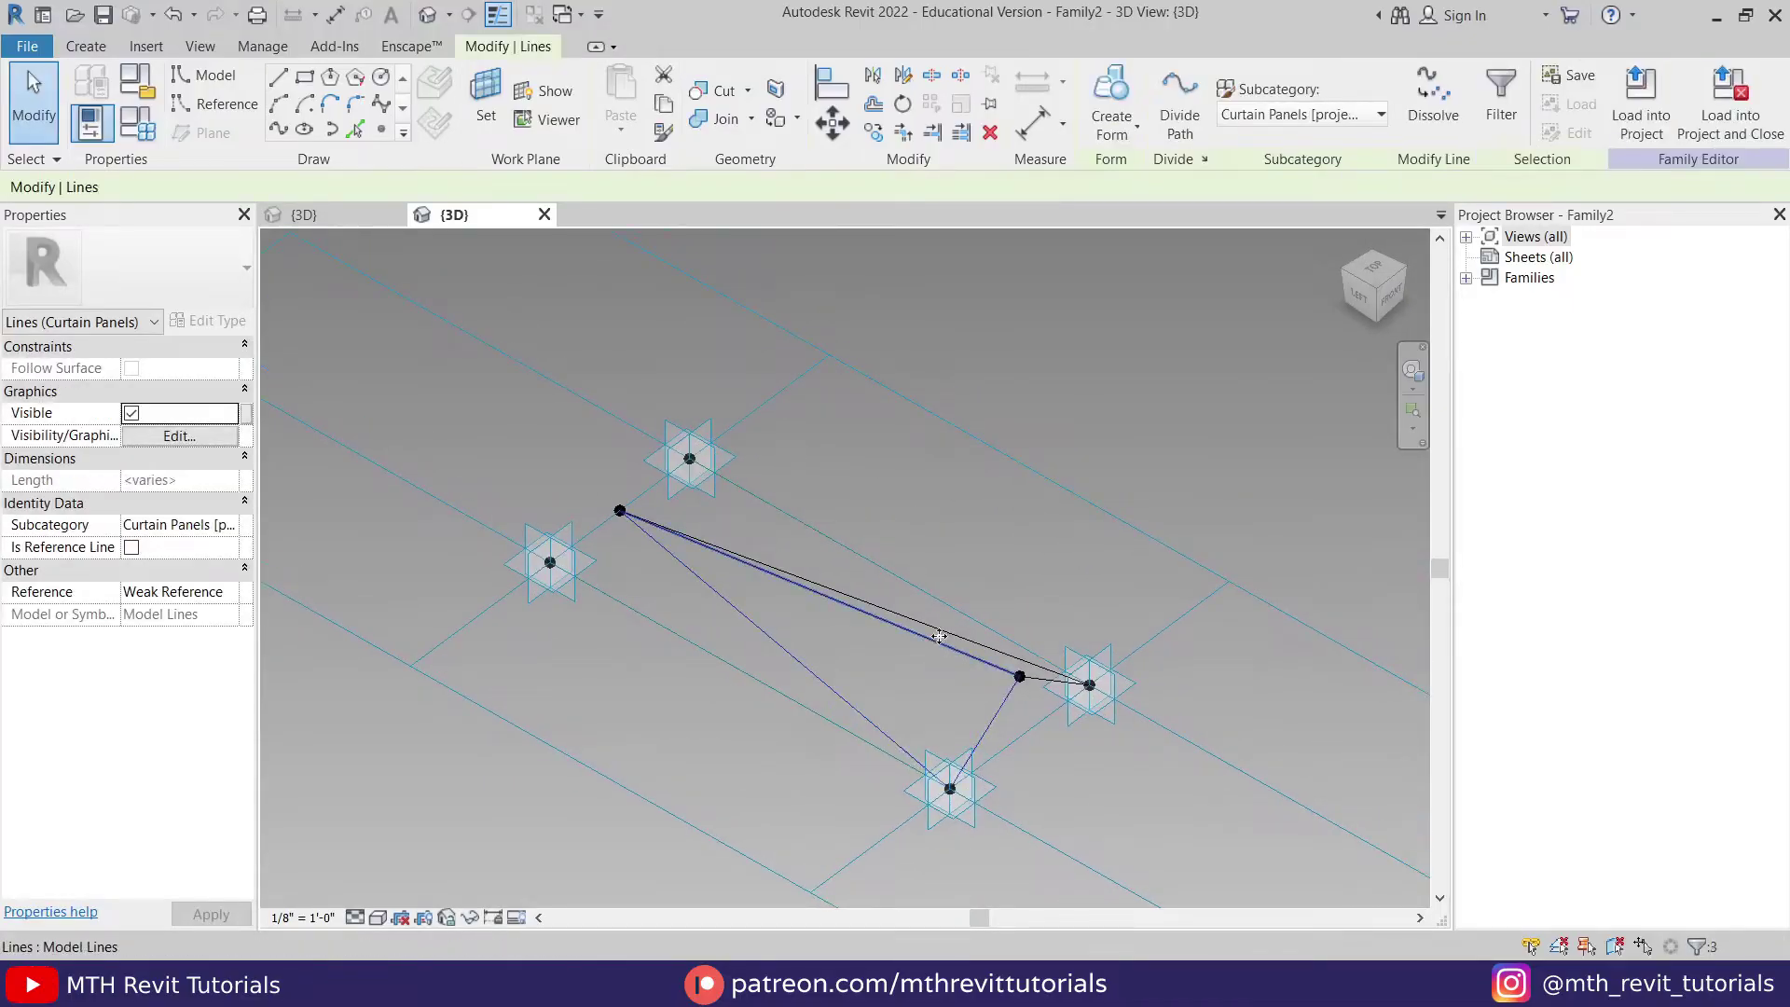
pyautogui.click(1132, 93)
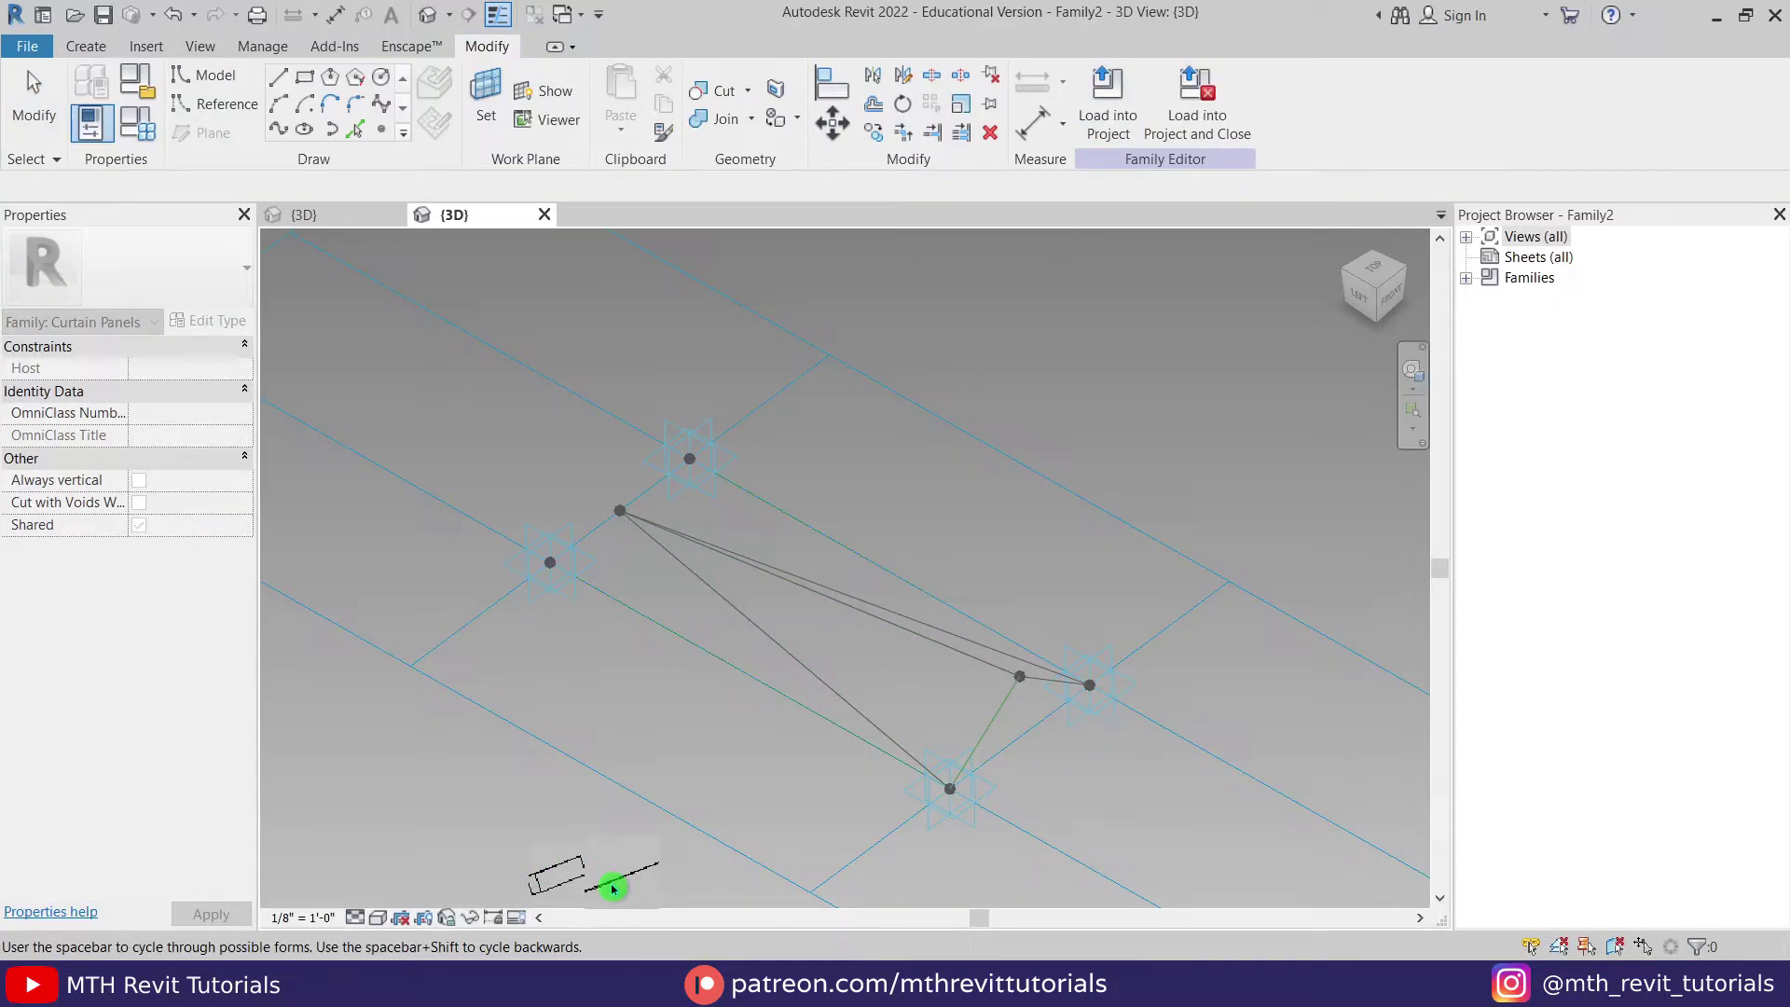
pyautogui.click(613, 888)
pyautogui.press('Escape')
pyautogui.keyDown('shift'); pyautogui.moveTo(950, 632); pyautogui.dragTo(935, 699, button='middle'); pyautogui.keyUp('shift')
# Step: Turn the second triangle's three edges into a surface form
pyautogui.click(923, 697)
pyautogui.keyDown('ctrl'); pyautogui.click(783, 781); pyautogui.keyUp('ctrl')
pyautogui.keyDown('ctrl'); pyautogui.click(871, 528); pyautogui.keyUp('ctrl')
pyautogui.click(1112, 101)
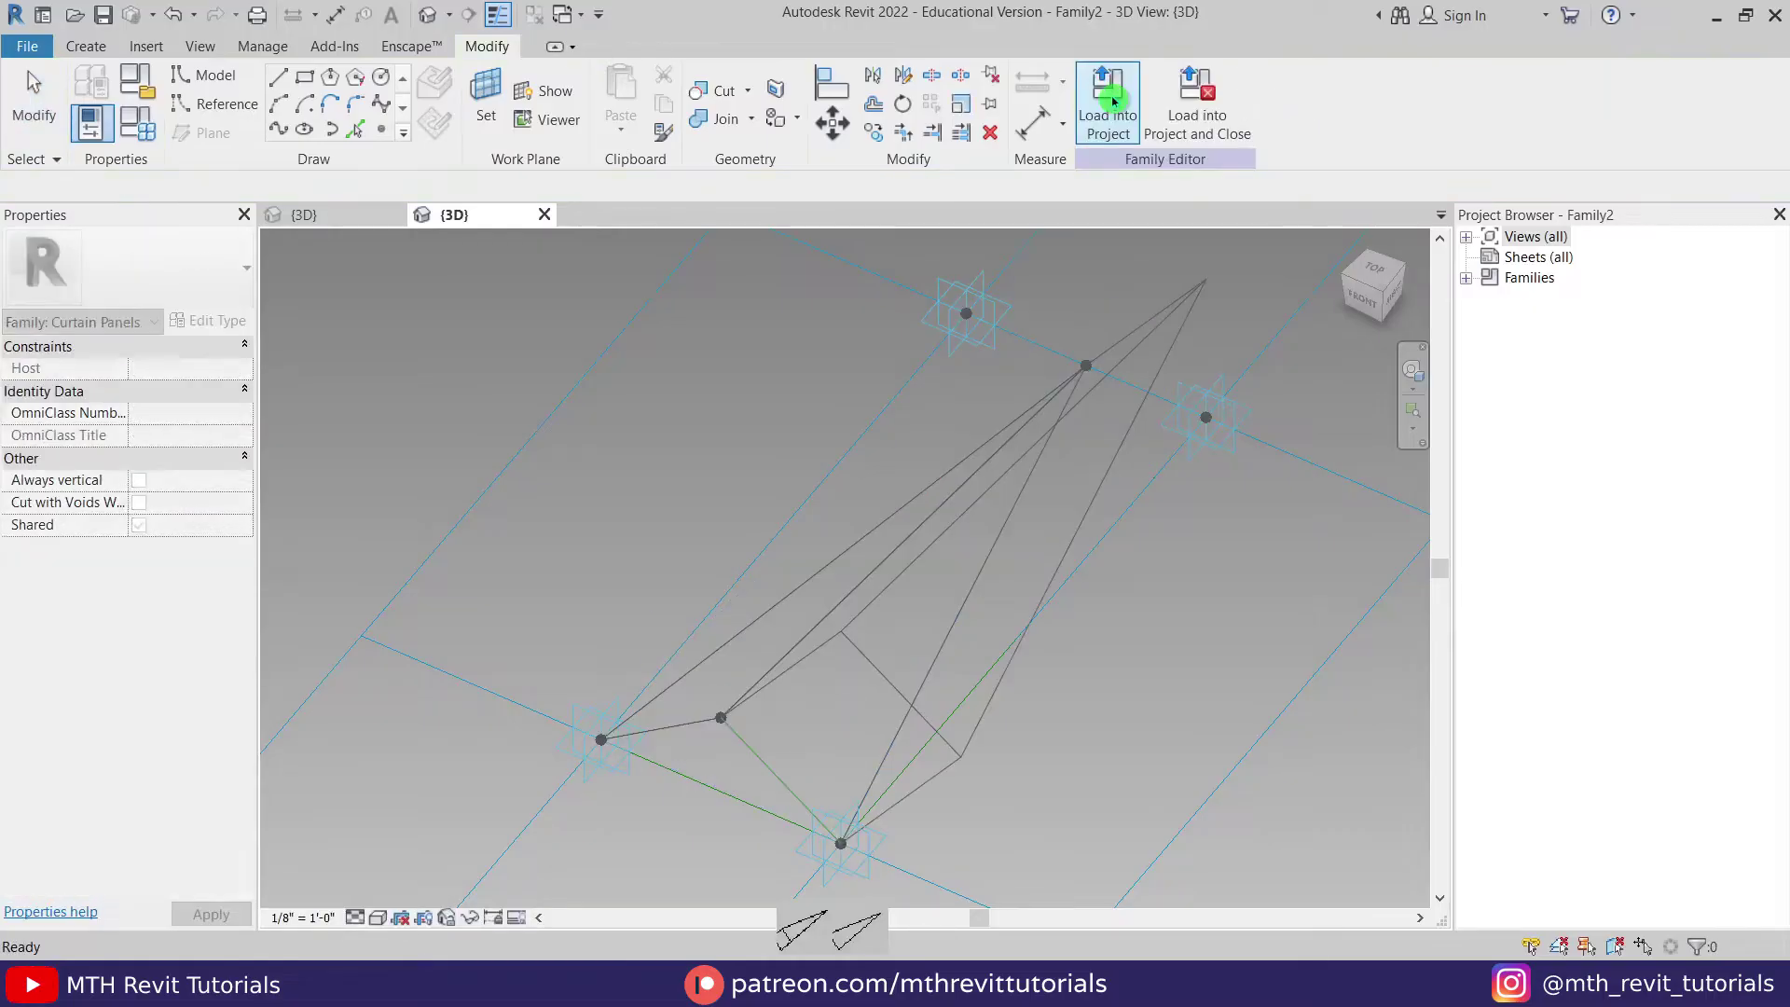
pyautogui.click(858, 929)
pyautogui.press('Escape')
pyautogui.moveTo(1150, 672)
pyautogui.keyDown('shift'); pyautogui.mouseDown(button='middle')
pyautogui.moveTo(779, 671)
pyautogui.moveTo(1049, 622)
pyautogui.moveTo(850, 525)
pyautogui.moveTo(854, 603)
pyautogui.moveTo(871, 558)
pyautogui.moveTo(841, 456)
pyautogui.moveTo(901, 557)
pyautogui.moveTo(737, 608)
pyautogui.moveTo(839, 599)
pyautogui.moveTo(857, 628)
pyautogui.mouseUp(button='middle'); pyautogui.keyUp('shift')
pyautogui.moveTo(874, 470); pyautogui.dragTo(647, 774)
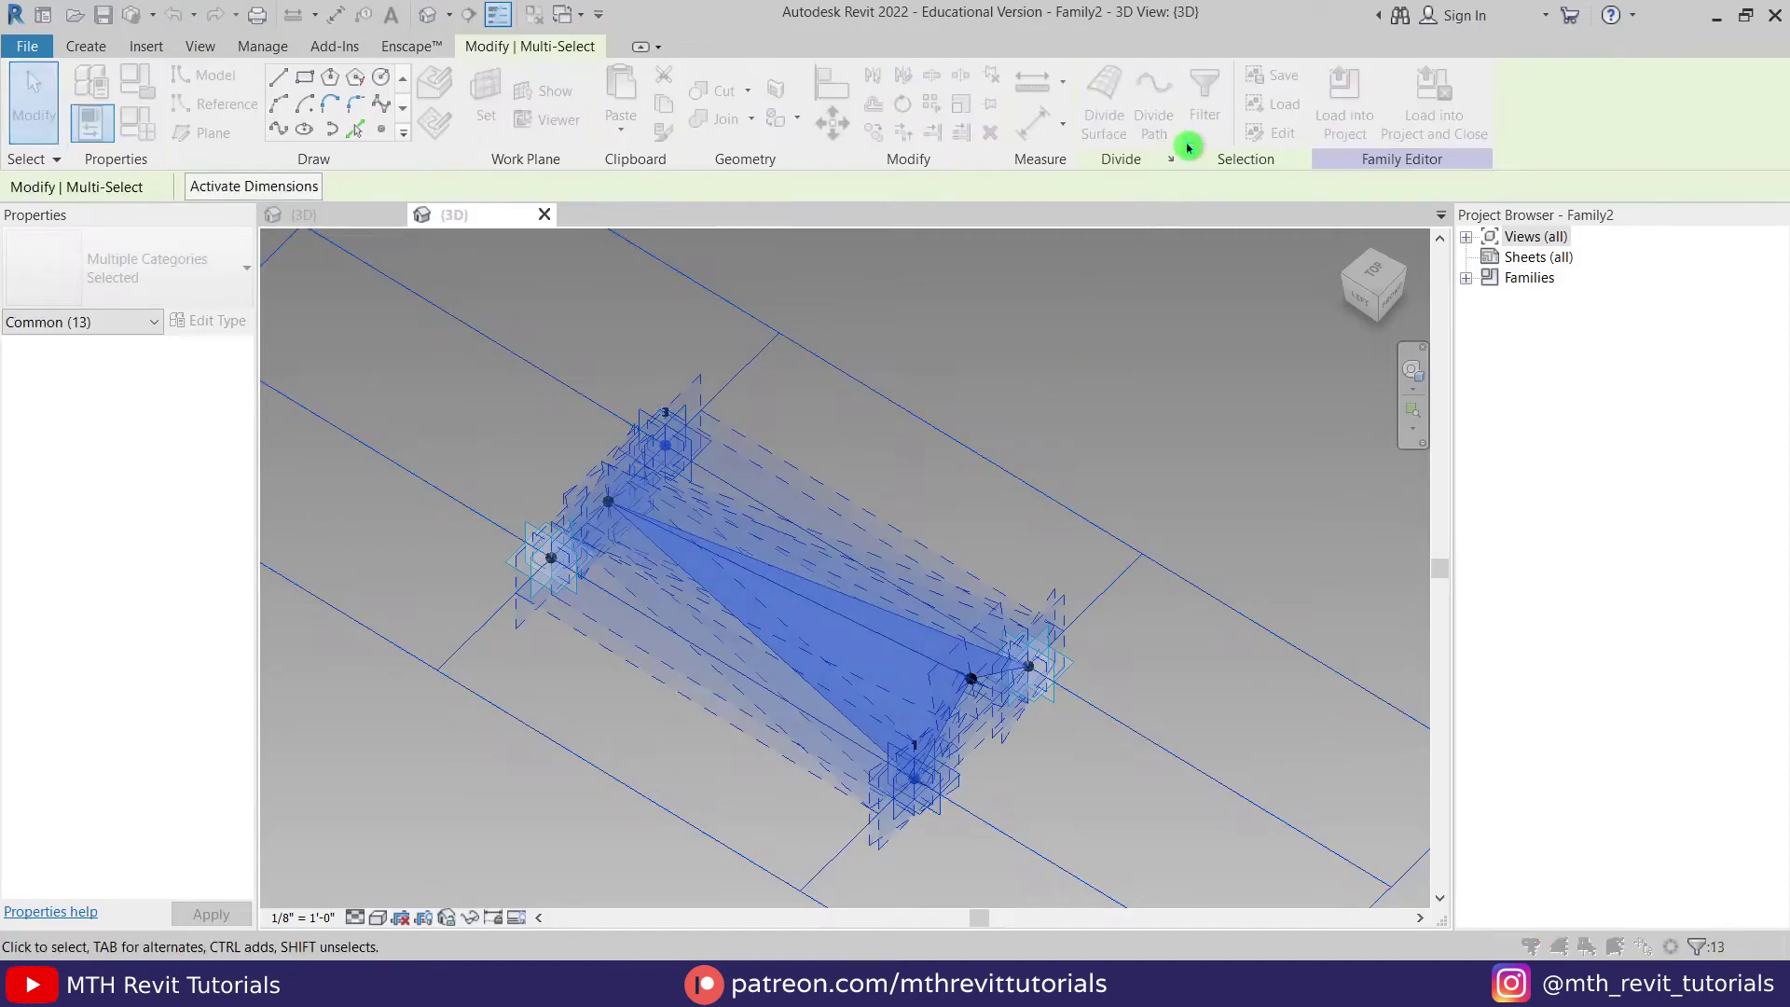
# Step: Filter the selection down to only the Curtain Panels surfaces
pyautogui.click(1193, 130)
pyautogui.click(1014, 393)
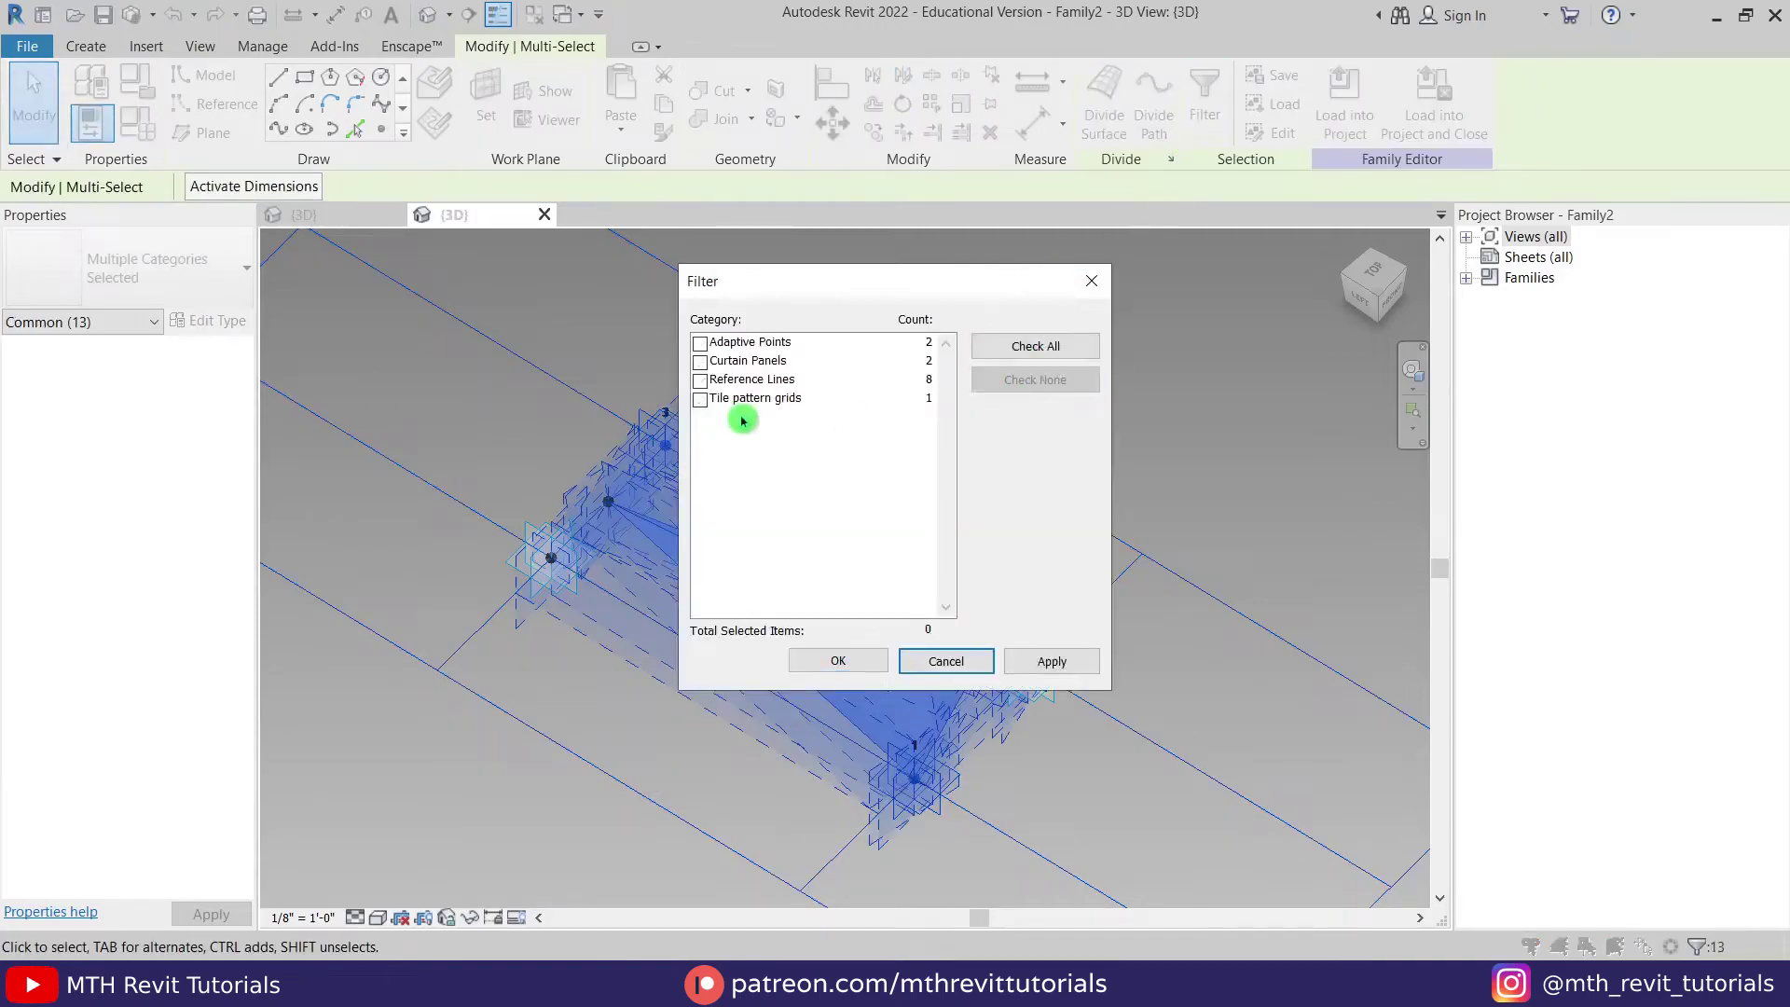
pyautogui.click(700, 366)
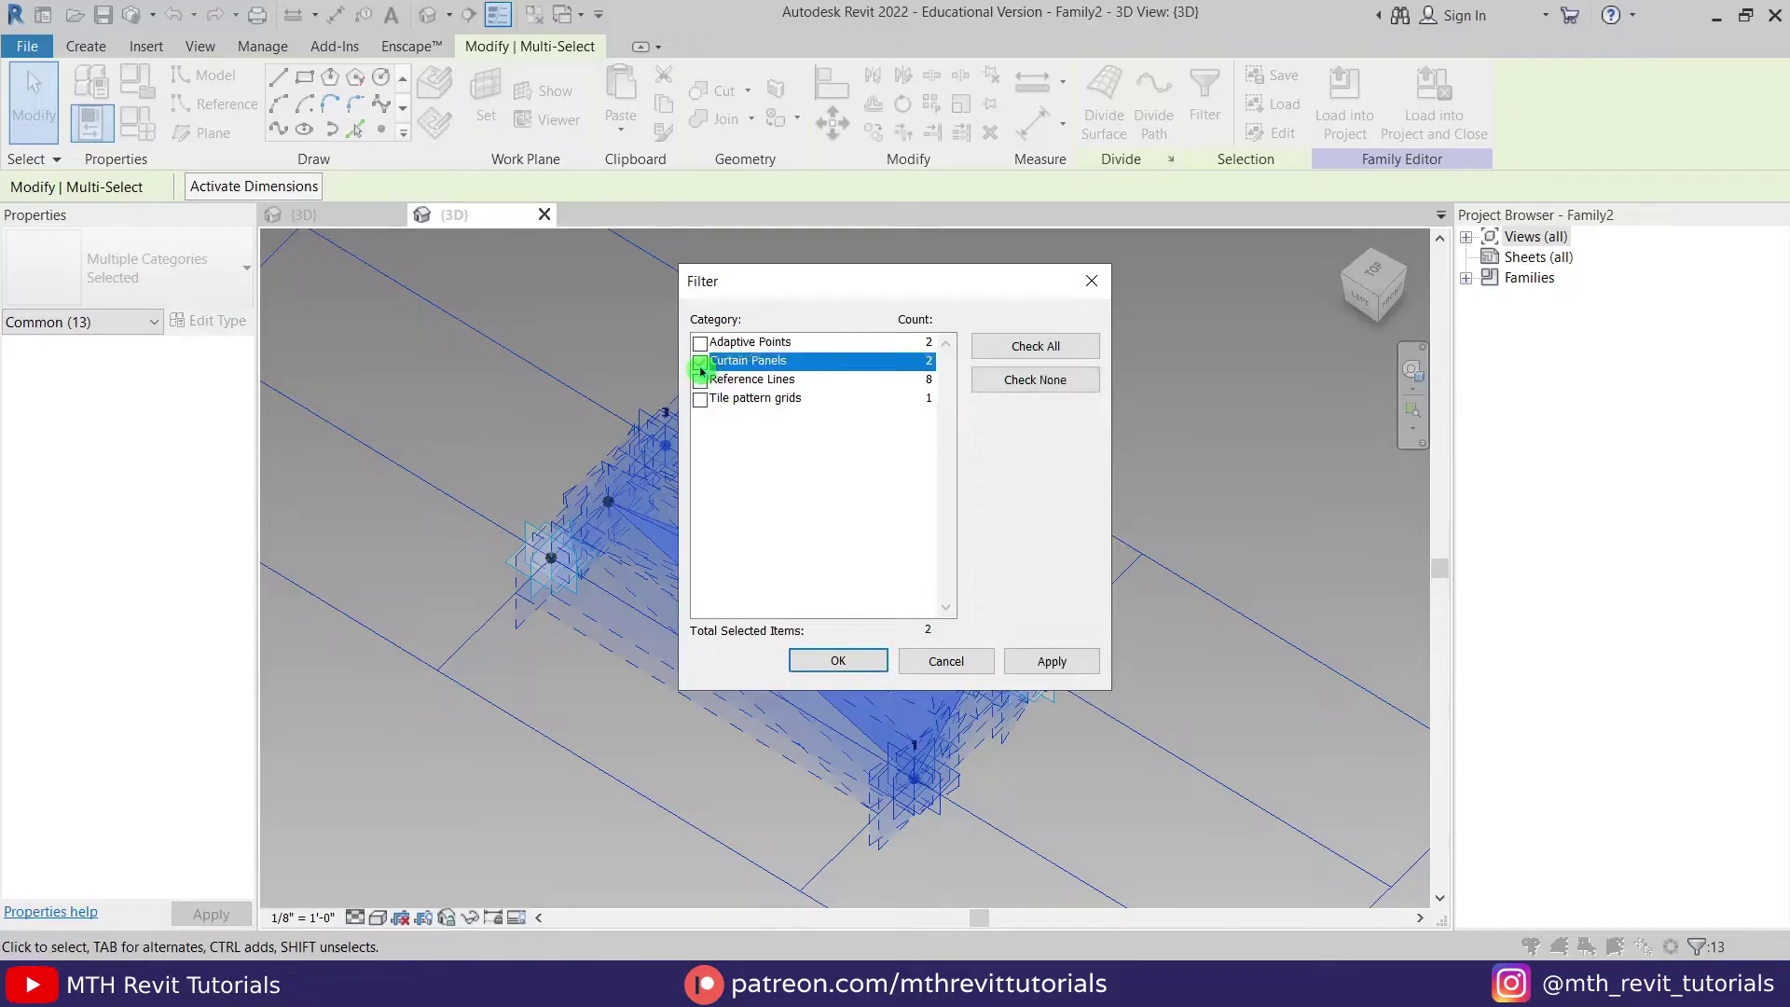
pyautogui.click(839, 660)
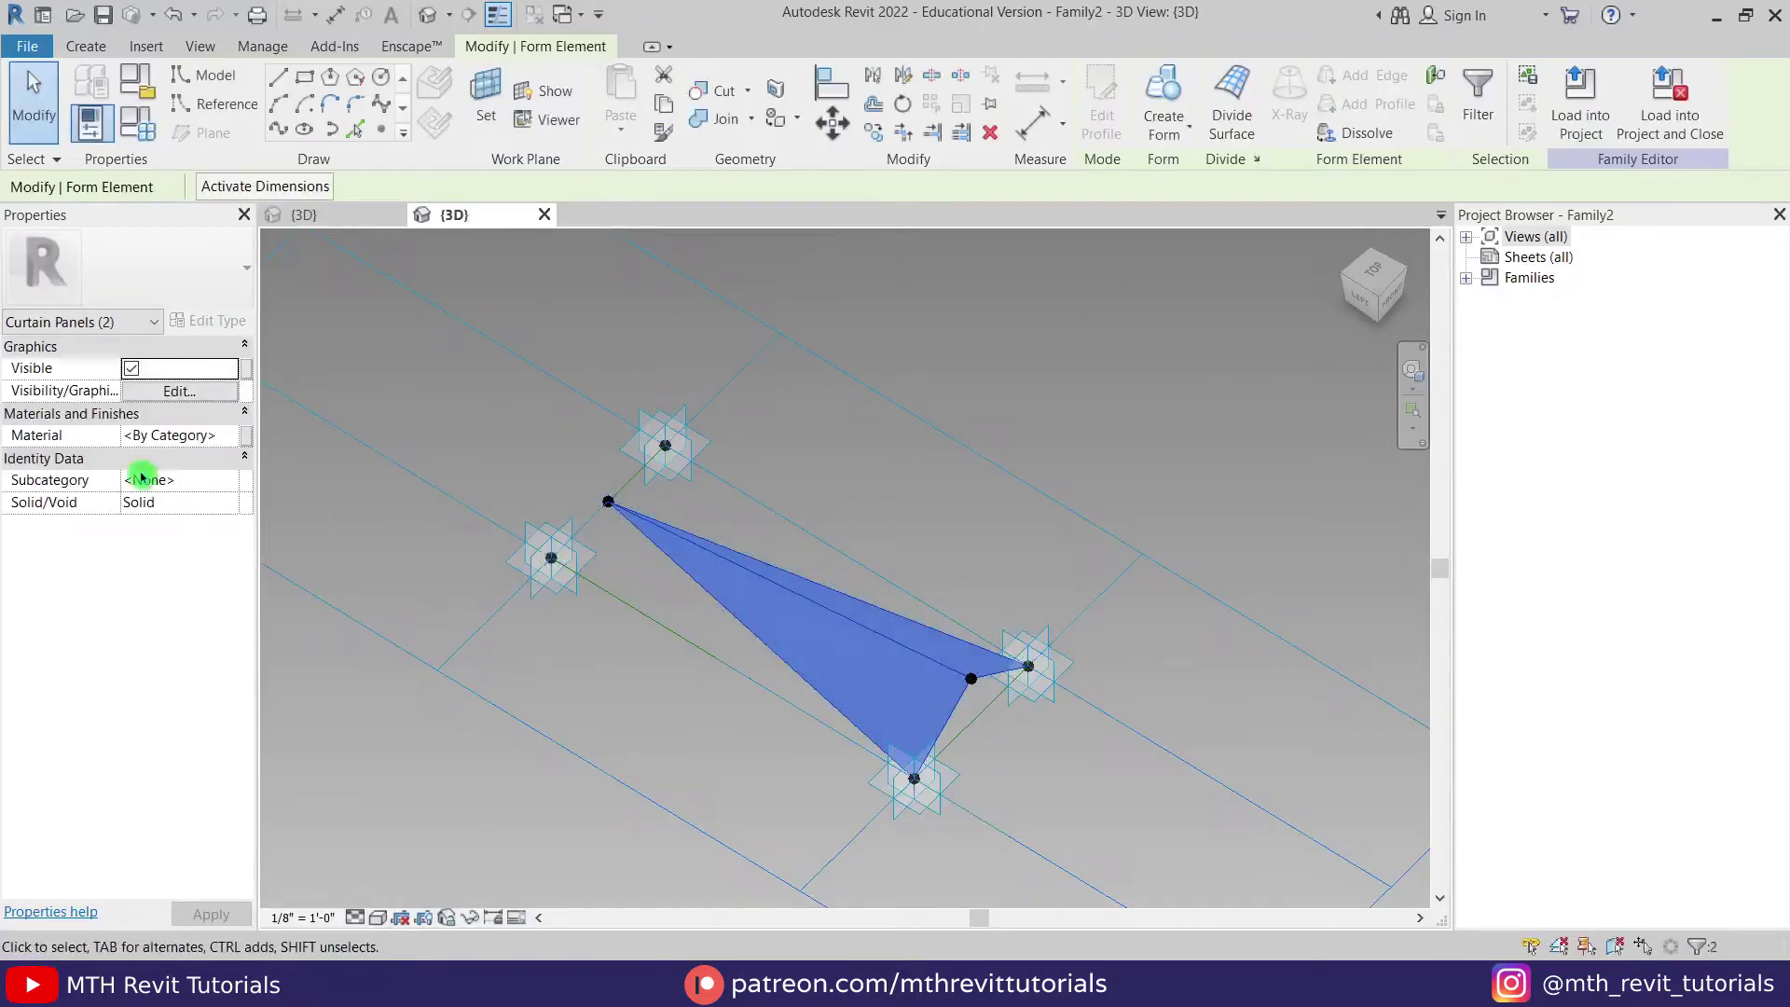
# Step: Associate the surfaces' Material with a new family parameter named Aluminum Panel
pyautogui.click(249, 439)
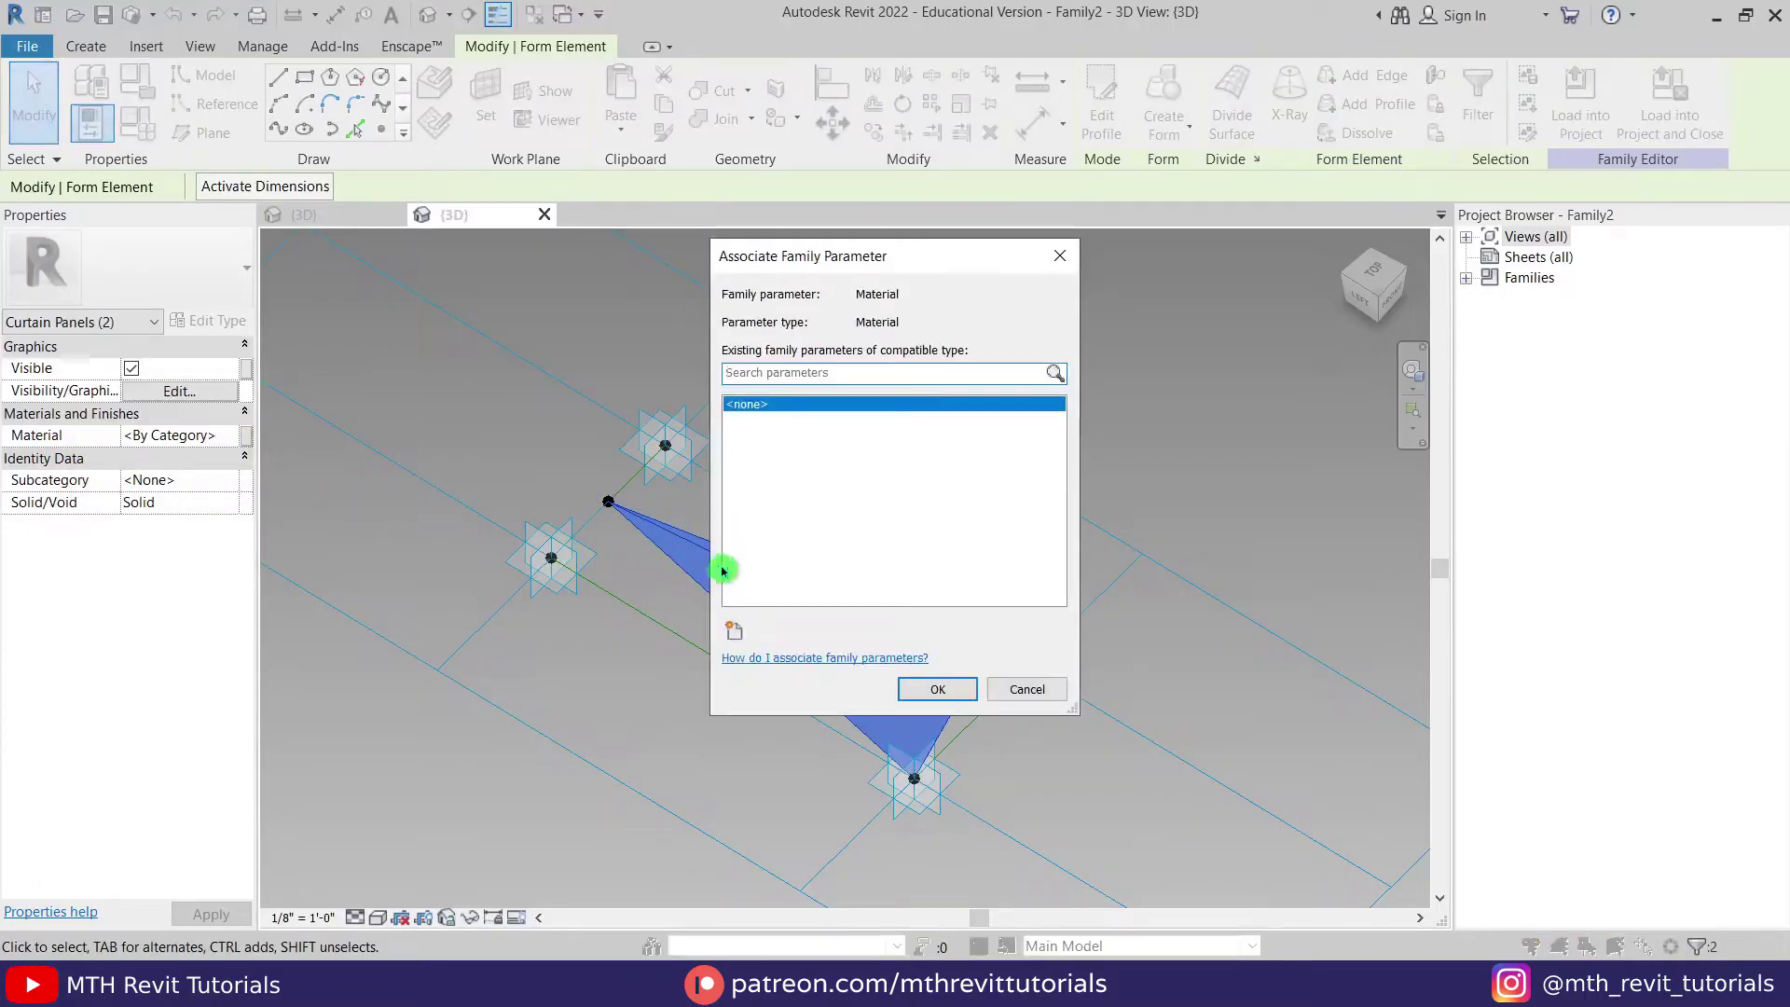
pyautogui.click(737, 628)
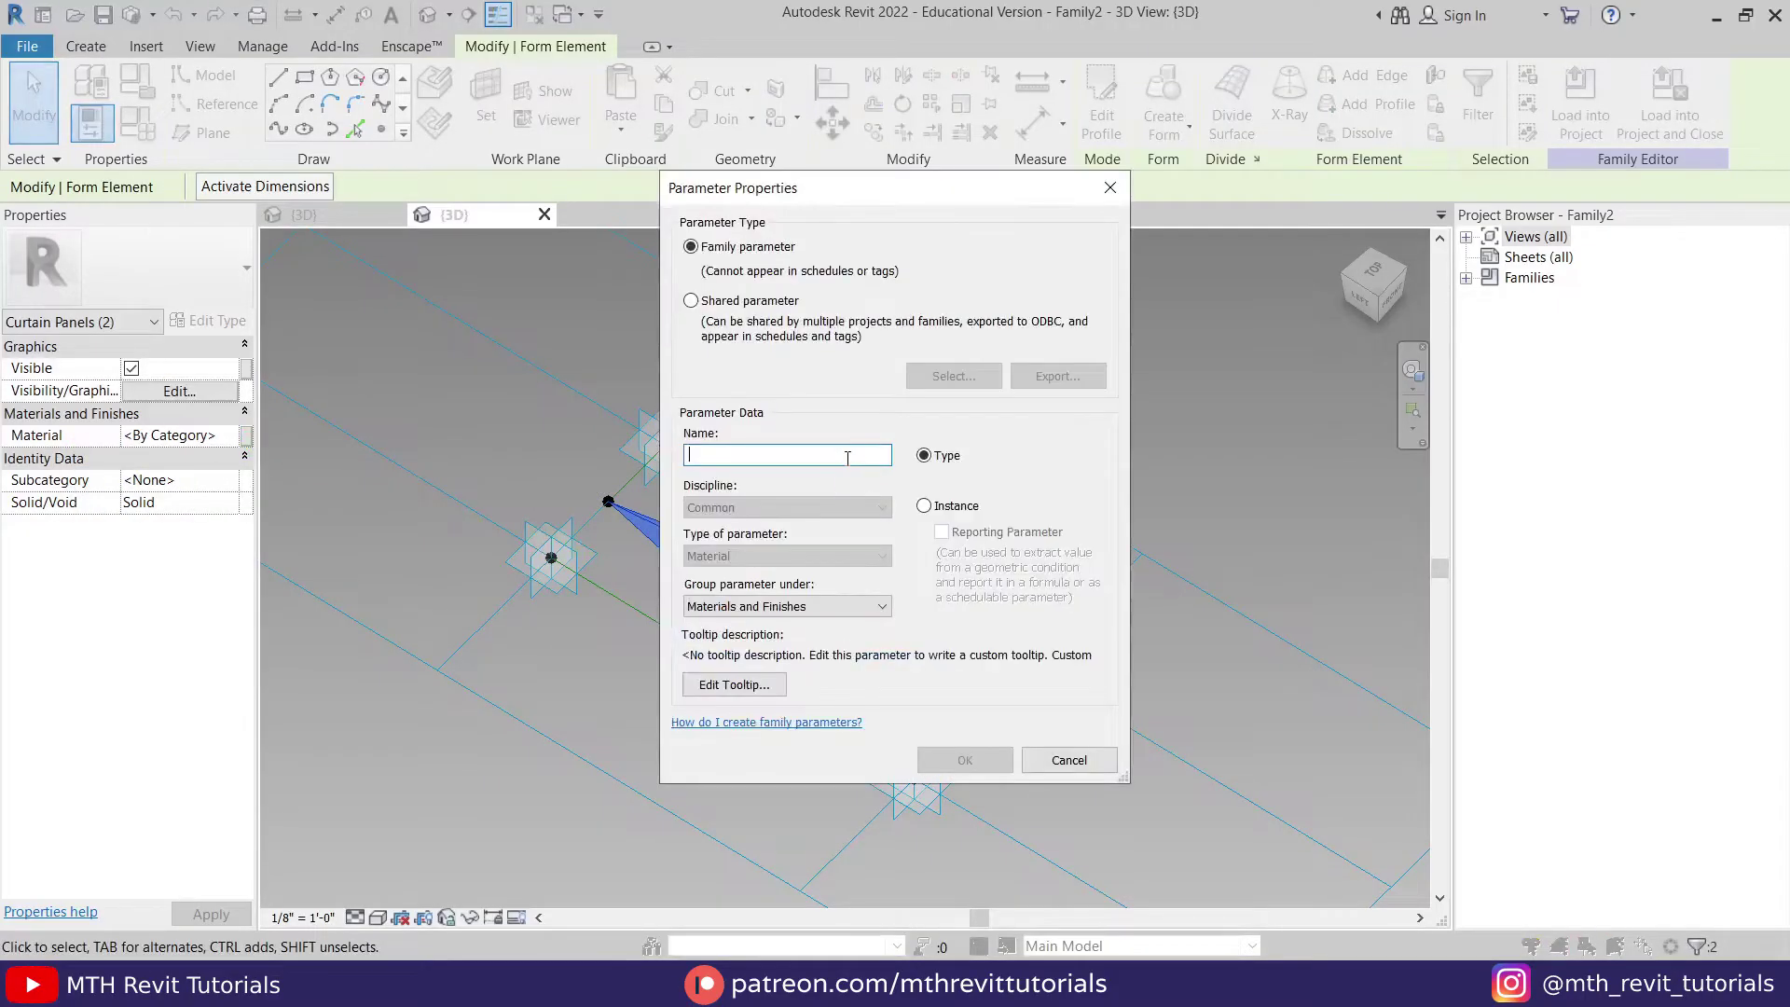
pyautogui.write('Aluminum Panel')
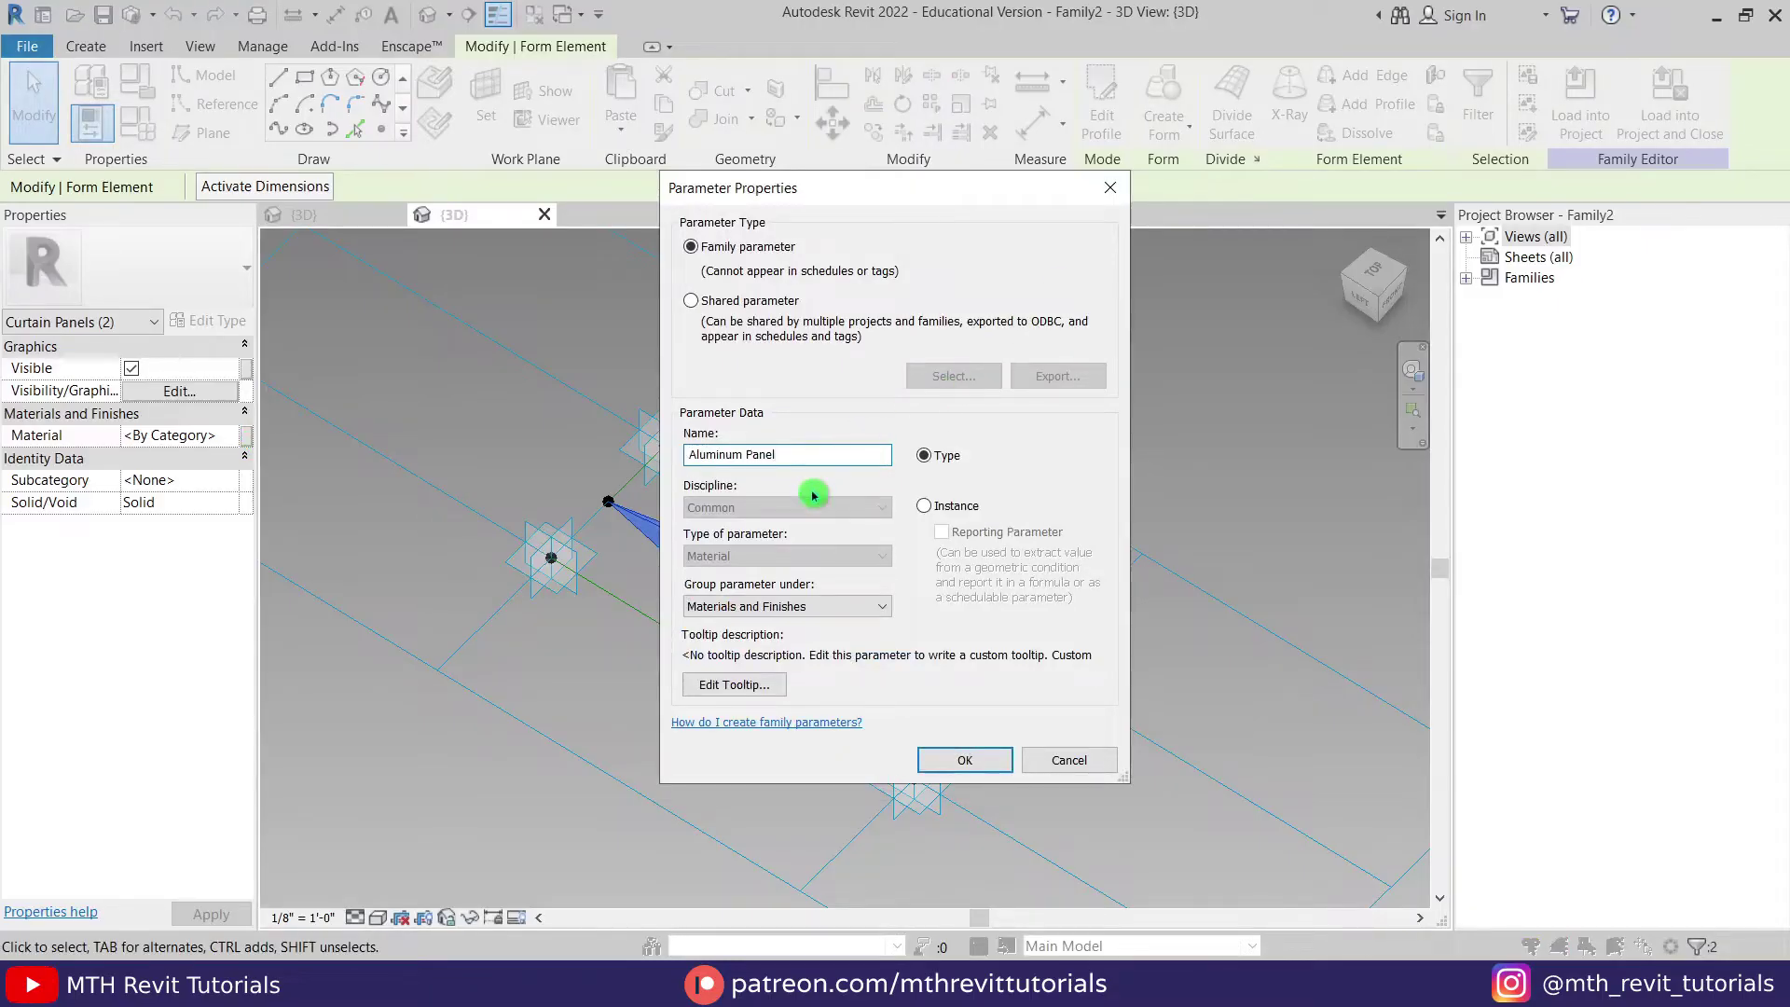
pyautogui.click(964, 759)
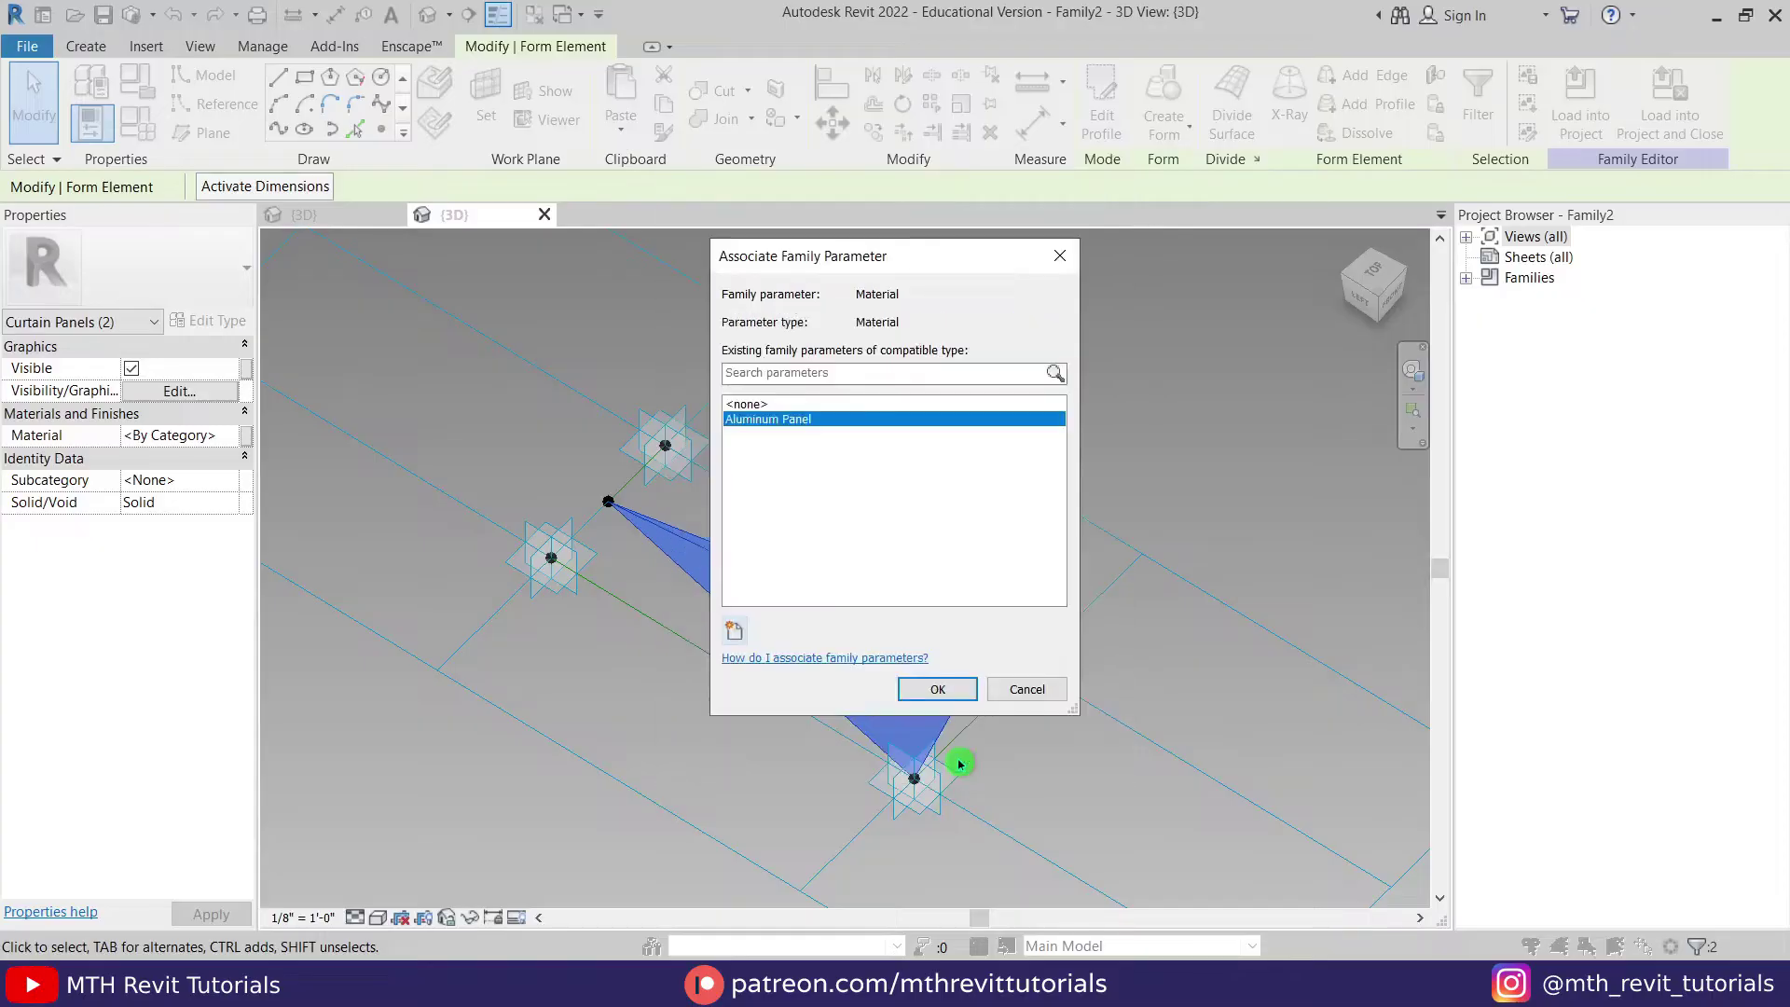
pyautogui.click(949, 688)
pyautogui.click(1063, 512)
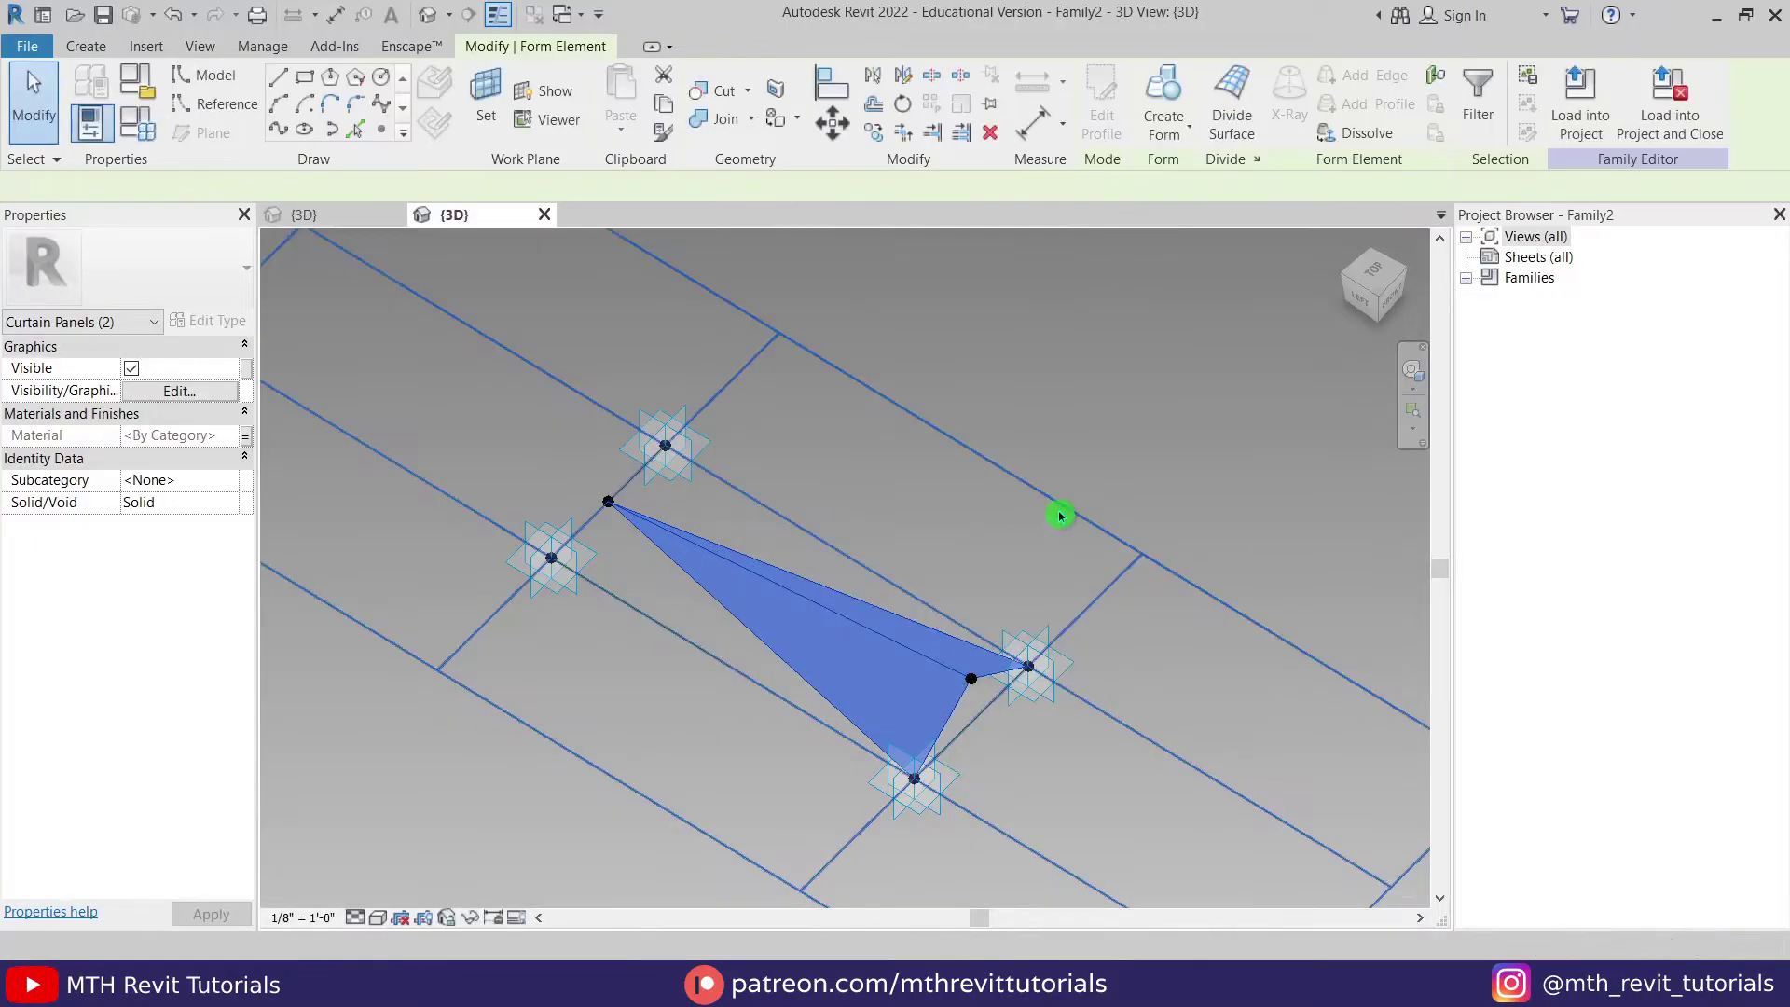
pyautogui.press('Escape')
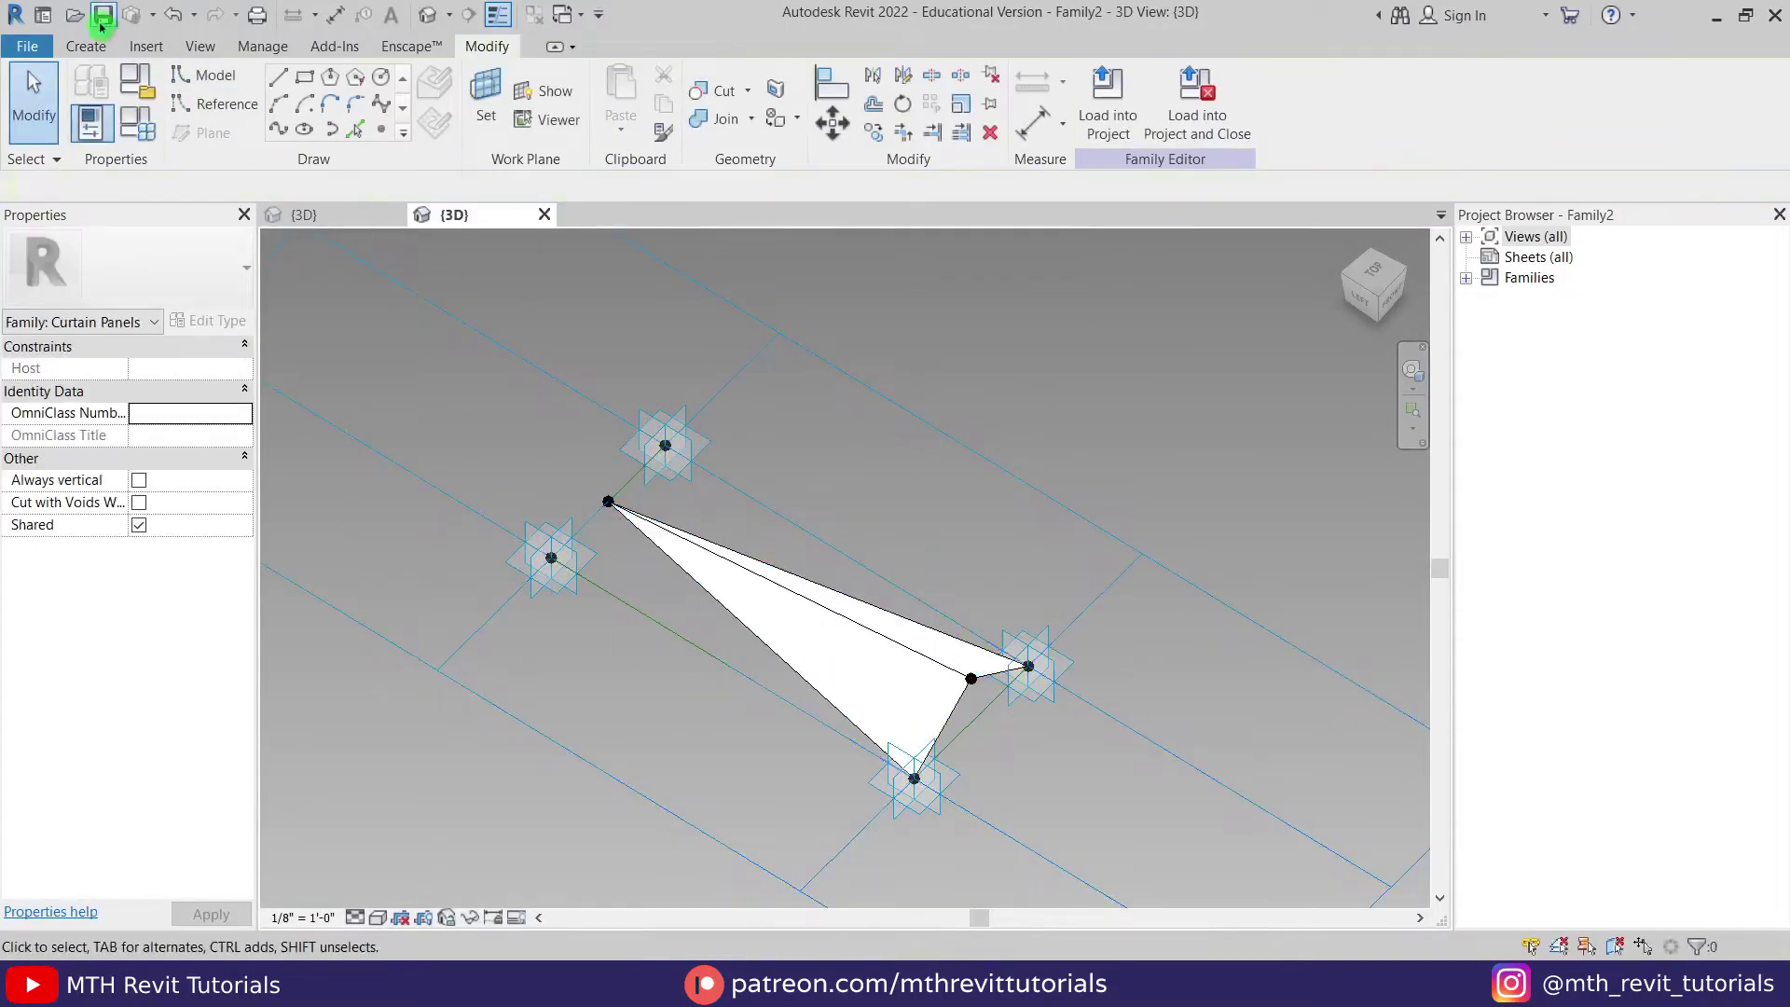
# Step: Save the family as Aluminum Panel.rfa and load it into Facade Design 009.rvt
pyautogui.click(101, 21)
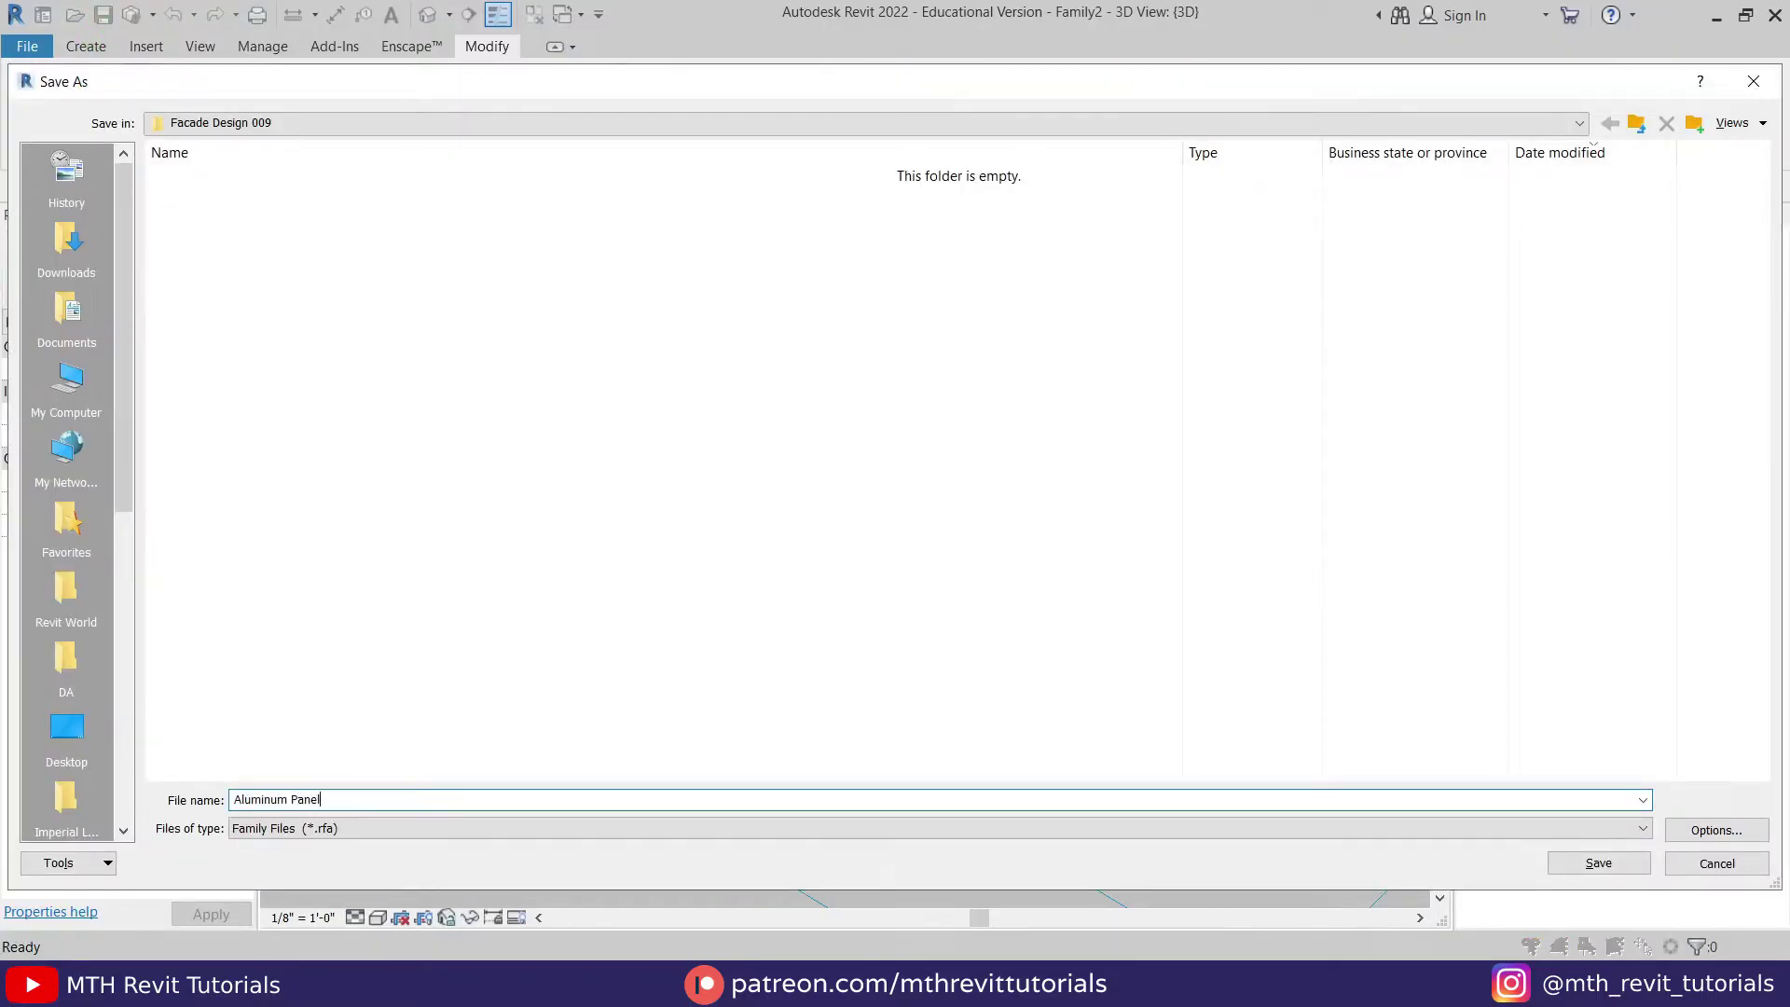
pyautogui.click(1566, 863)
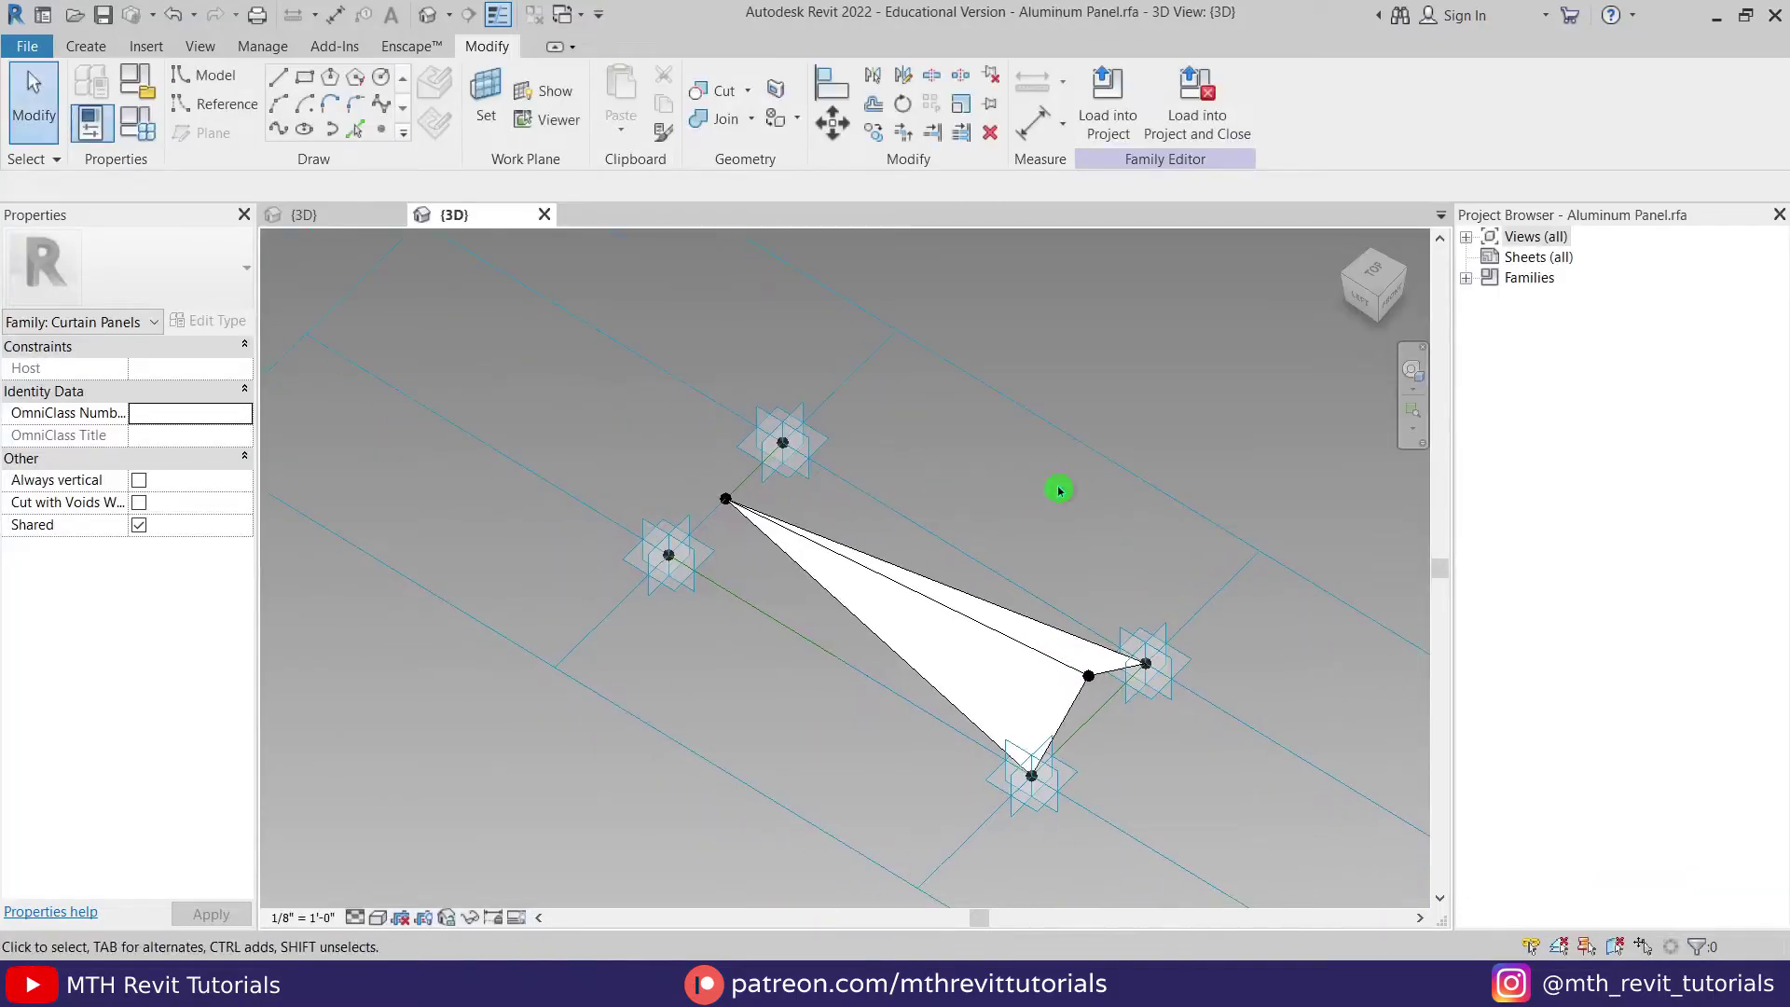
pyautogui.click(1105, 134)
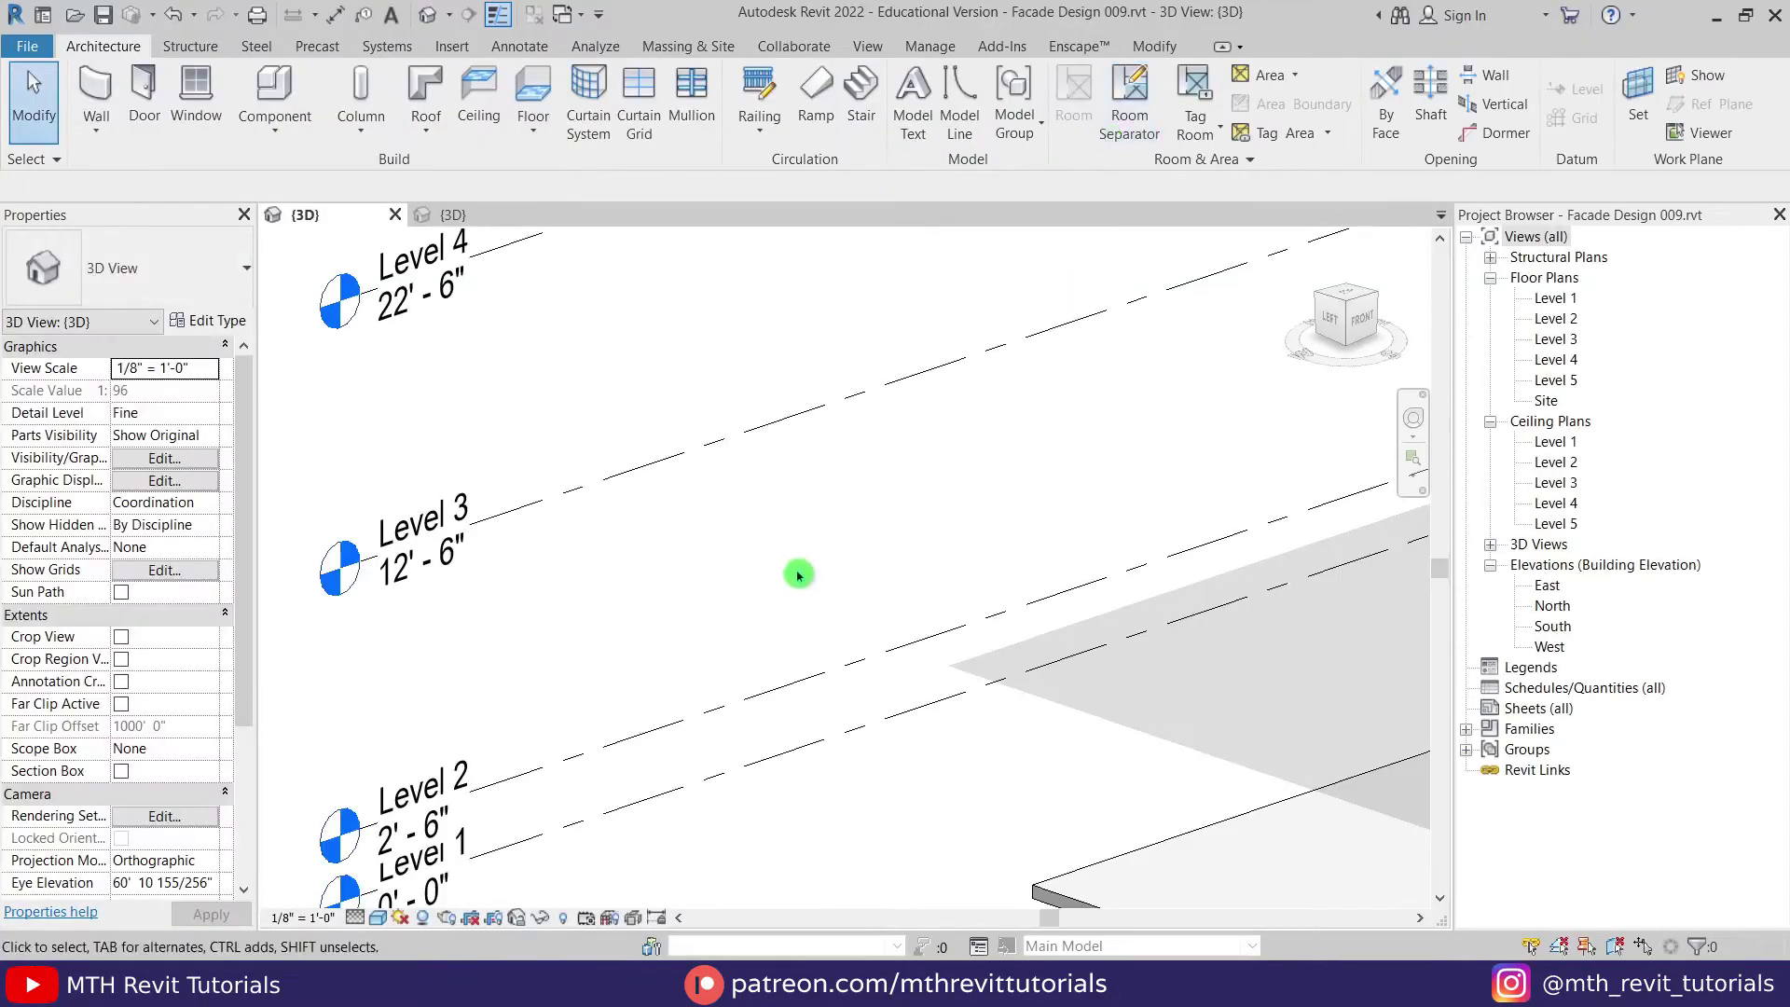
# Step: Set Show Mass to Form and Floors, then start an in-place mass named Mass 1
pyautogui.scroll(-5, 737, 475)
pyautogui.keyDown('shift'); pyautogui.moveTo(639, 611); pyautogui.dragTo(948, 756, button='middle'); pyautogui.keyUp('shift')
pyautogui.scroll(3, 895, 606)
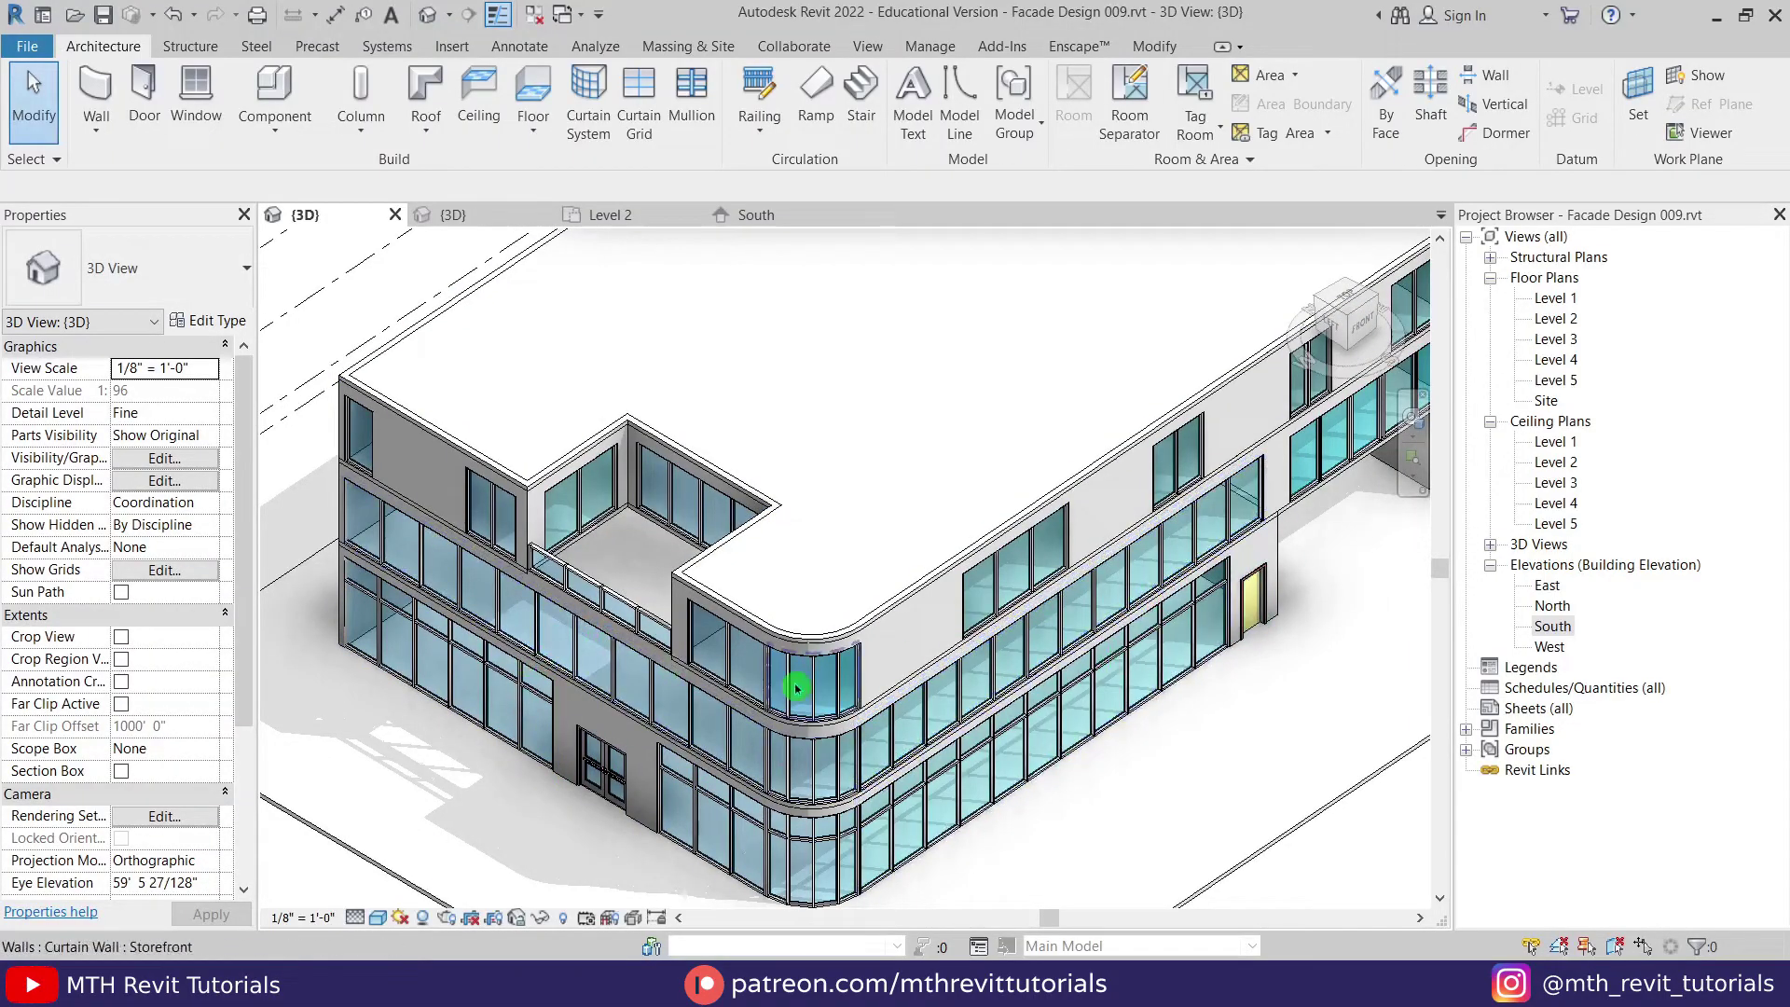
pyautogui.click(692, 51)
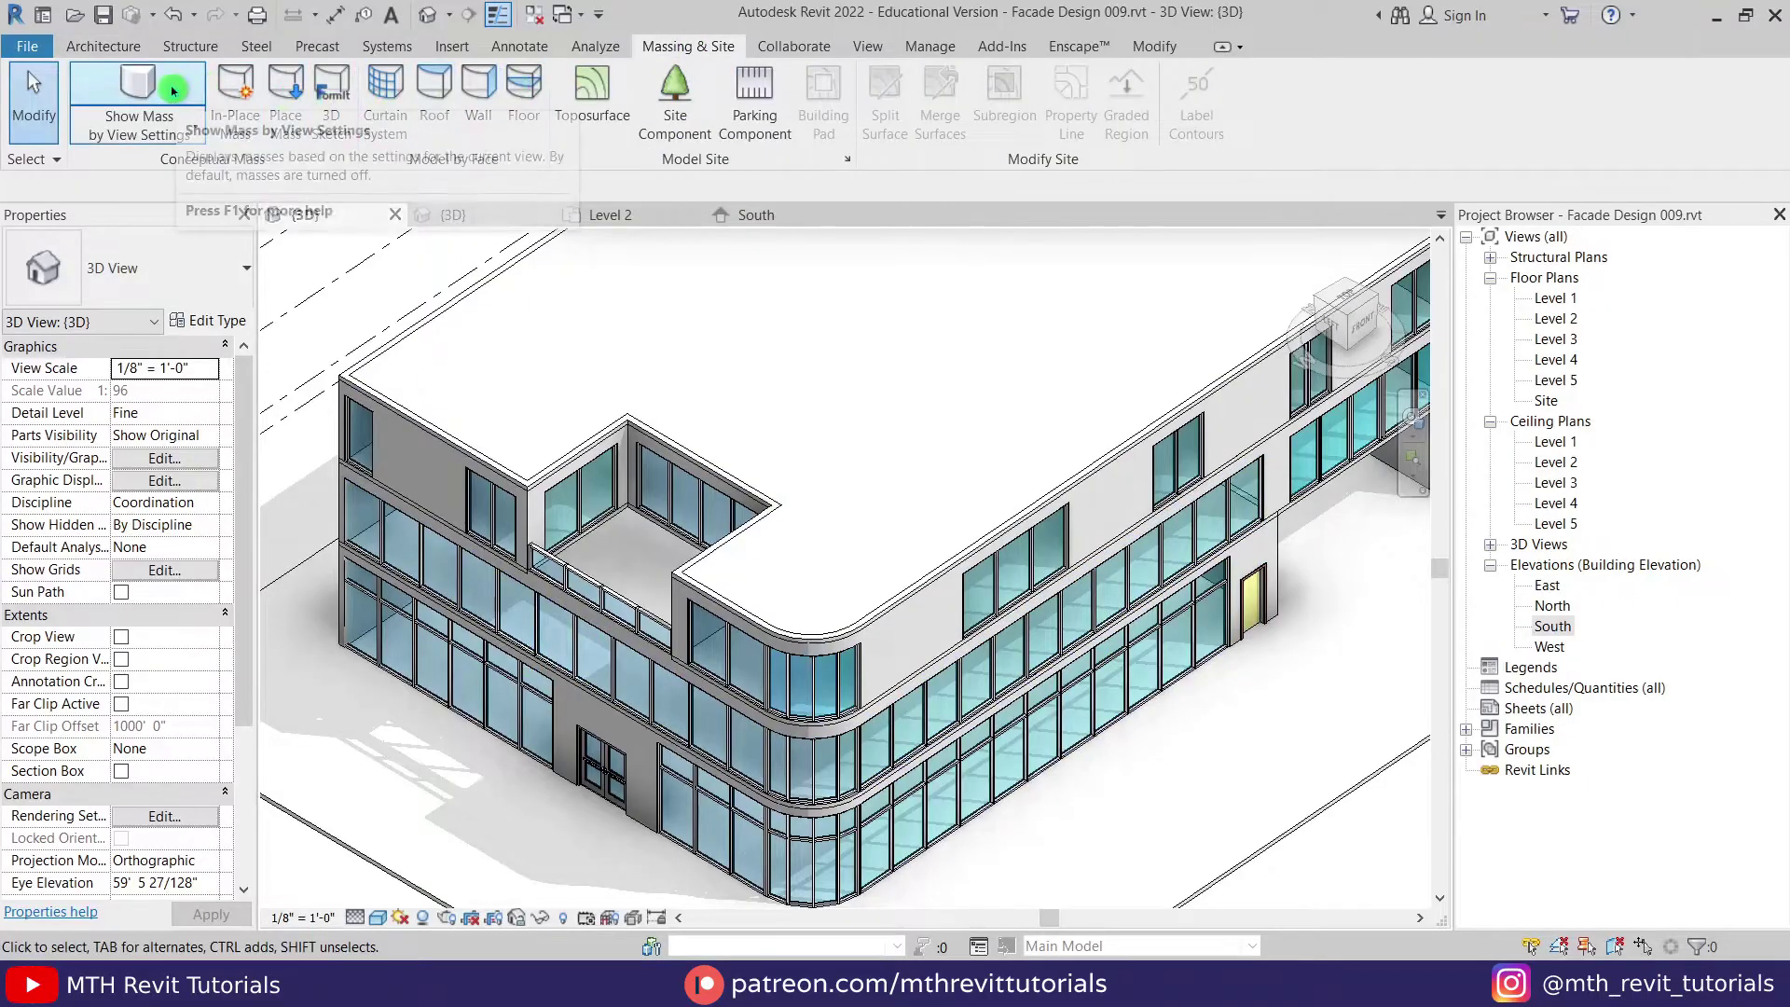
pyautogui.click(173, 90)
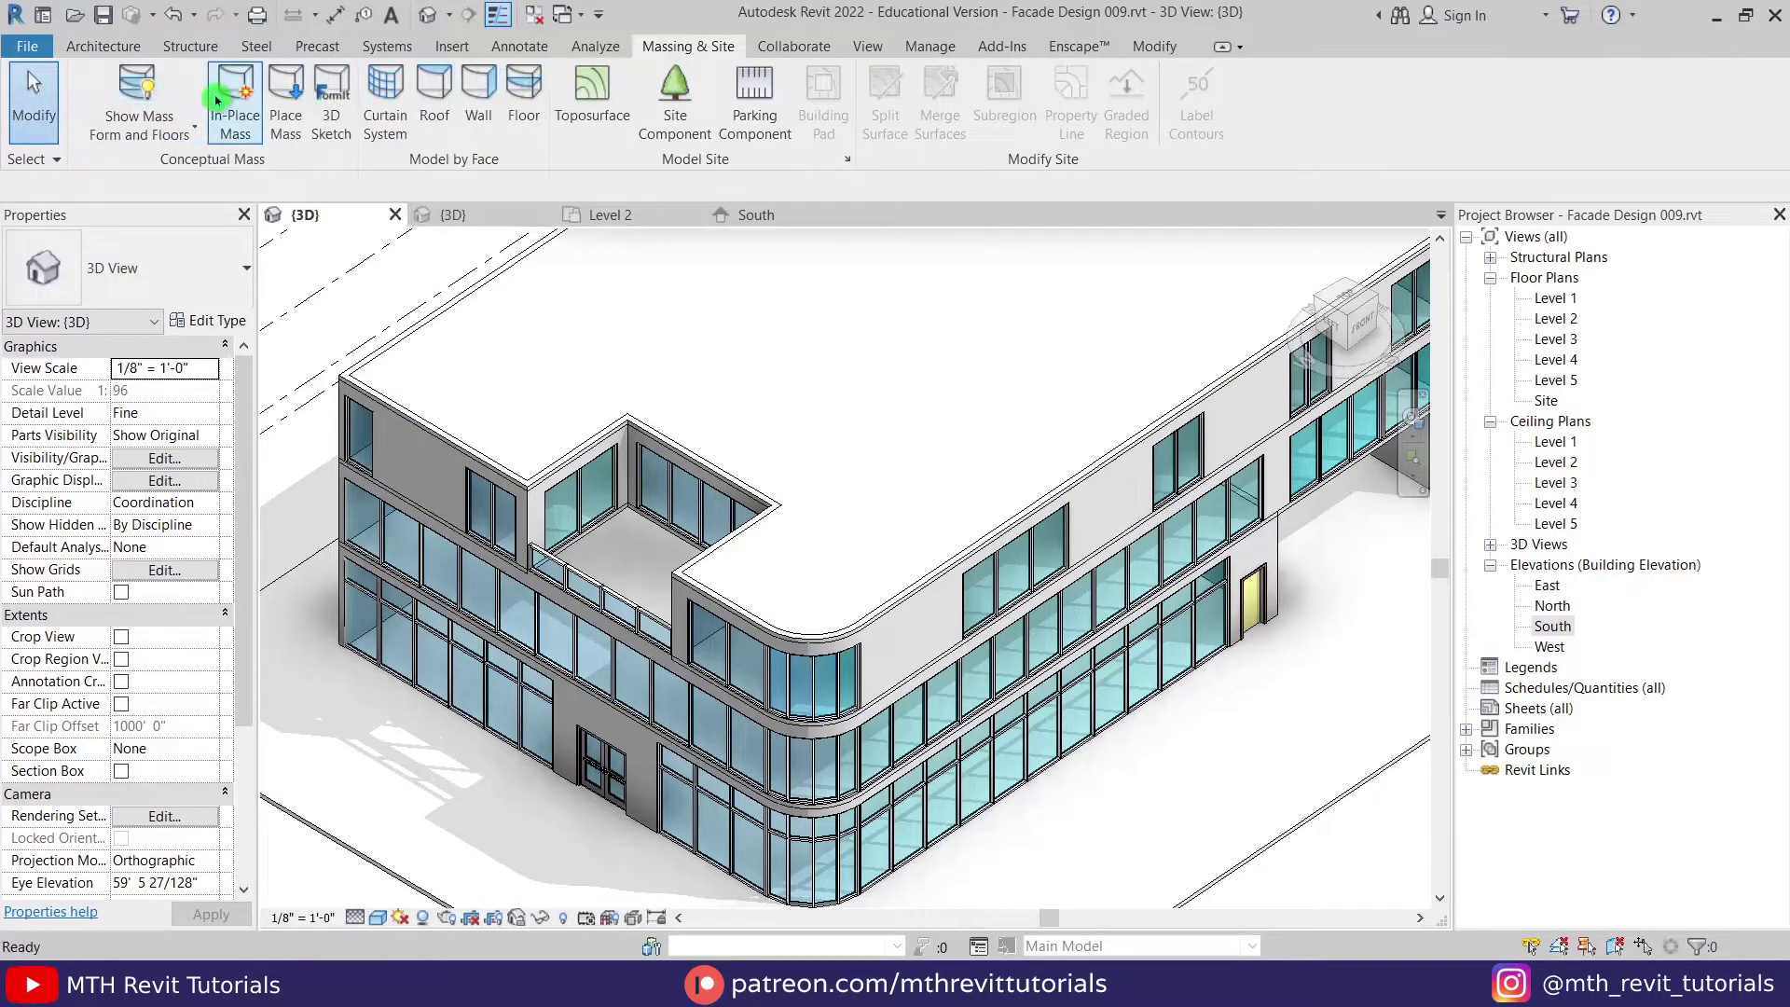
pyautogui.click(217, 99)
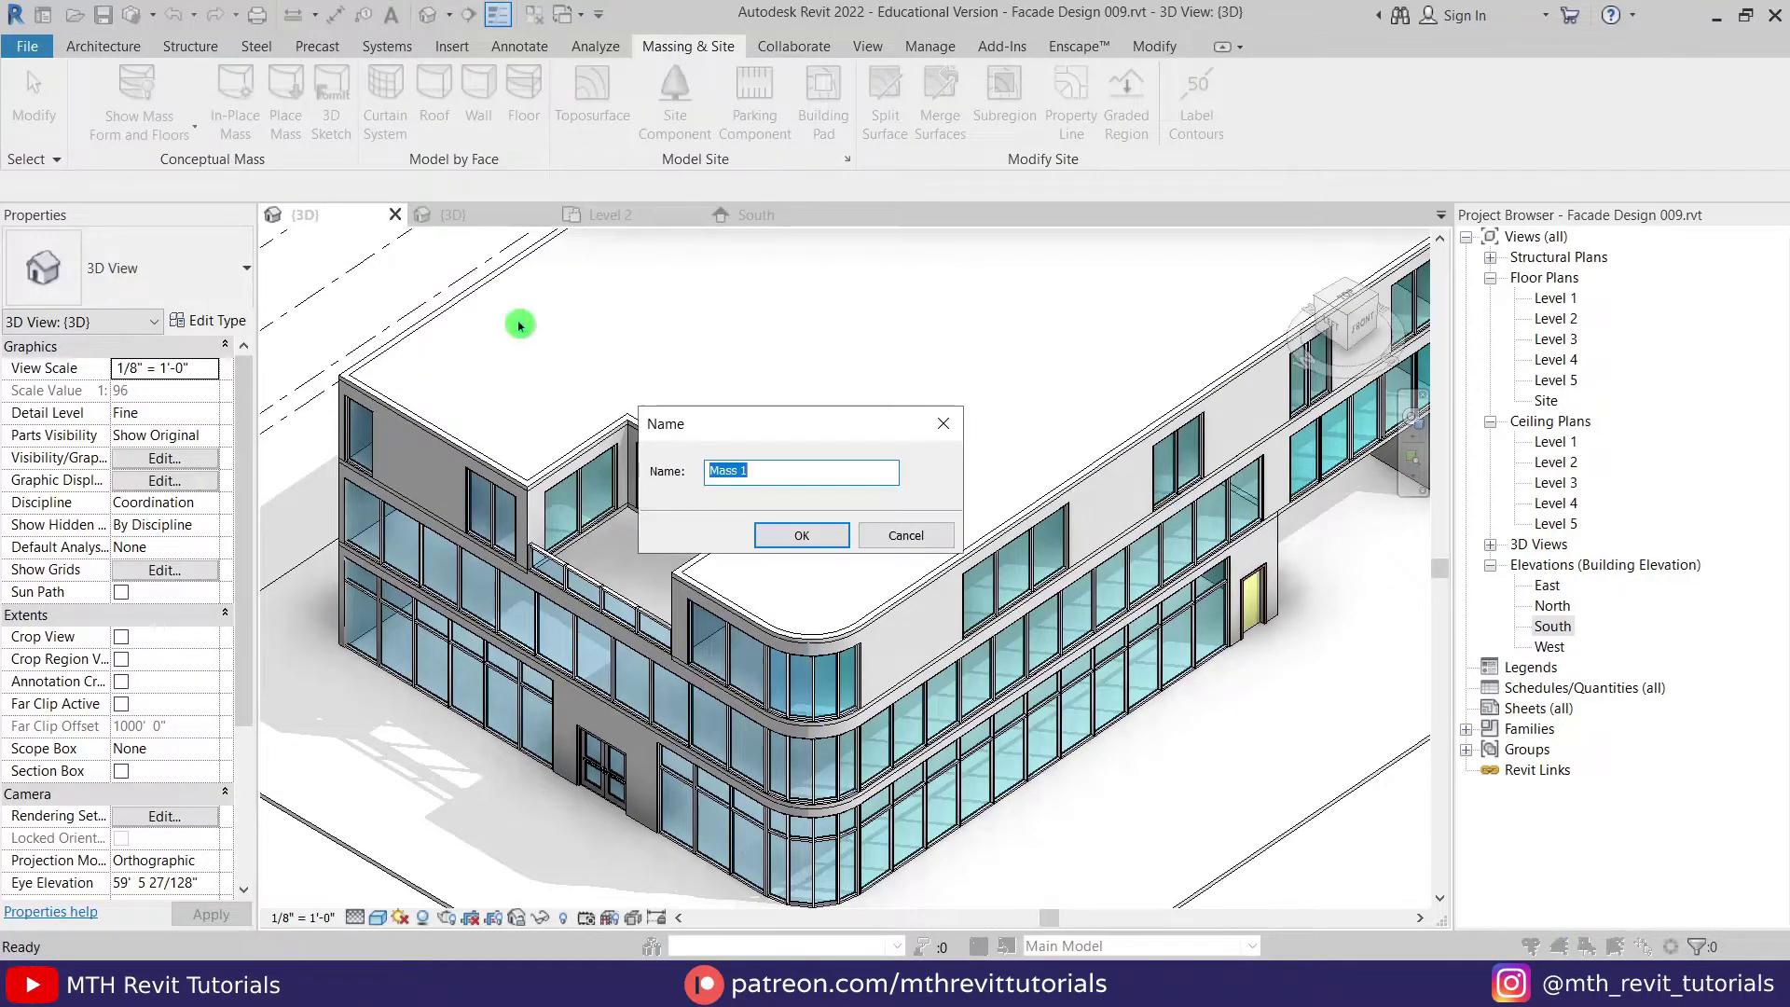
pyautogui.click(805, 536)
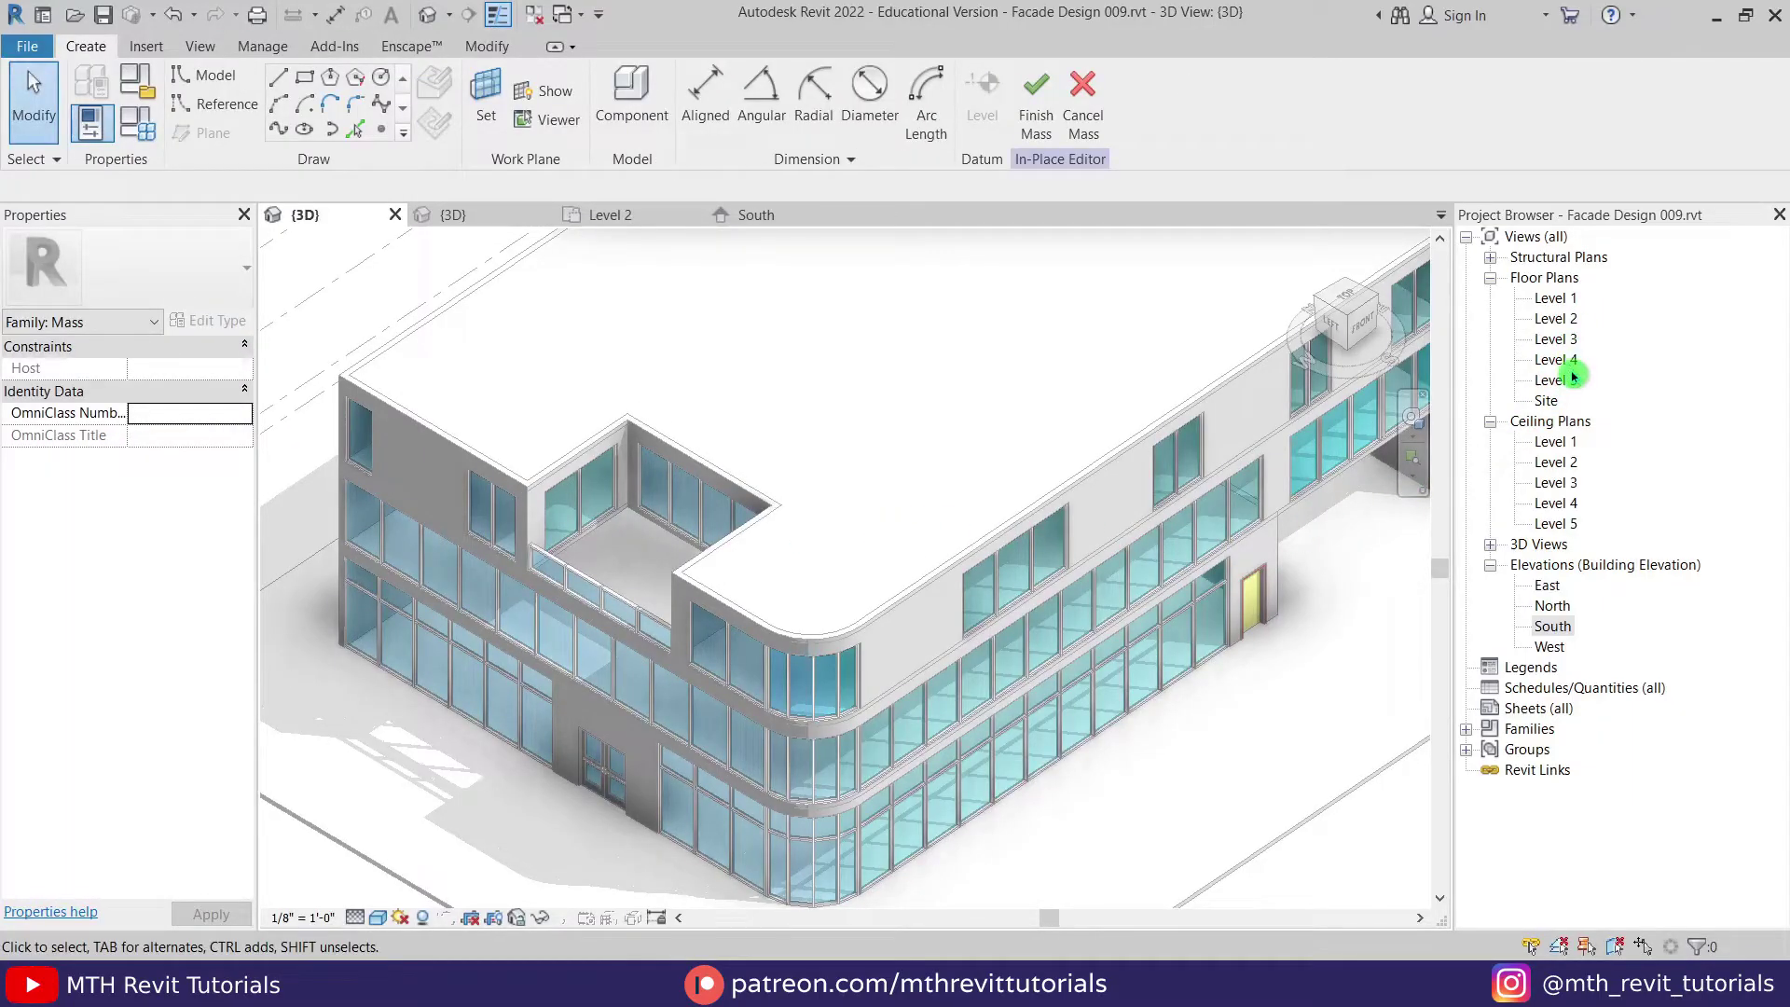
# Step: On the Level 2 plan, draw a rectangle of model lines around the building outline
pyautogui.doubleClick(1557, 318)
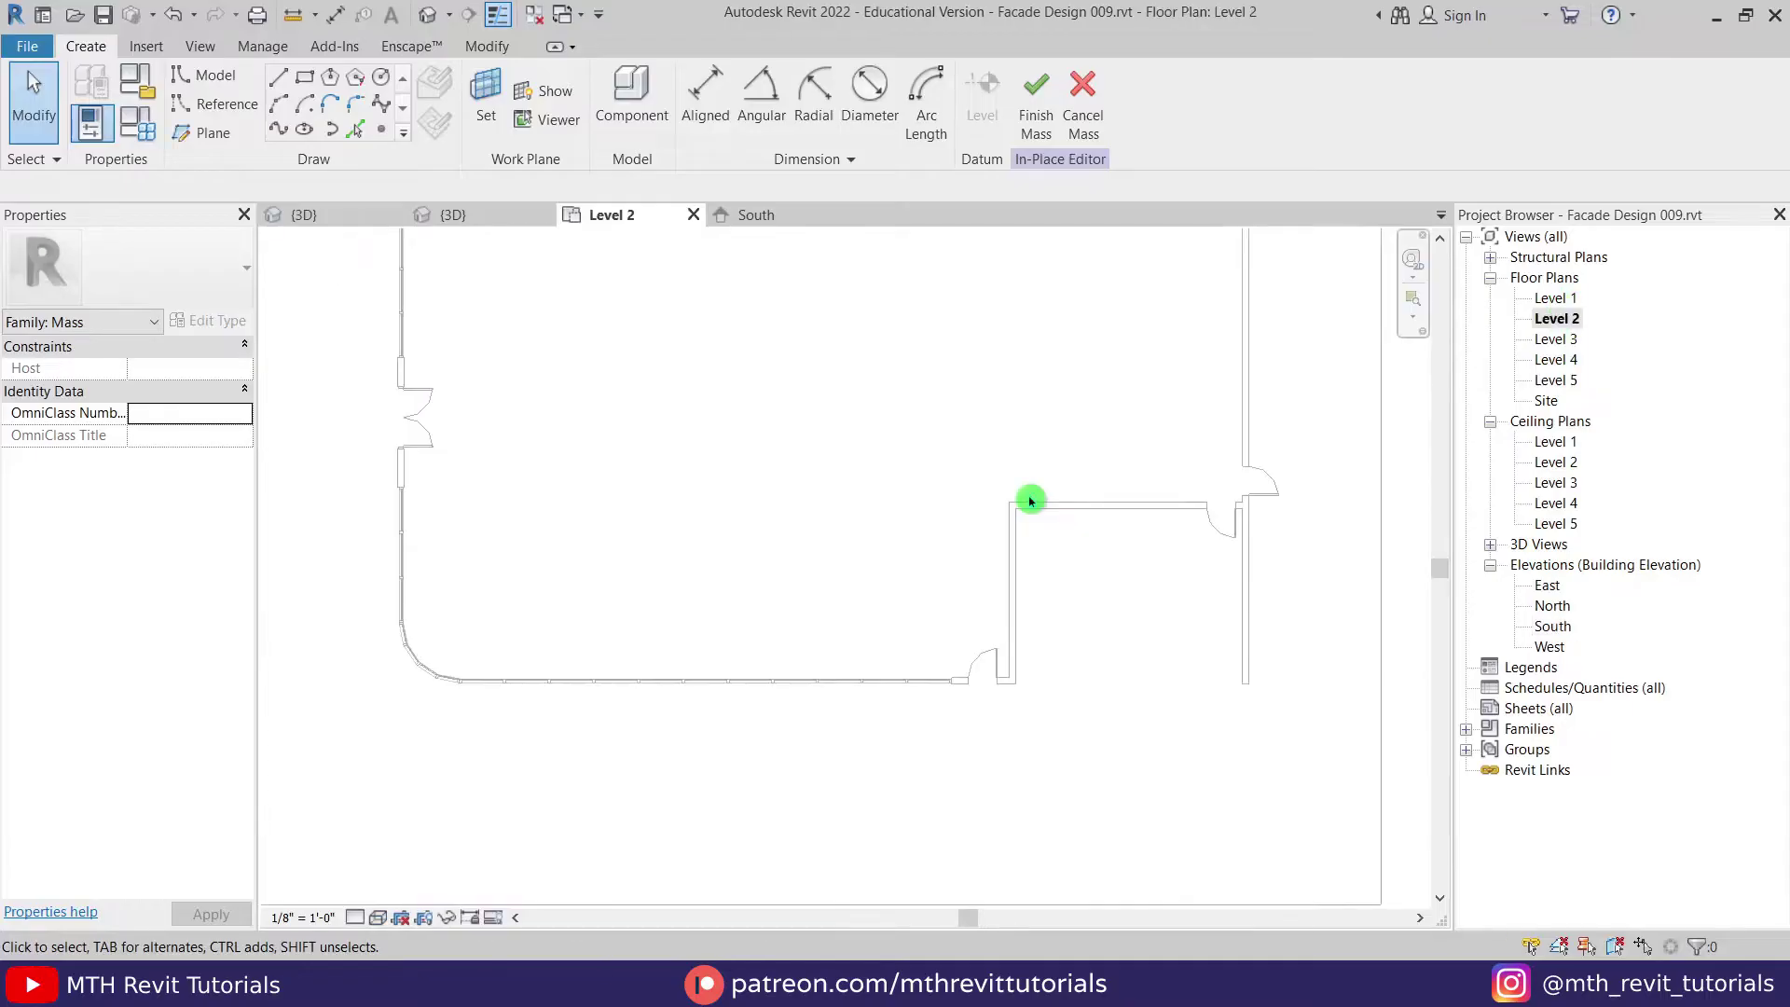
pyautogui.scroll(-3, 1029, 500)
pyautogui.scroll(-1, 879, 491)
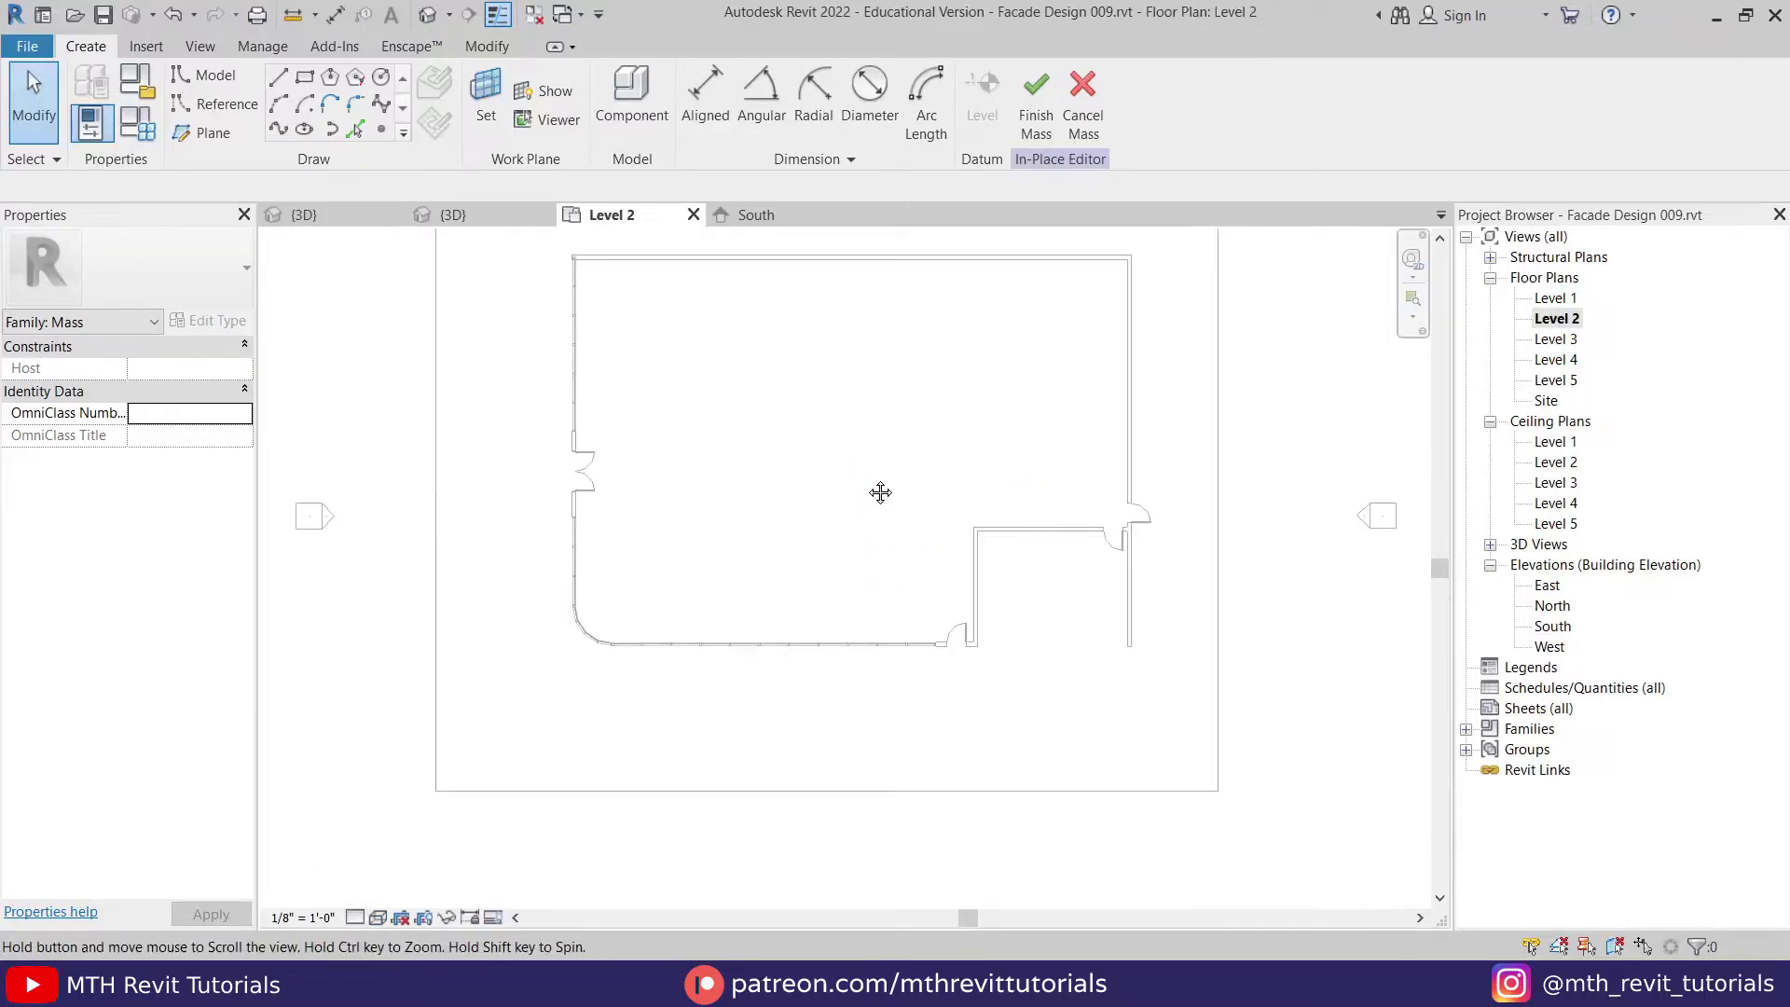
pyautogui.click(310, 86)
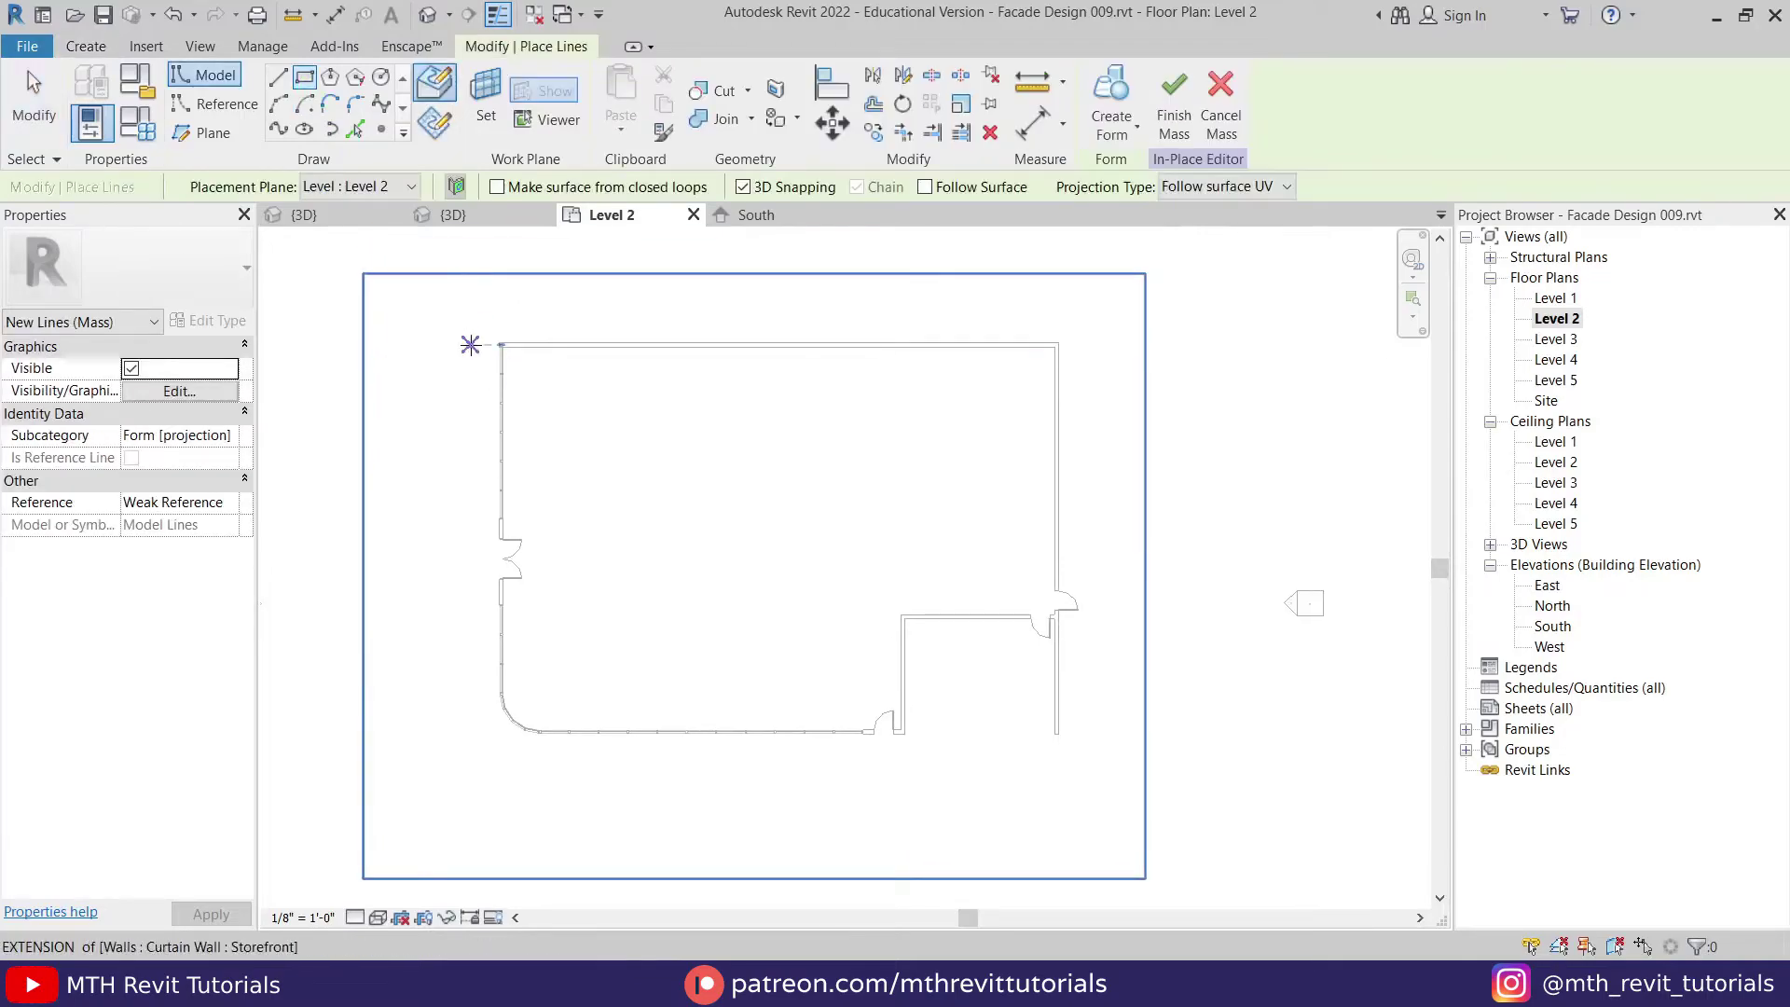
pyautogui.click(471, 346)
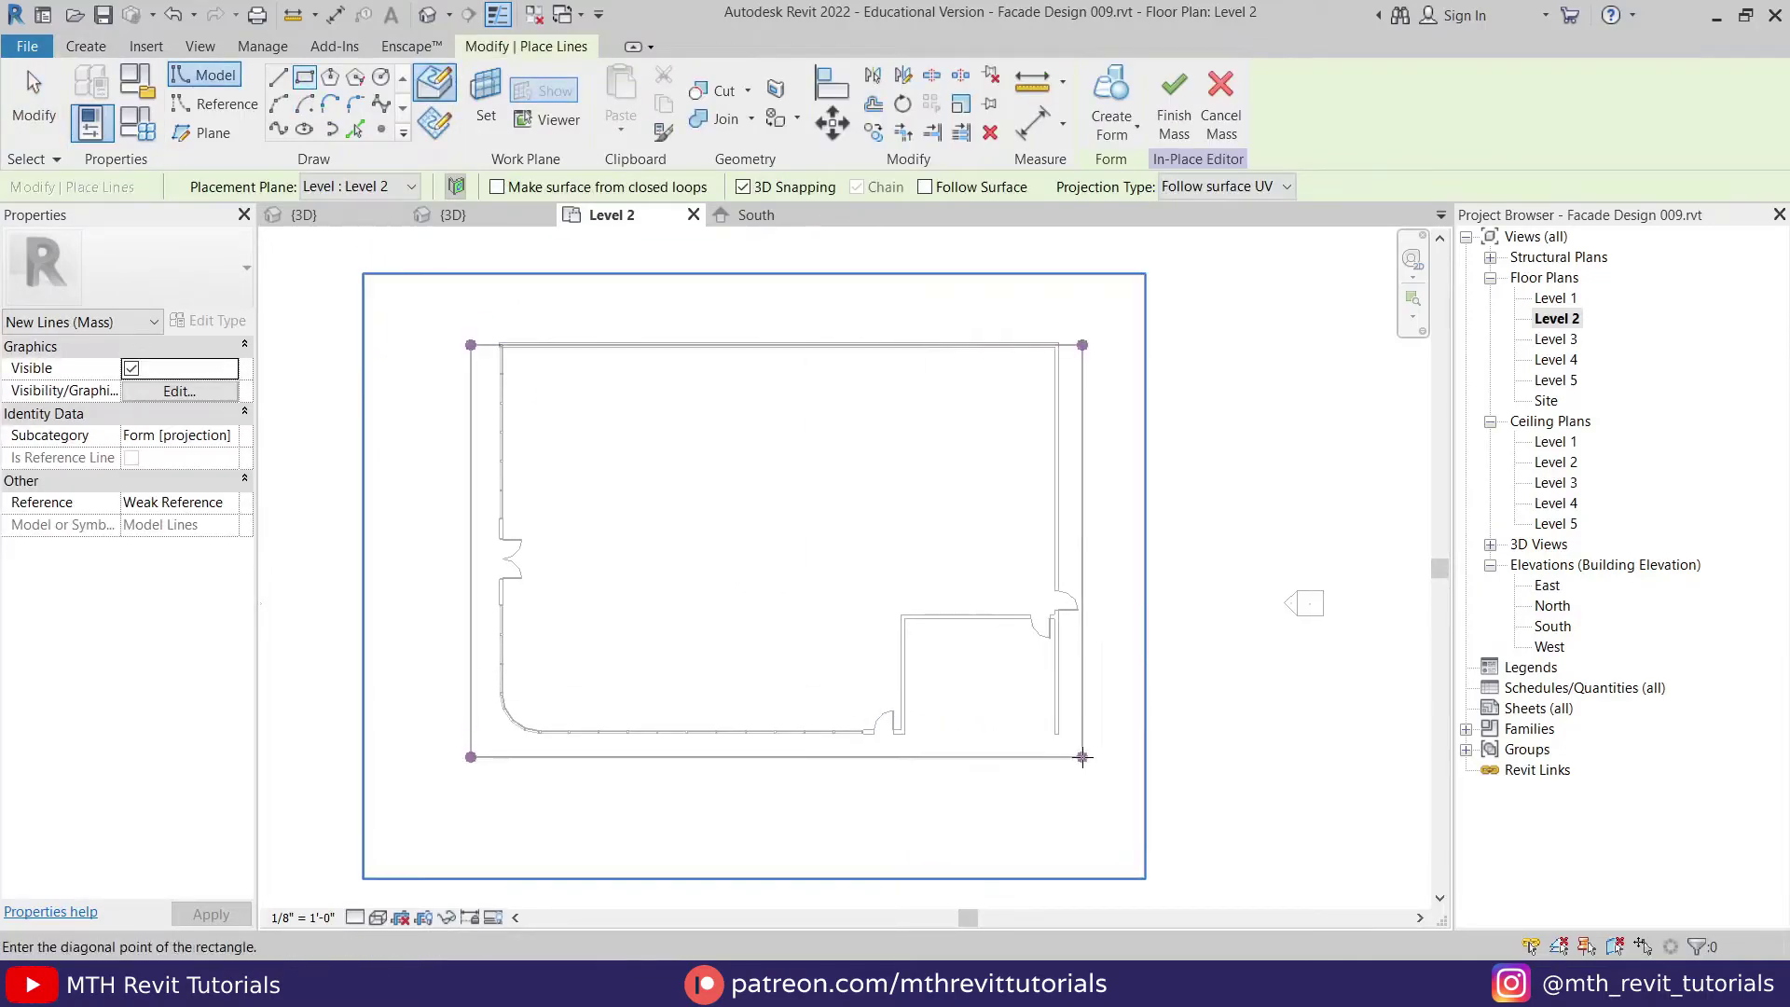
pyautogui.click(1059, 757)
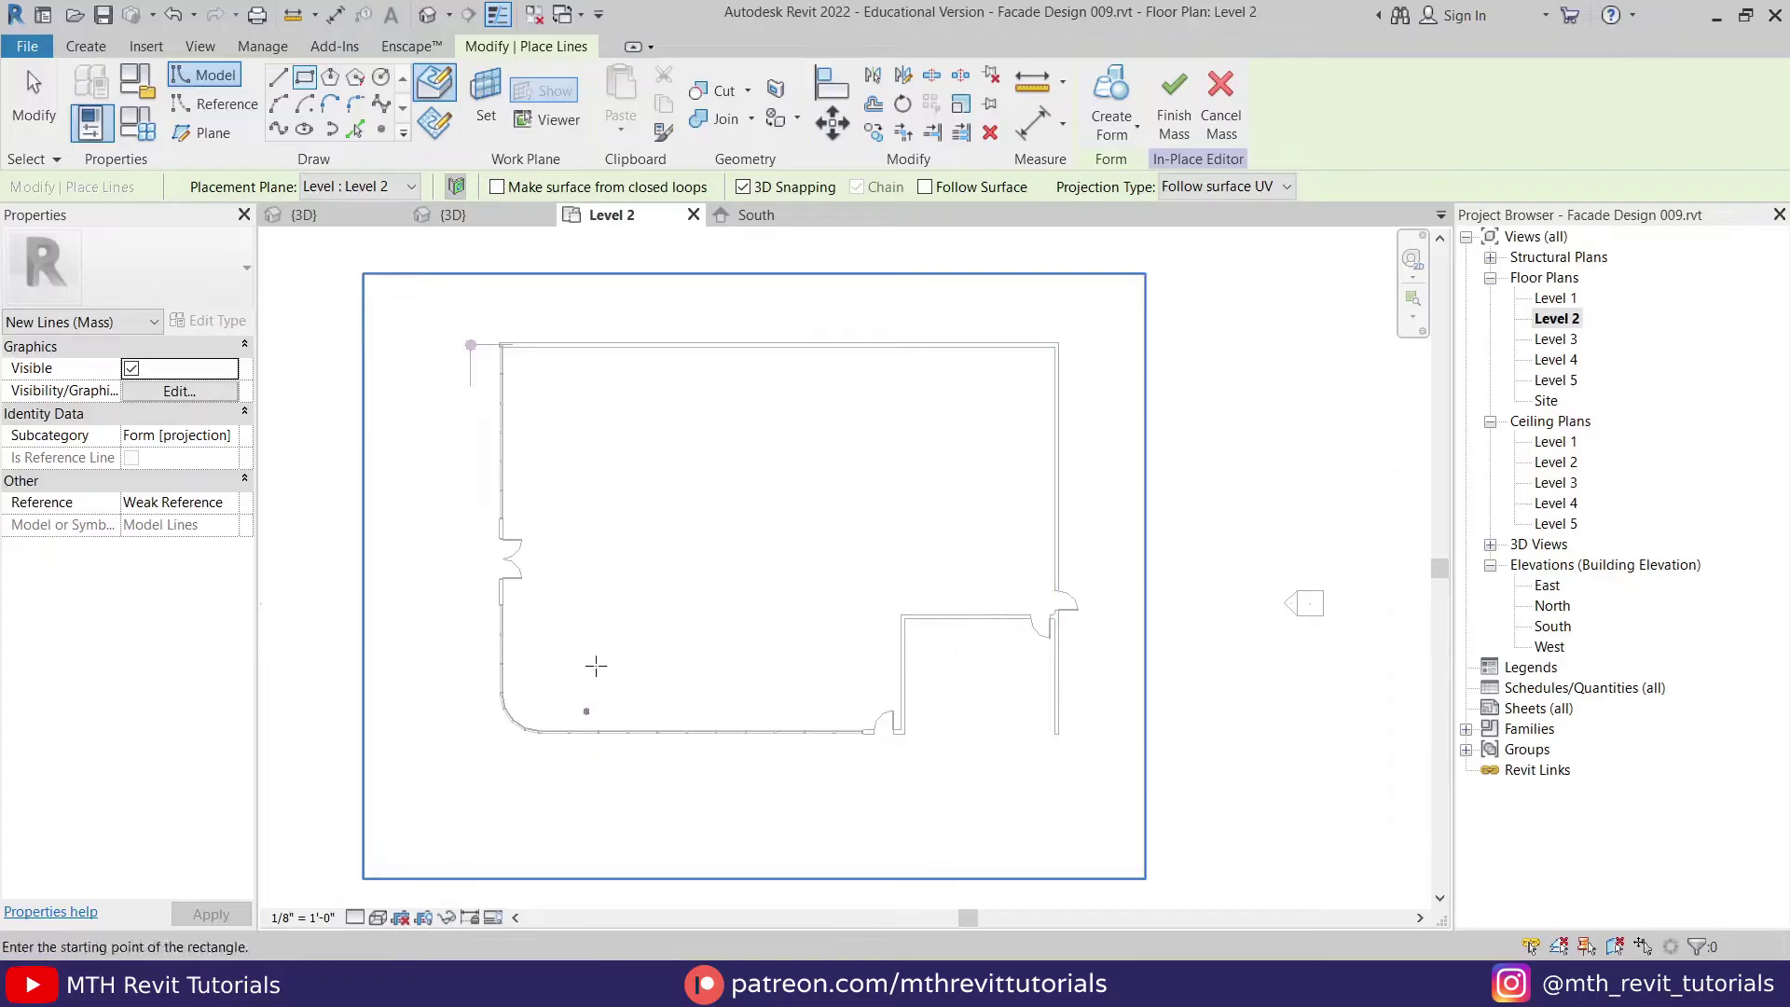
pyautogui.press('Escape')
pyautogui.press('Escape')
# Step: In the {3D} view, delete the unwanted left model line
pyautogui.click(308, 215)
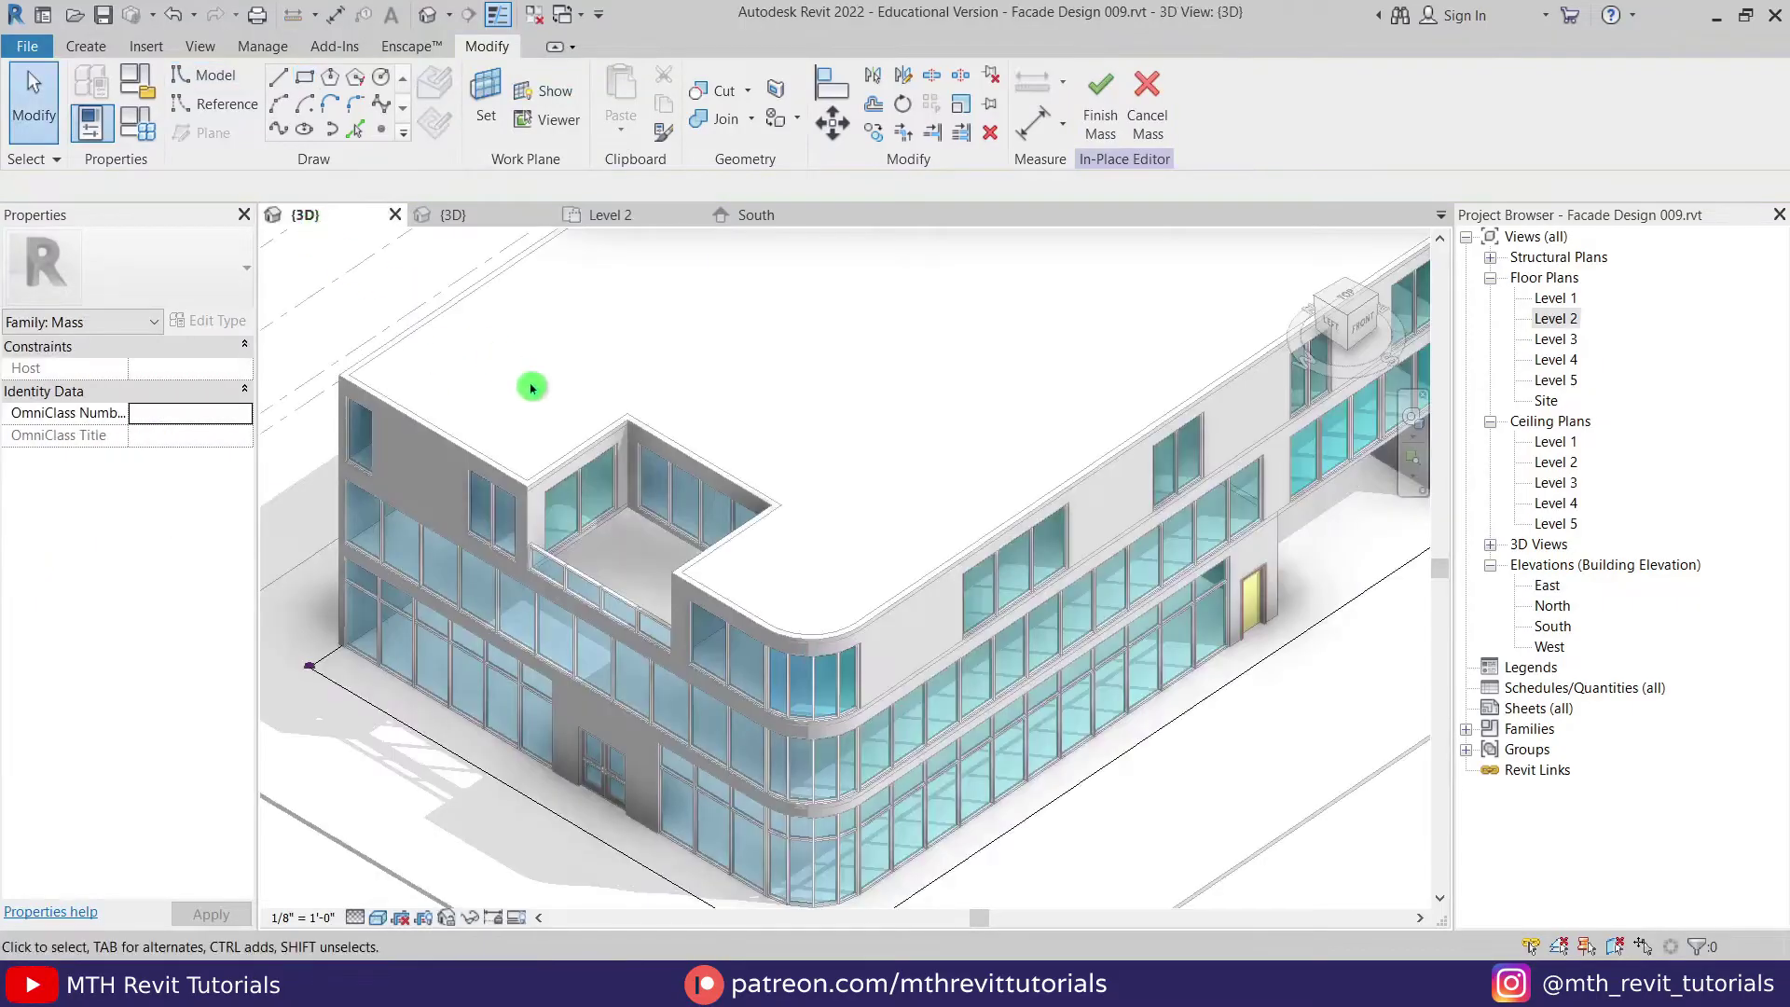
pyautogui.scroll(-2, 657, 665)
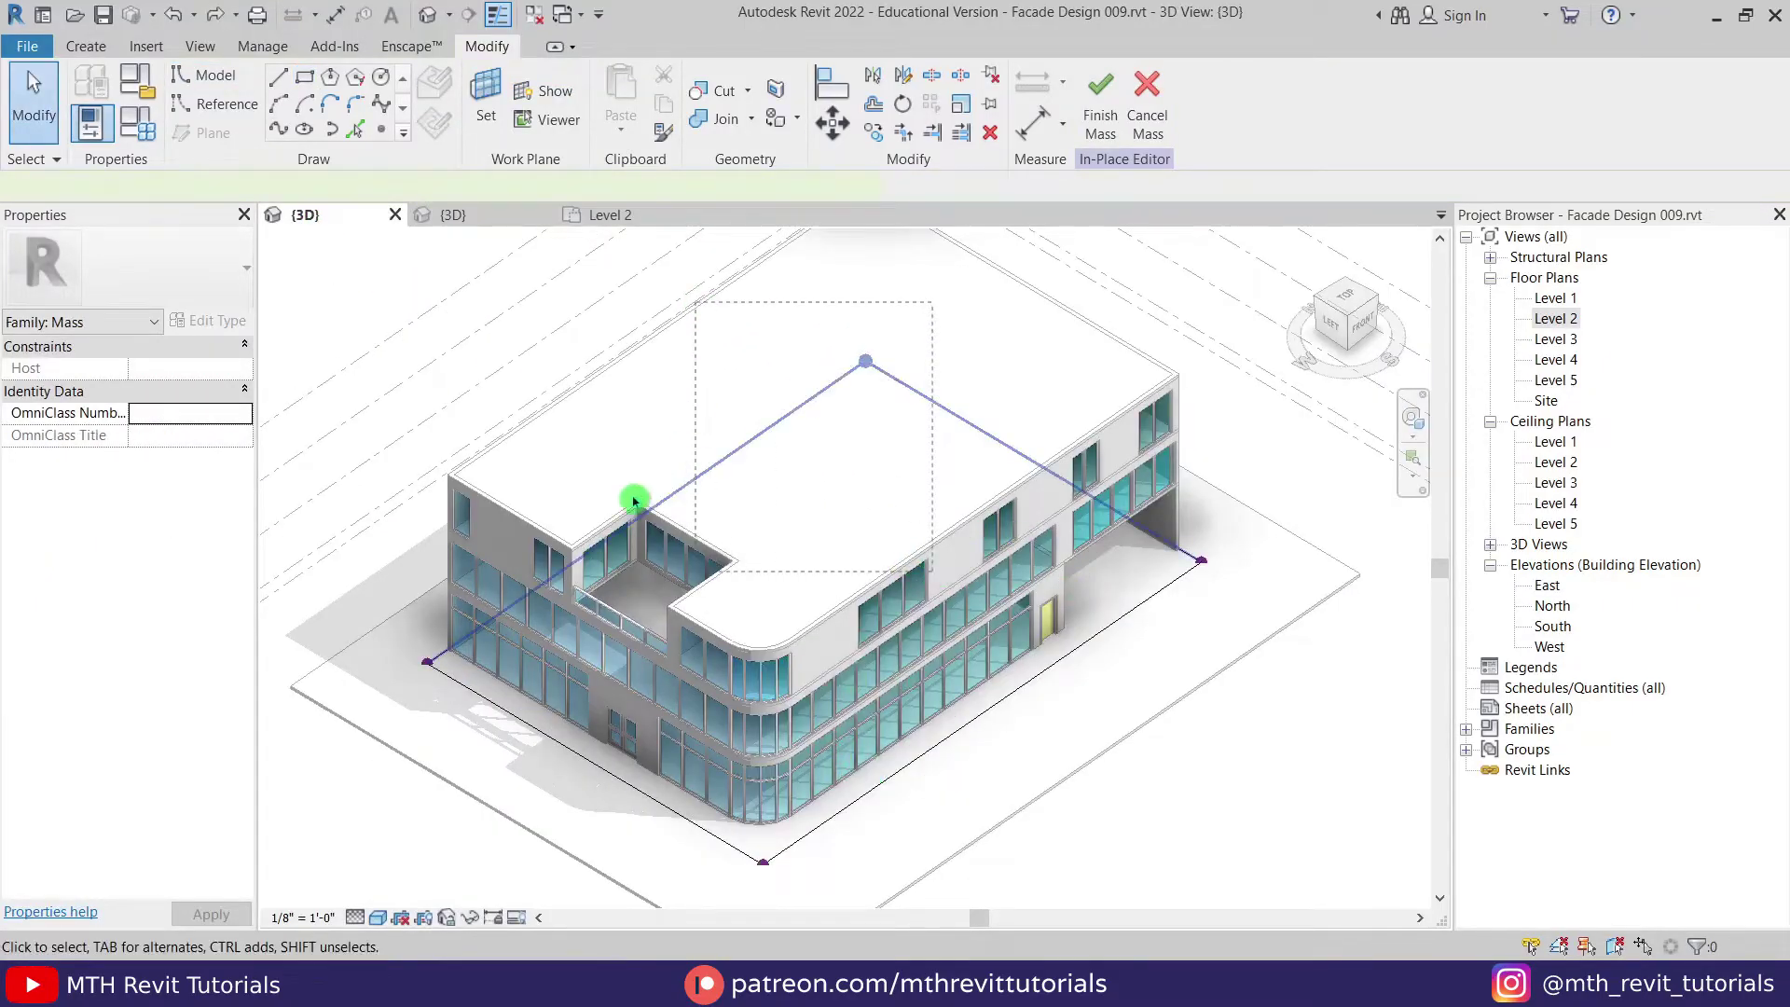
pyautogui.click(504, 757)
pyautogui.press('Delete')
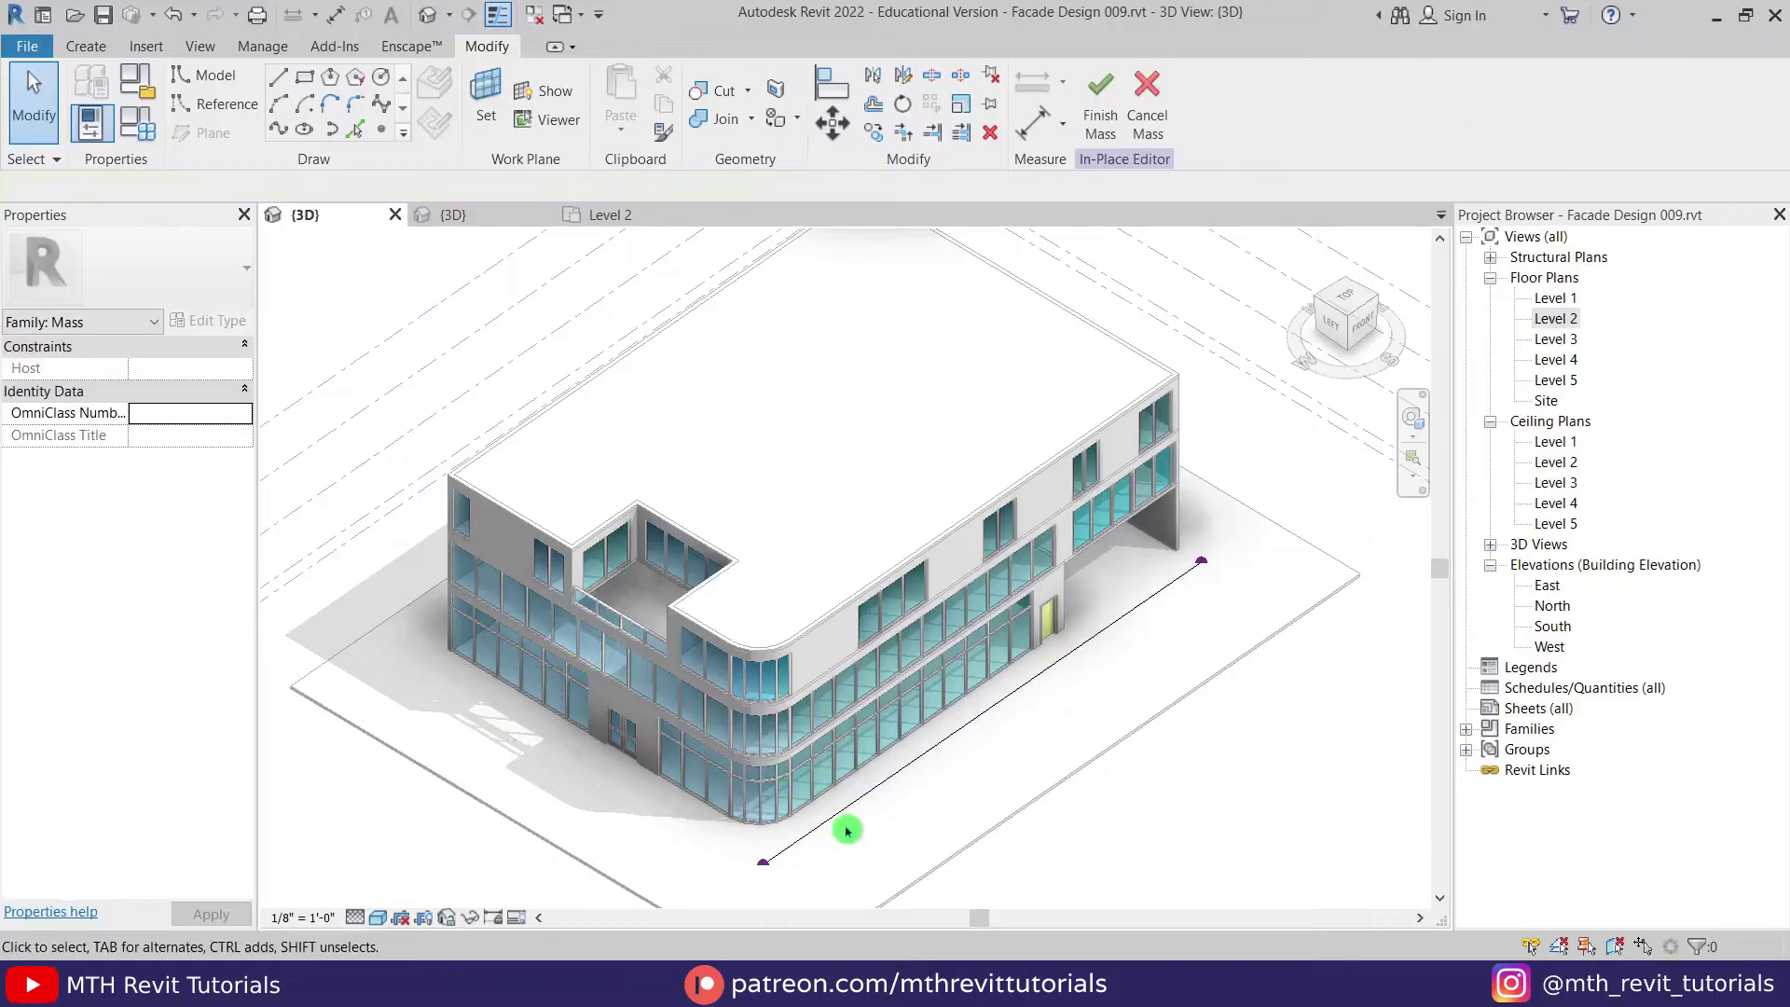
# Step: Turn the model line along the building front into a vertical surface with Create Form
pyautogui.click(900, 783)
pyautogui.moveTo(887, 743); pyautogui.dragTo(792, 795, button='middle')
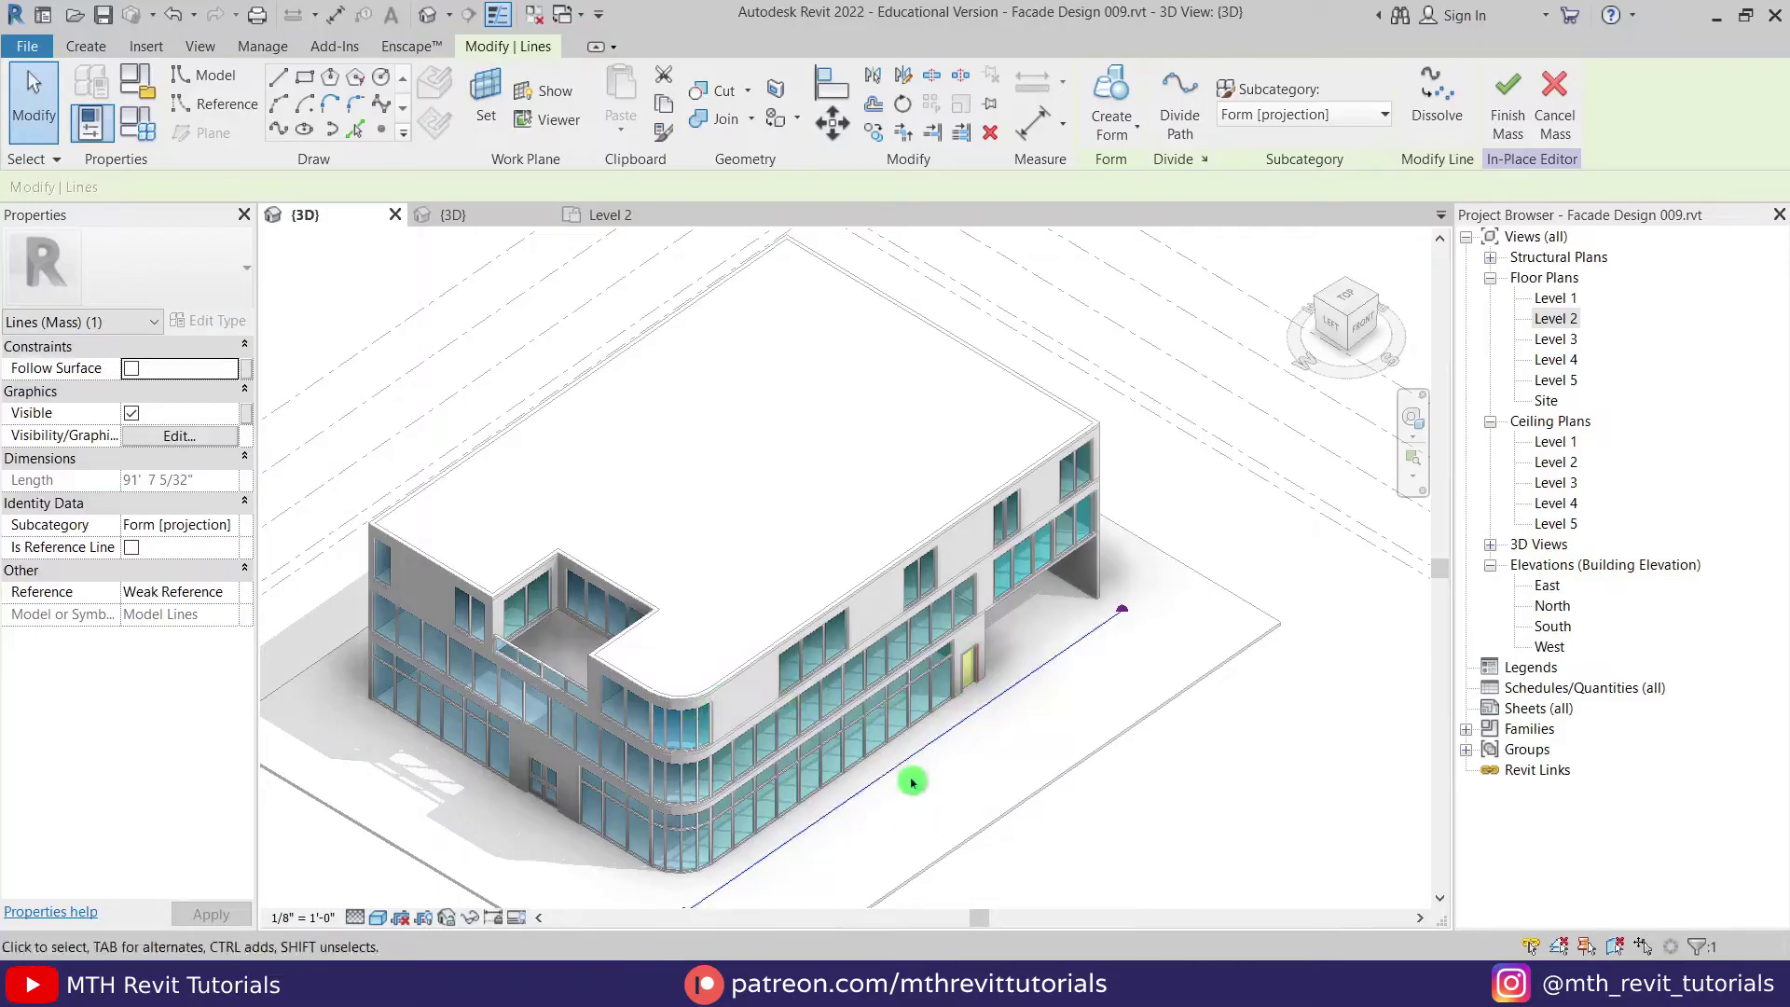
pyautogui.scroll(3, 732, 719)
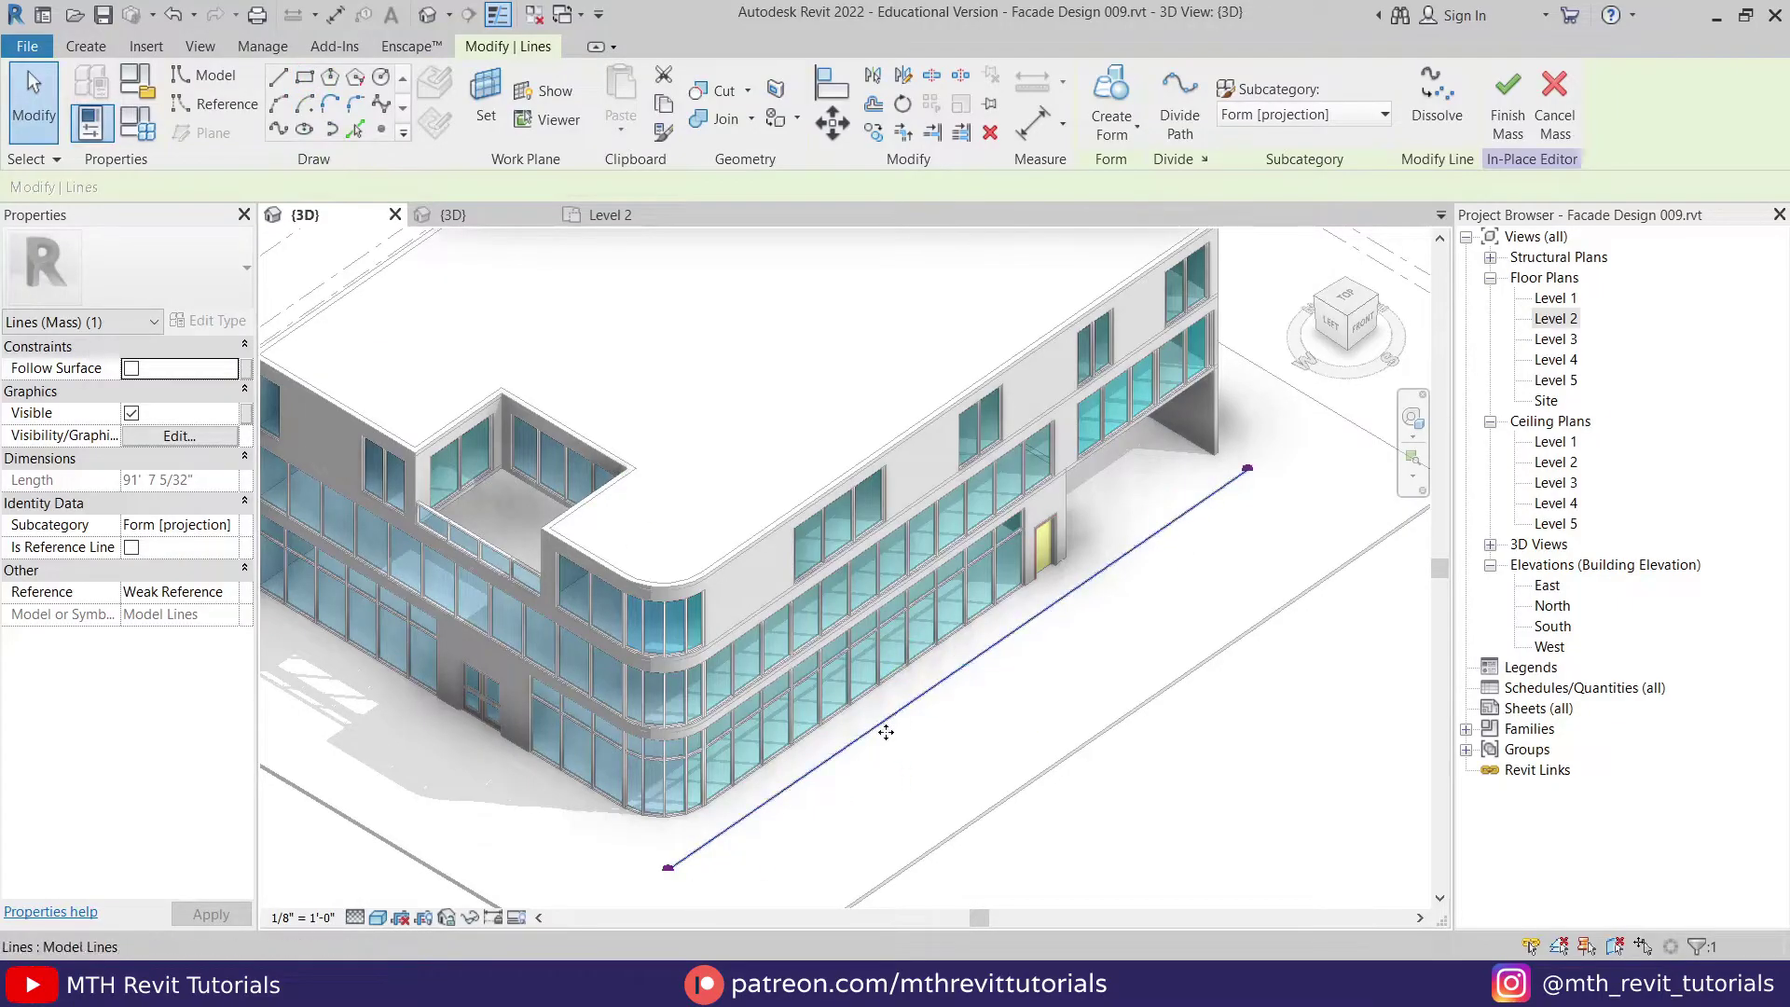
pyautogui.moveTo(833, 654); pyautogui.dragTo(880, 691, button='middle')
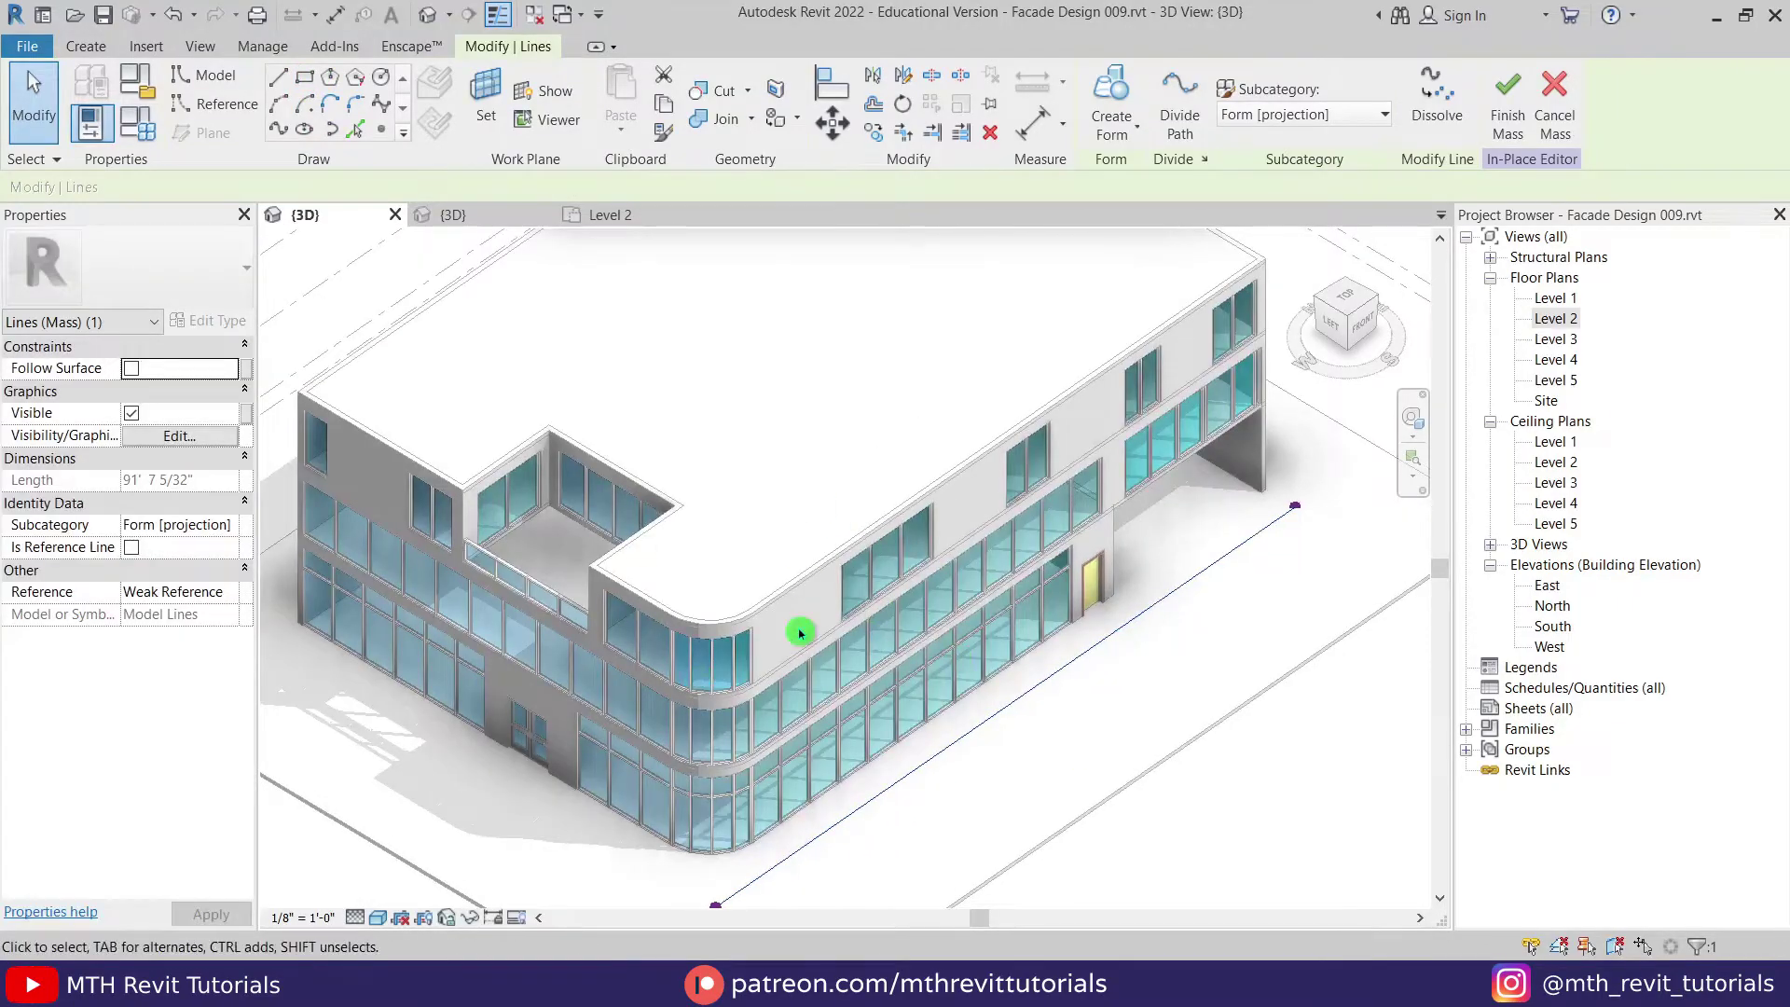
pyautogui.scroll(-3, 800, 633)
pyautogui.moveTo(851, 628); pyautogui.dragTo(840, 678, button='middle')
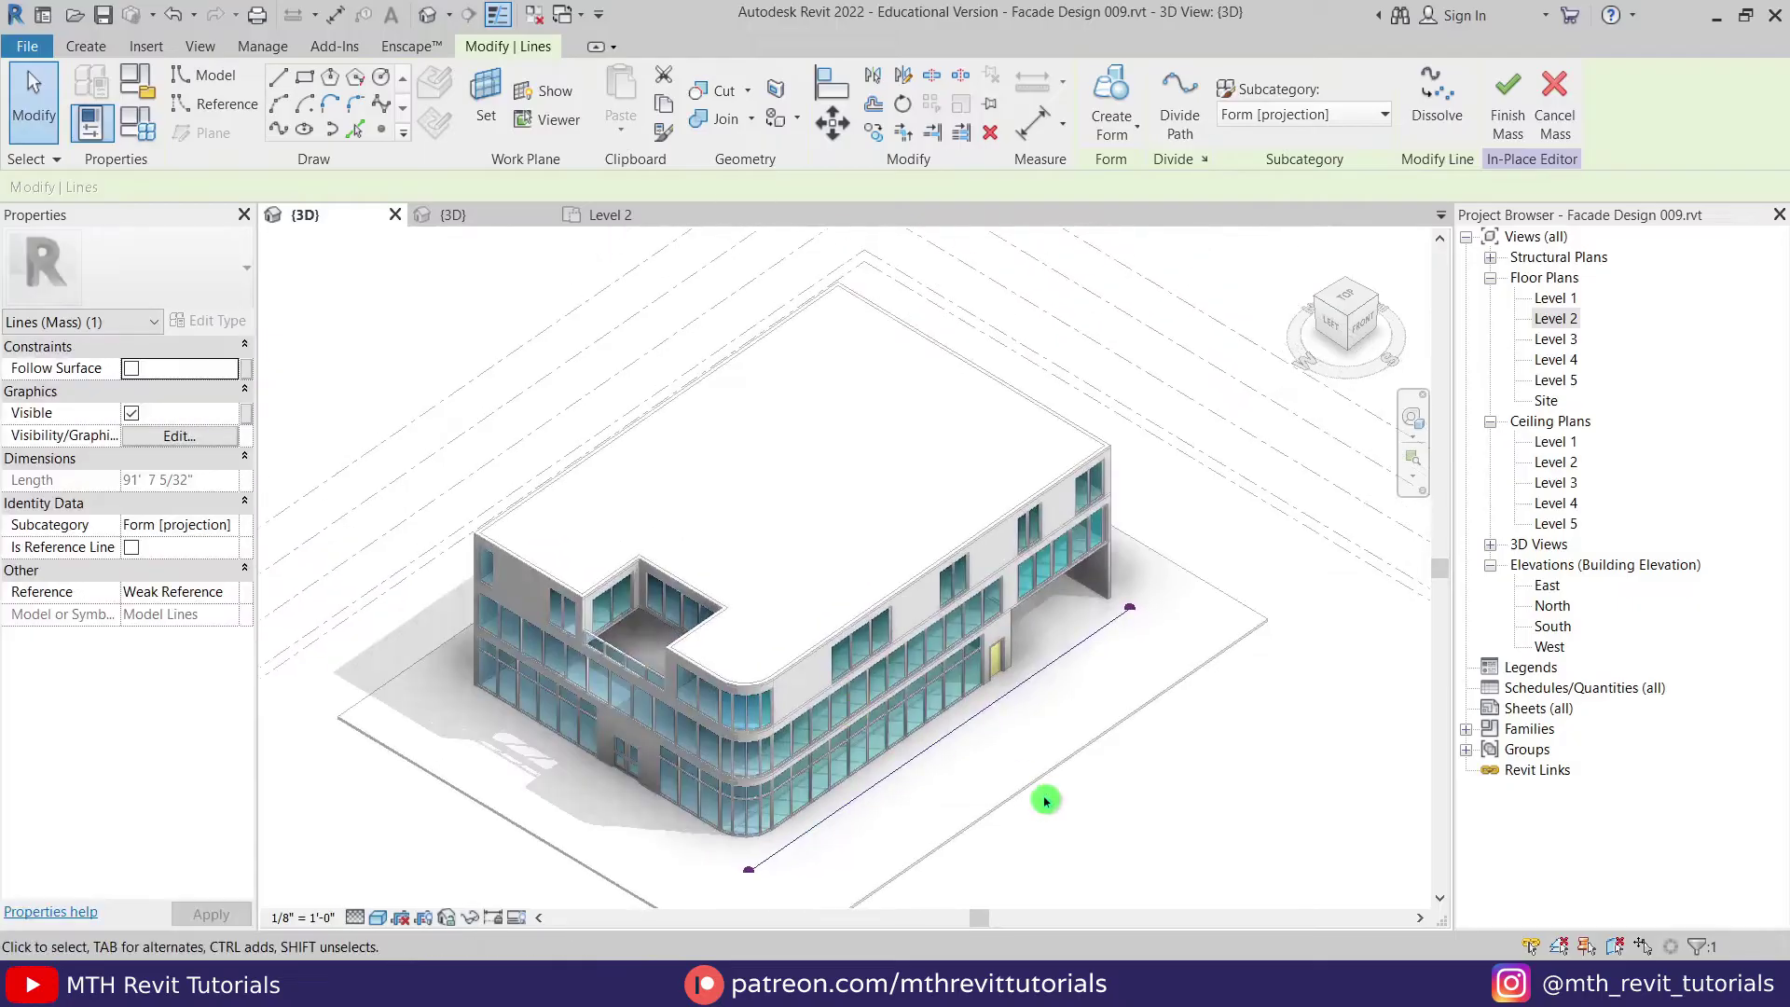
pyautogui.scroll(2, 1046, 801)
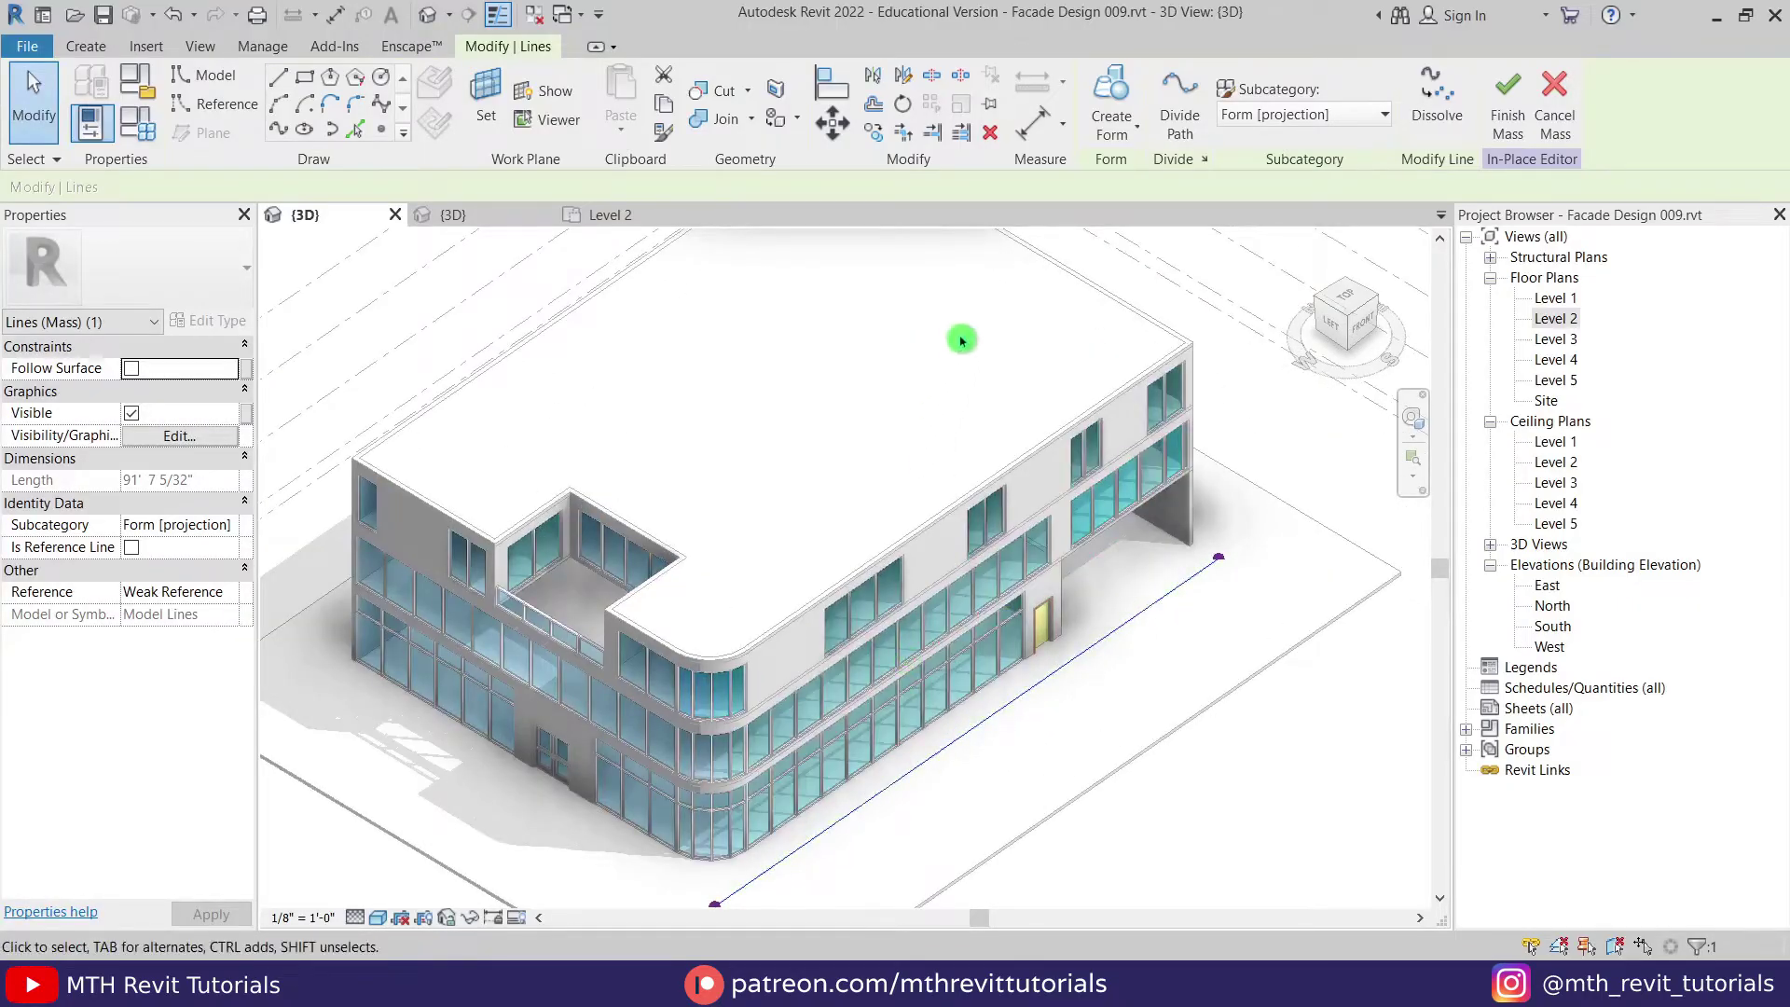
pyautogui.click(1119, 90)
pyautogui.keyDown('shift'); pyautogui.moveTo(1088, 534); pyautogui.dragTo(1031, 571, button='middle'); pyautogui.keyUp('shift')
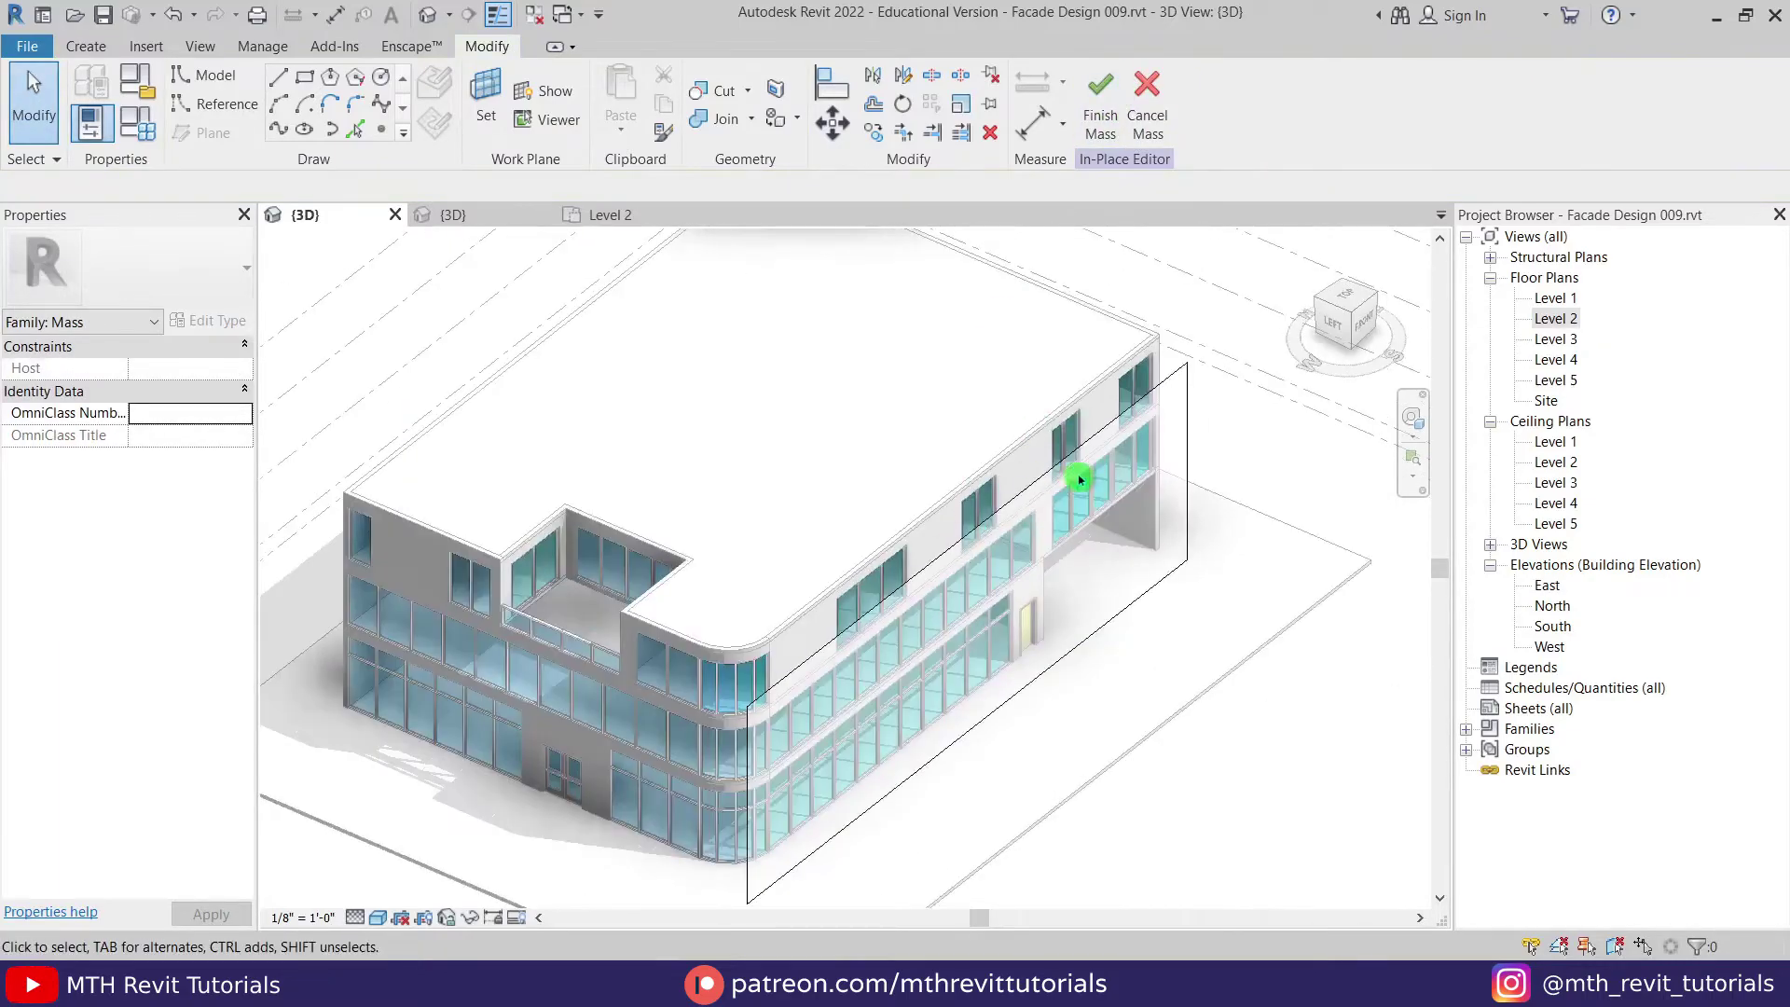
pyautogui.scroll(3, 1184, 524)
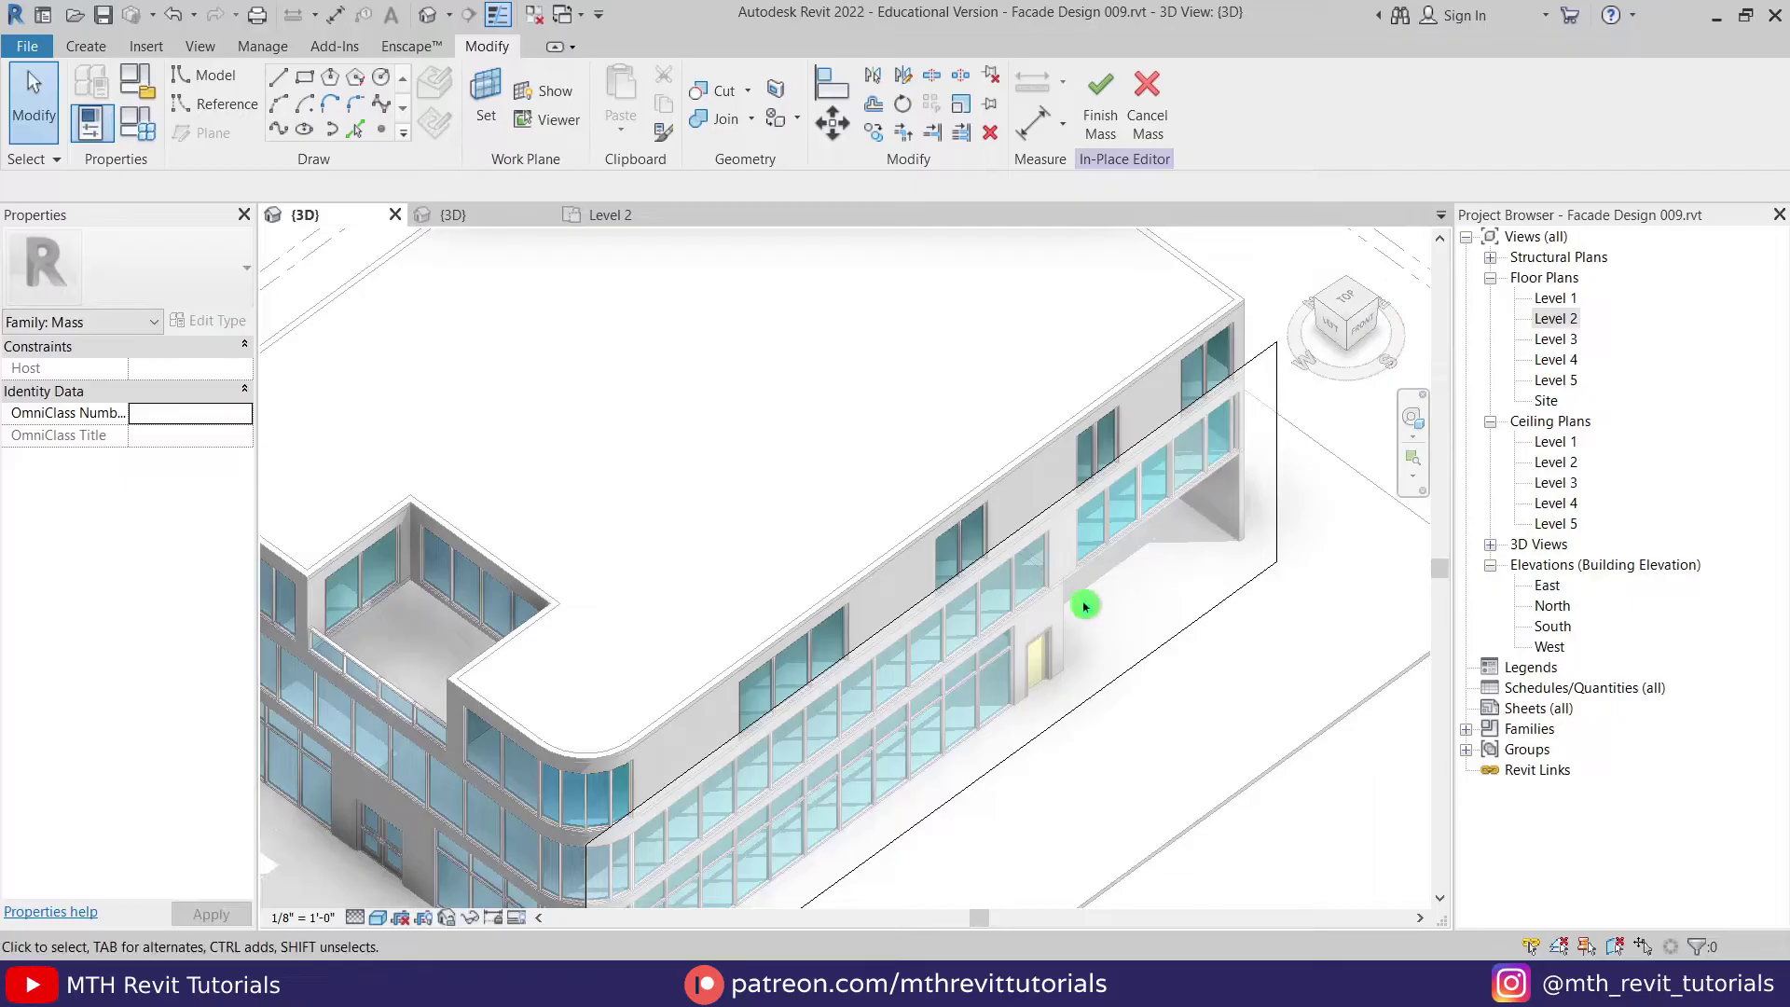
# Step: In the South elevation, drag the surface's top edge to Level 5 and bottom edge to Level 4
pyautogui.doubleClick(1552, 625)
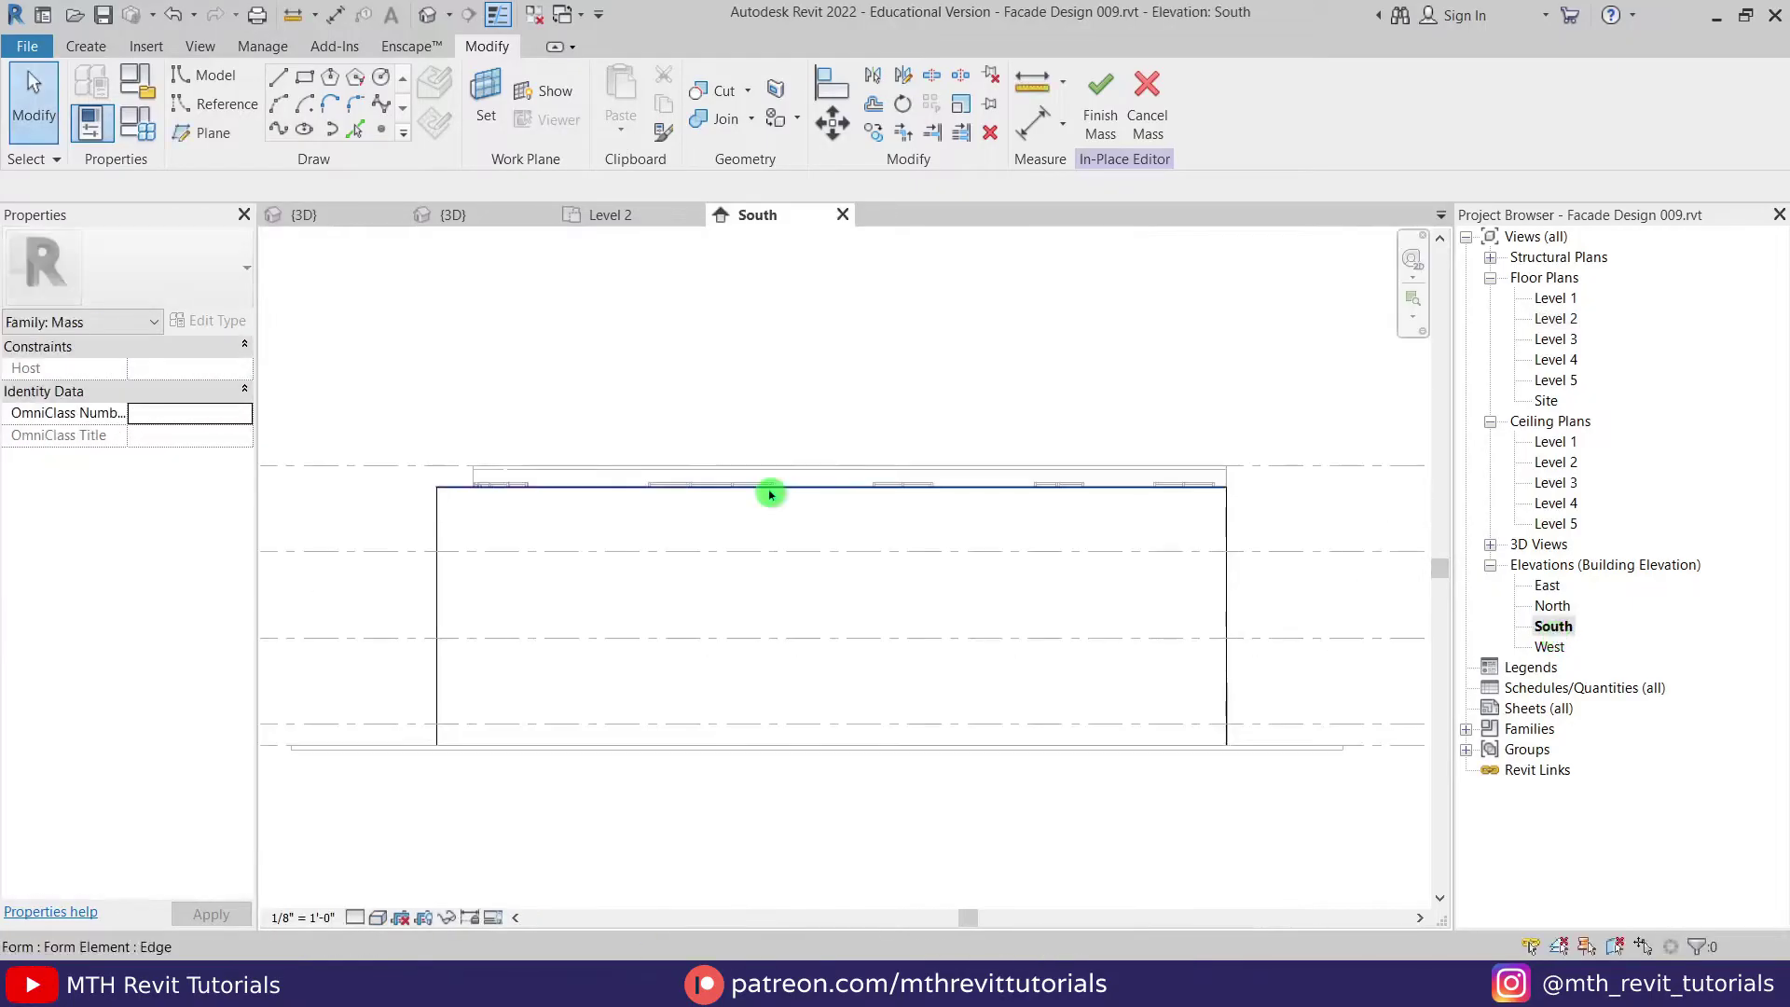
pyautogui.click(770, 494)
pyautogui.scroll(2, 820, 470)
pyautogui.moveTo(840, 440); pyautogui.dragTo(846, 412)
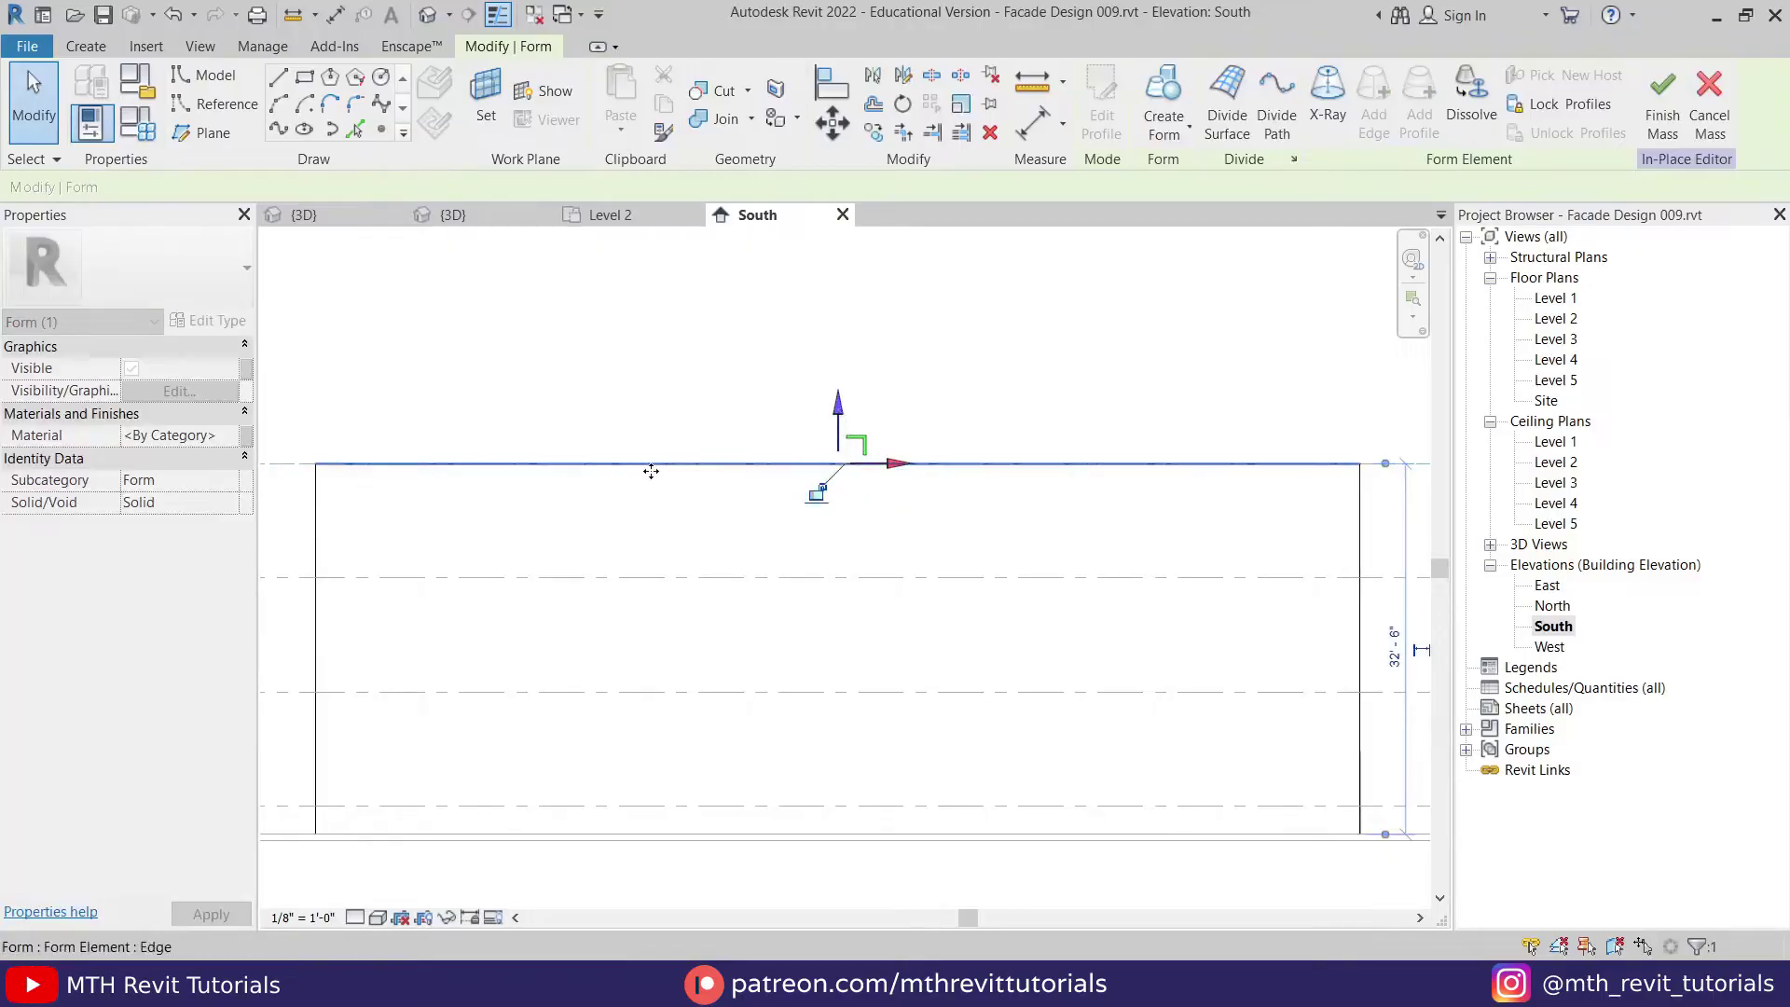
pyautogui.scroll(-2, 652, 472)
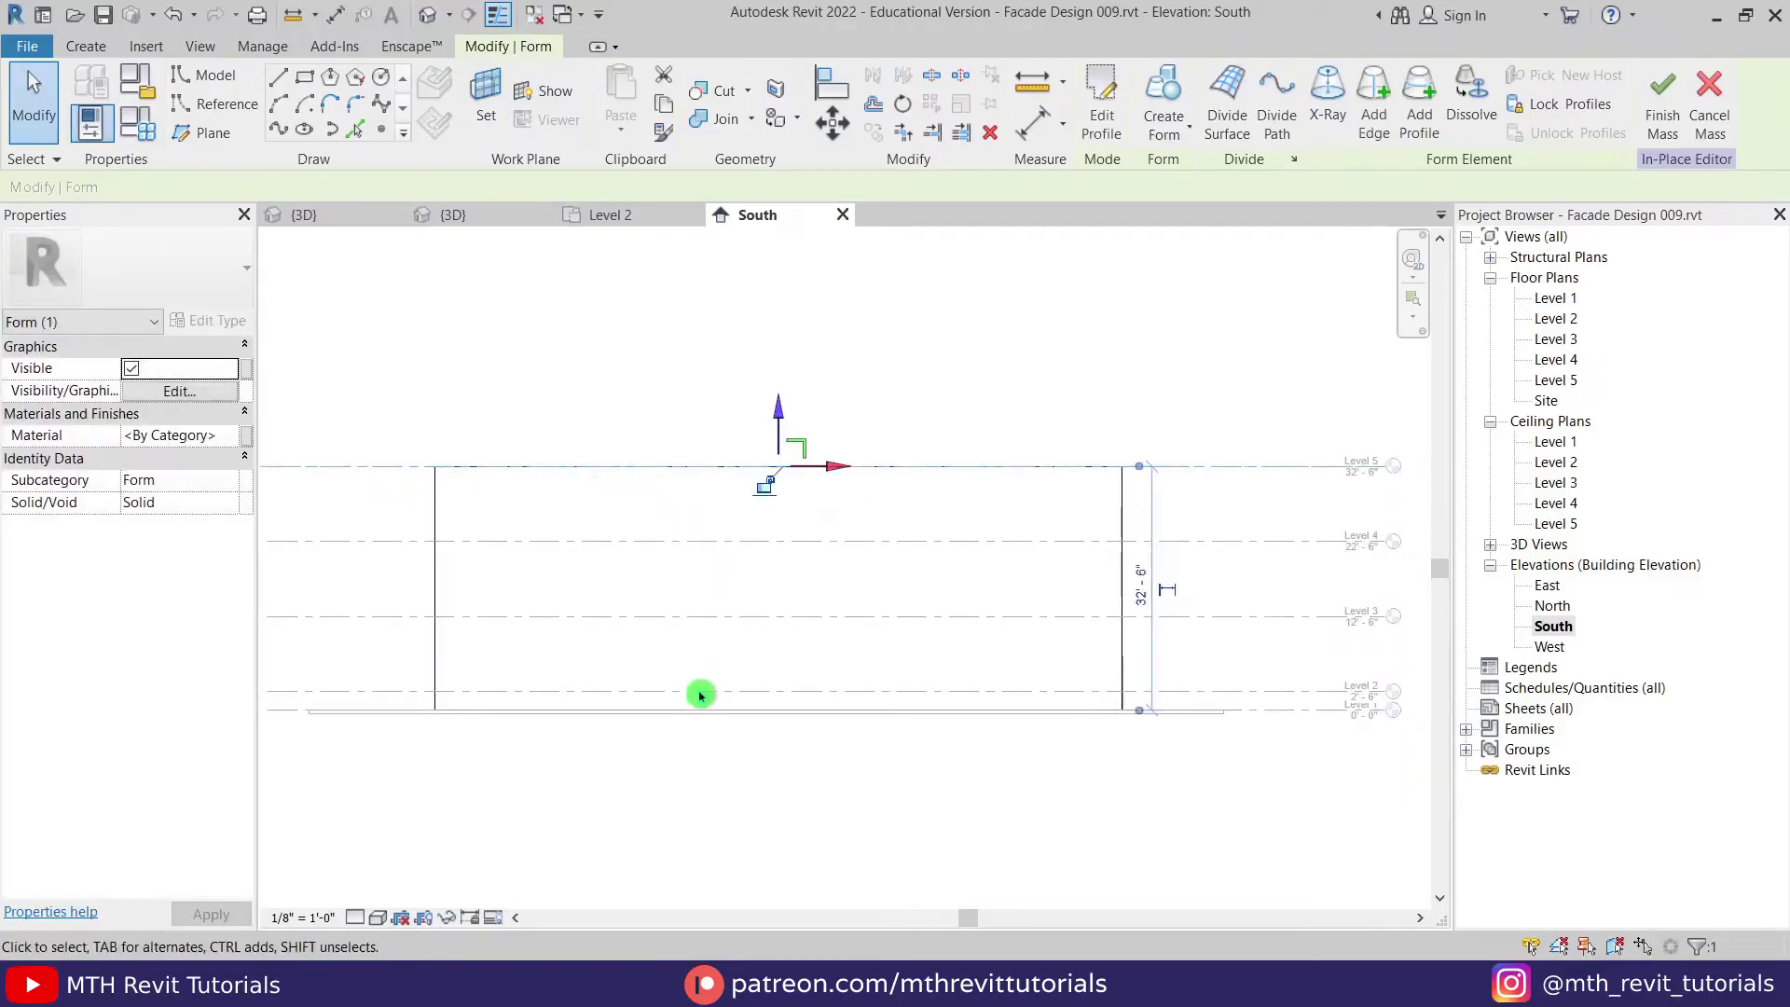
pyautogui.click(674, 710)
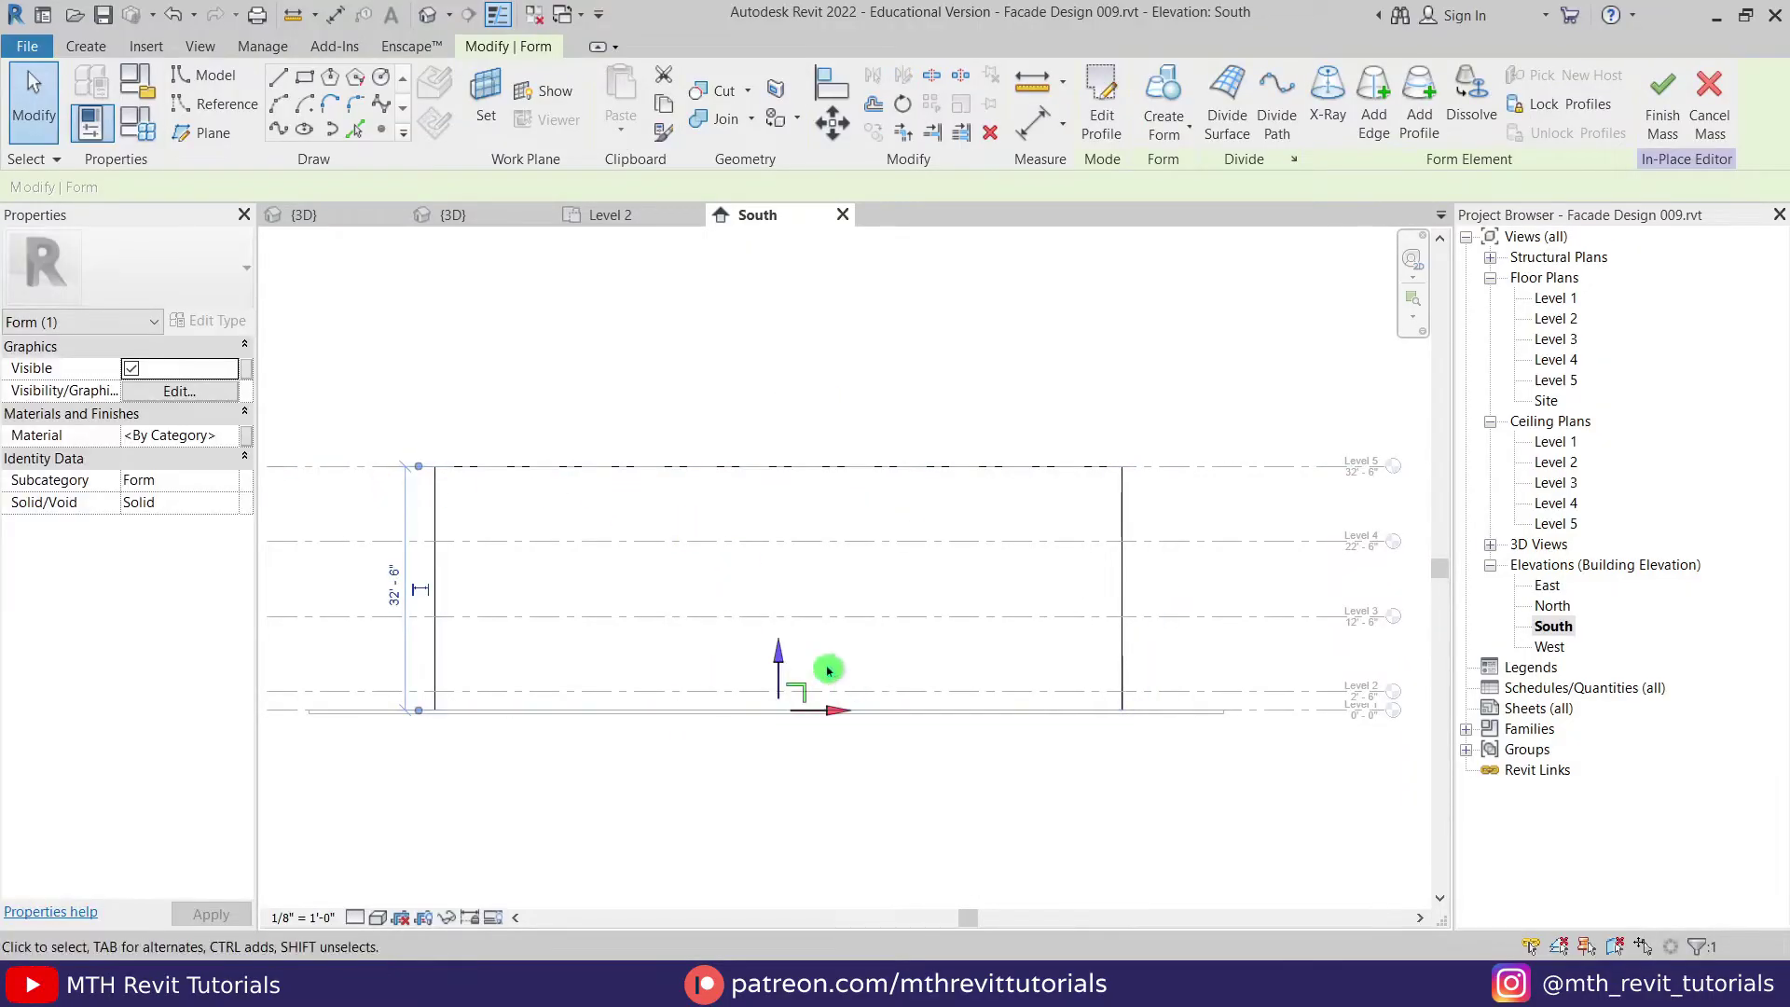
pyautogui.moveTo(778, 663); pyautogui.dragTo(778, 495)
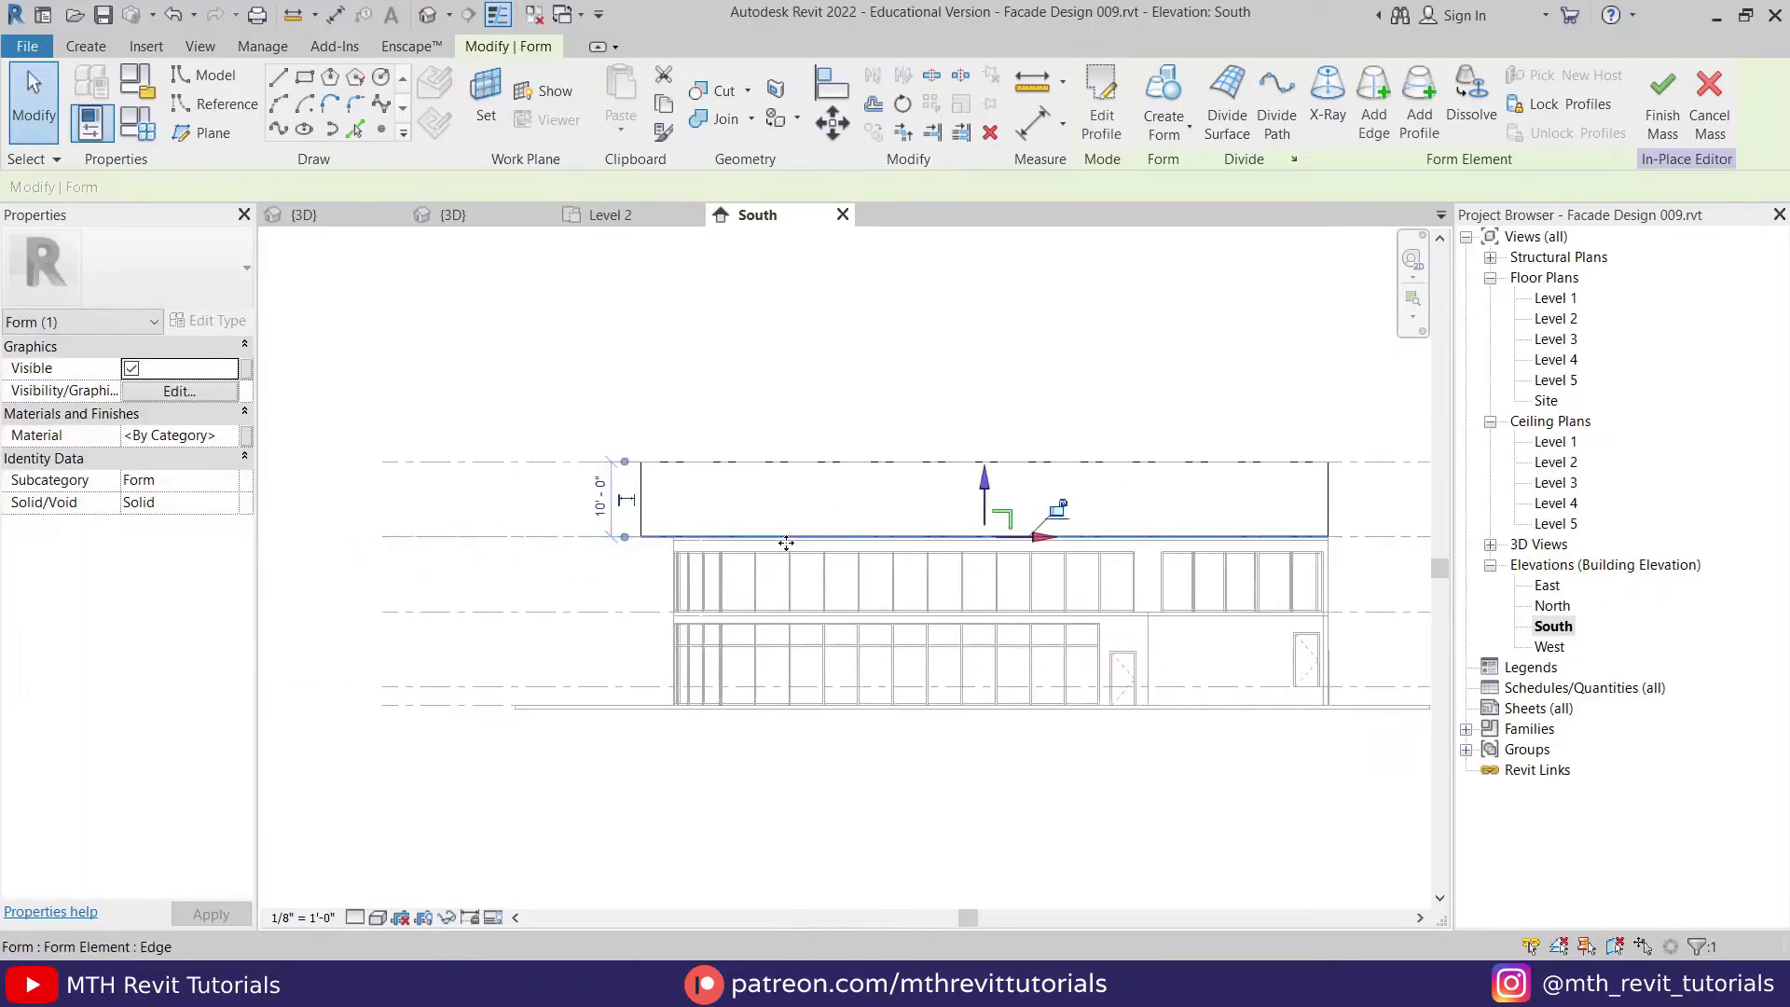
pyautogui.press('Escape')
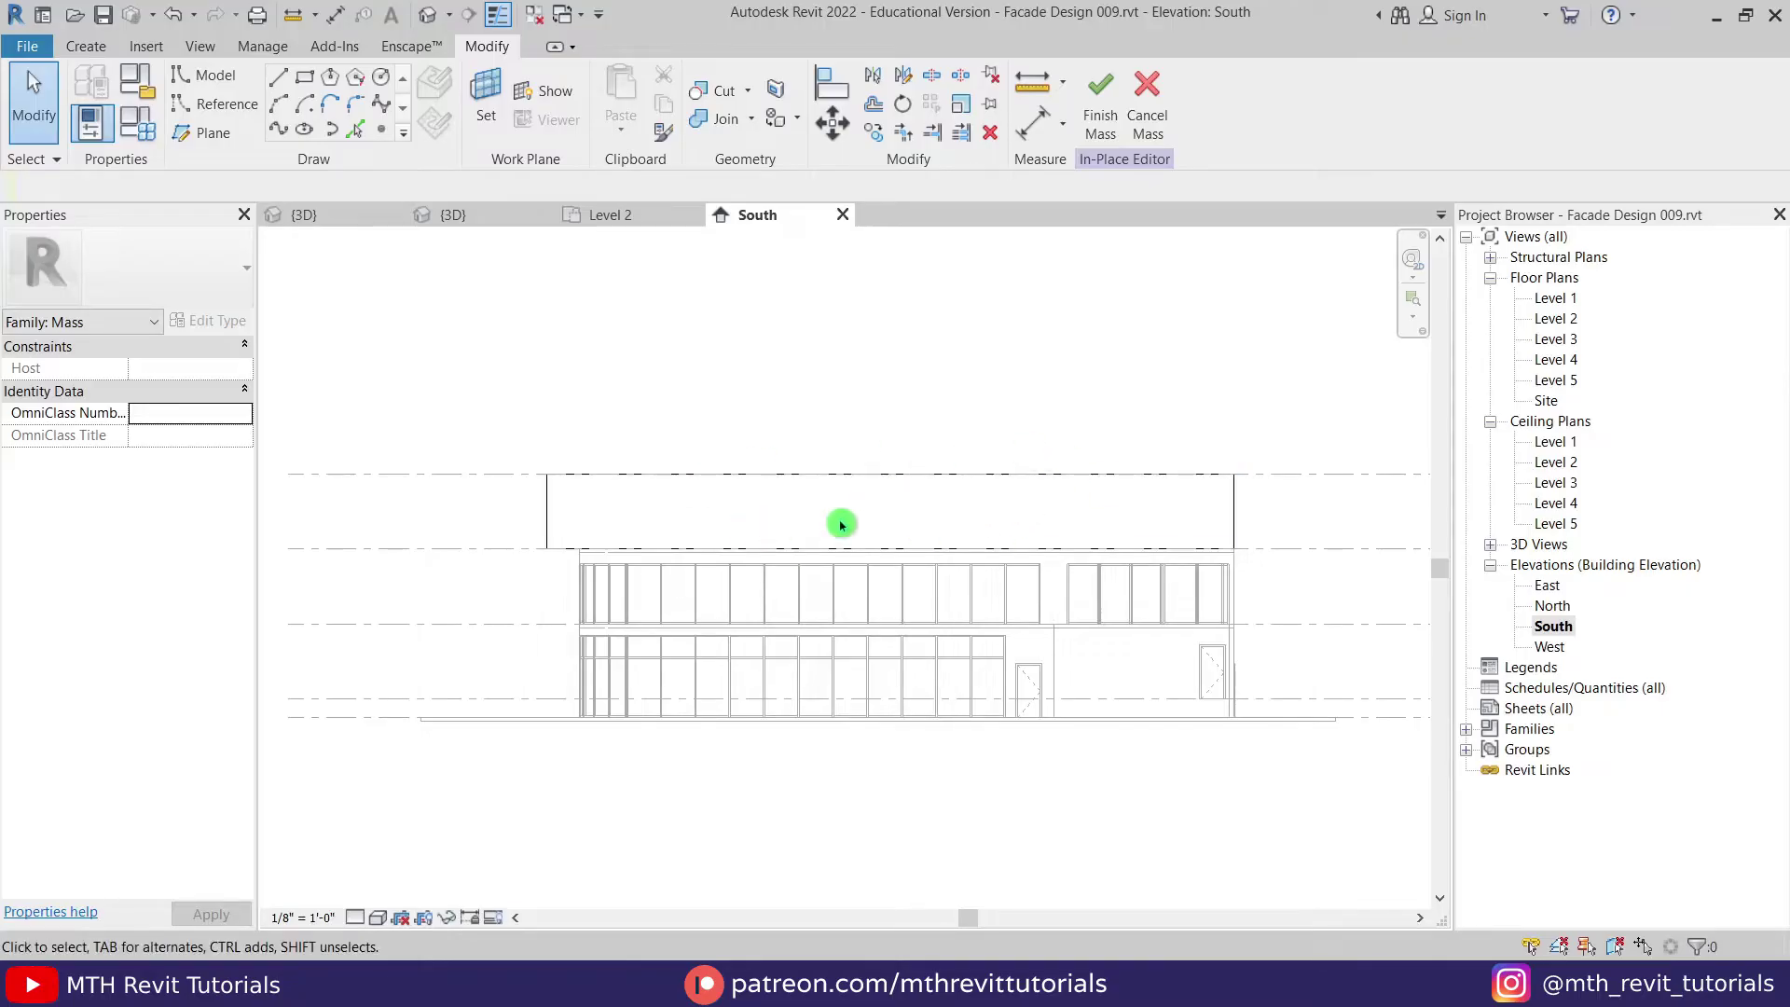
pyautogui.scroll(-1, 842, 652)
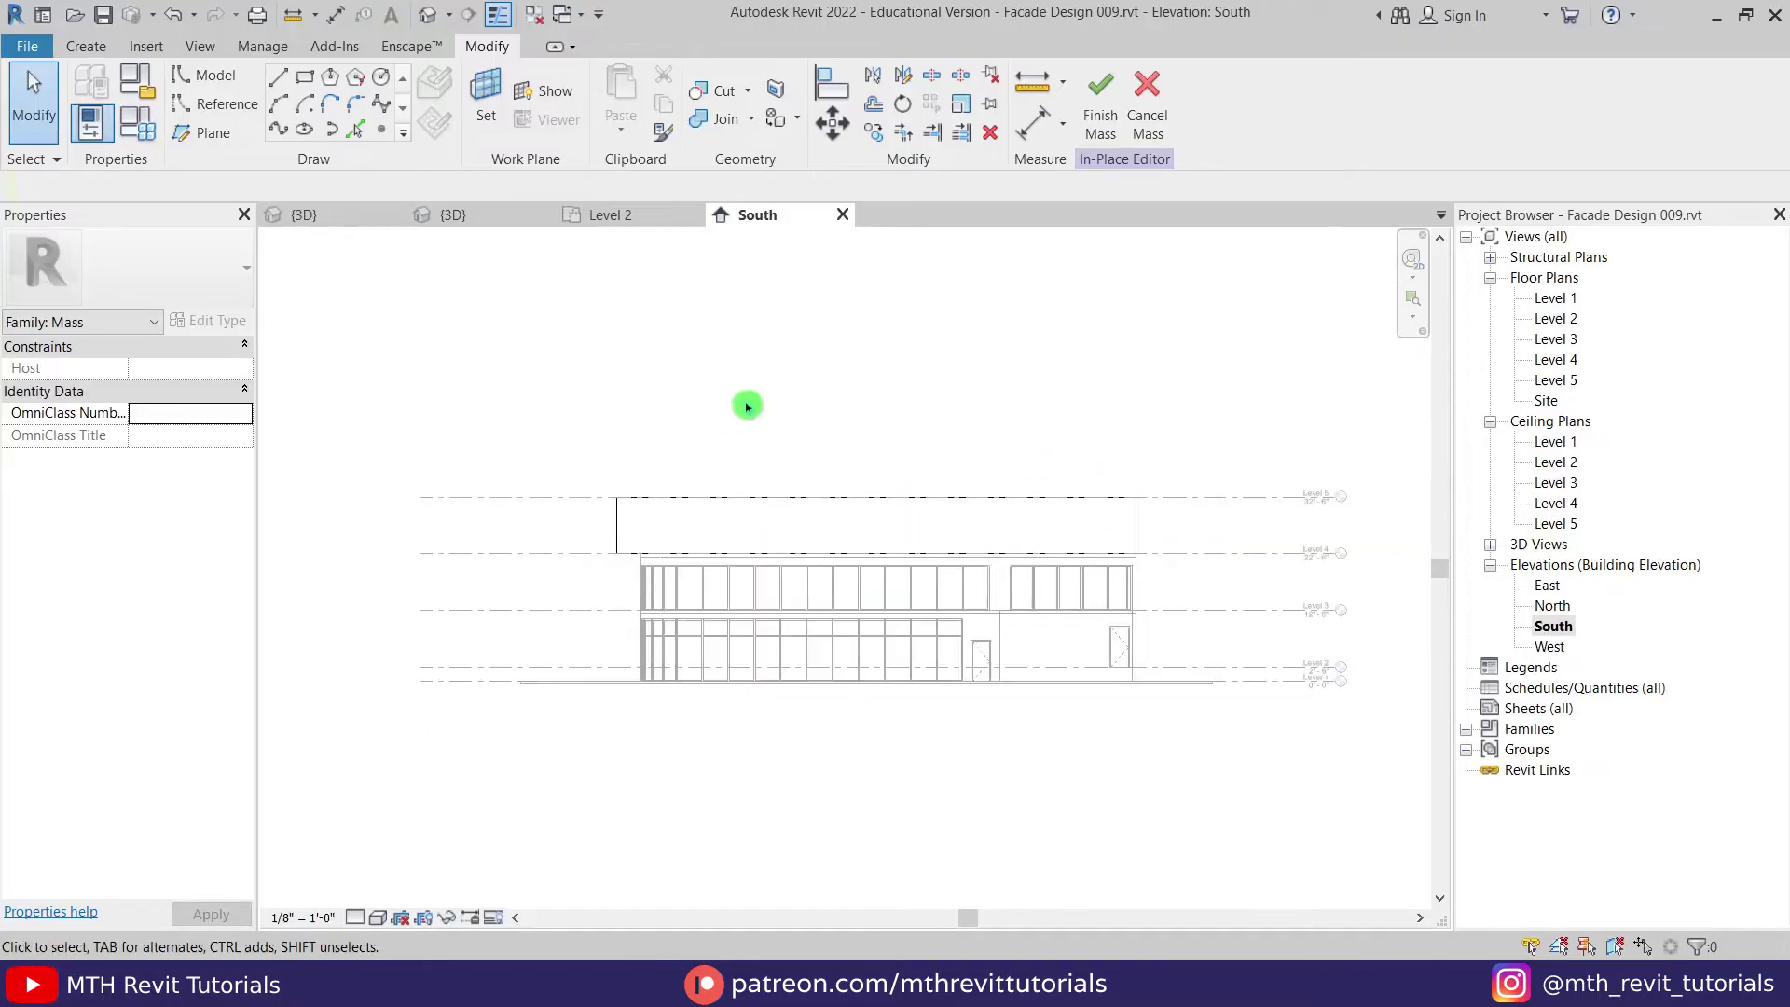
# Step: In the {3D} view, select the facade form's face and apply Divide Surface
pyautogui.click(322, 224)
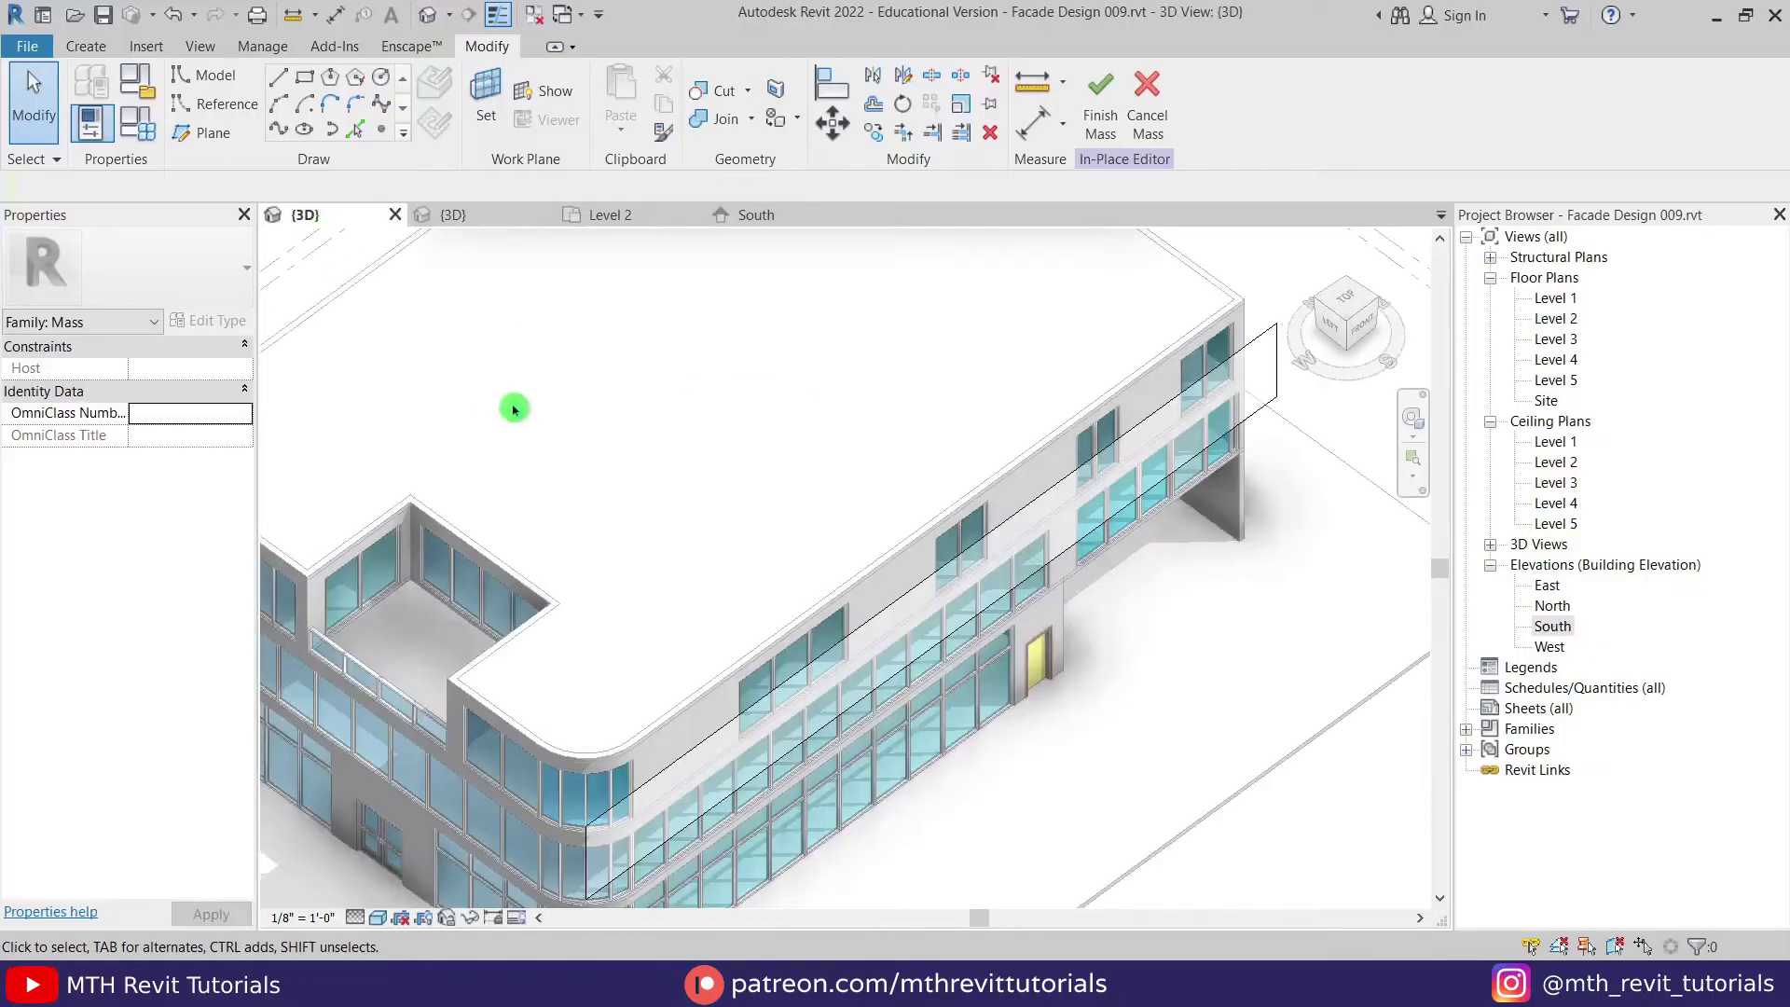
pyautogui.scroll(3, 851, 556)
pyautogui.scroll(1, 890, 549)
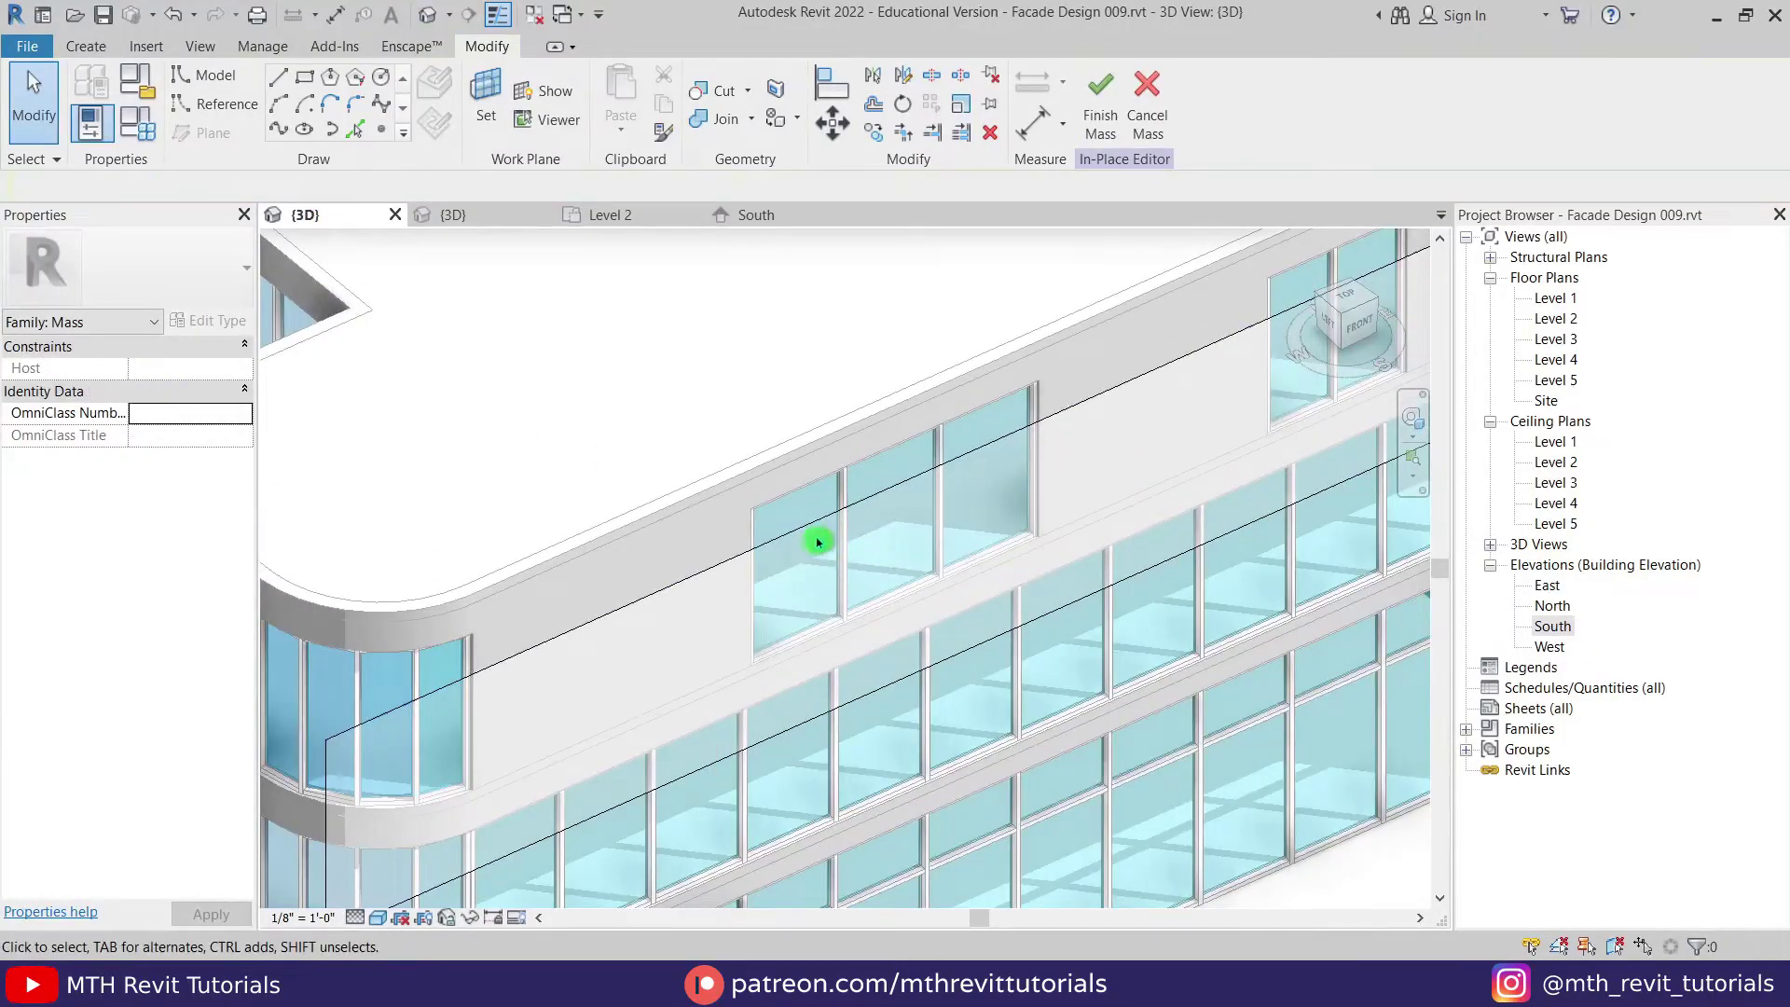
pyautogui.press('Tab')
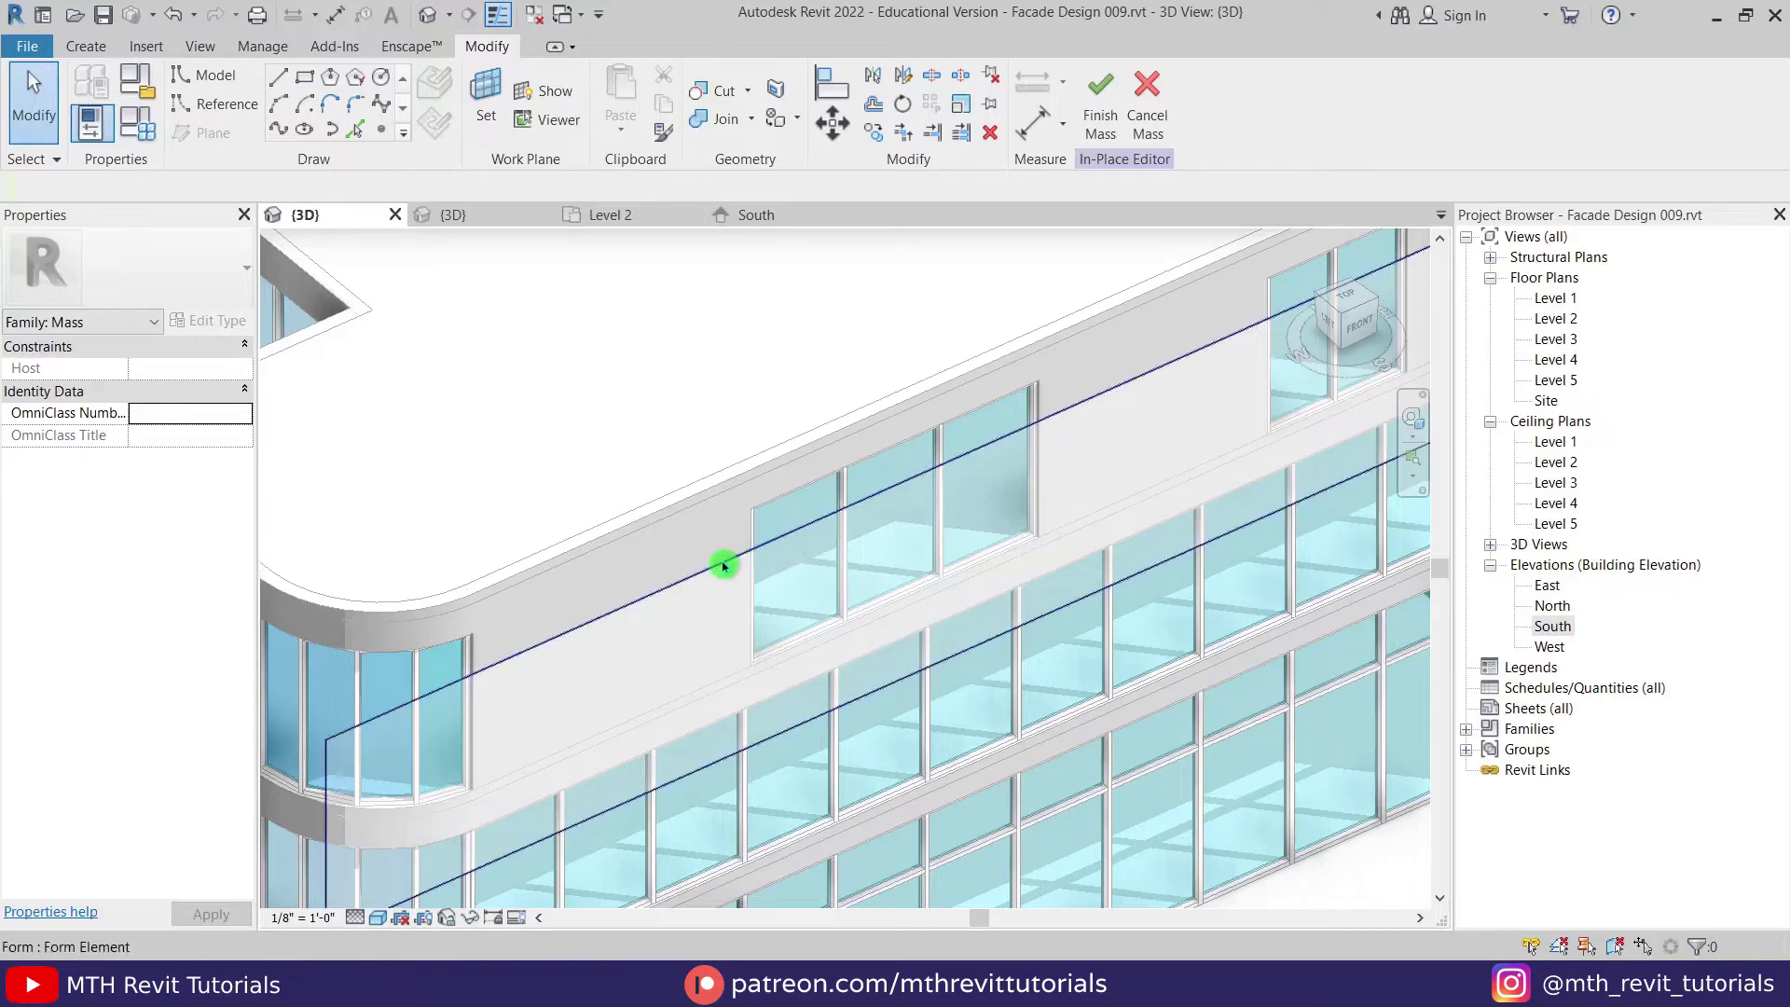
pyautogui.click(723, 566)
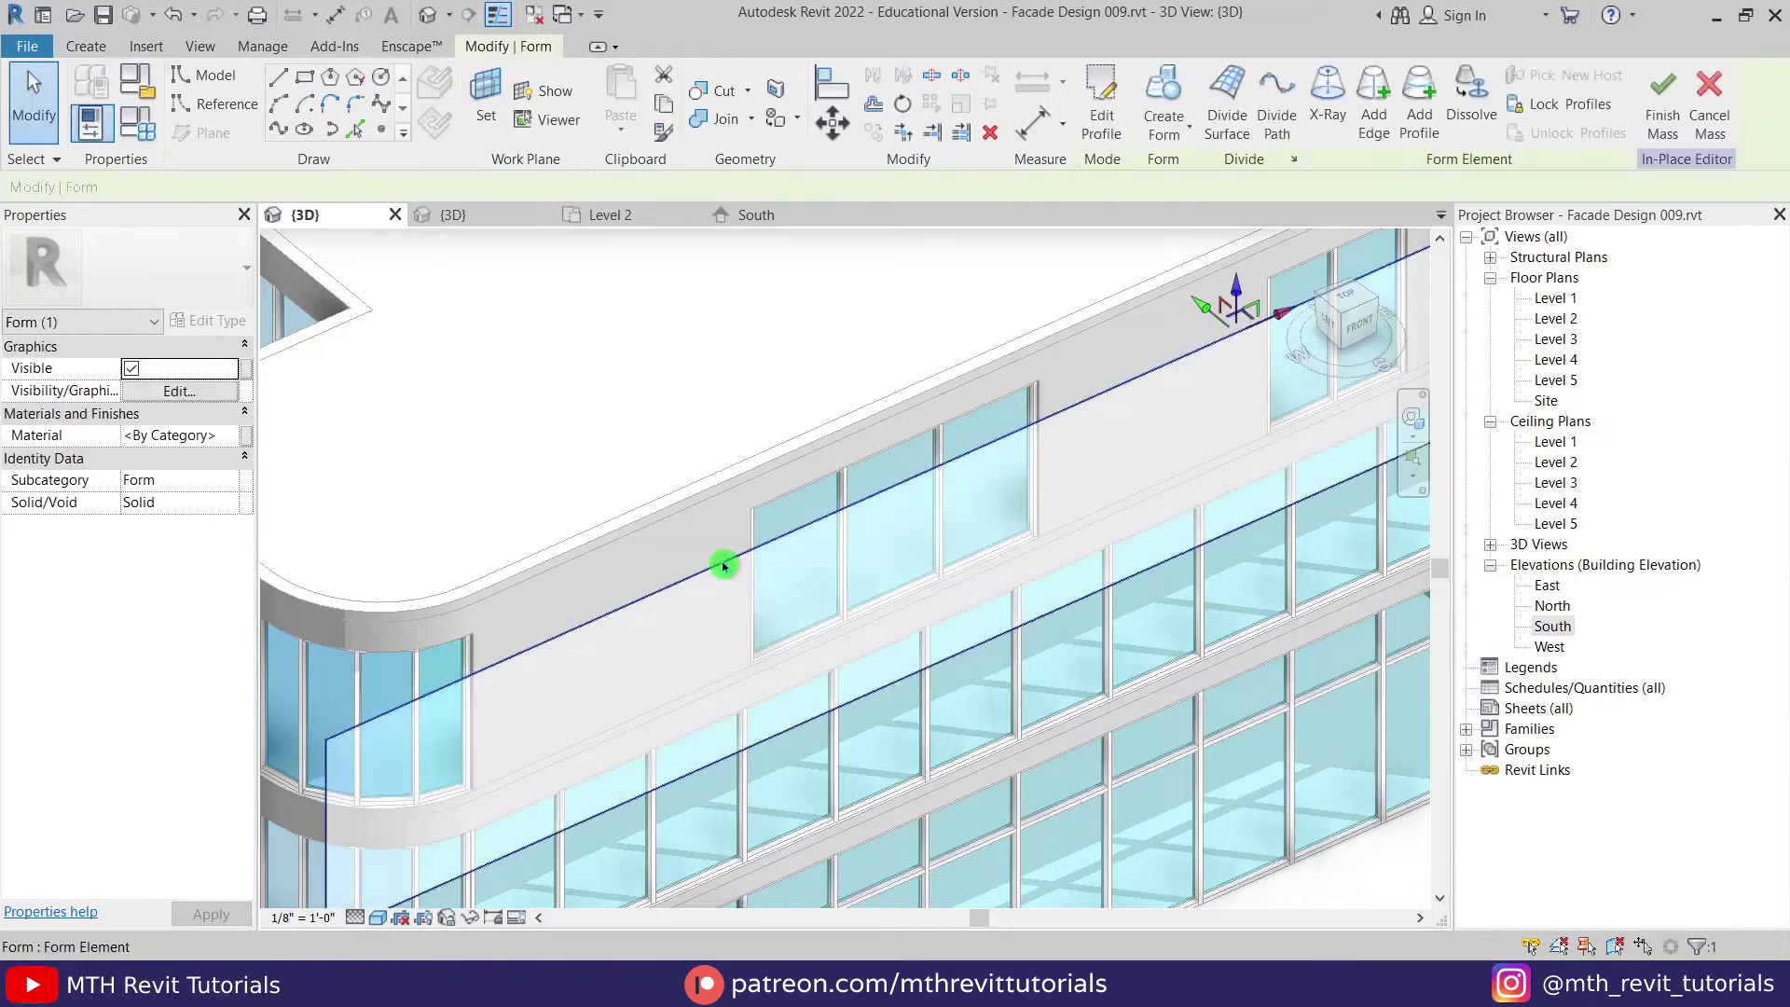
pyautogui.click(786, 618)
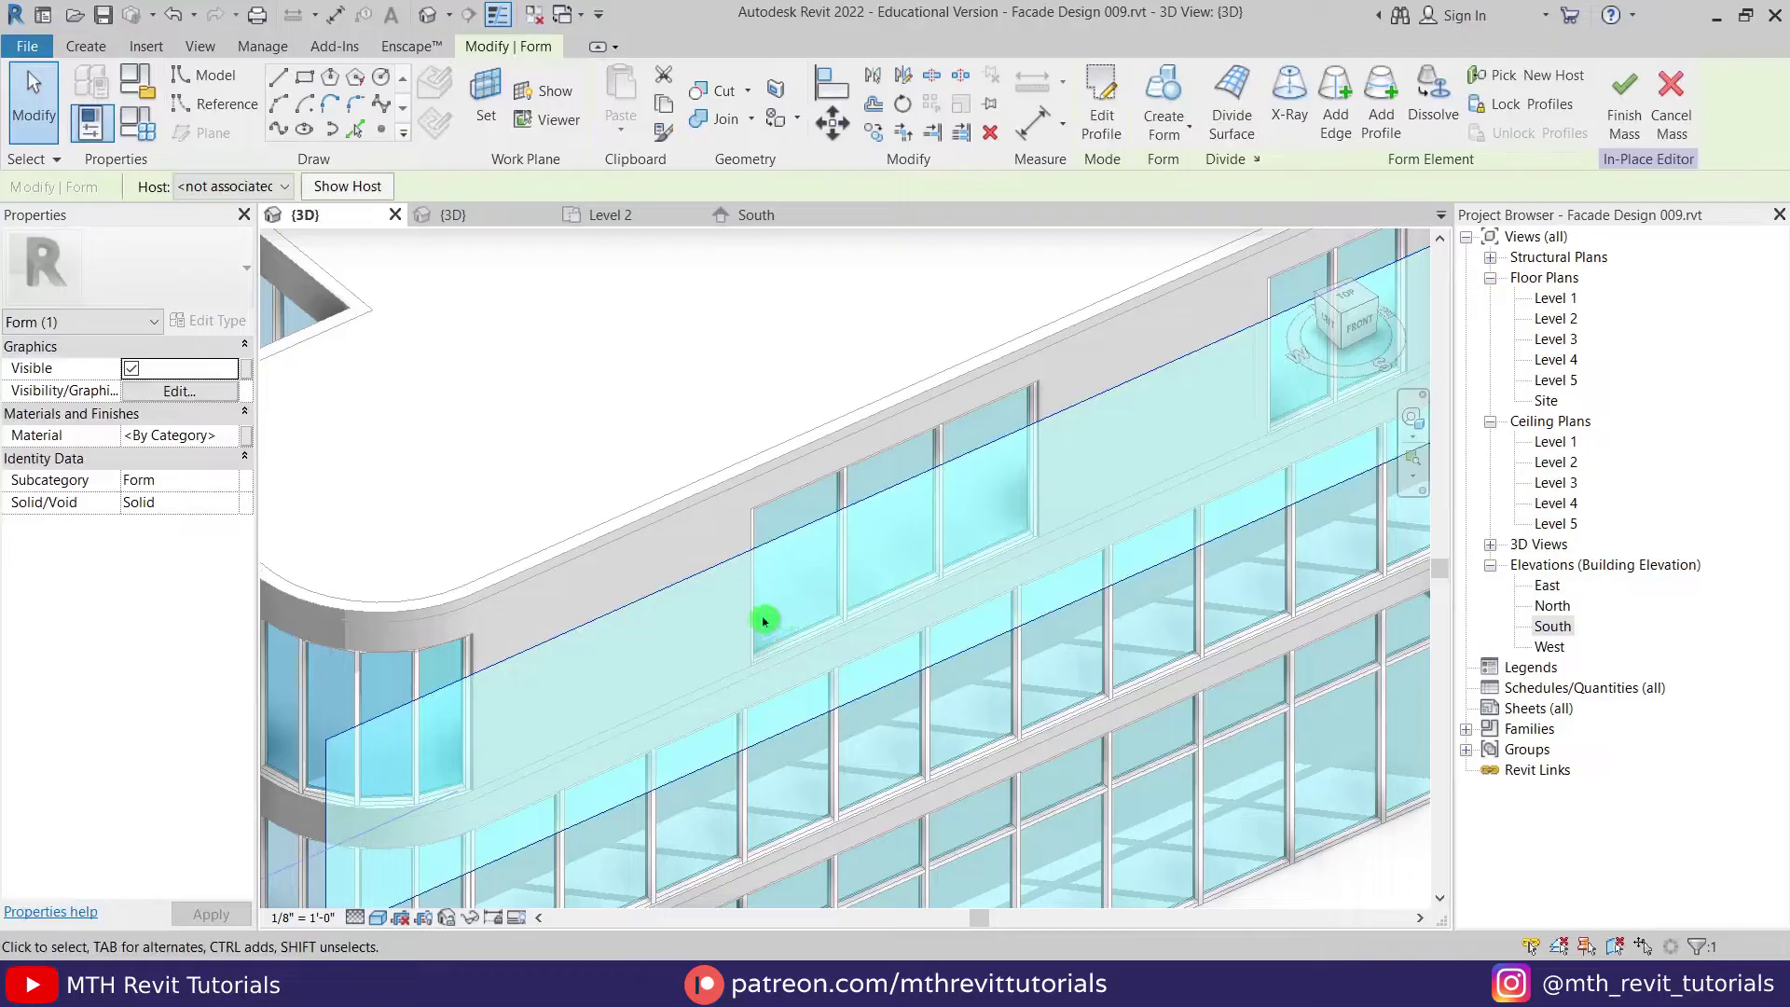
pyautogui.click(1243, 138)
pyautogui.moveTo(1014, 270); pyautogui.dragTo(424, 496, button='middle')
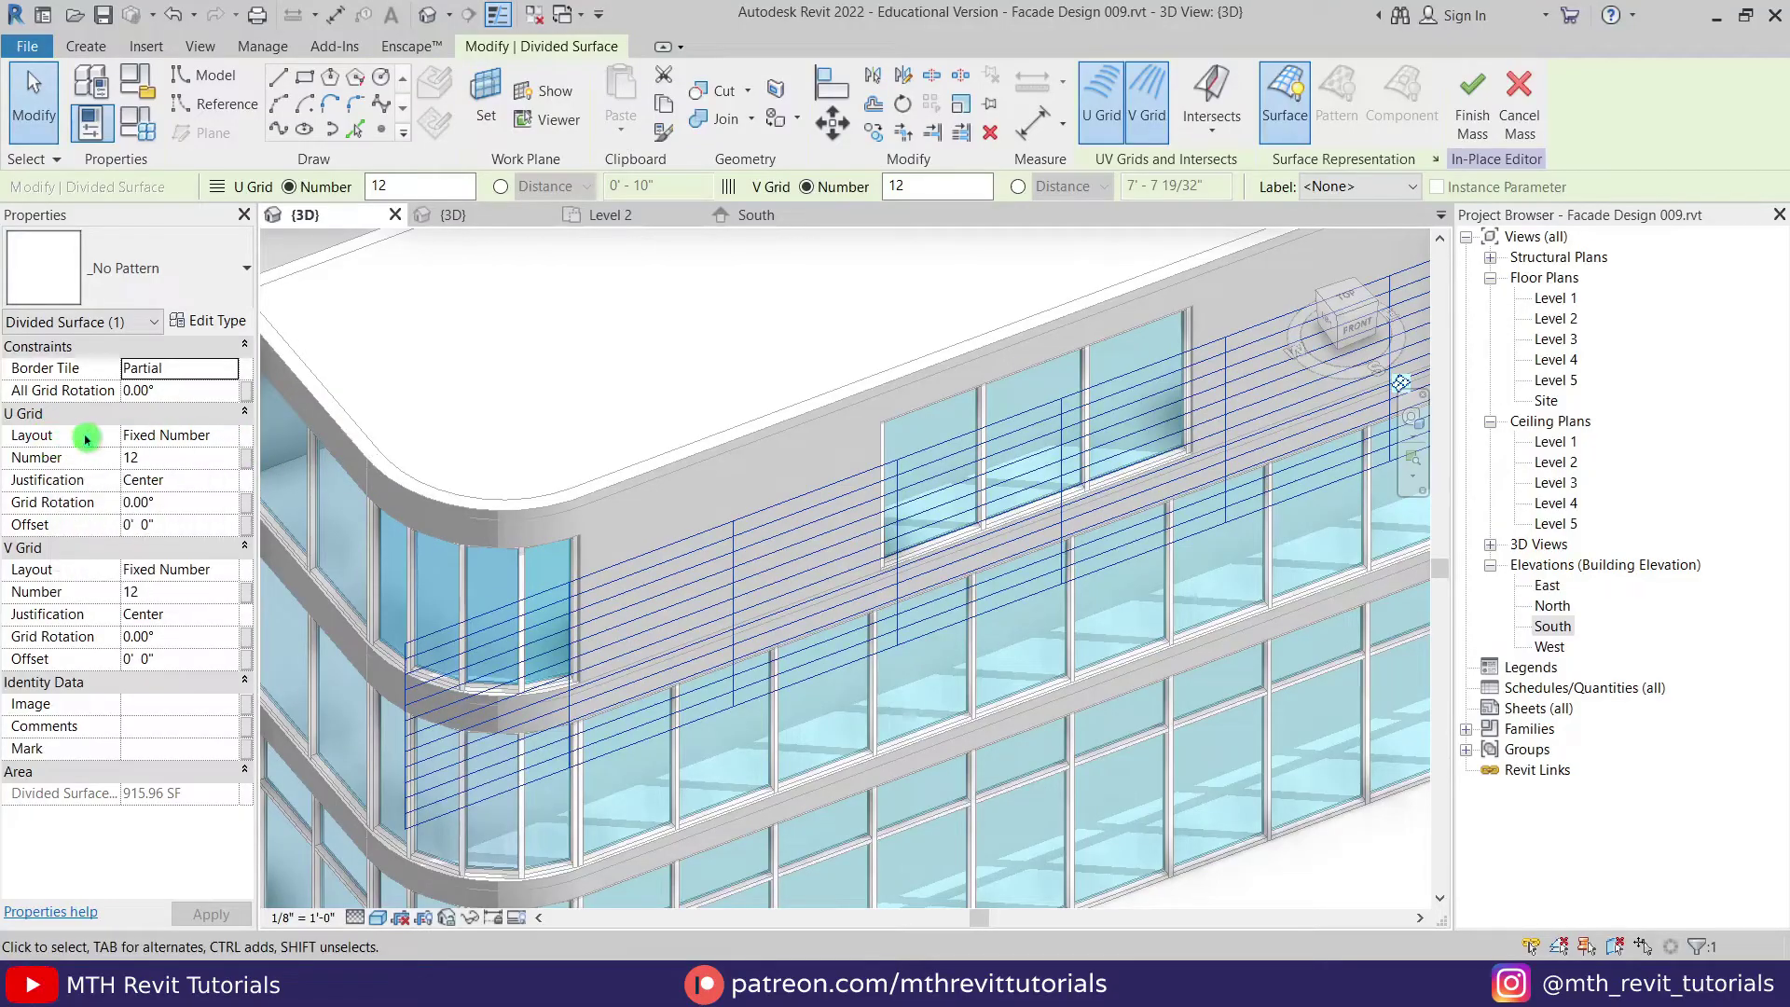
# Step: Set the U Grid layout to Fixed Distance with 10' spacing
pyautogui.click(229, 440)
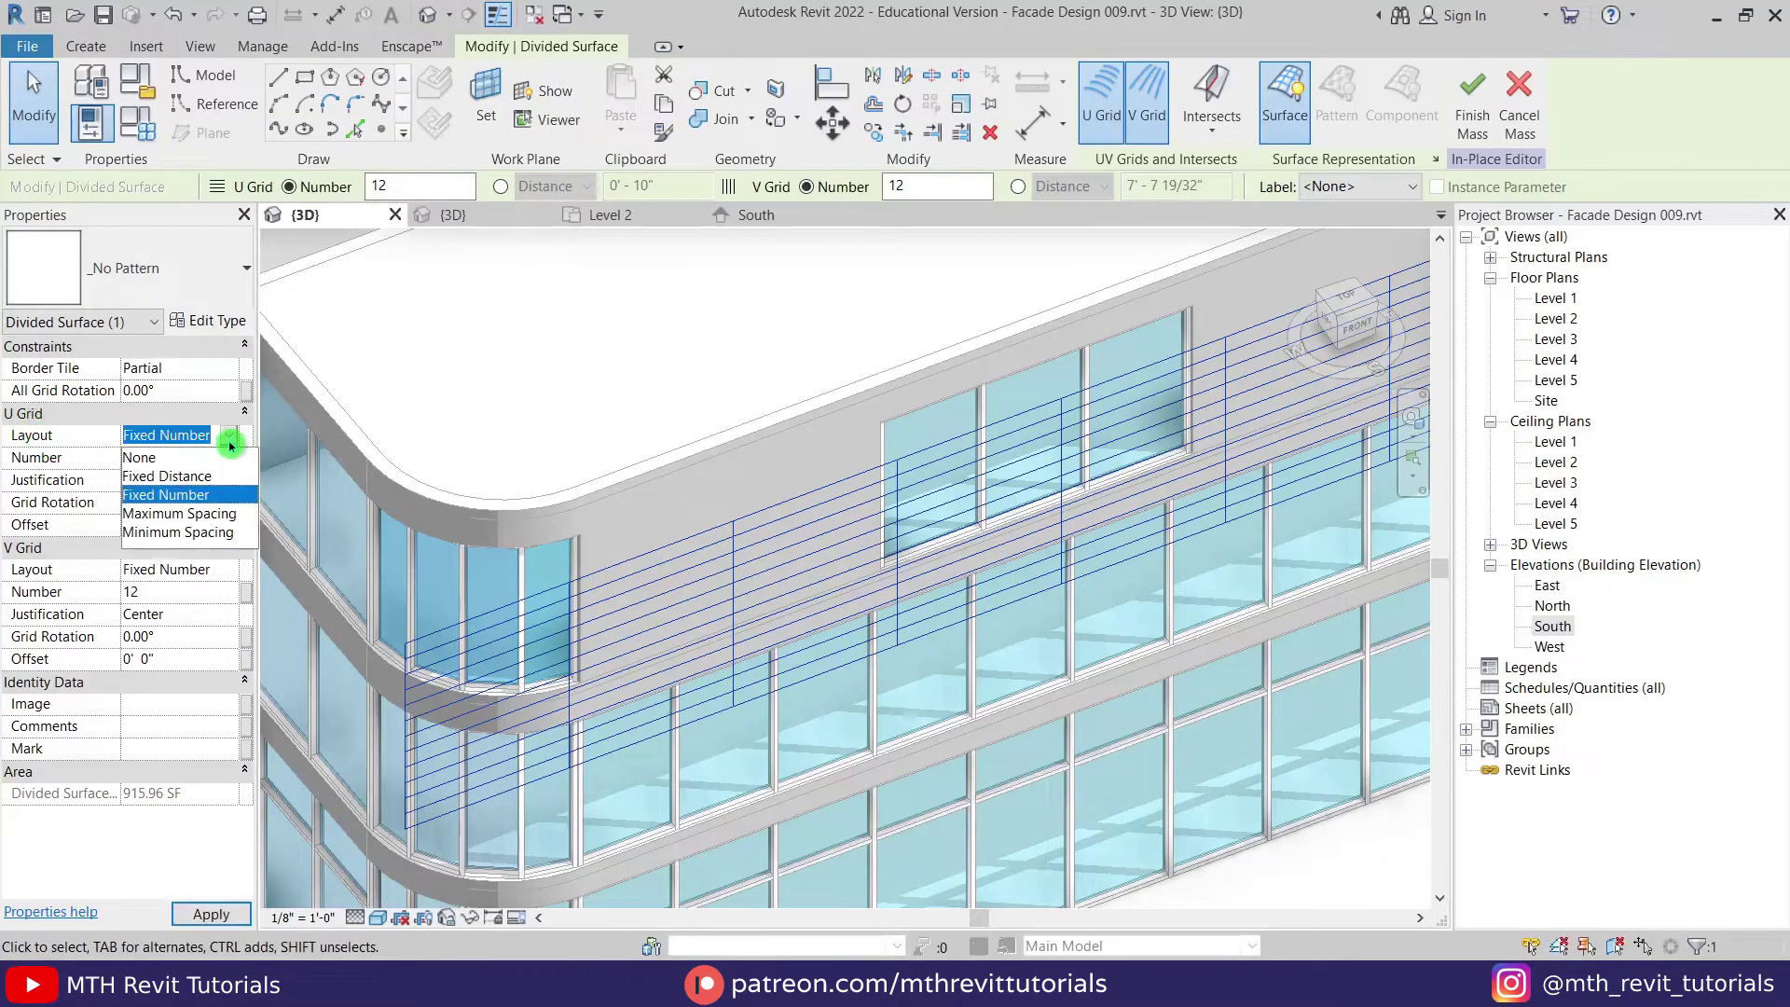
pyautogui.click(185, 477)
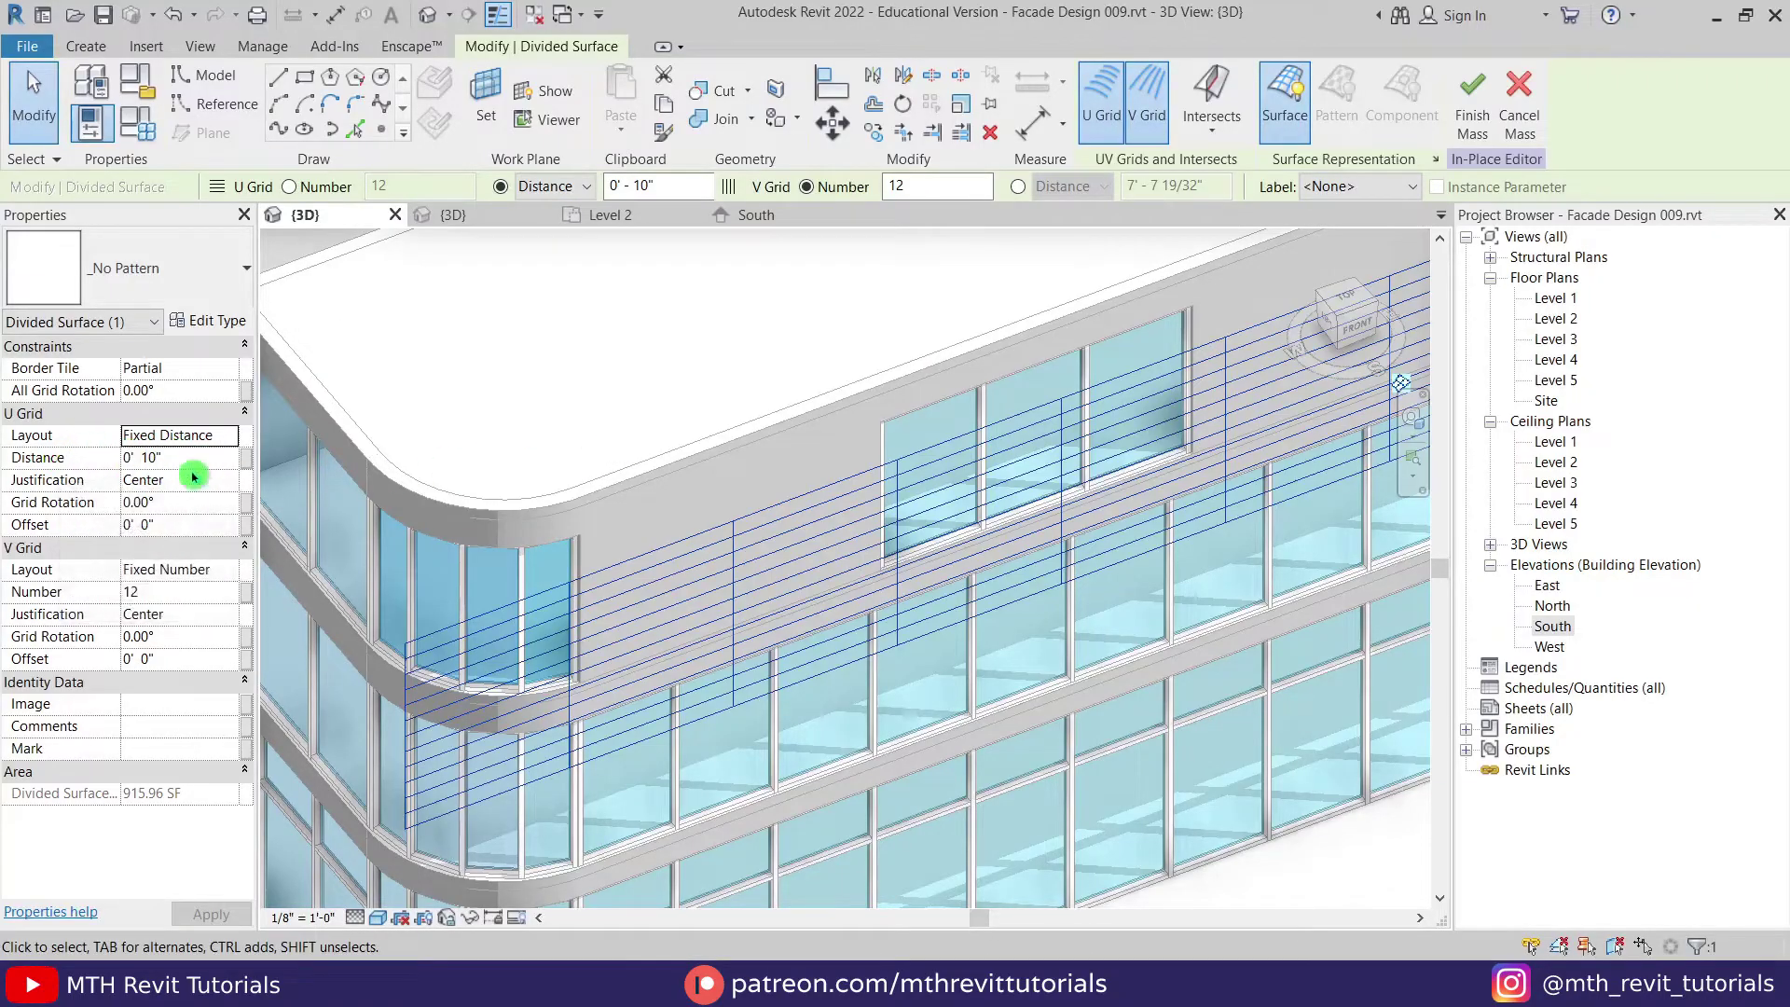
pyautogui.click(191, 457)
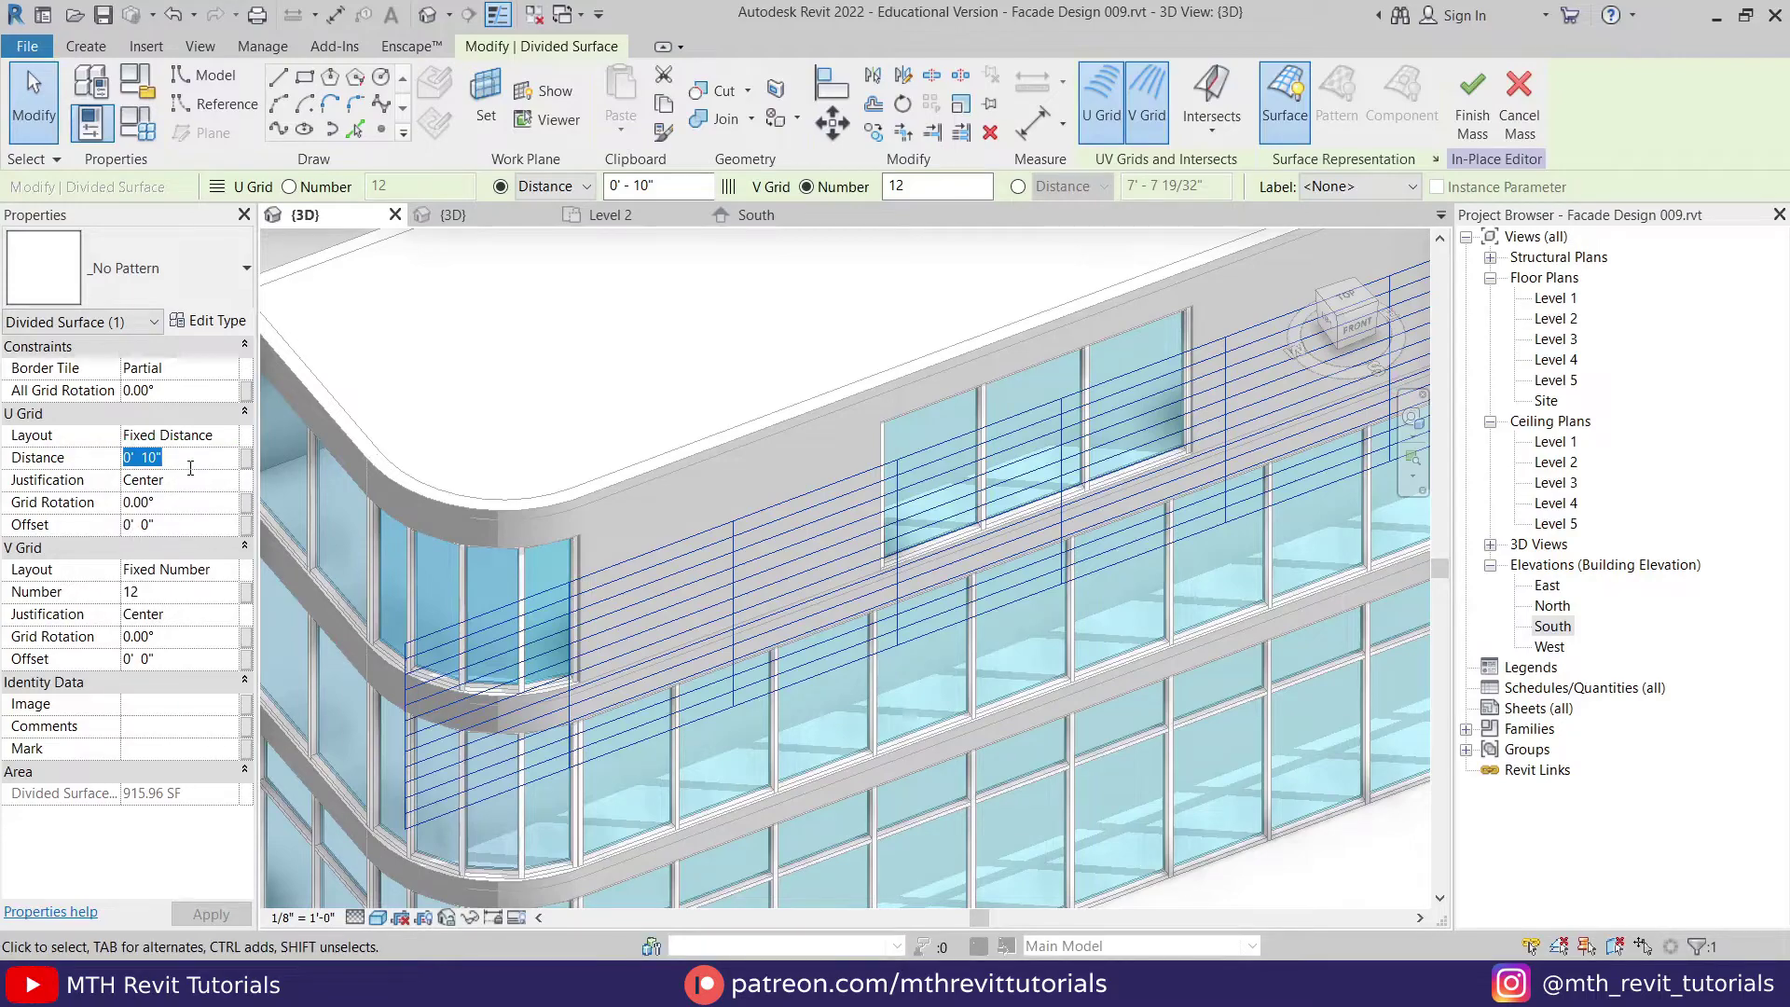
pyautogui.write('10')
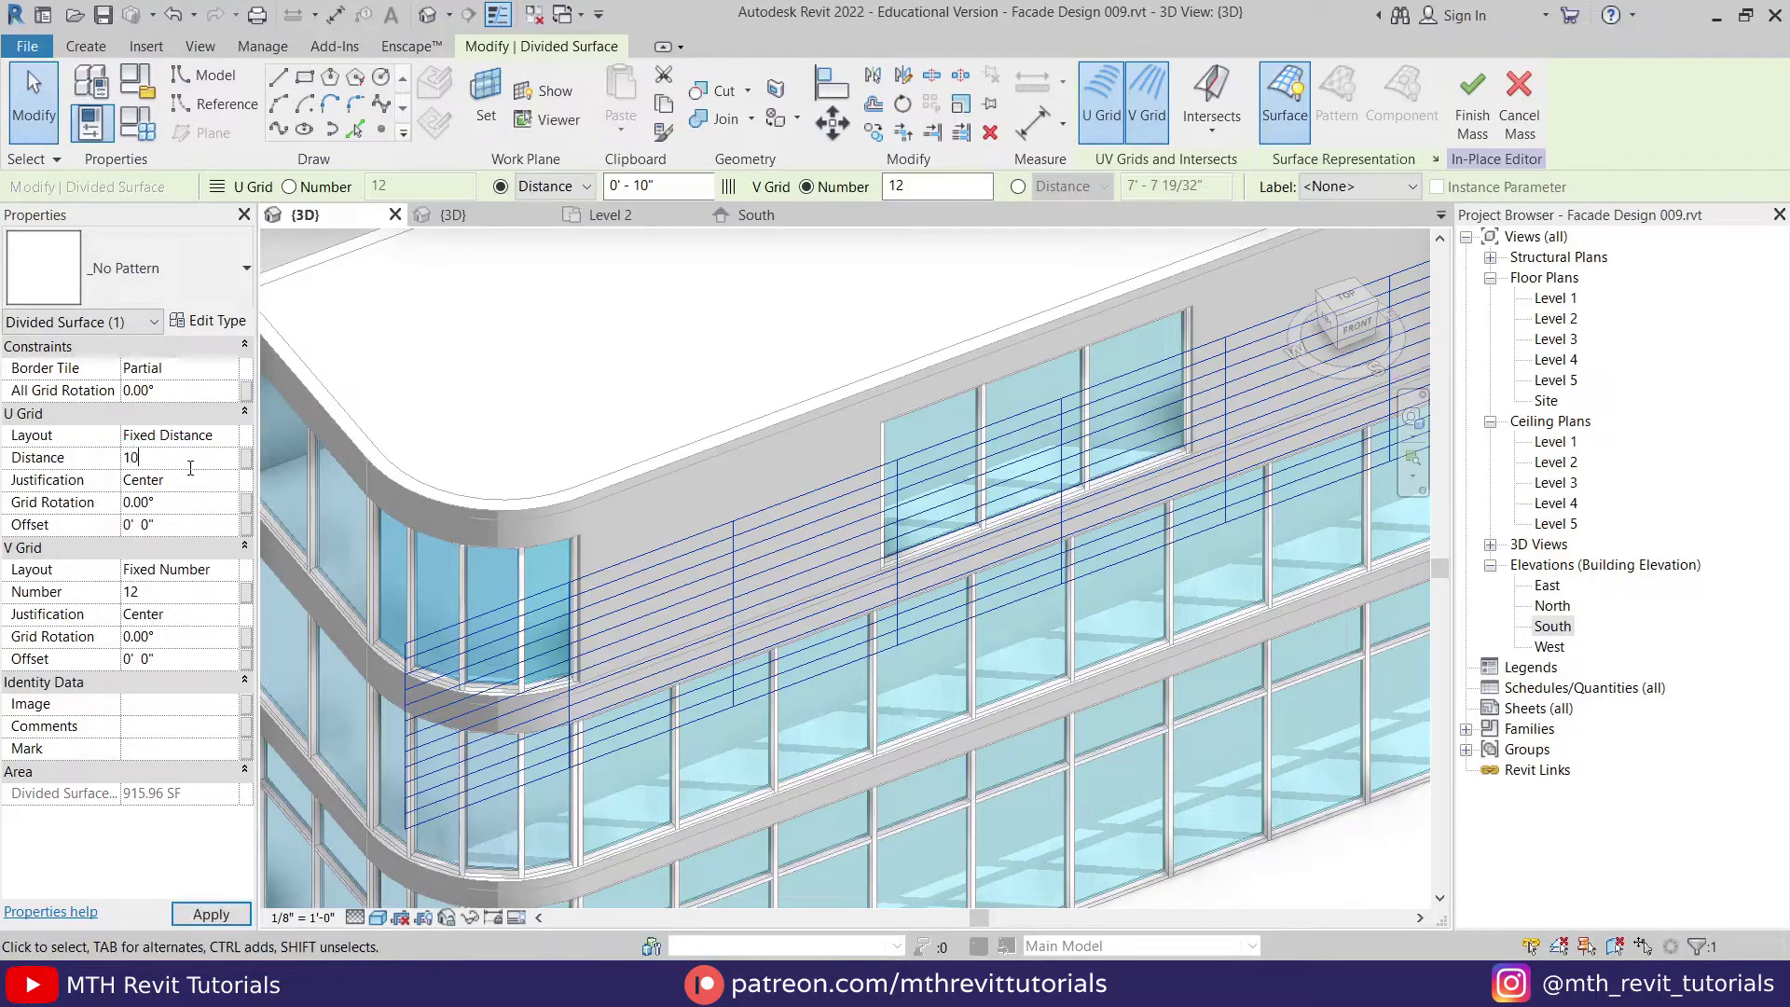
pyautogui.click(56, 566)
# Step: Set the V Grid layout to Fixed Distance with 4' spacing
pyautogui.click(177, 578)
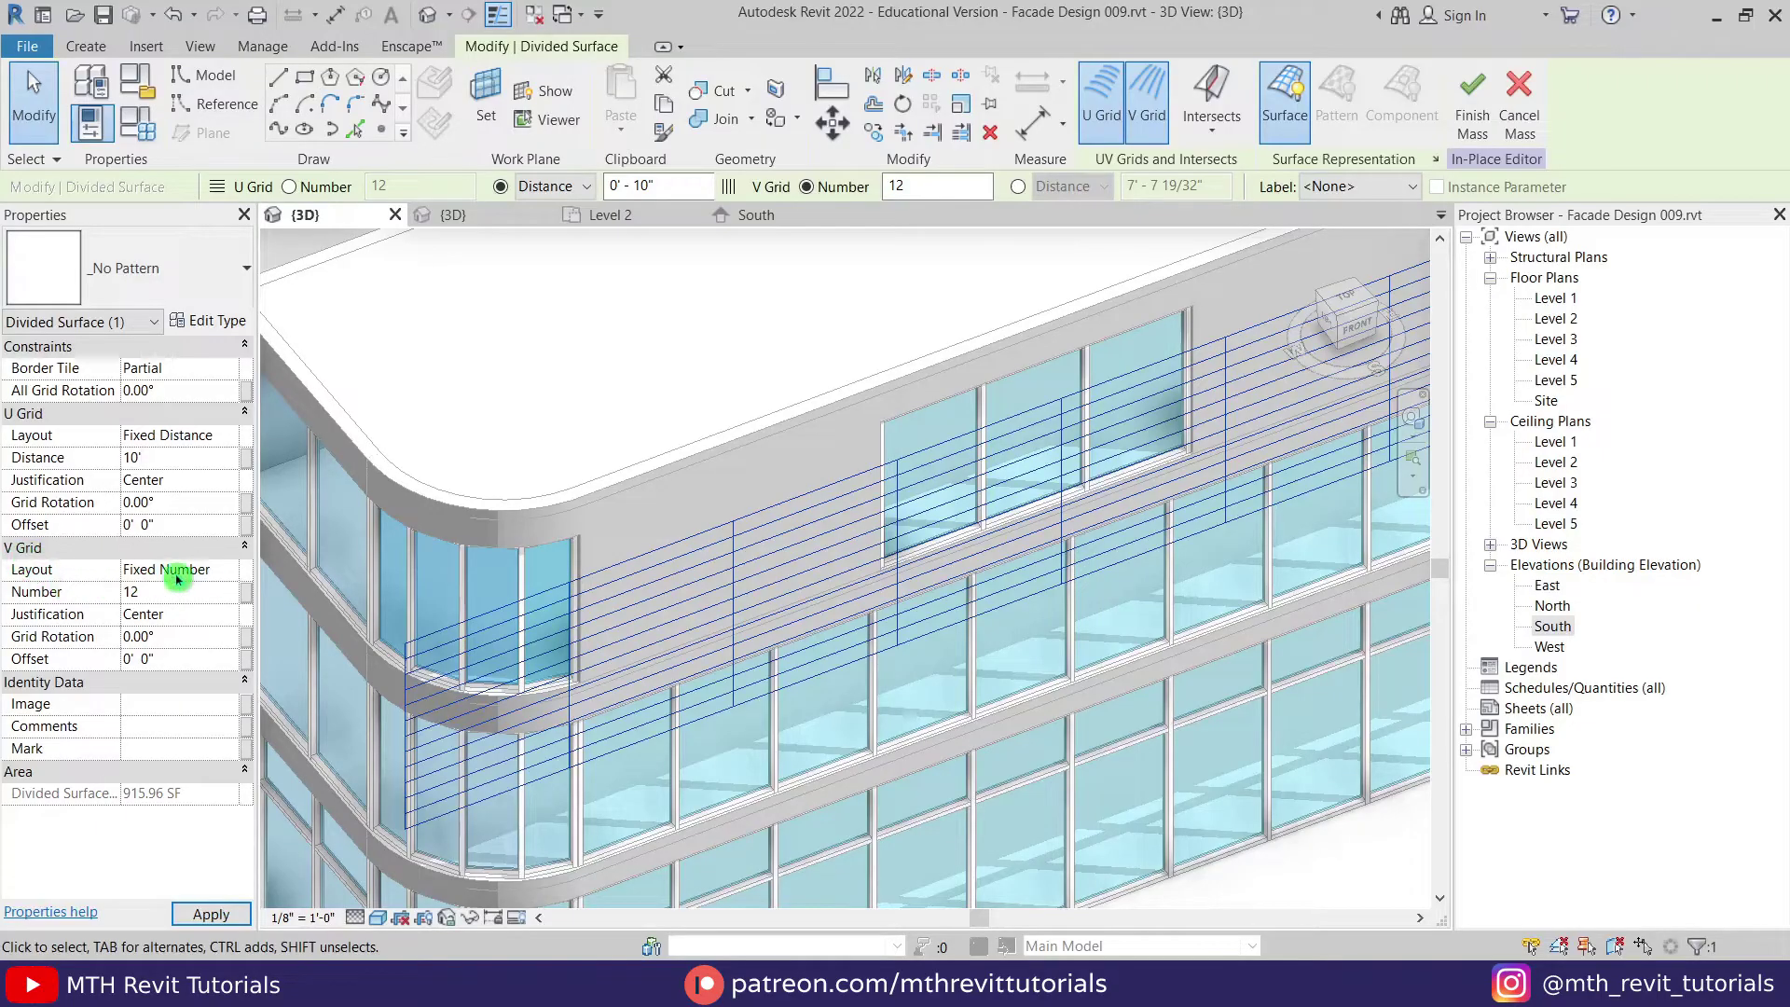
pyautogui.click(224, 573)
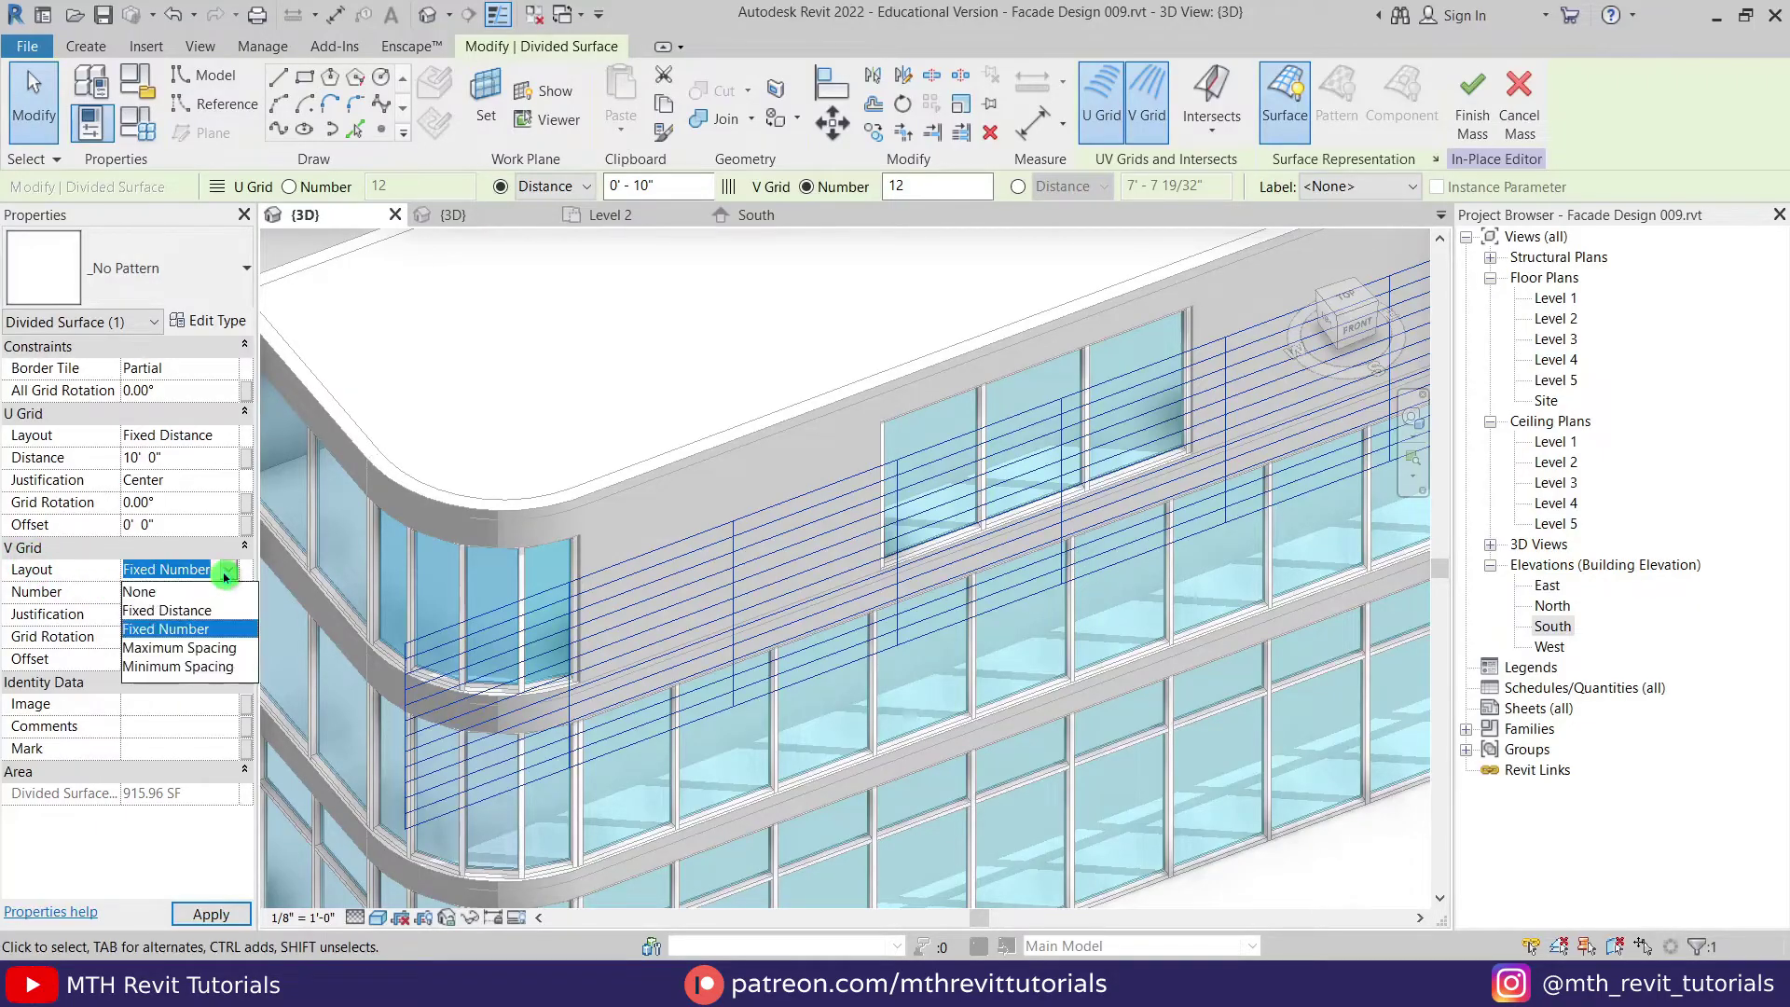
pyautogui.click(204, 611)
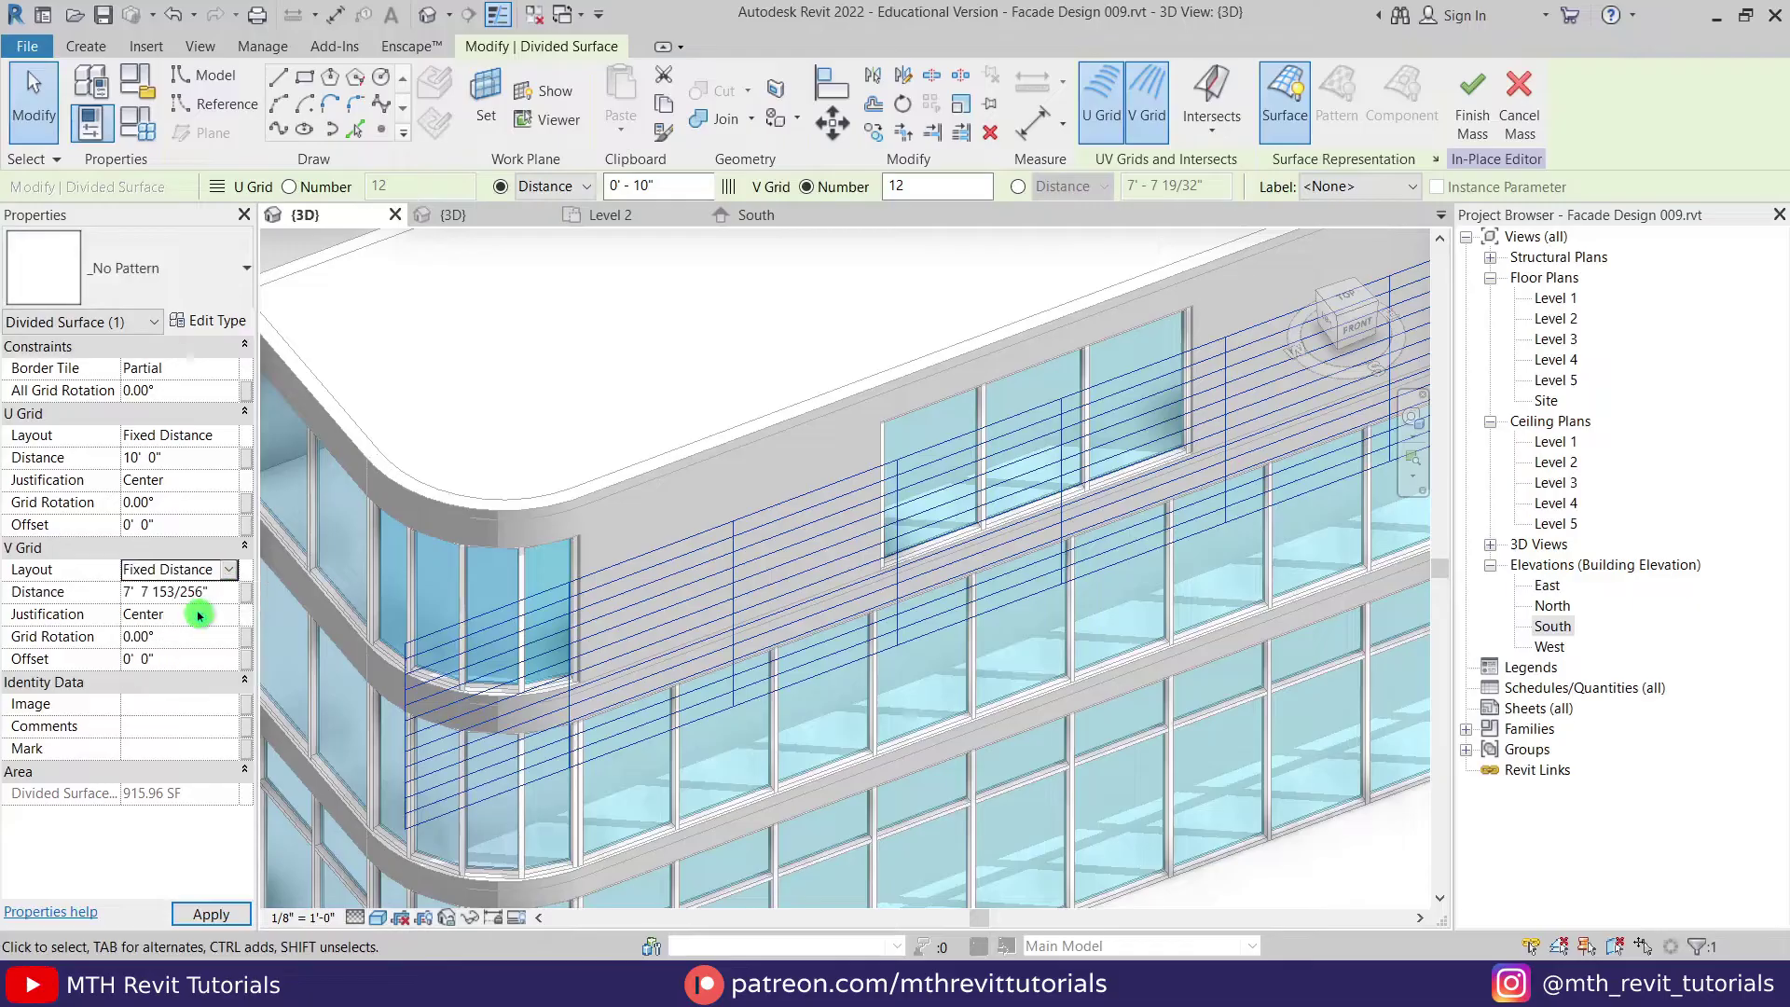
pyautogui.click(224, 598)
pyautogui.write("4'  0")
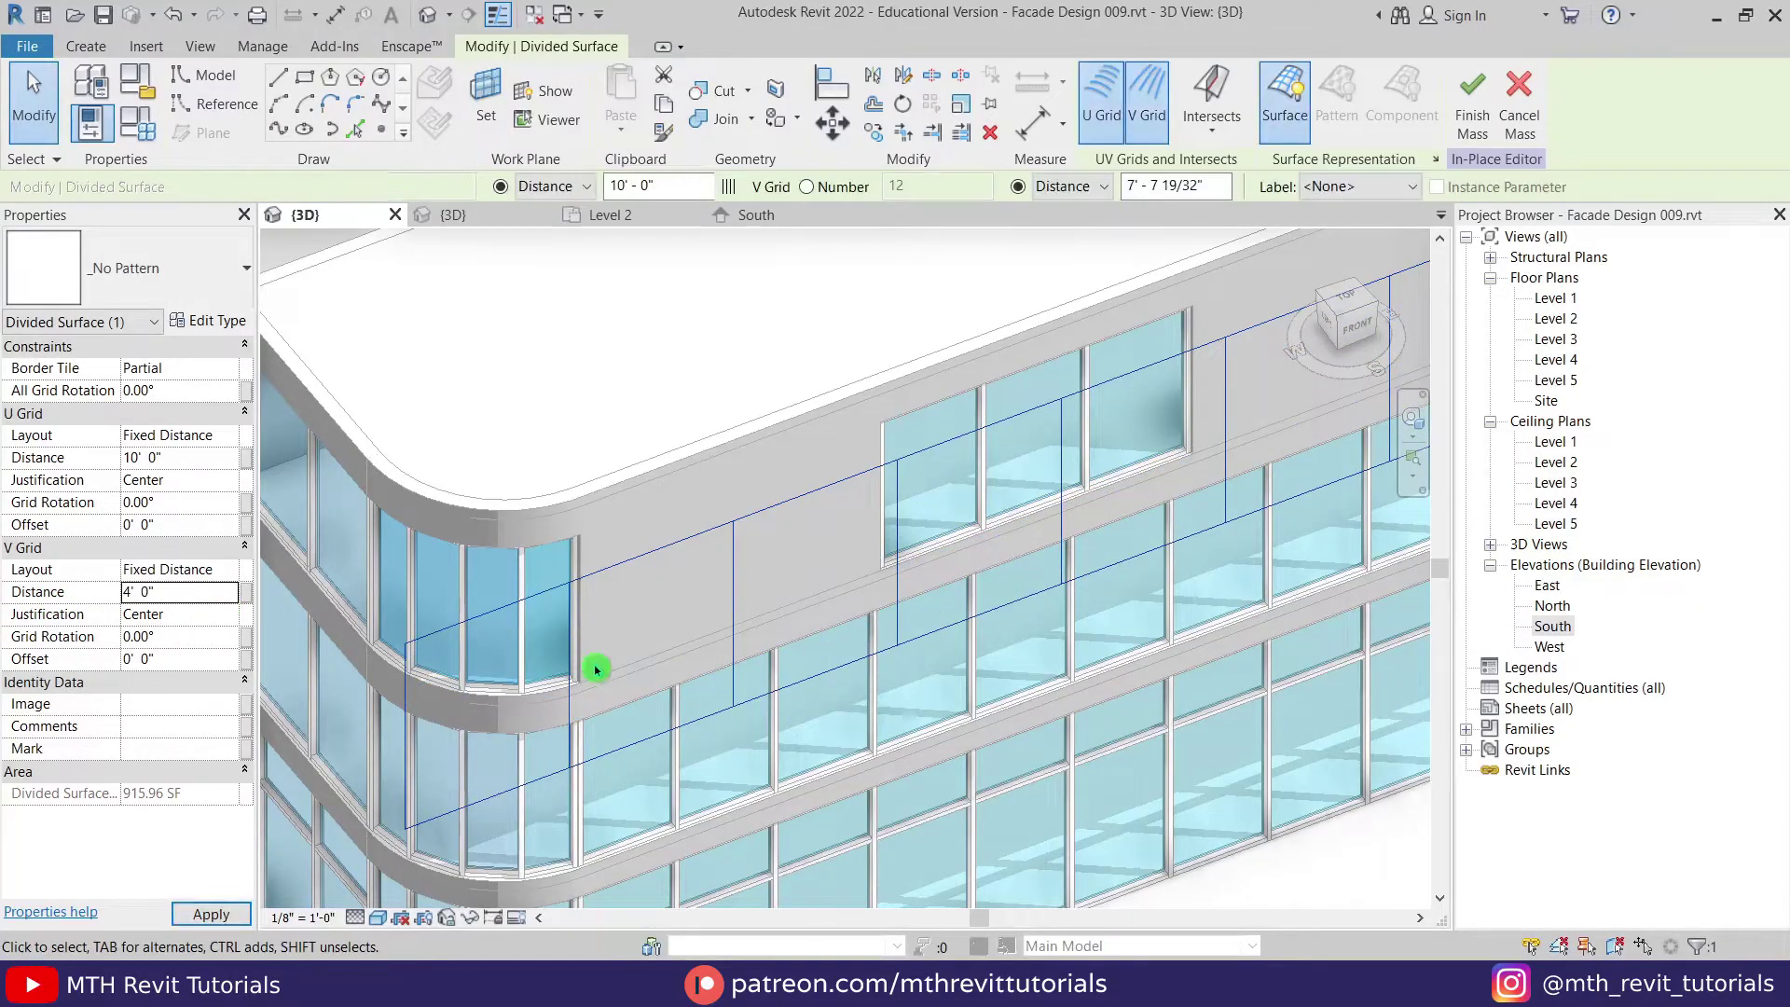
pyautogui.scroll(-3, 646, 609)
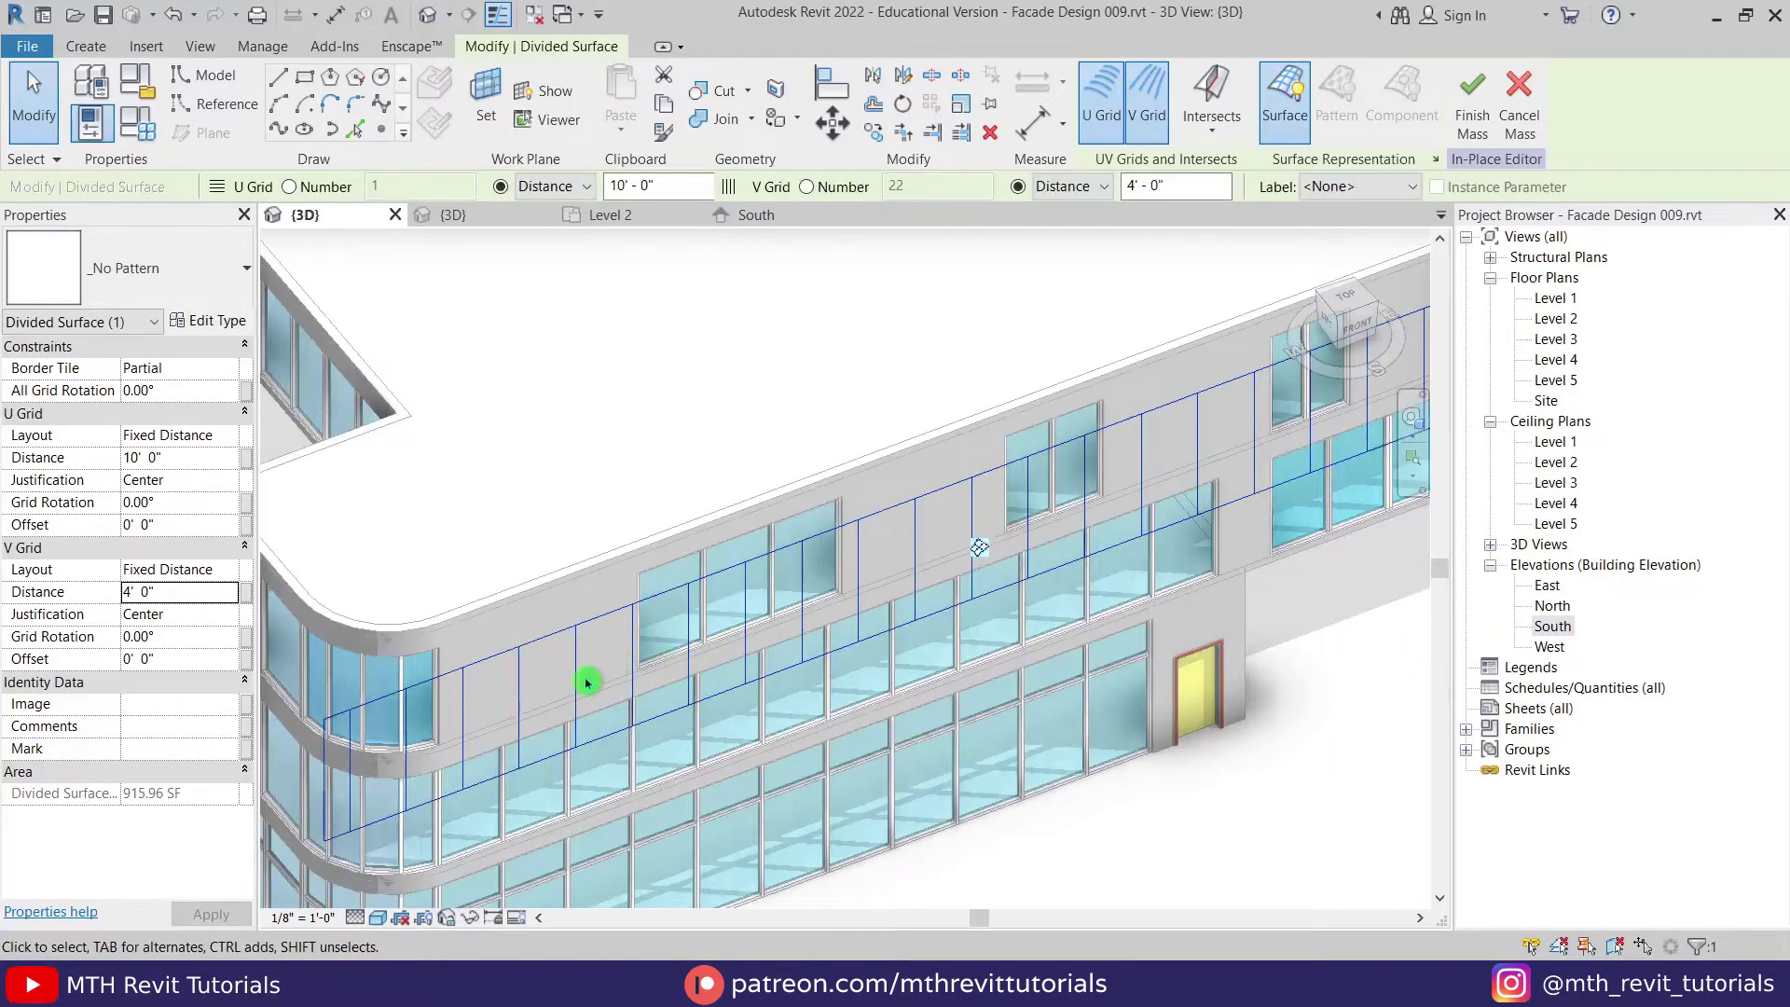
pyautogui.scroll(2, 590, 683)
pyautogui.click(554, 666)
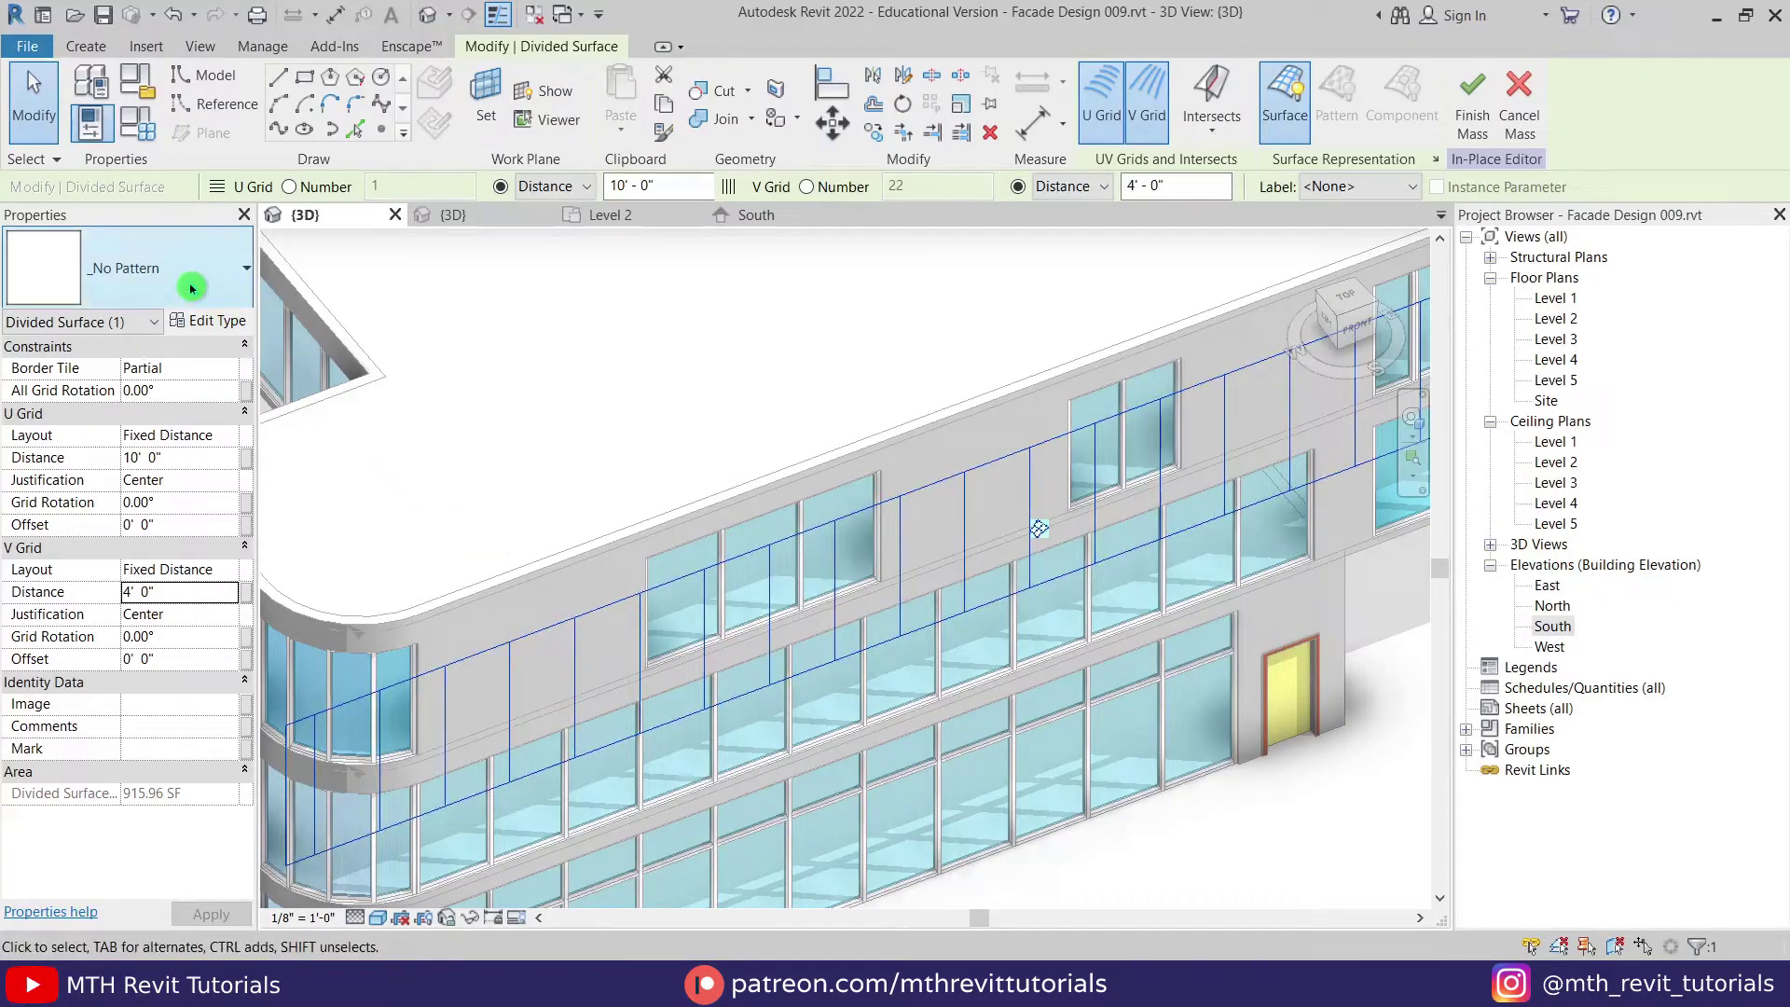
# Step: Apply the Aluminum Panel pattern to the divided surface
pyautogui.click(228, 291)
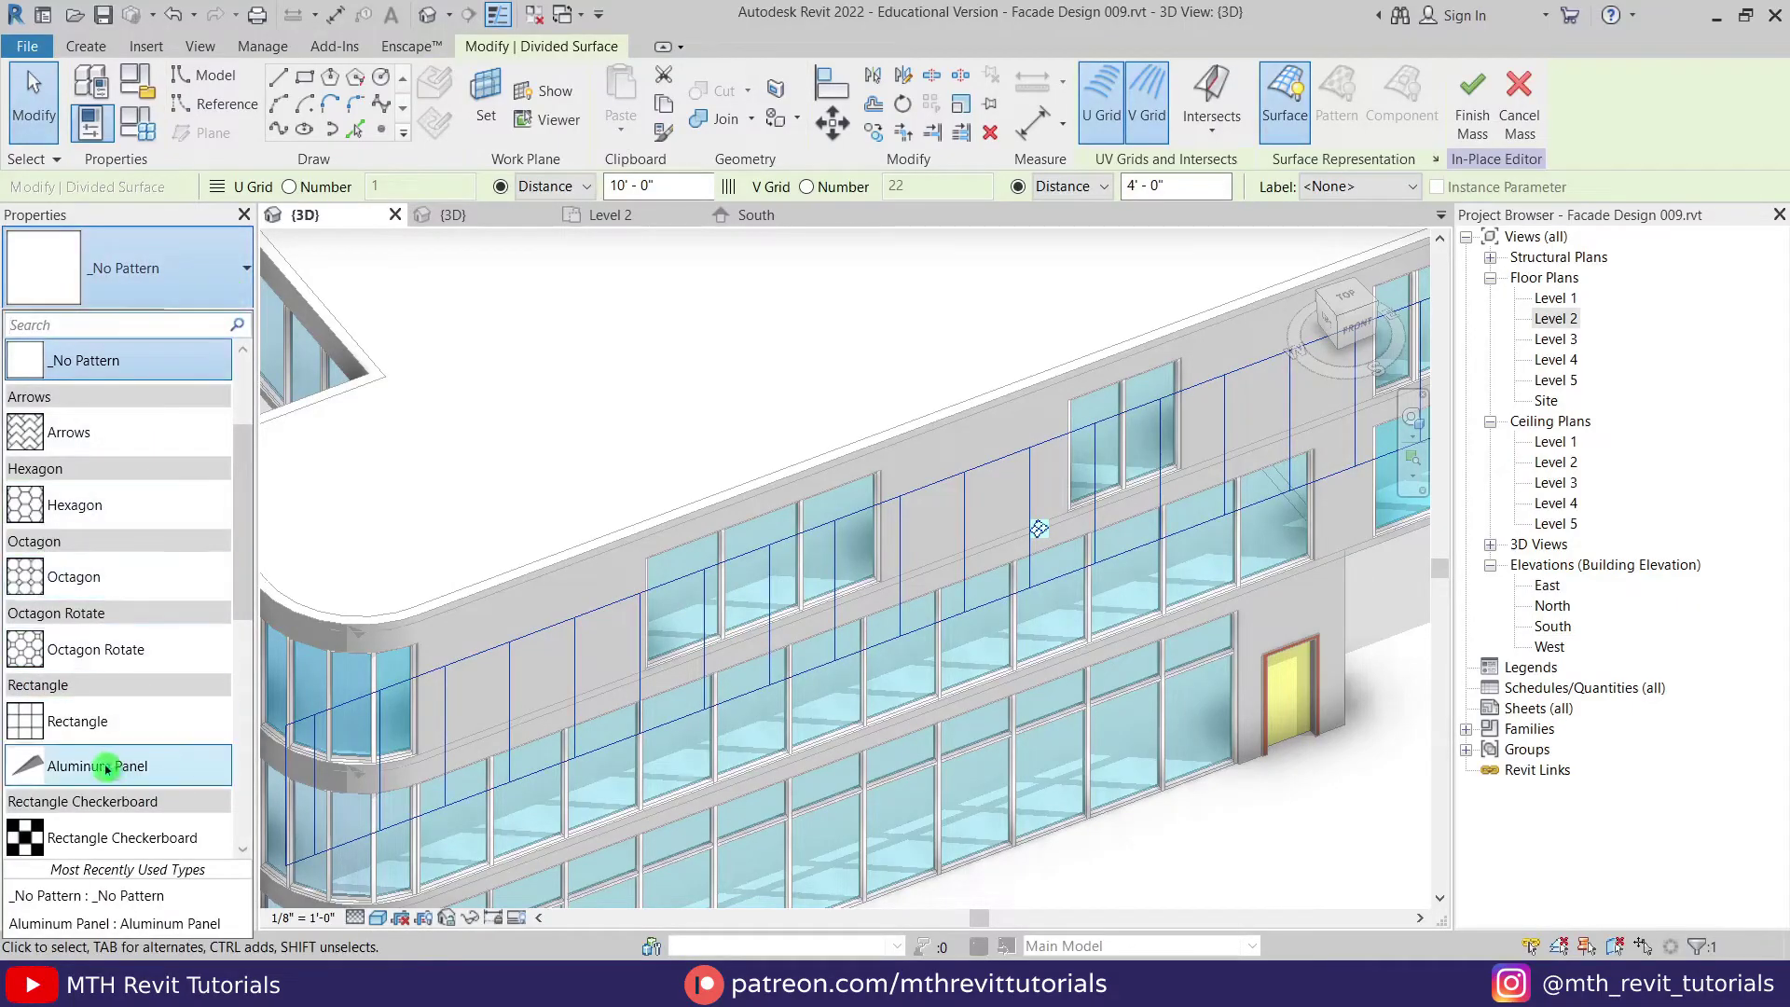
pyautogui.click(101, 766)
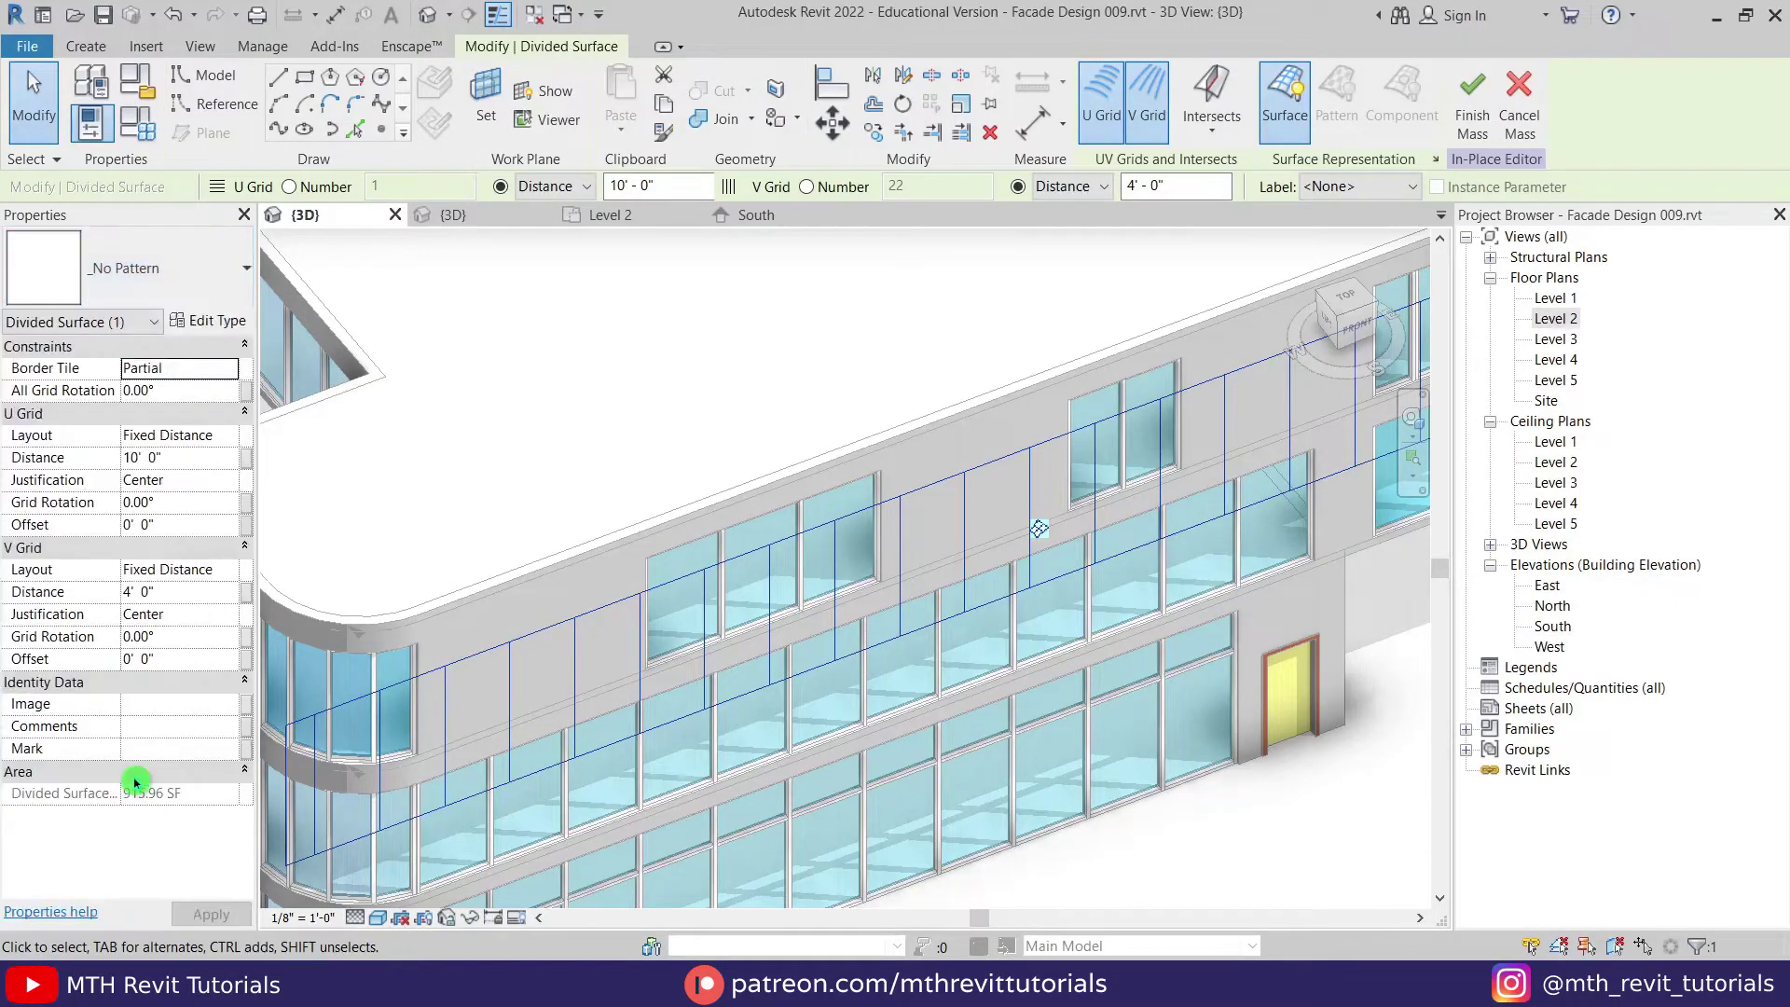
pyautogui.keyDown('shift'); pyautogui.moveTo(581, 720); pyautogui.dragTo(790, 678, button='middle'); pyautogui.keyUp('shift')
pyautogui.press('Escape')
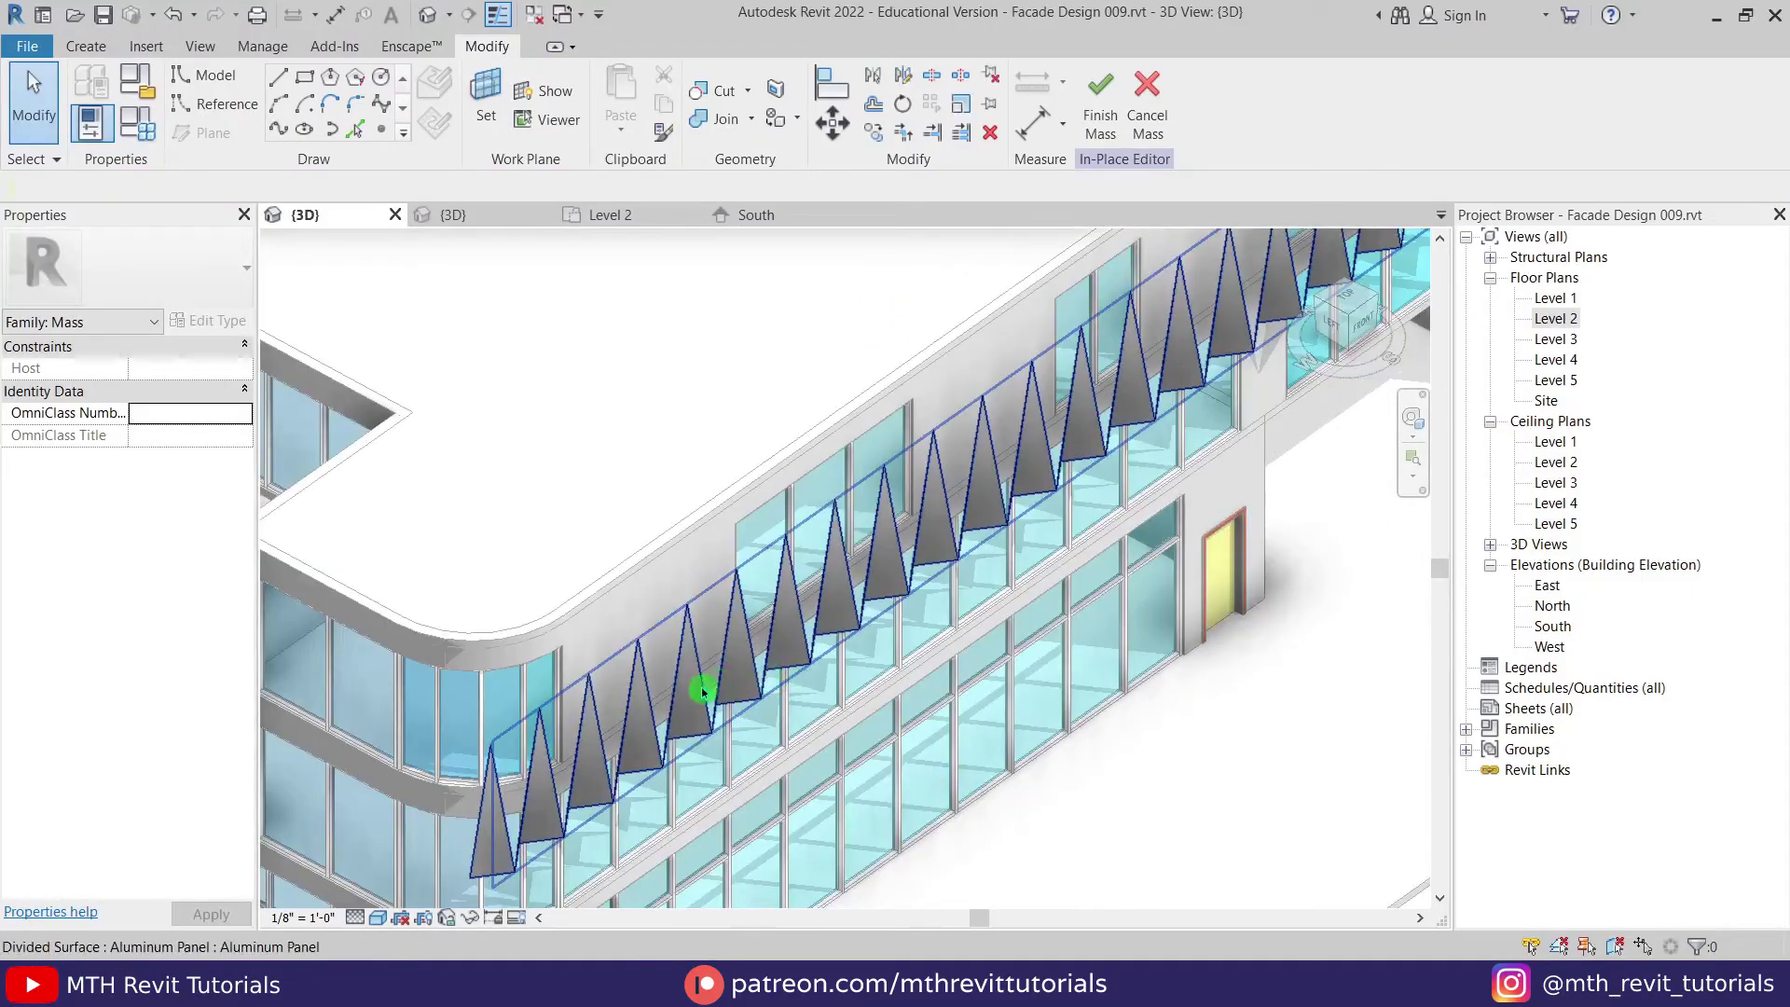
# Step: Turn on Component Flip for the panels and orbit to review them
pyautogui.click(699, 692)
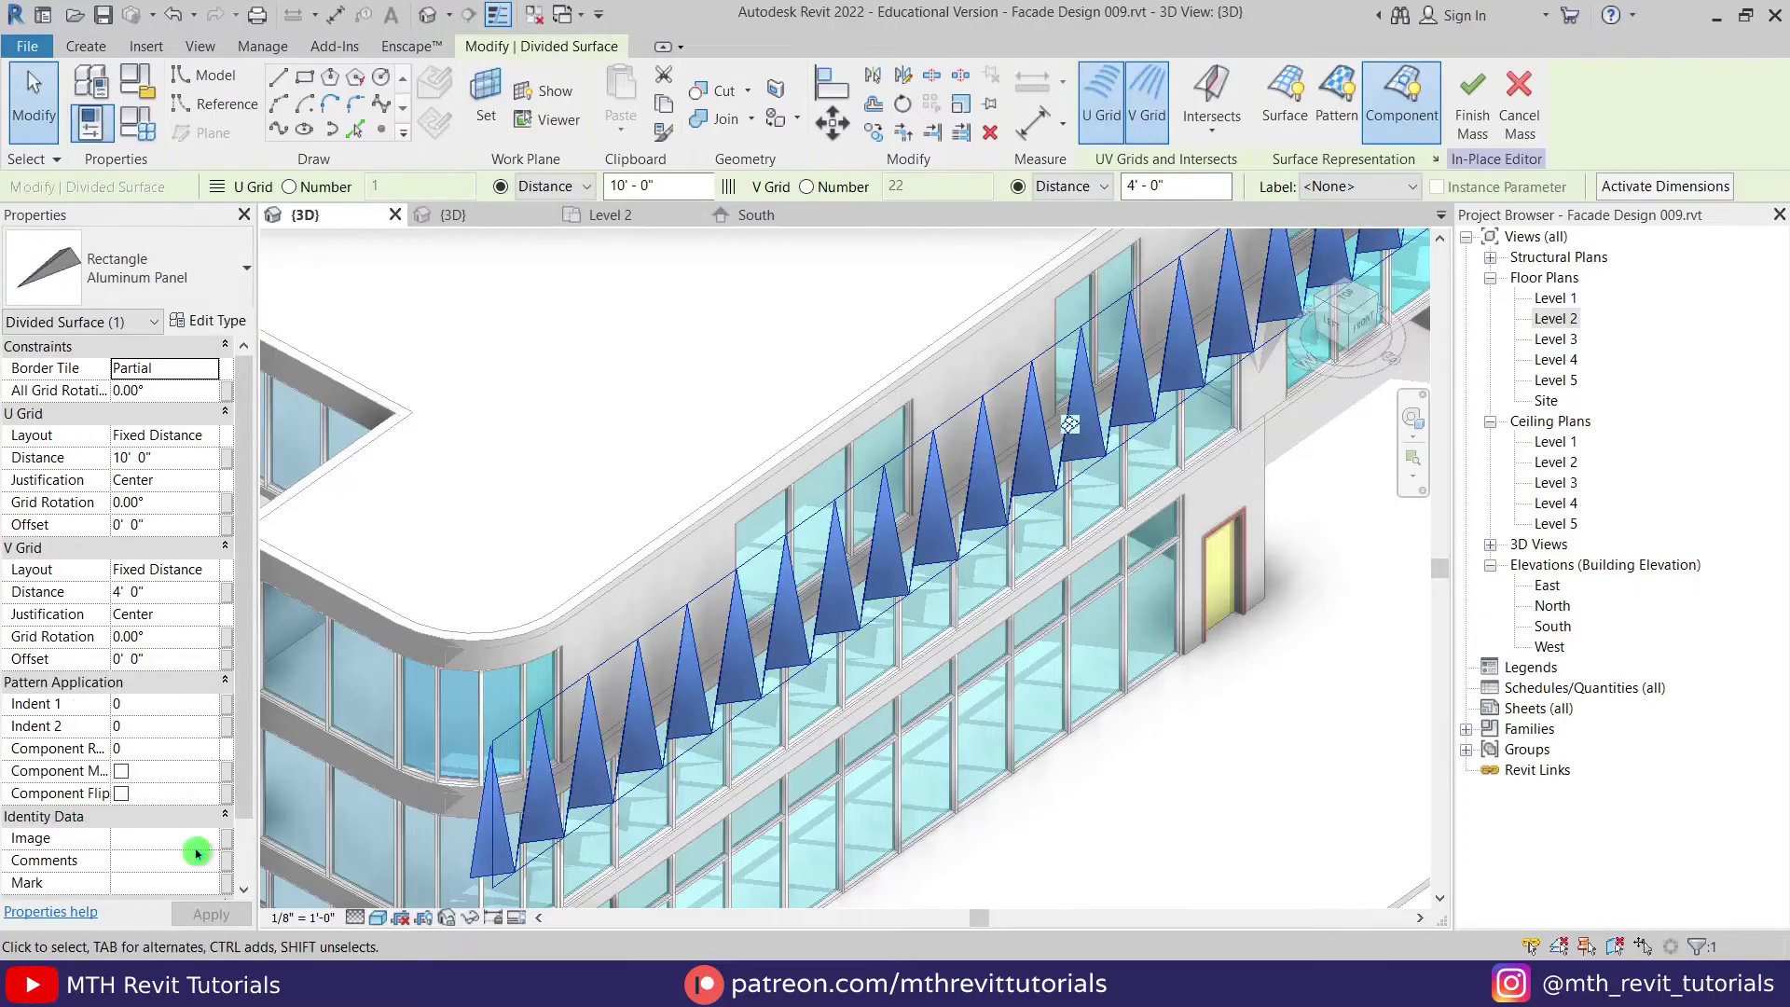
pyautogui.click(122, 794)
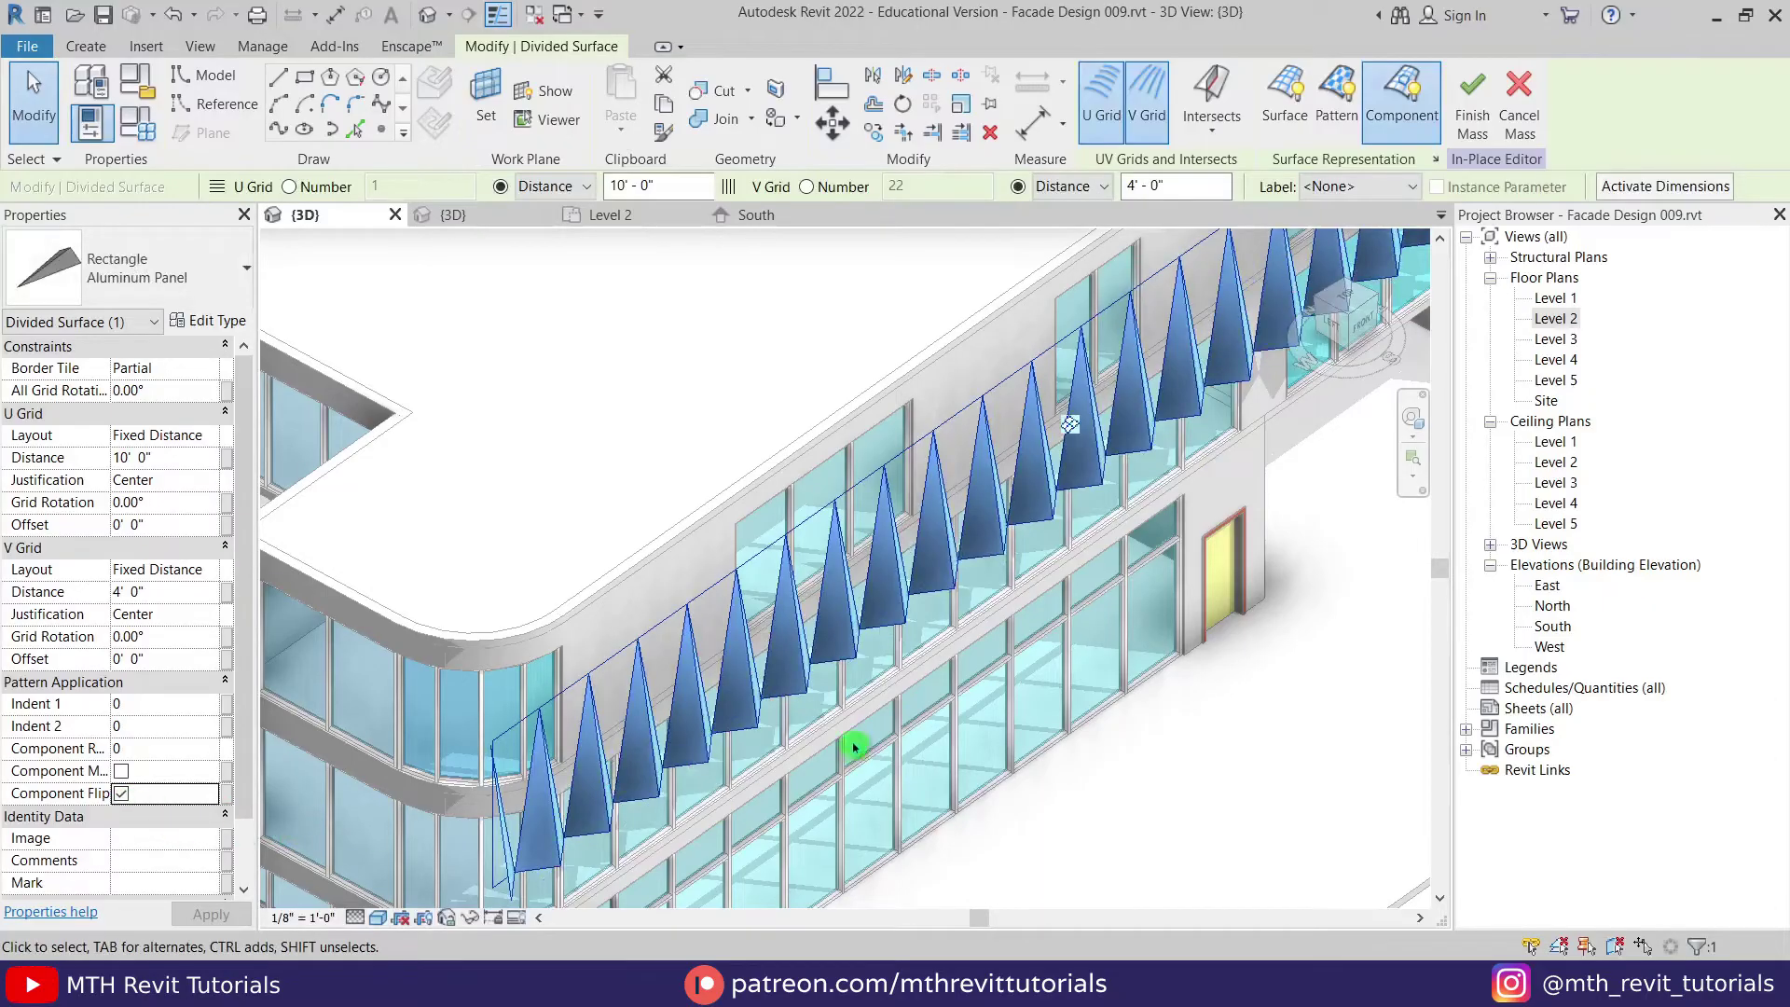
pyautogui.click(679, 439)
pyautogui.keyDown('shift'); pyautogui.moveTo(679, 439); pyautogui.dragTo(561, 725, button='middle'); pyautogui.keyUp('shift')
pyautogui.click(990, 664)
pyautogui.scroll(3, 561, 724)
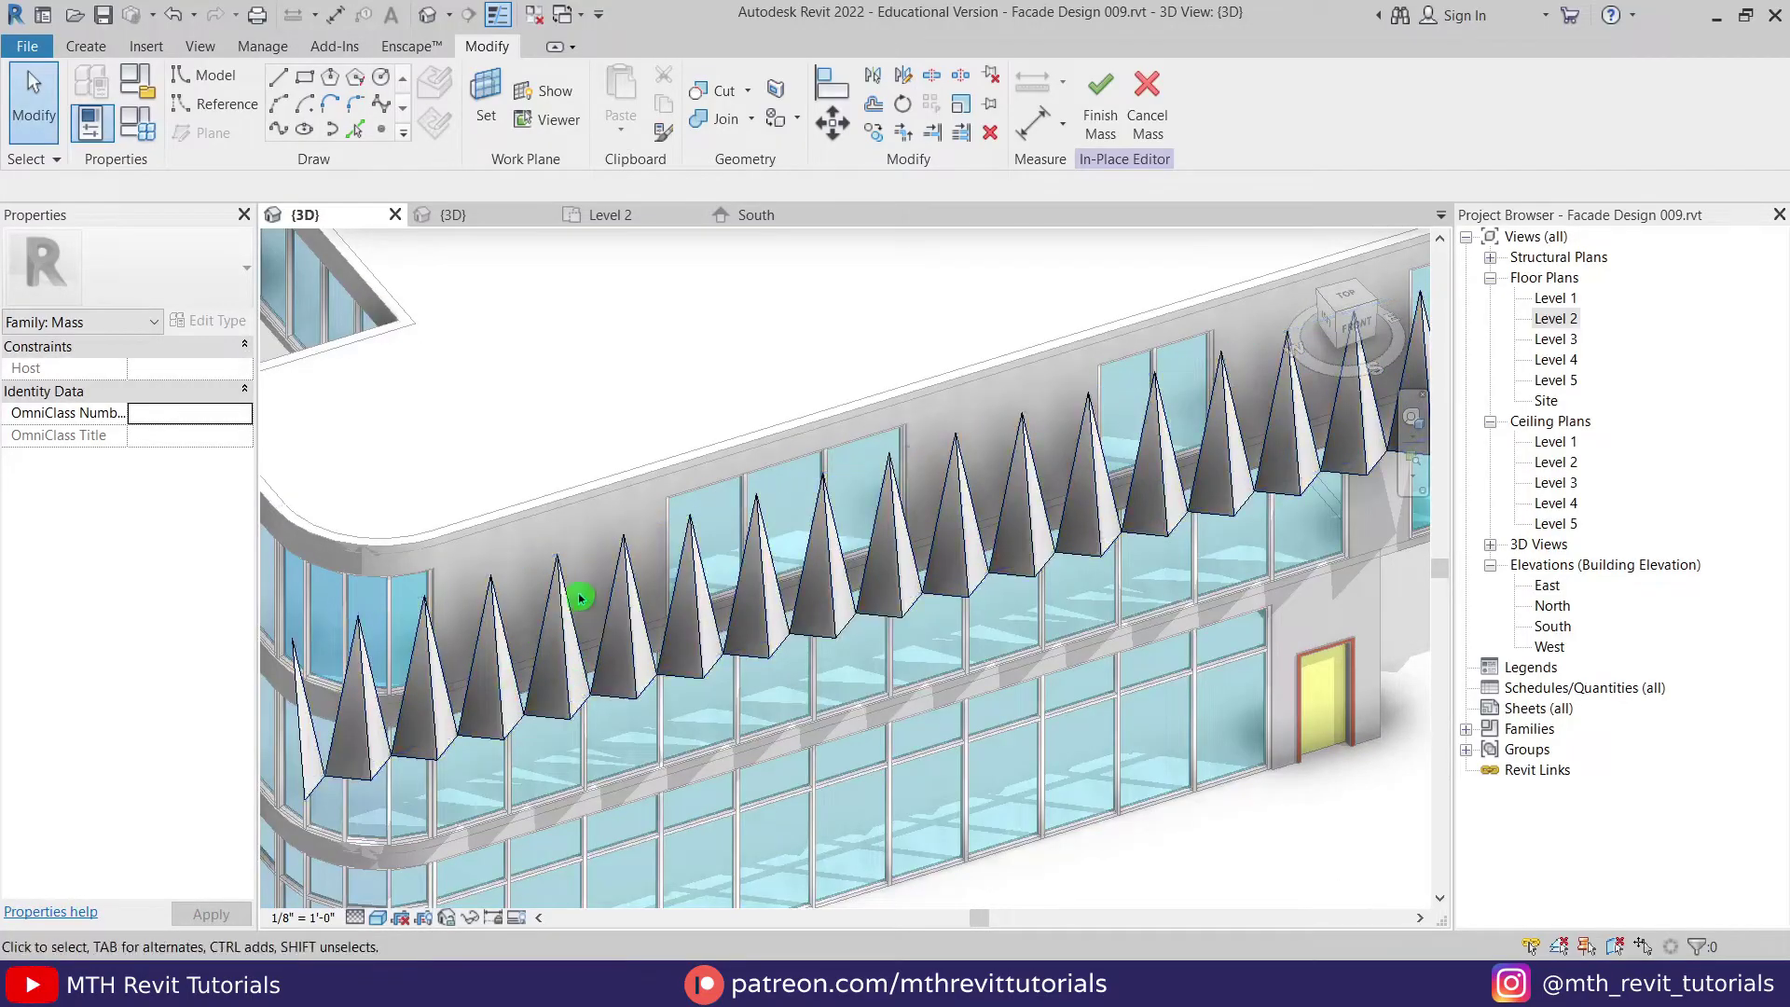
# Step: In the South elevation, select the whole panelled facade form
pyautogui.click(751, 225)
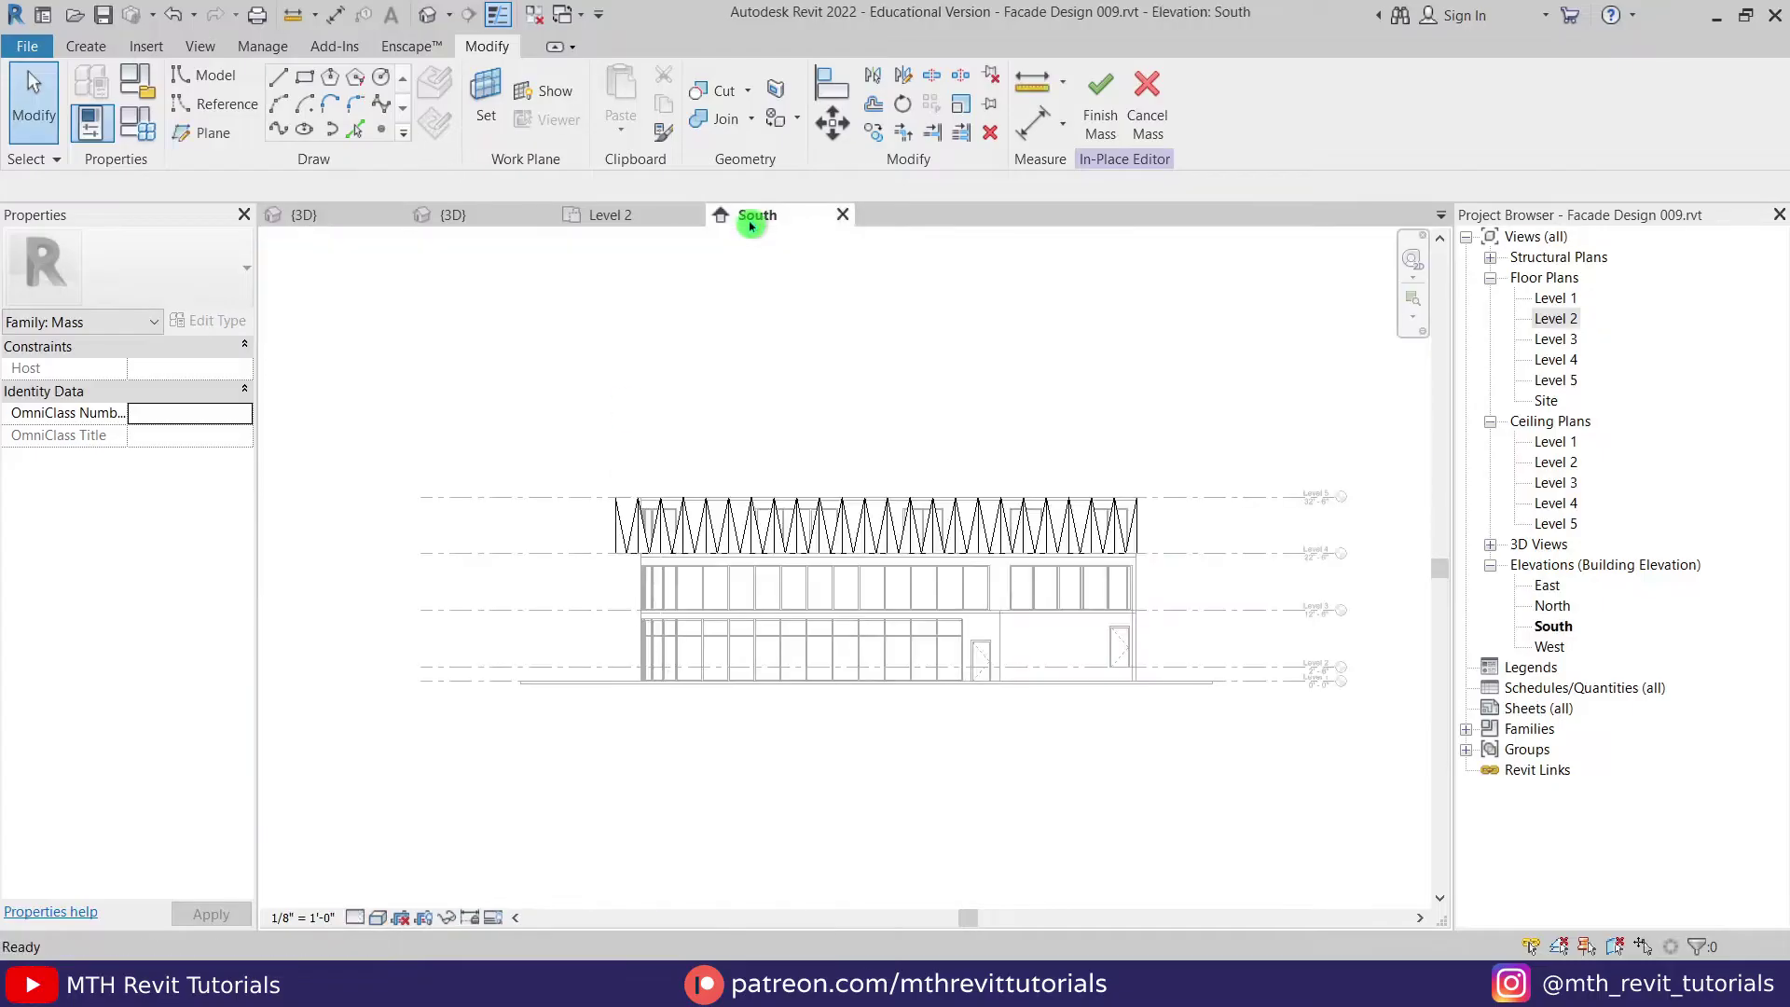
pyautogui.scroll(2, 786, 494)
pyautogui.scroll(2, 543, 572)
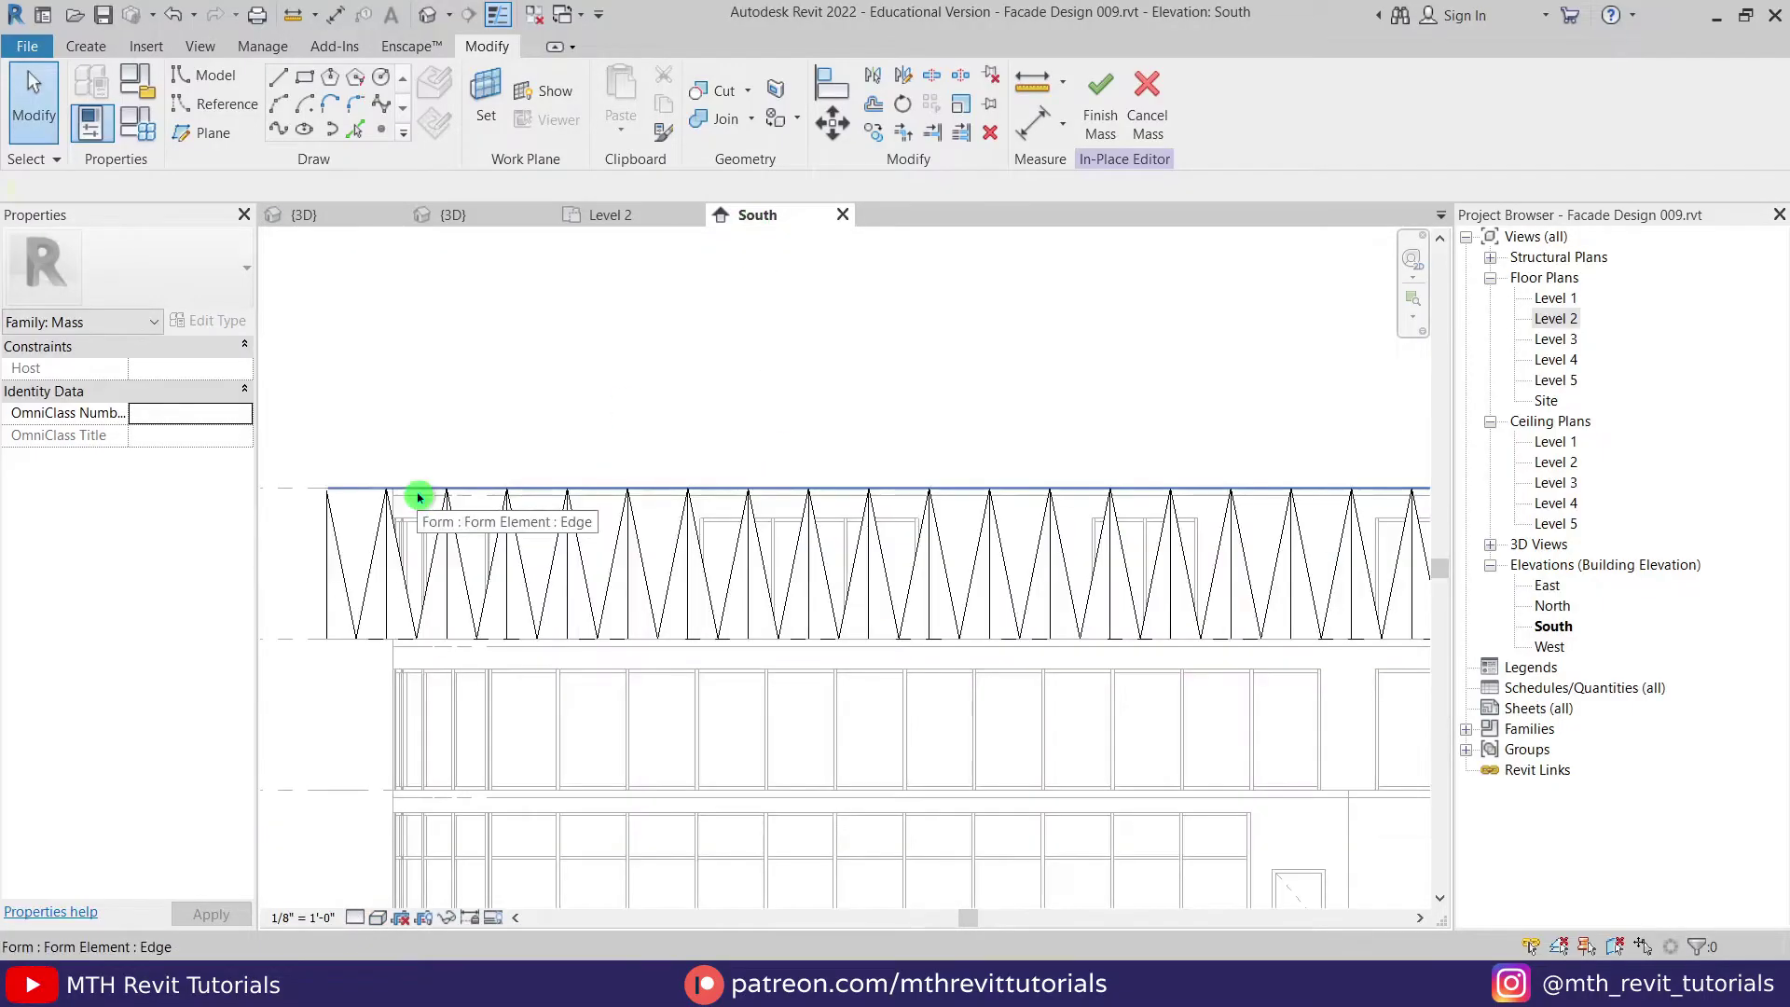
pyautogui.press('Tab')
pyautogui.click(418, 497)
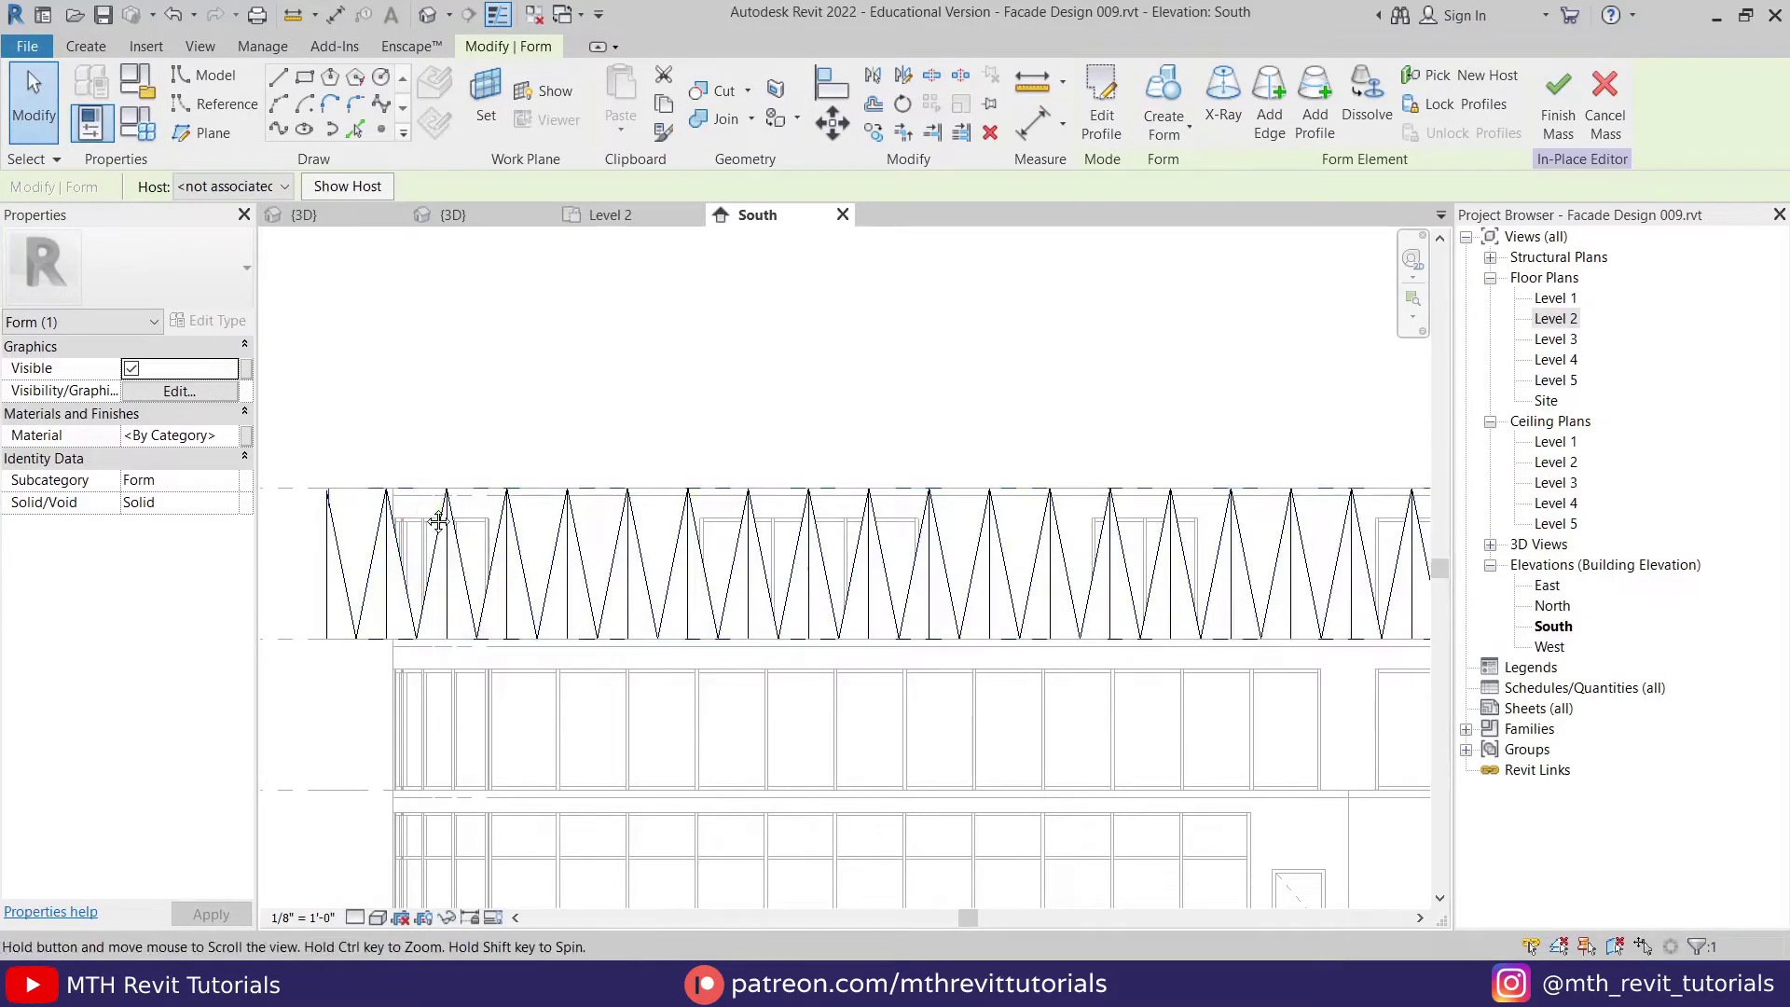
pyautogui.moveTo(419, 507); pyautogui.dragTo(479, 540, button='middle')
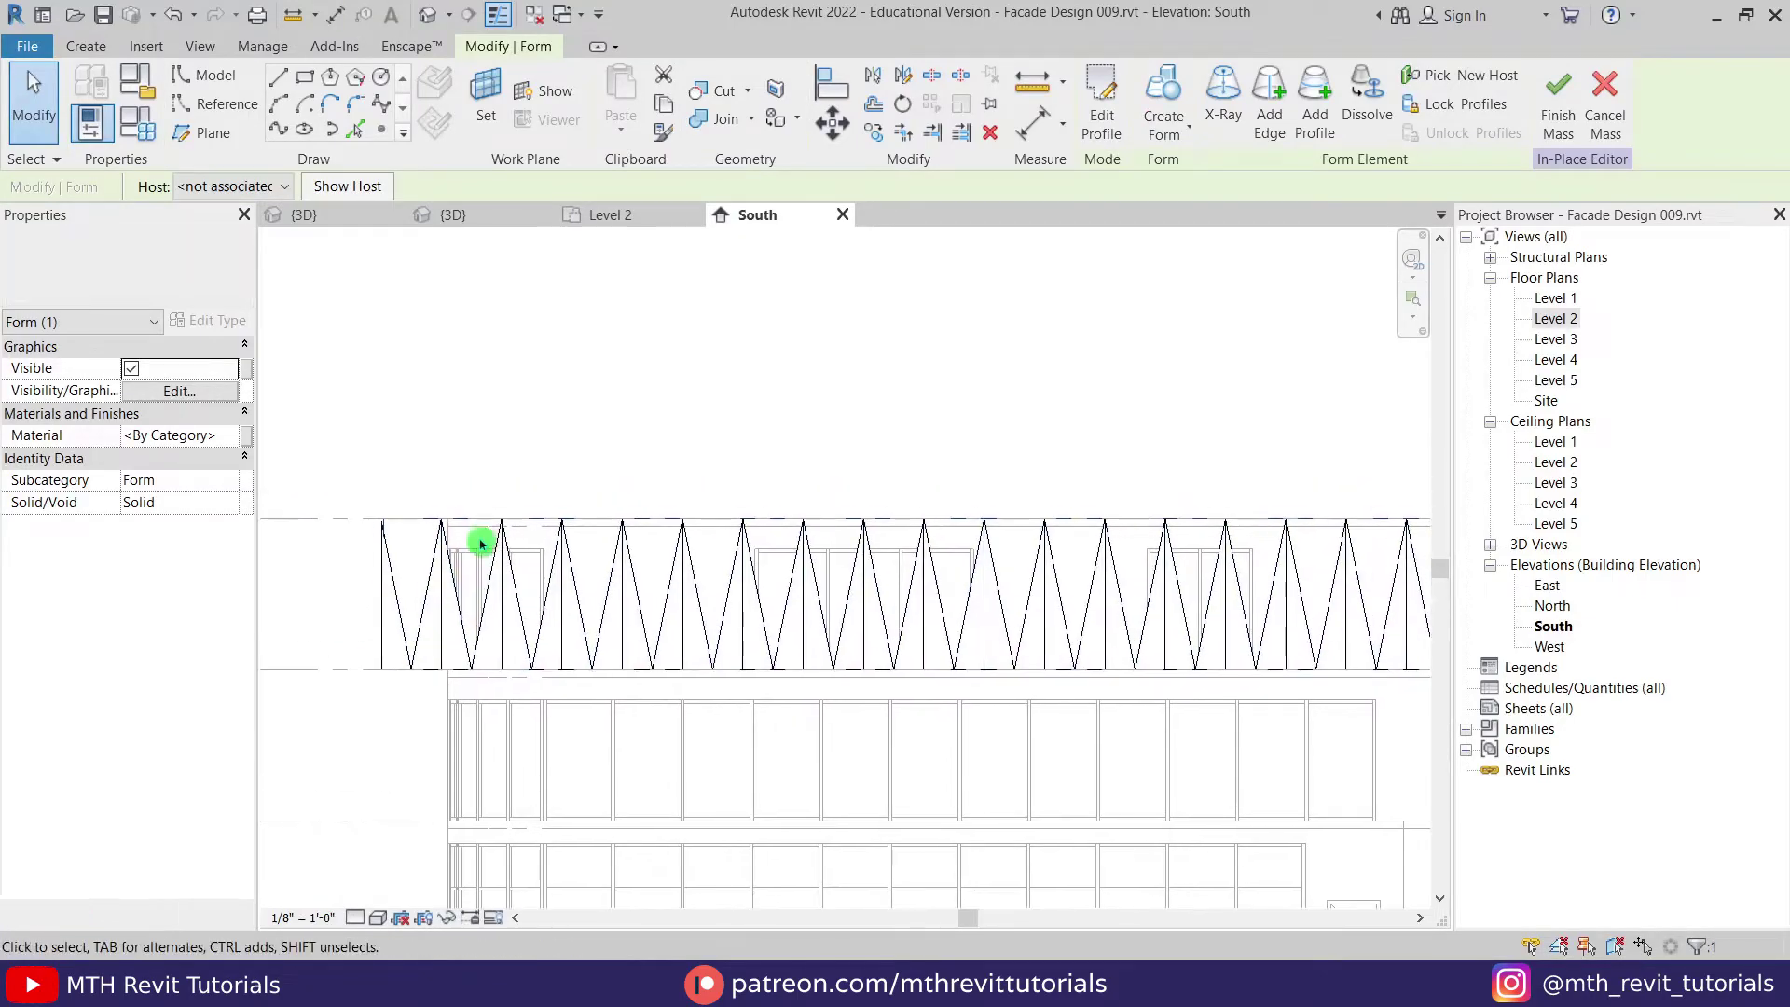
# Step: Copy the form from its bottom-left corner to 12'-6" above the original
pyautogui.click(873, 131)
pyautogui.click(366, 669)
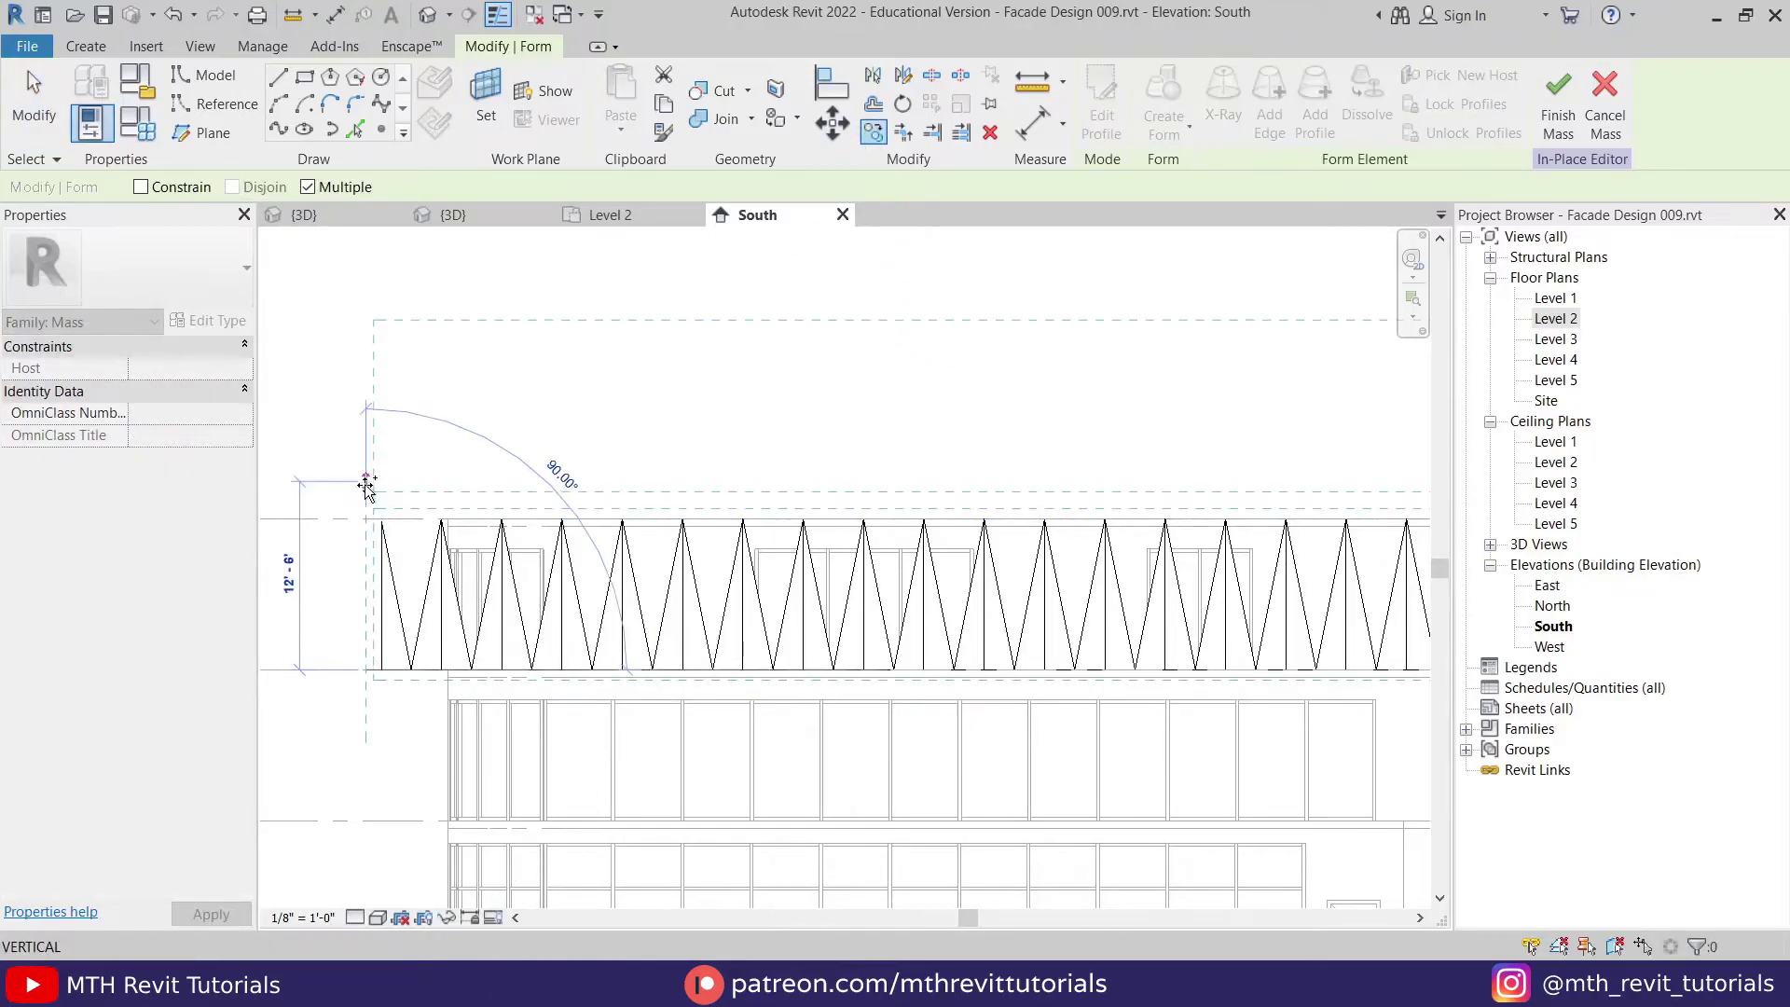
pyautogui.click(366, 482)
pyautogui.press('Escape')
pyautogui.click(397, 396)
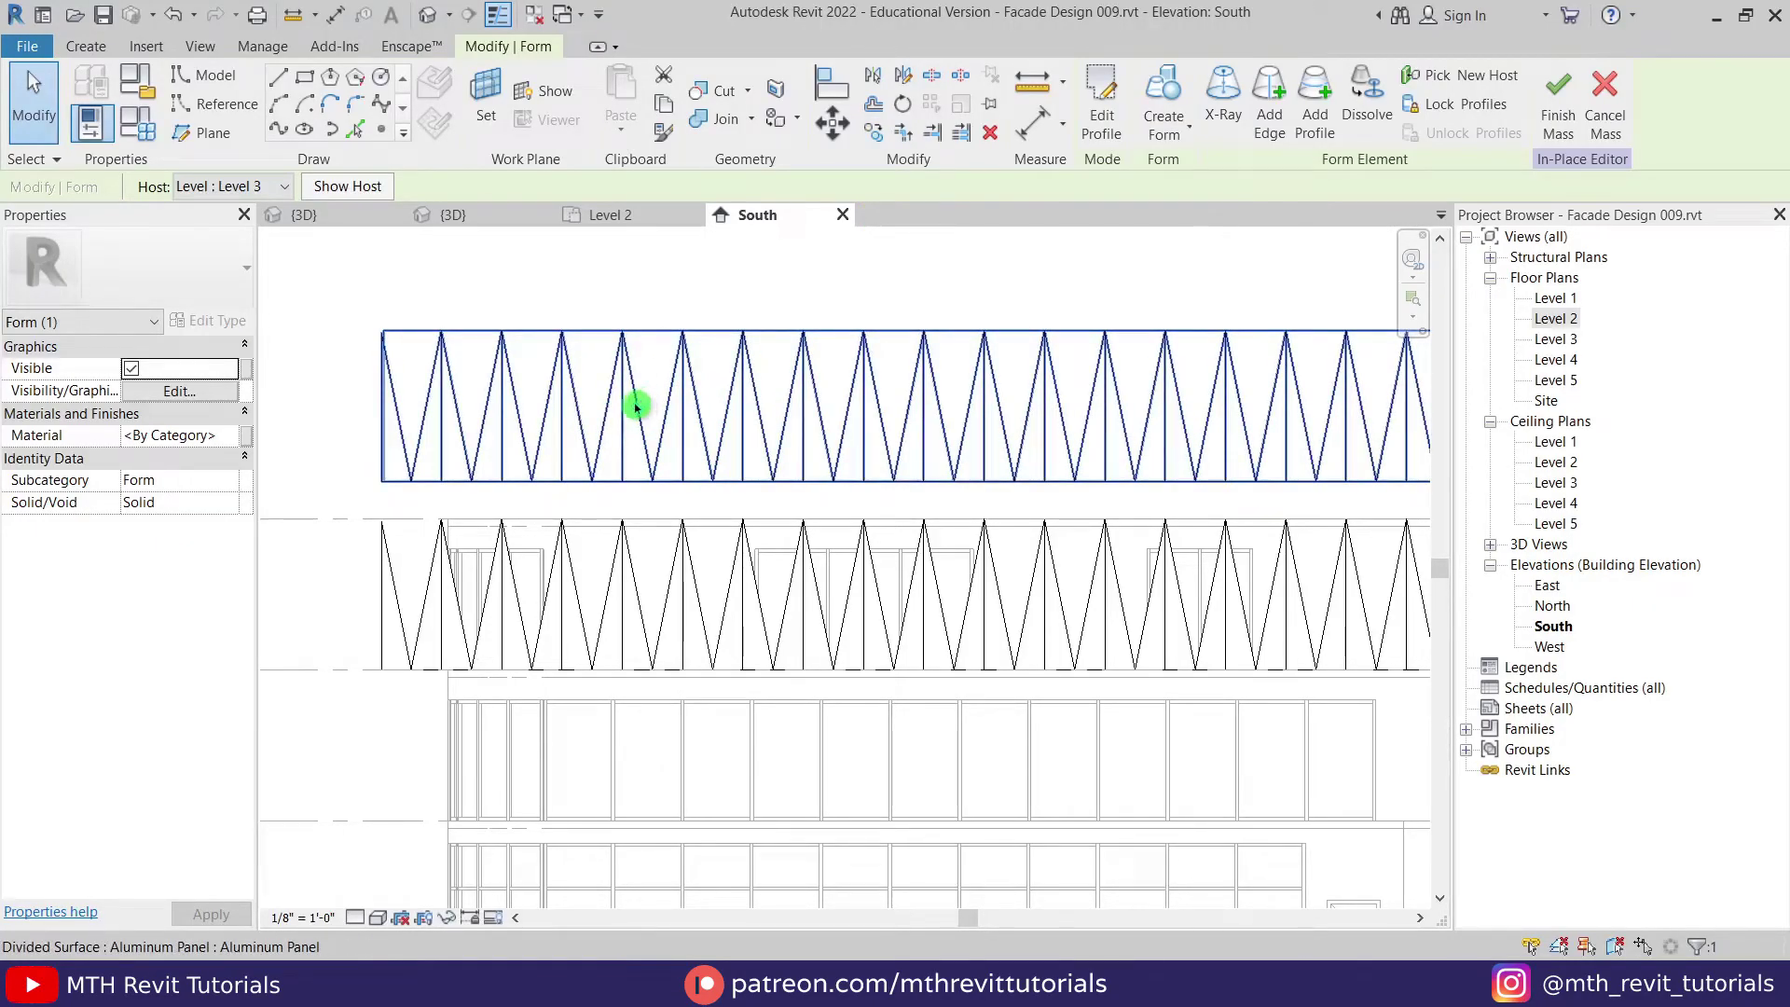
# Step: Set the copied divided surface's All Grid Rotation to 180
pyautogui.click(636, 404)
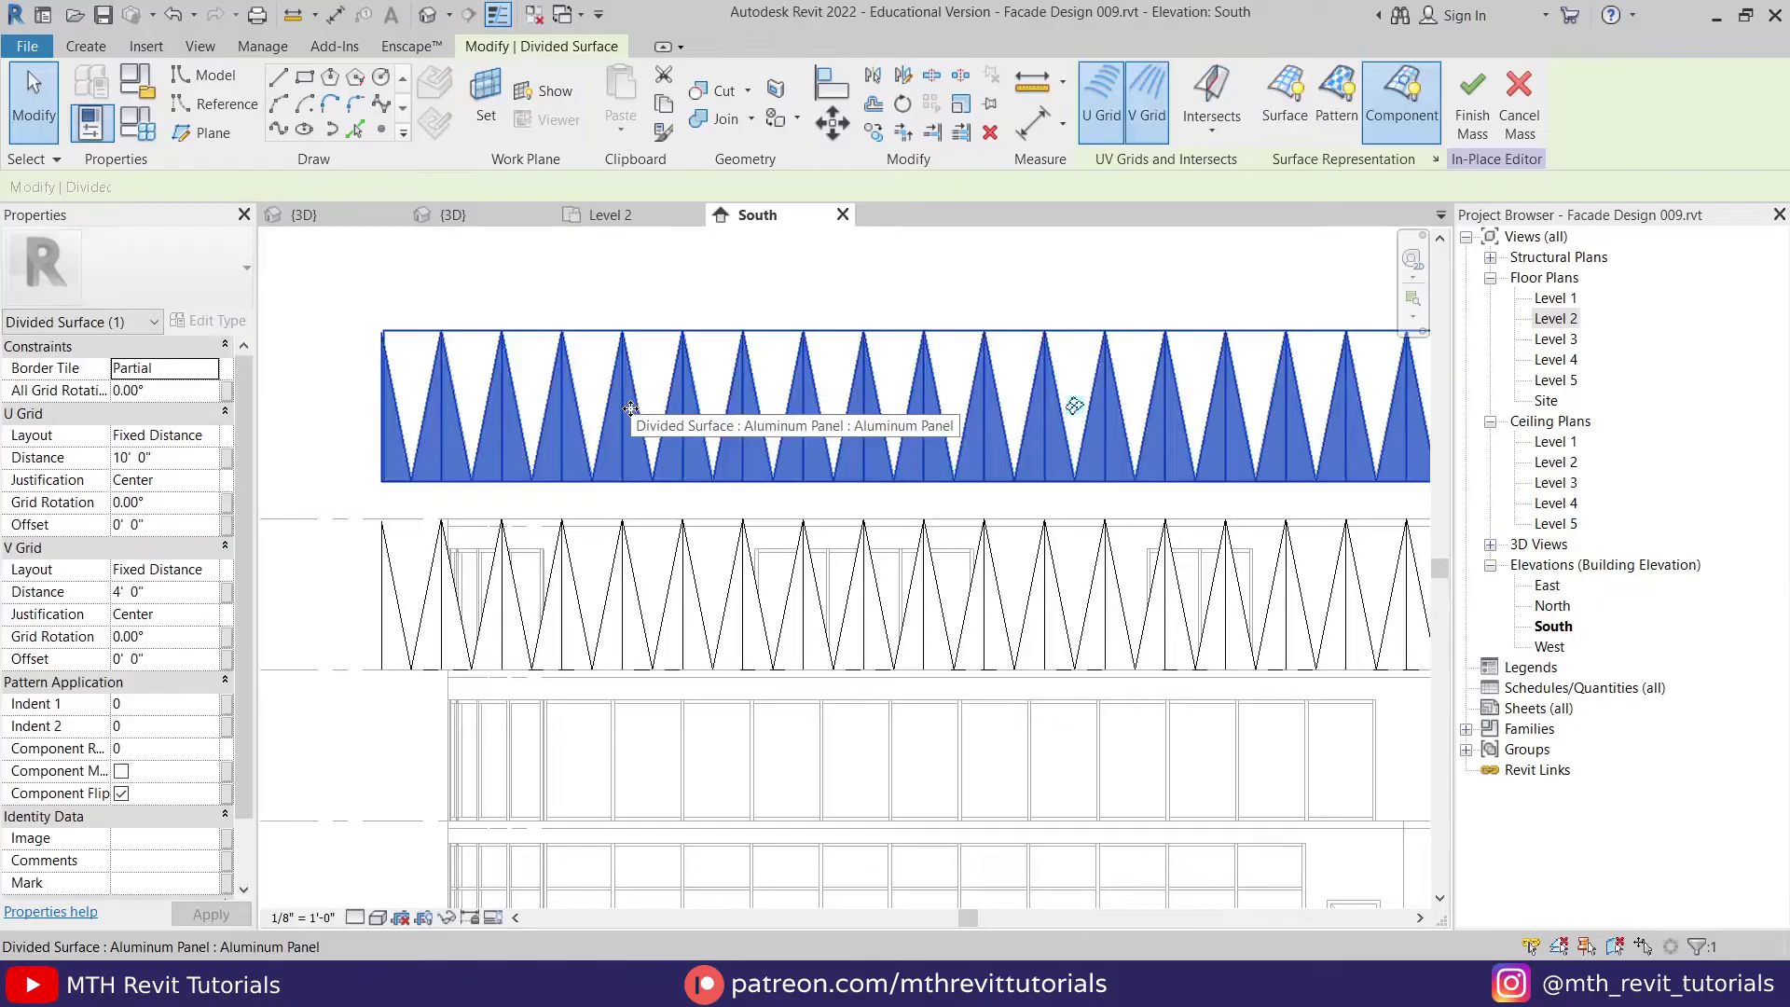
pyautogui.click(155, 390)
pyautogui.write('1')
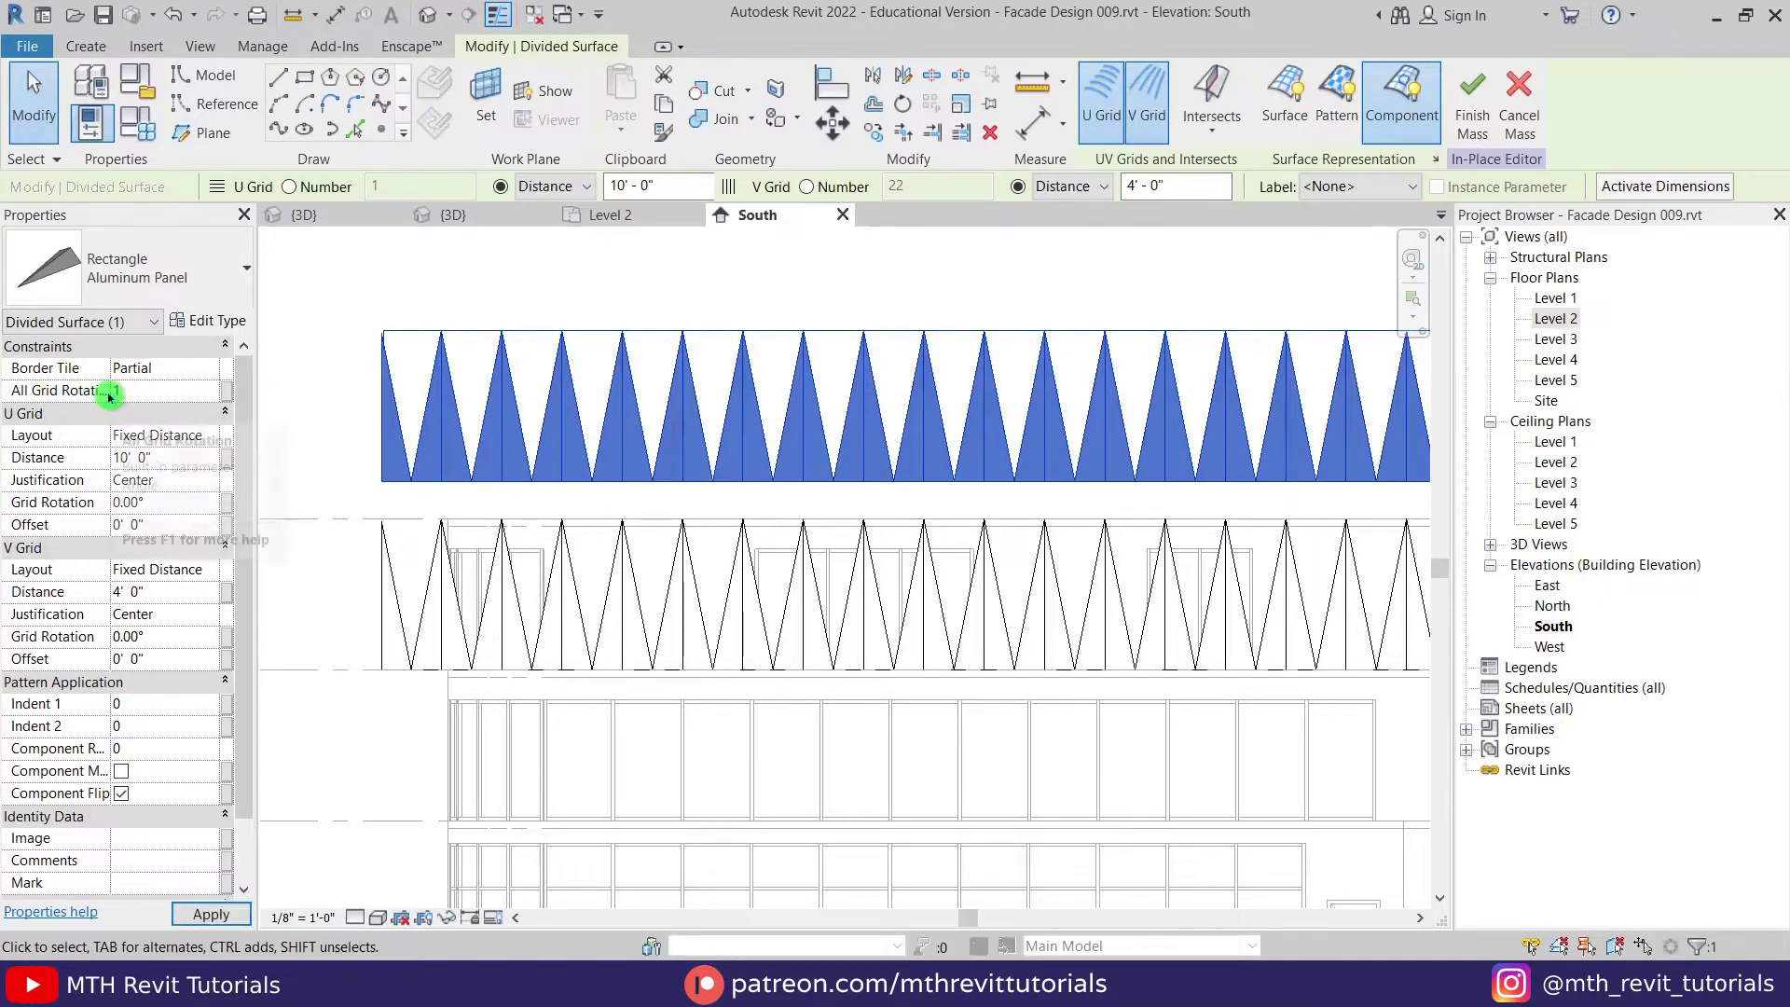
pyautogui.write('80')
pyautogui.press('Return')
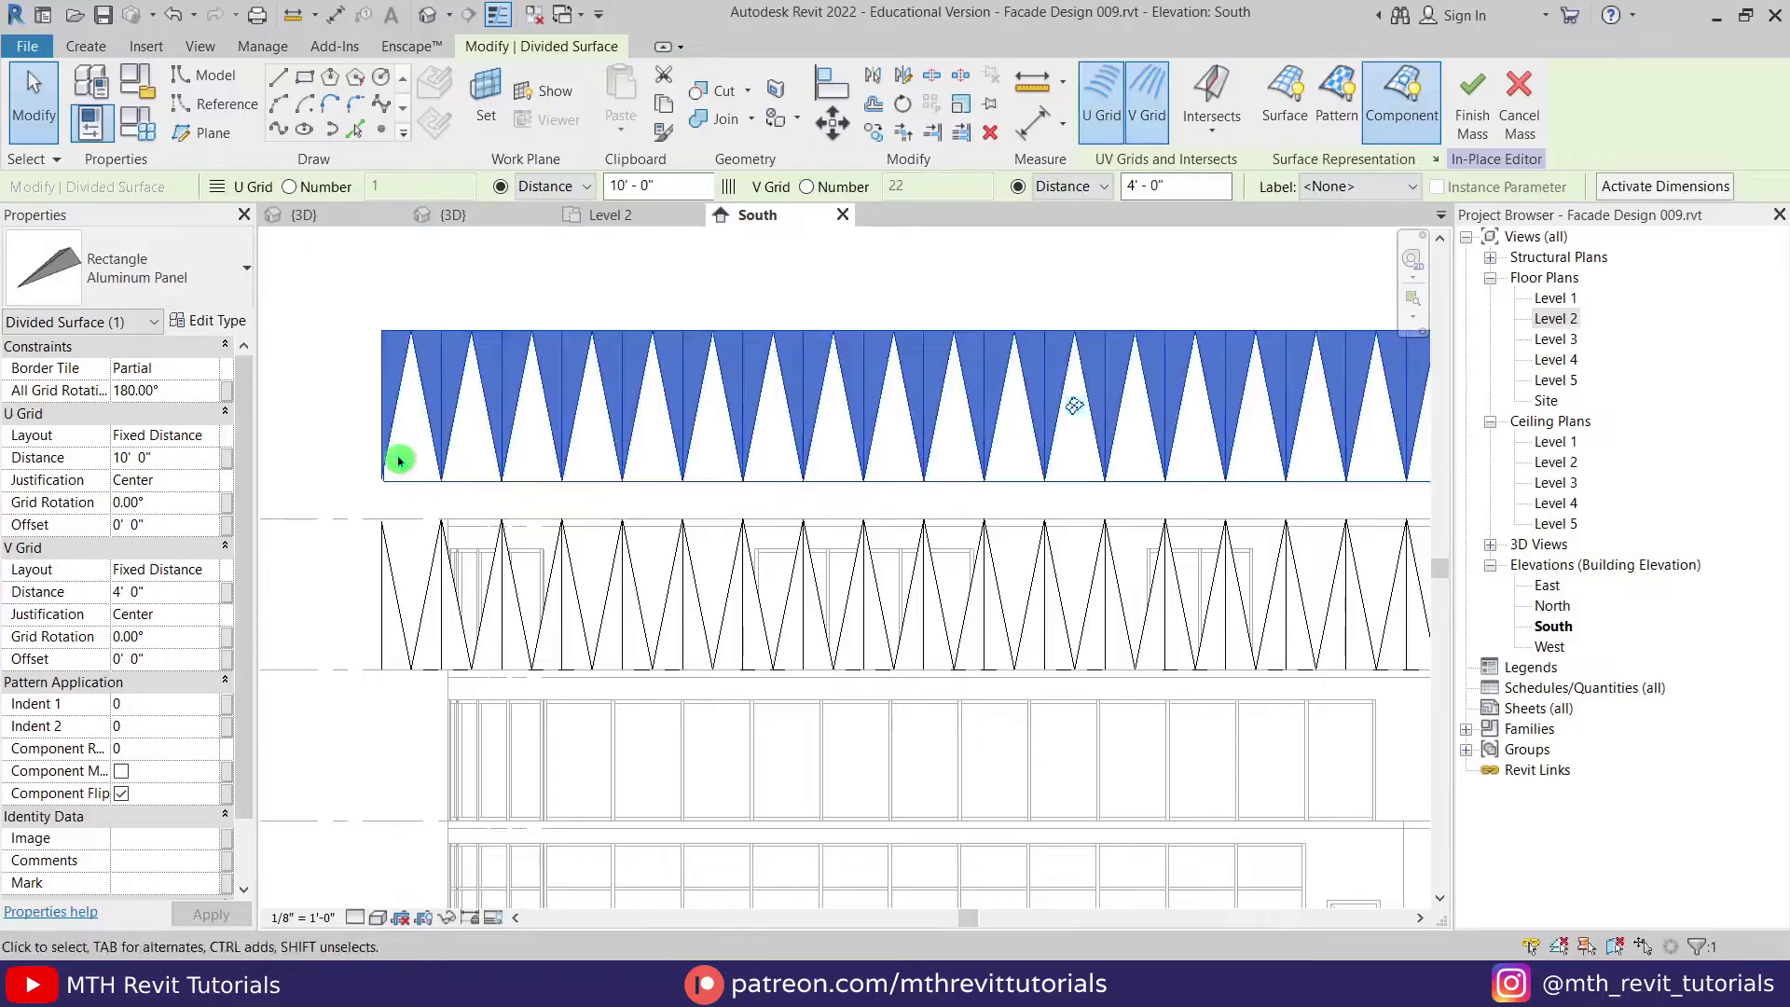
pyautogui.press('Escape')
# Step: Copy the panelled divided surface from one panel endpoint to the next
pyautogui.click(522, 380)
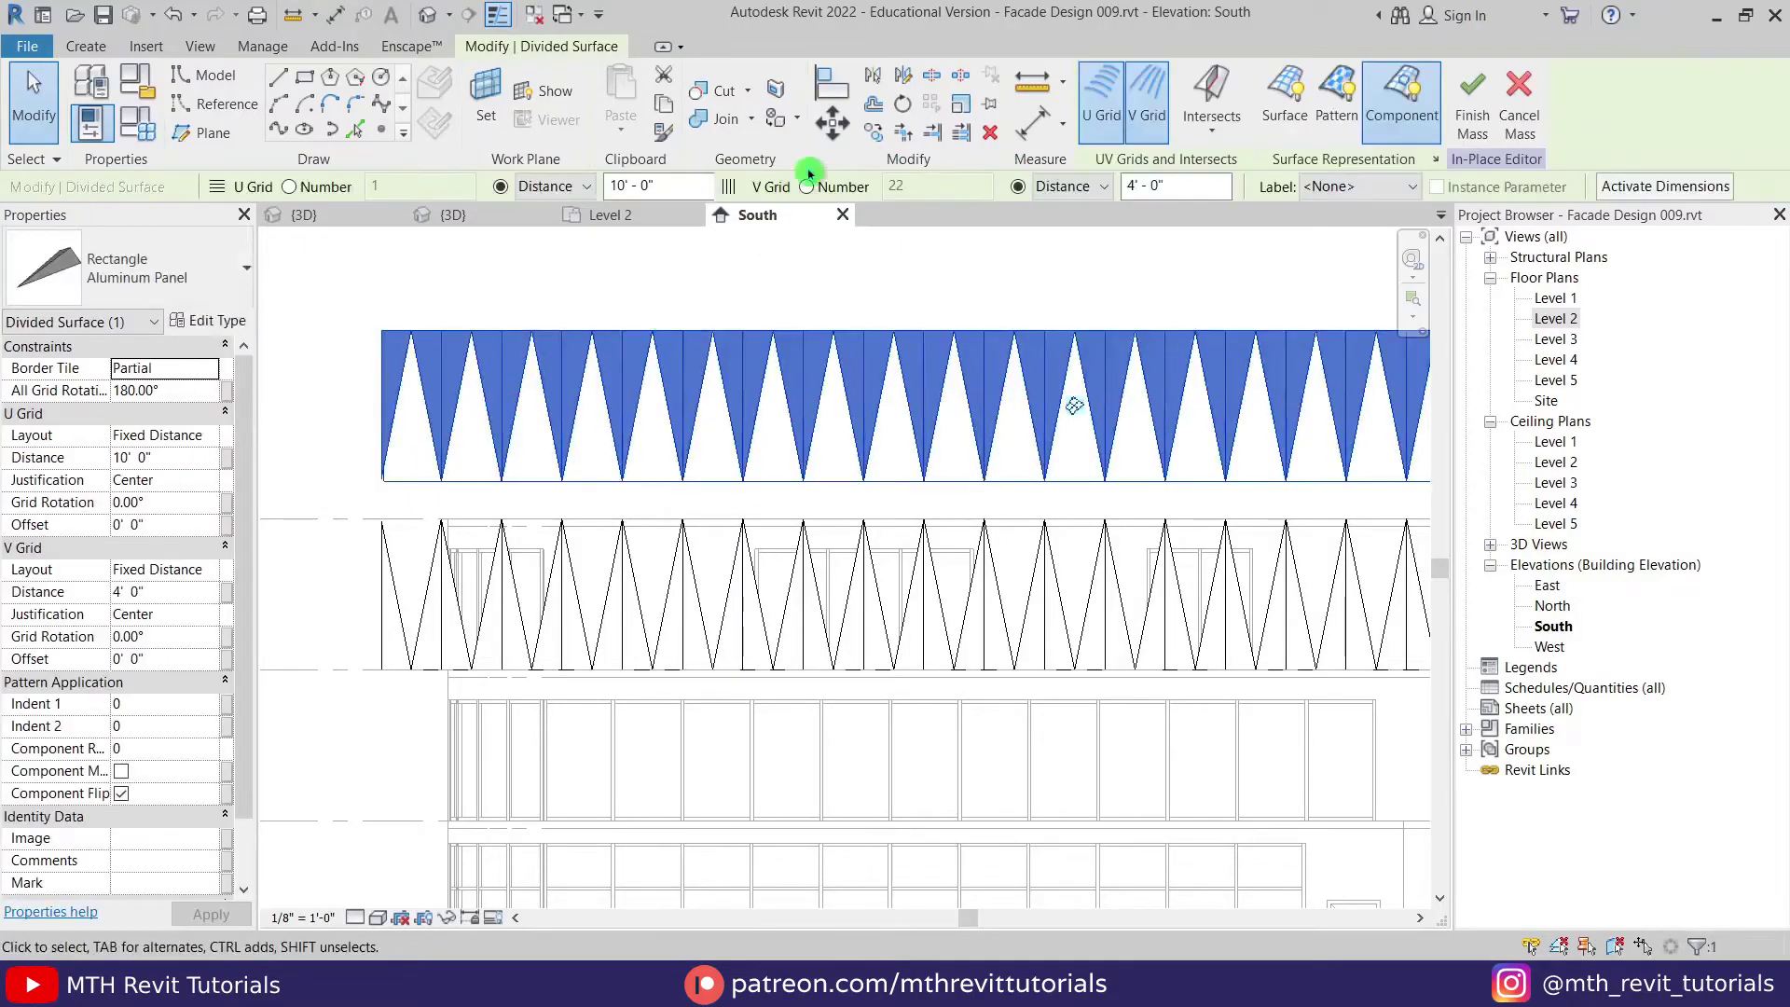
pyautogui.click(872, 134)
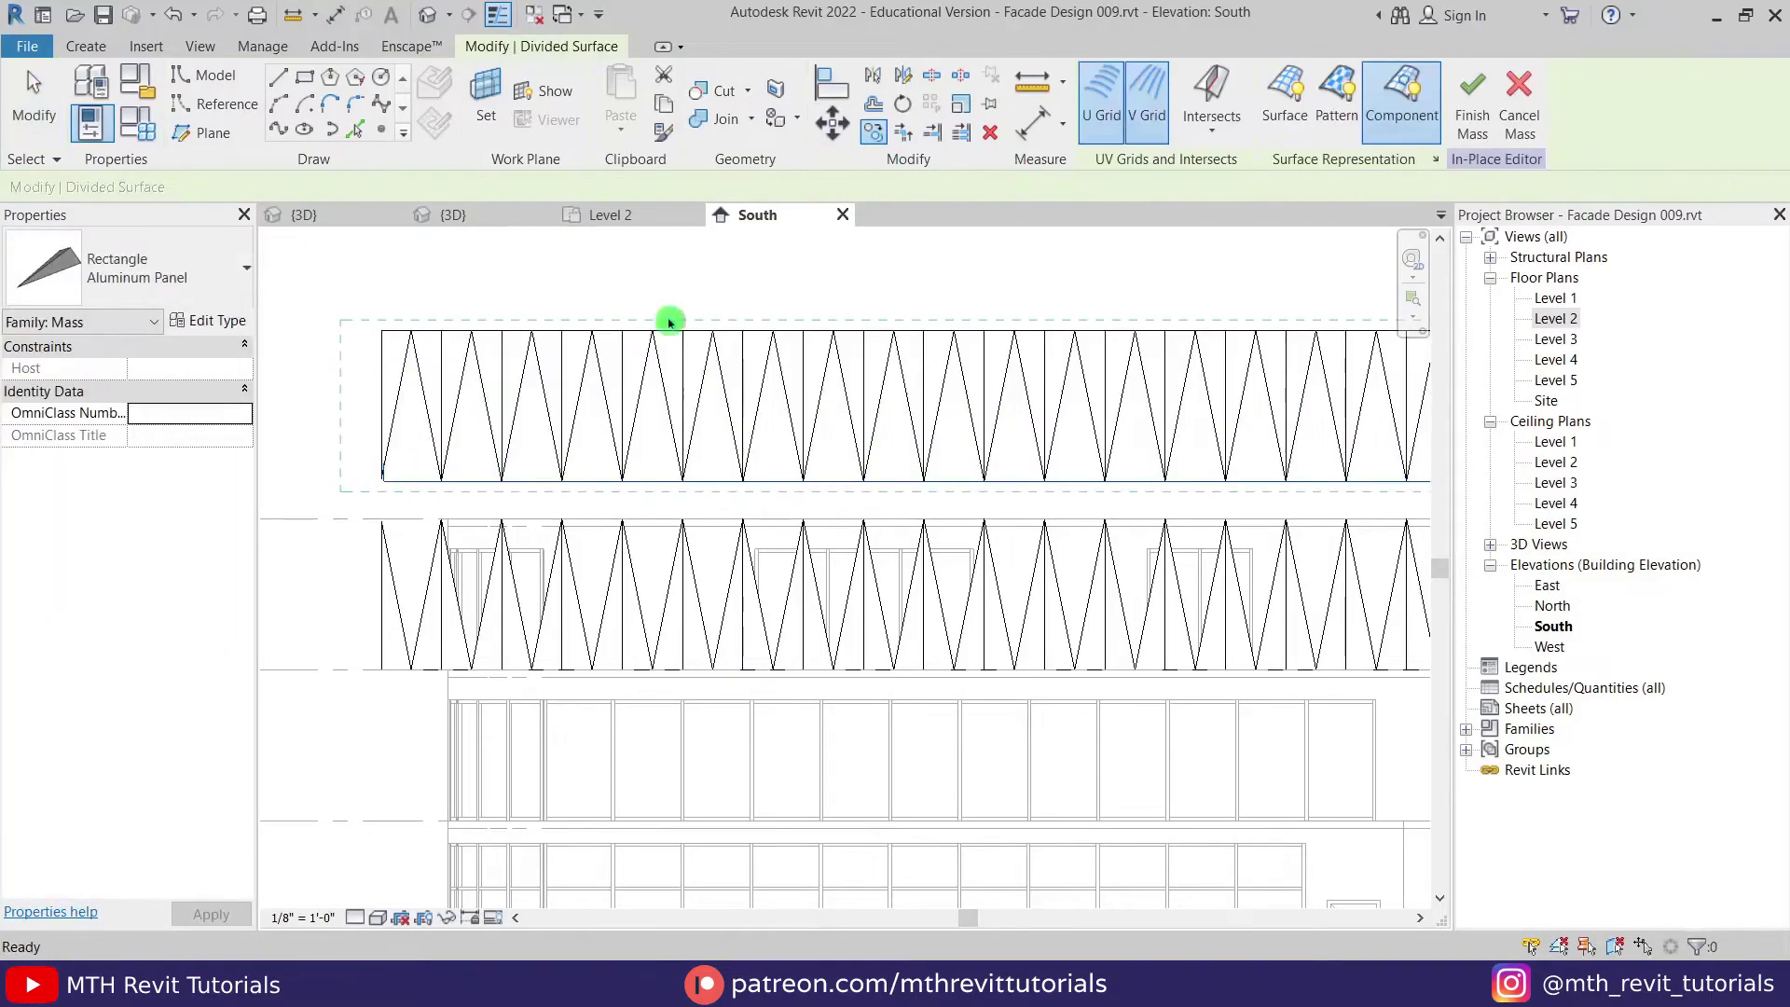
pyautogui.click(441, 485)
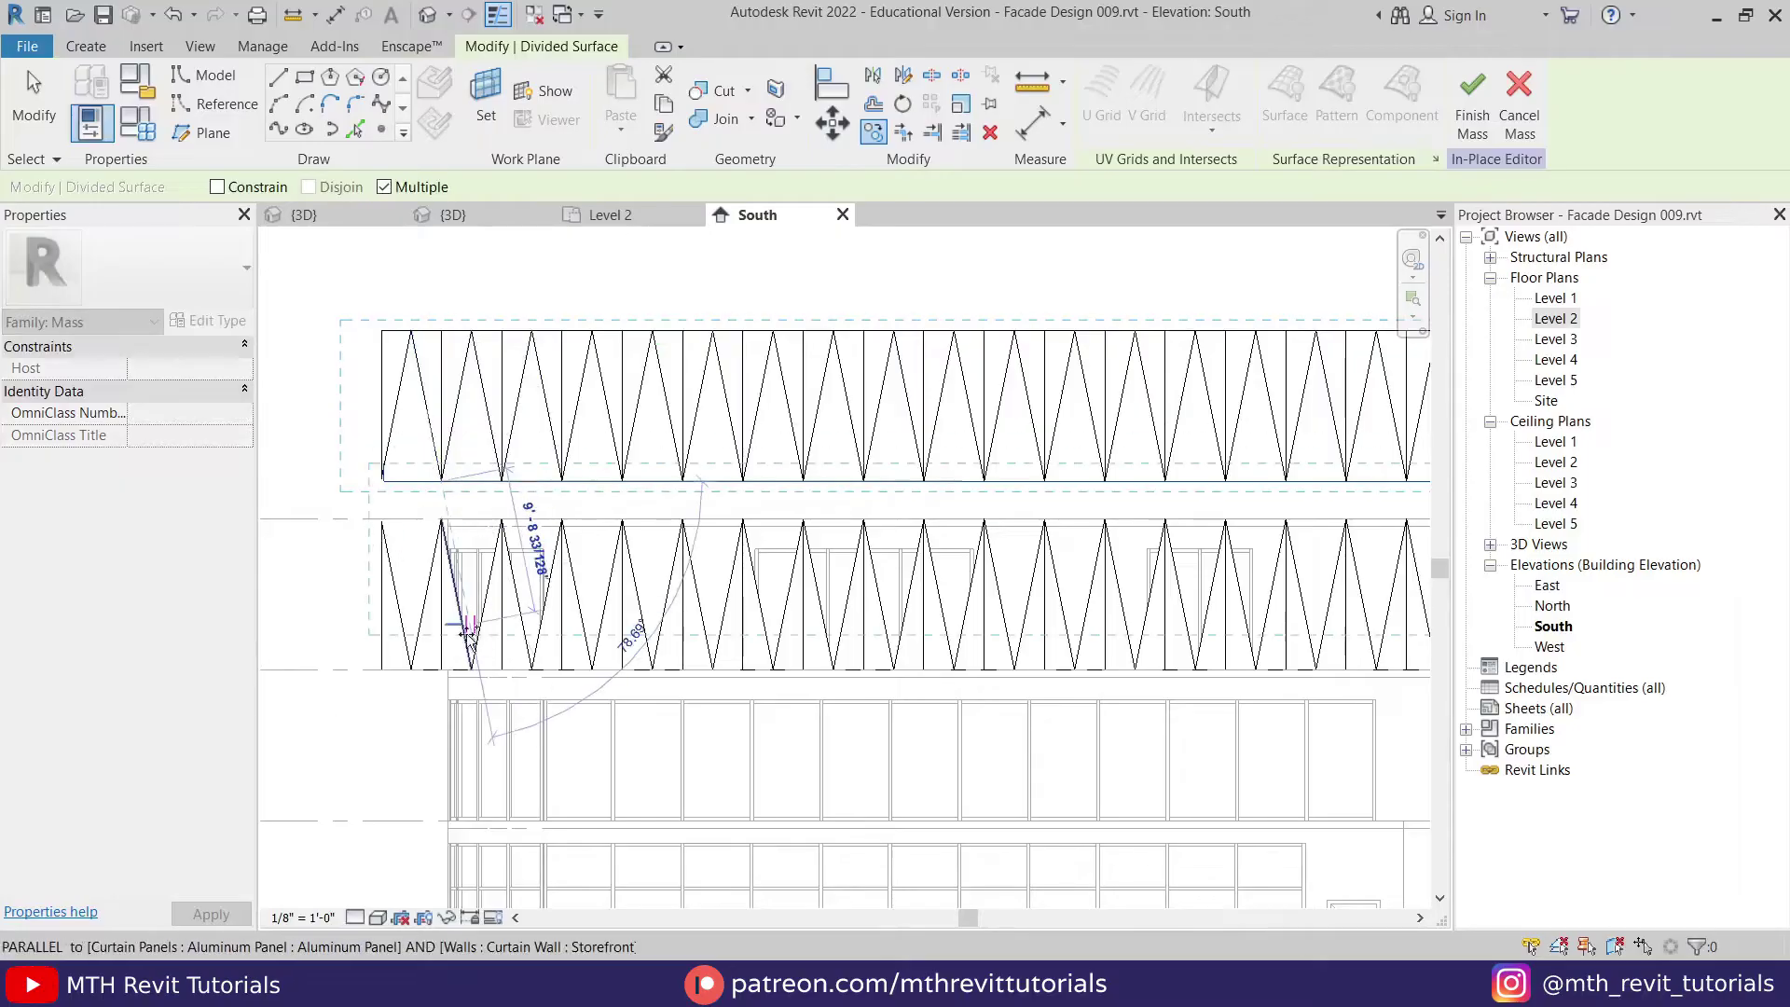
pyautogui.scroll(2, 461, 652)
pyautogui.scroll(2, 482, 674)
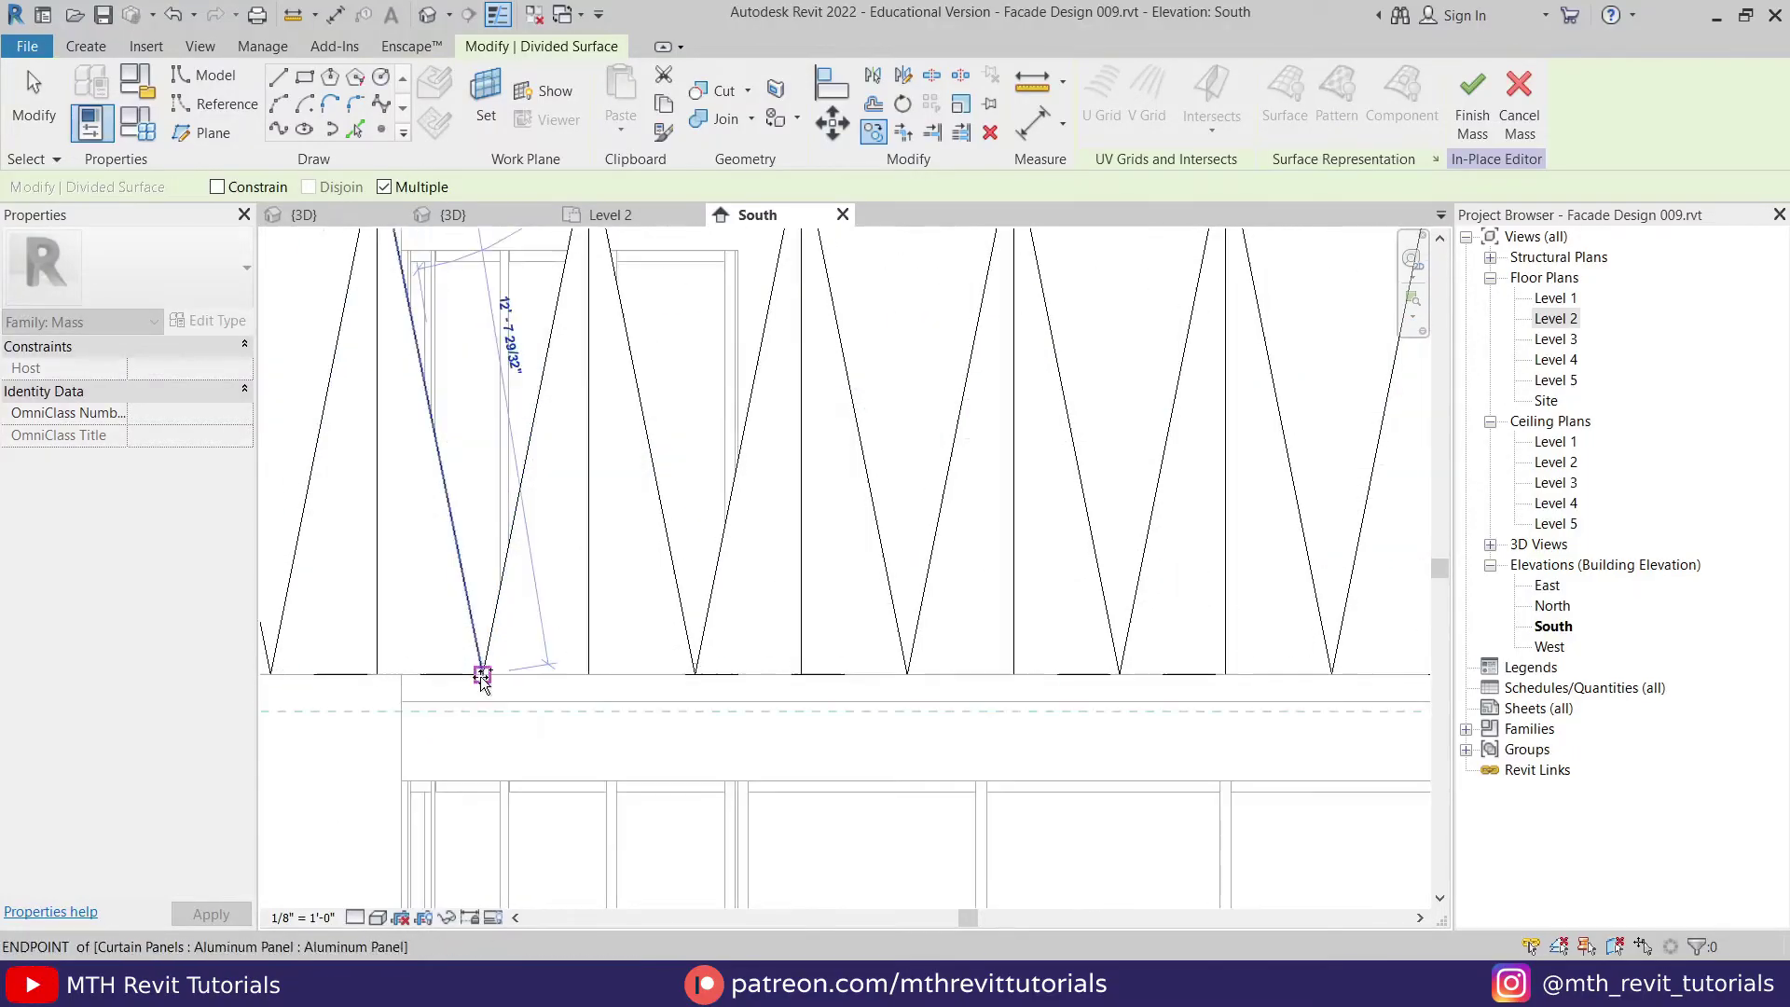
pyautogui.click(511, 671)
pyautogui.press('Escape')
pyautogui.scroll(-3, 503, 663)
pyautogui.click(491, 619)
pyautogui.click(355, 316)
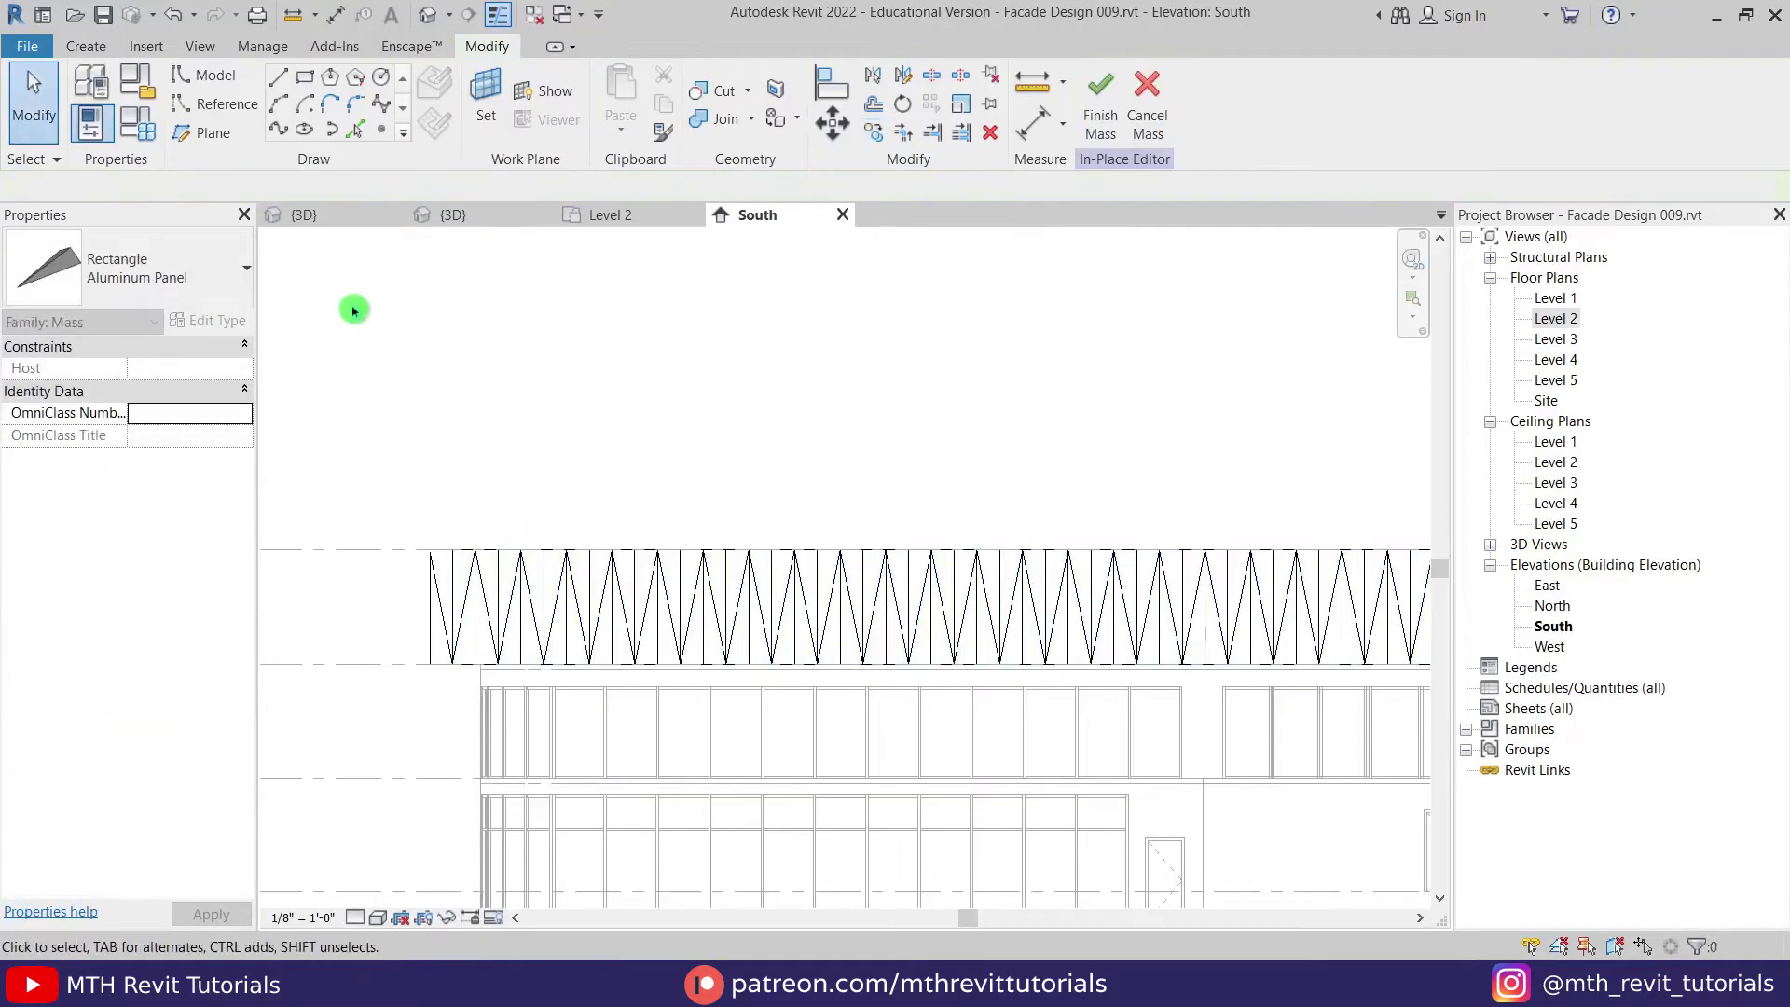
pyautogui.click(340, 217)
pyautogui.scroll(4, 687, 595)
pyautogui.keyDown('shift'); pyautogui.moveTo(539, 627); pyautogui.dragTo(696, 512, button='middle'); pyautogui.keyUp('shift')
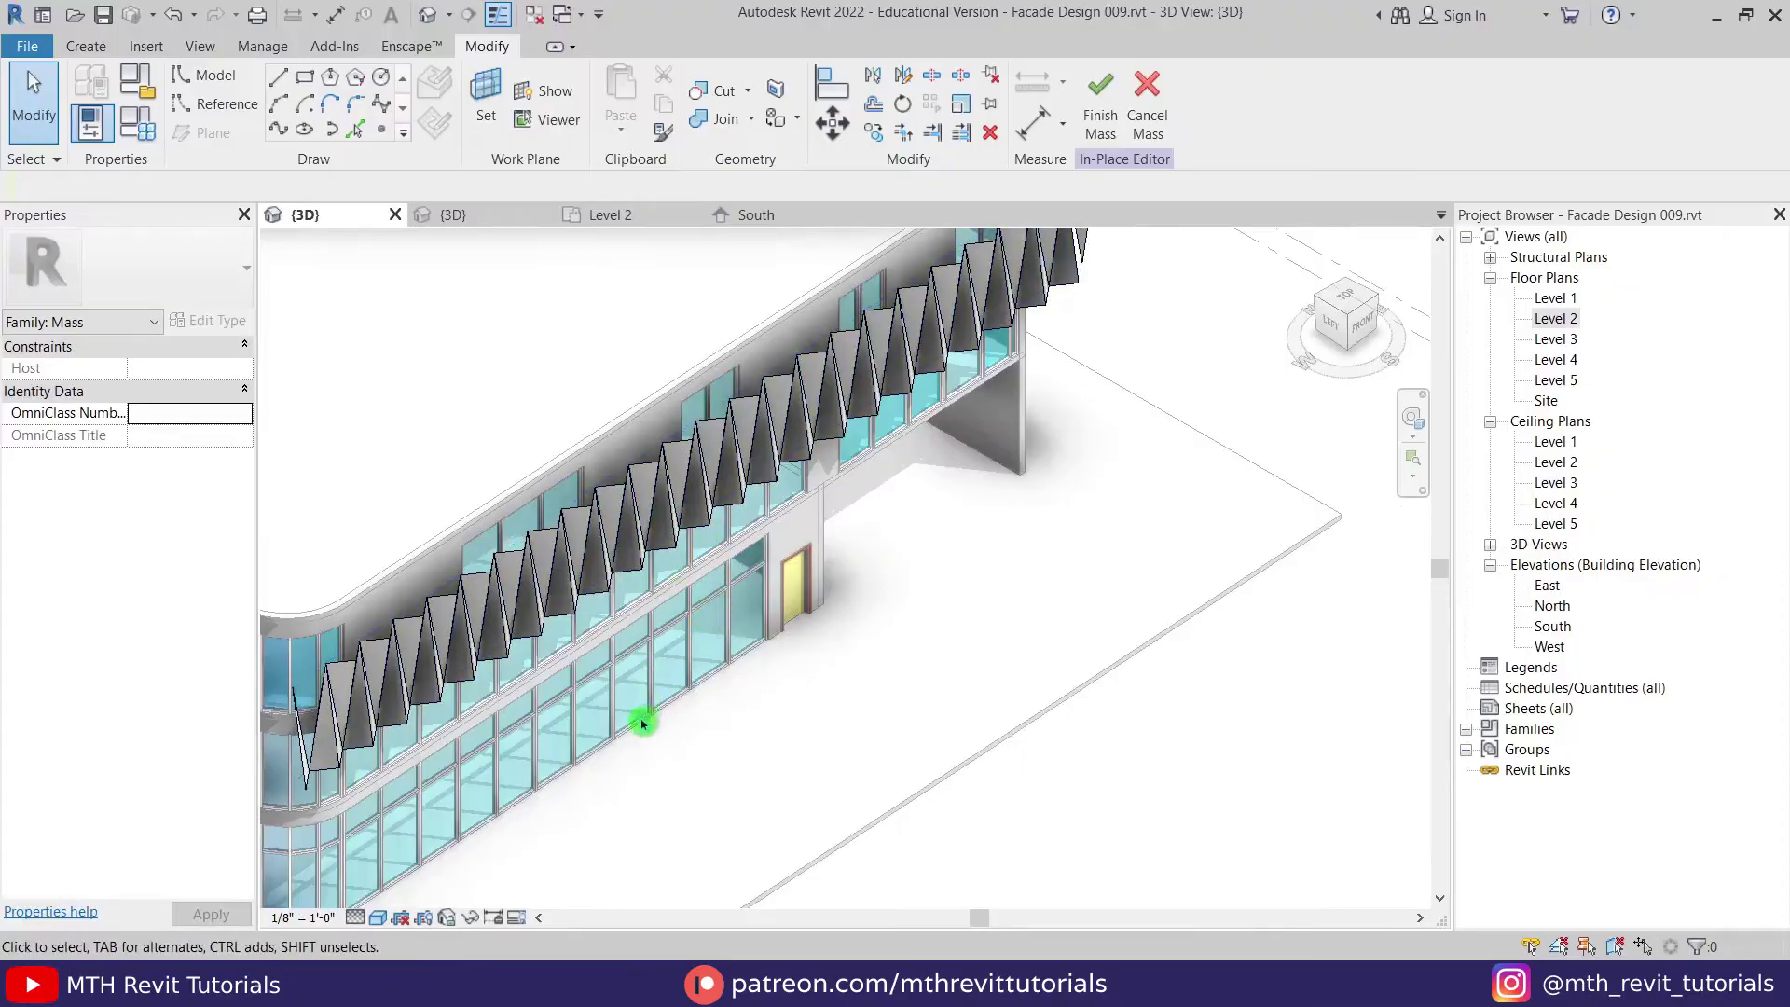
pyautogui.scroll(-2, 718, 687)
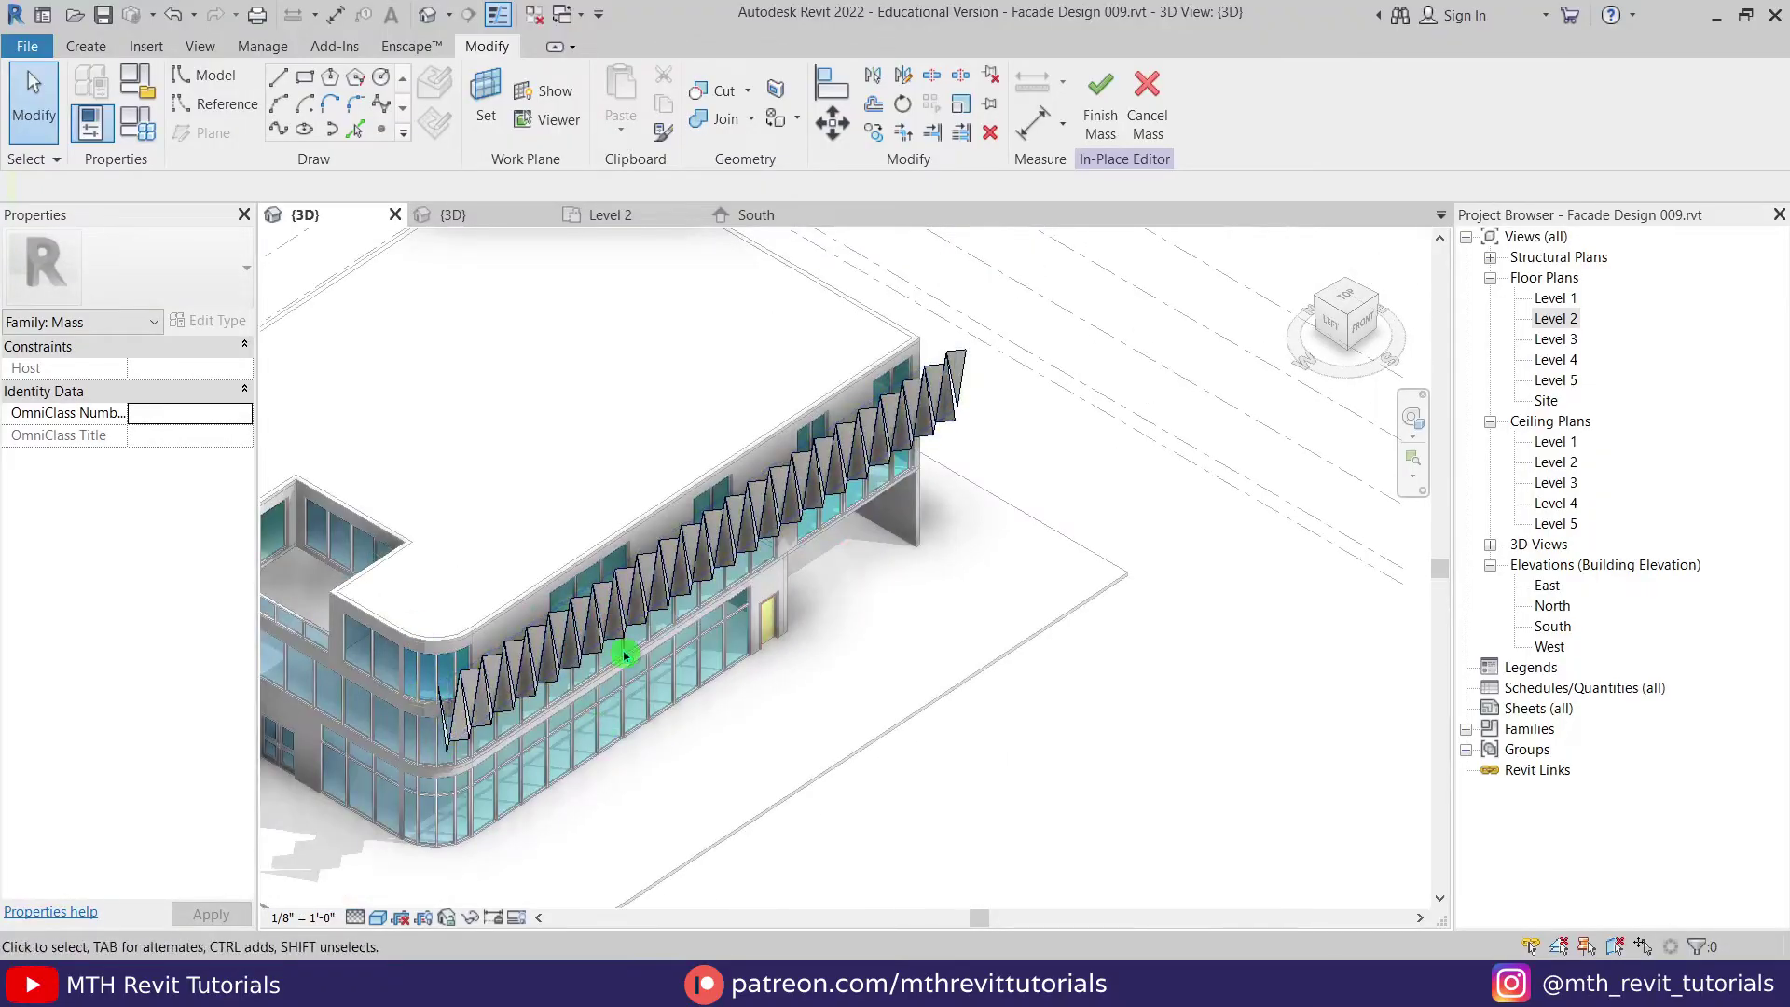
# Step: Copy the five facade panel elements one row lower in the South elevation
pyautogui.click(752, 214)
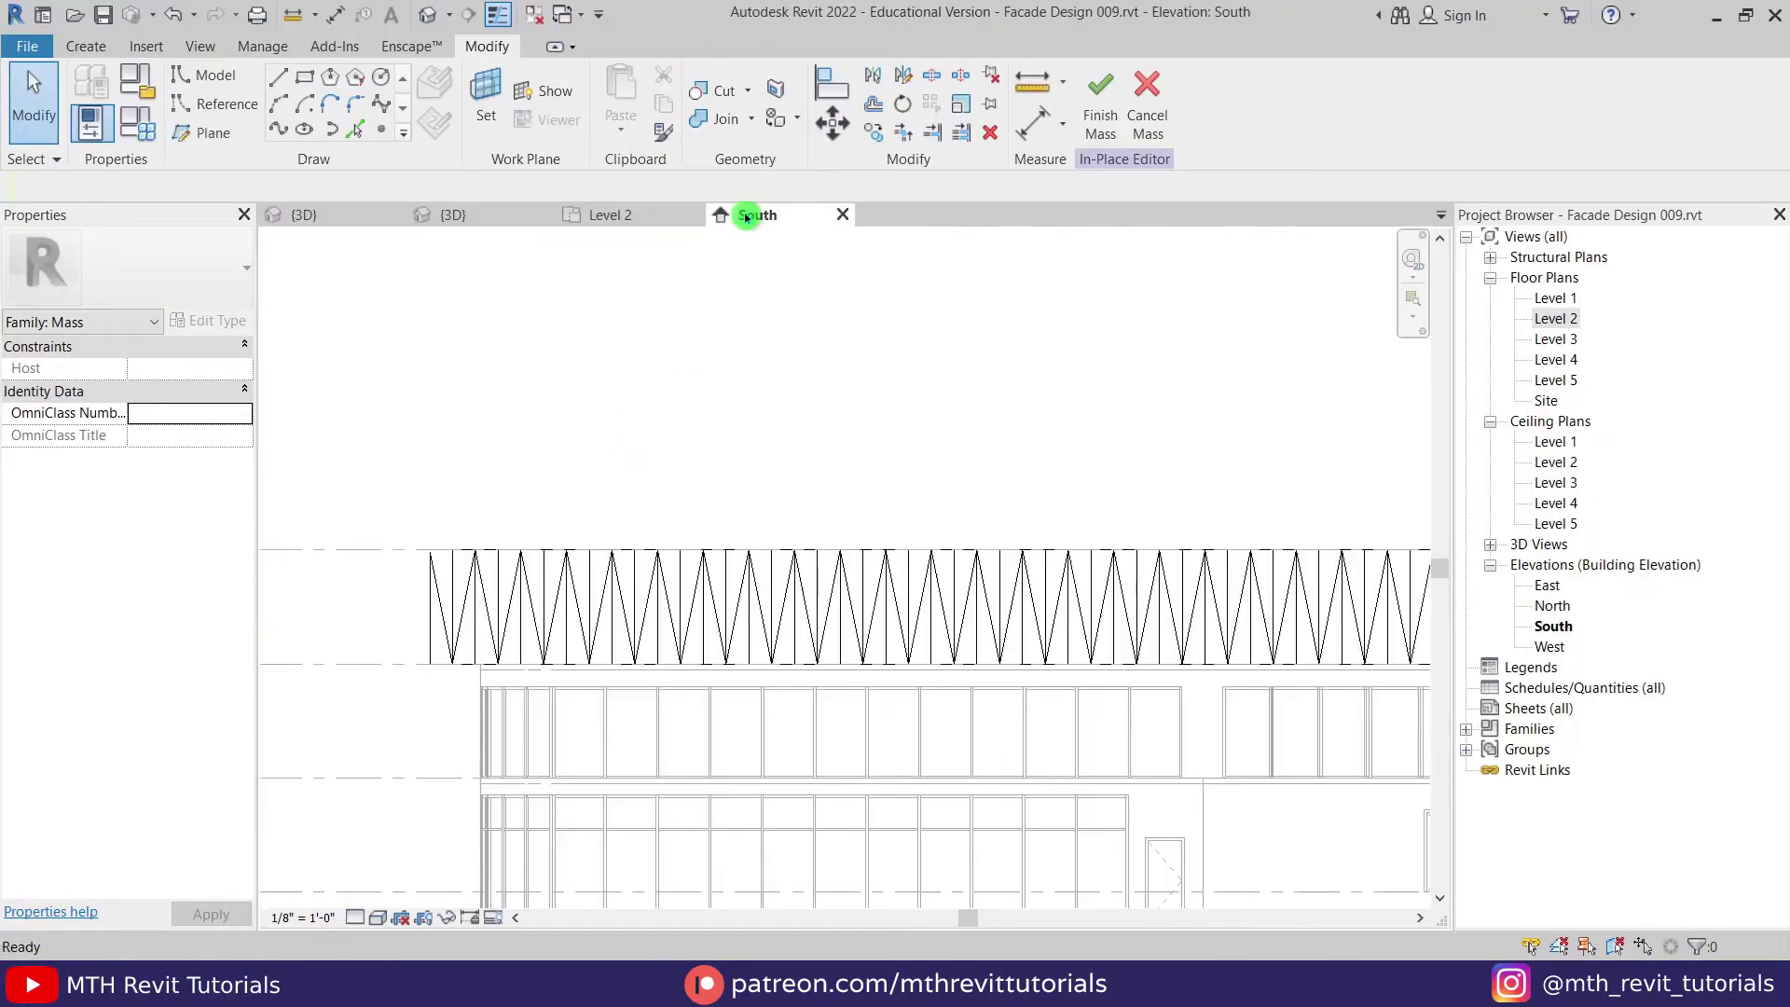
pyautogui.scroll(-4, 522, 466)
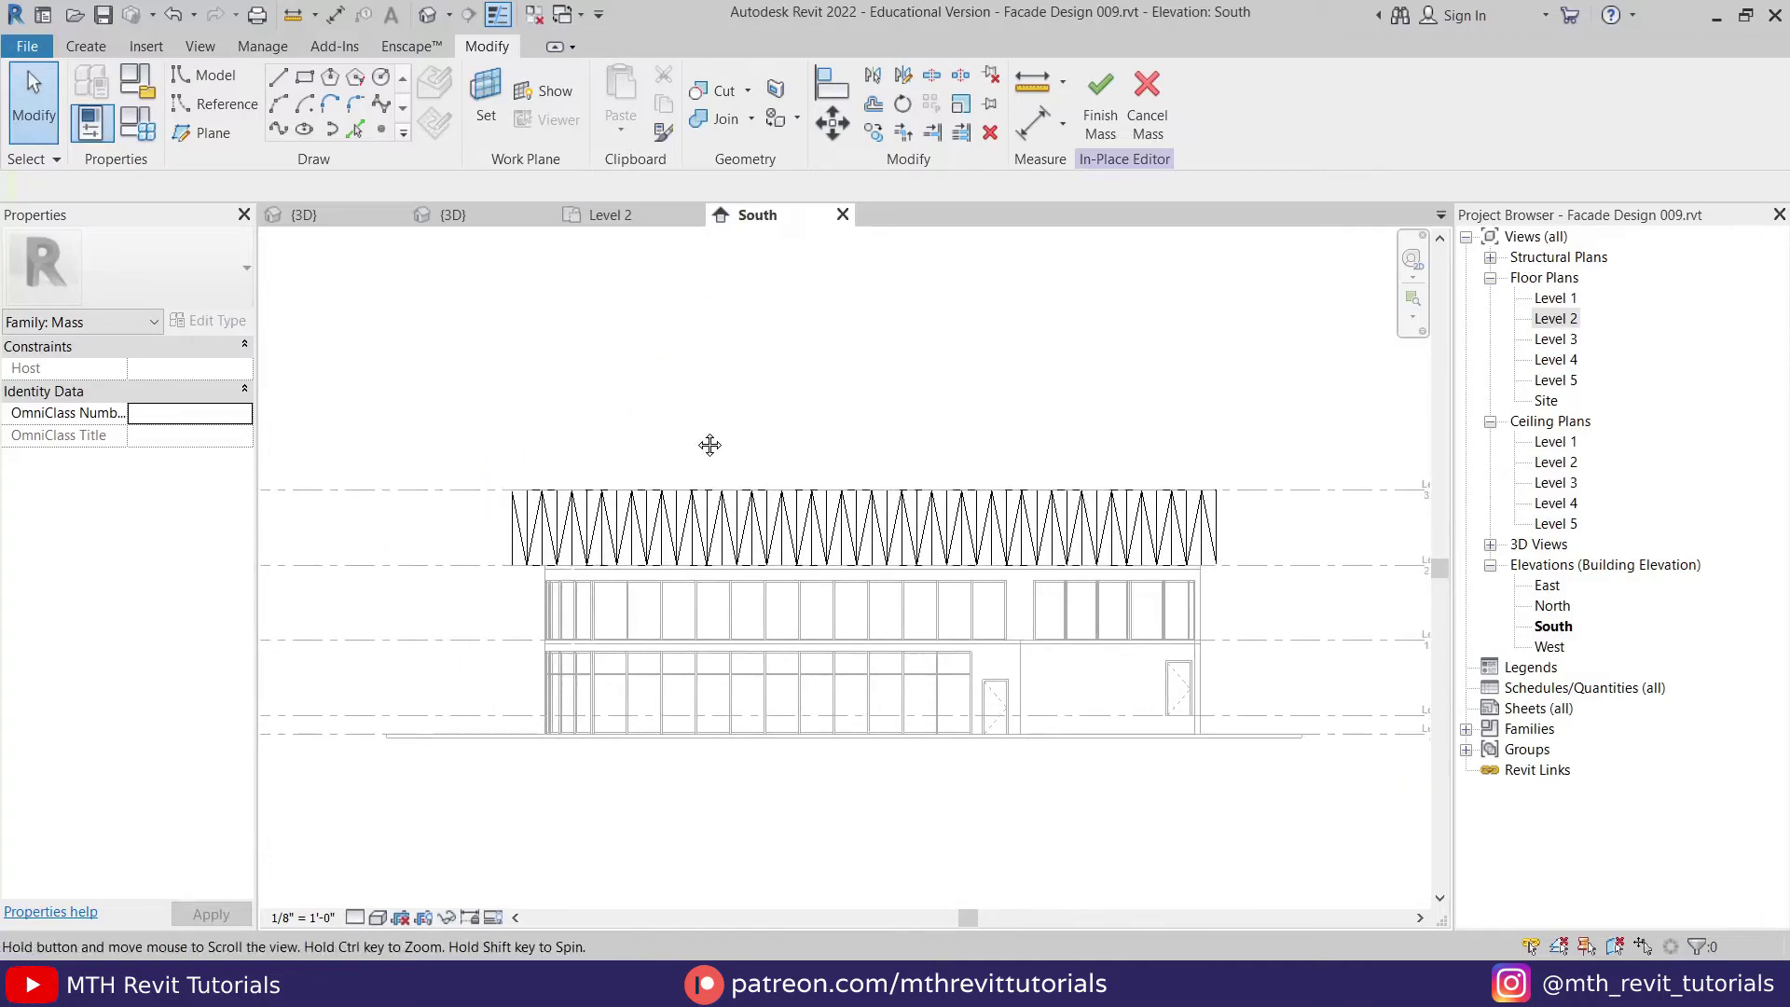
pyautogui.moveTo(769, 518); pyautogui.dragTo(1287, 612)
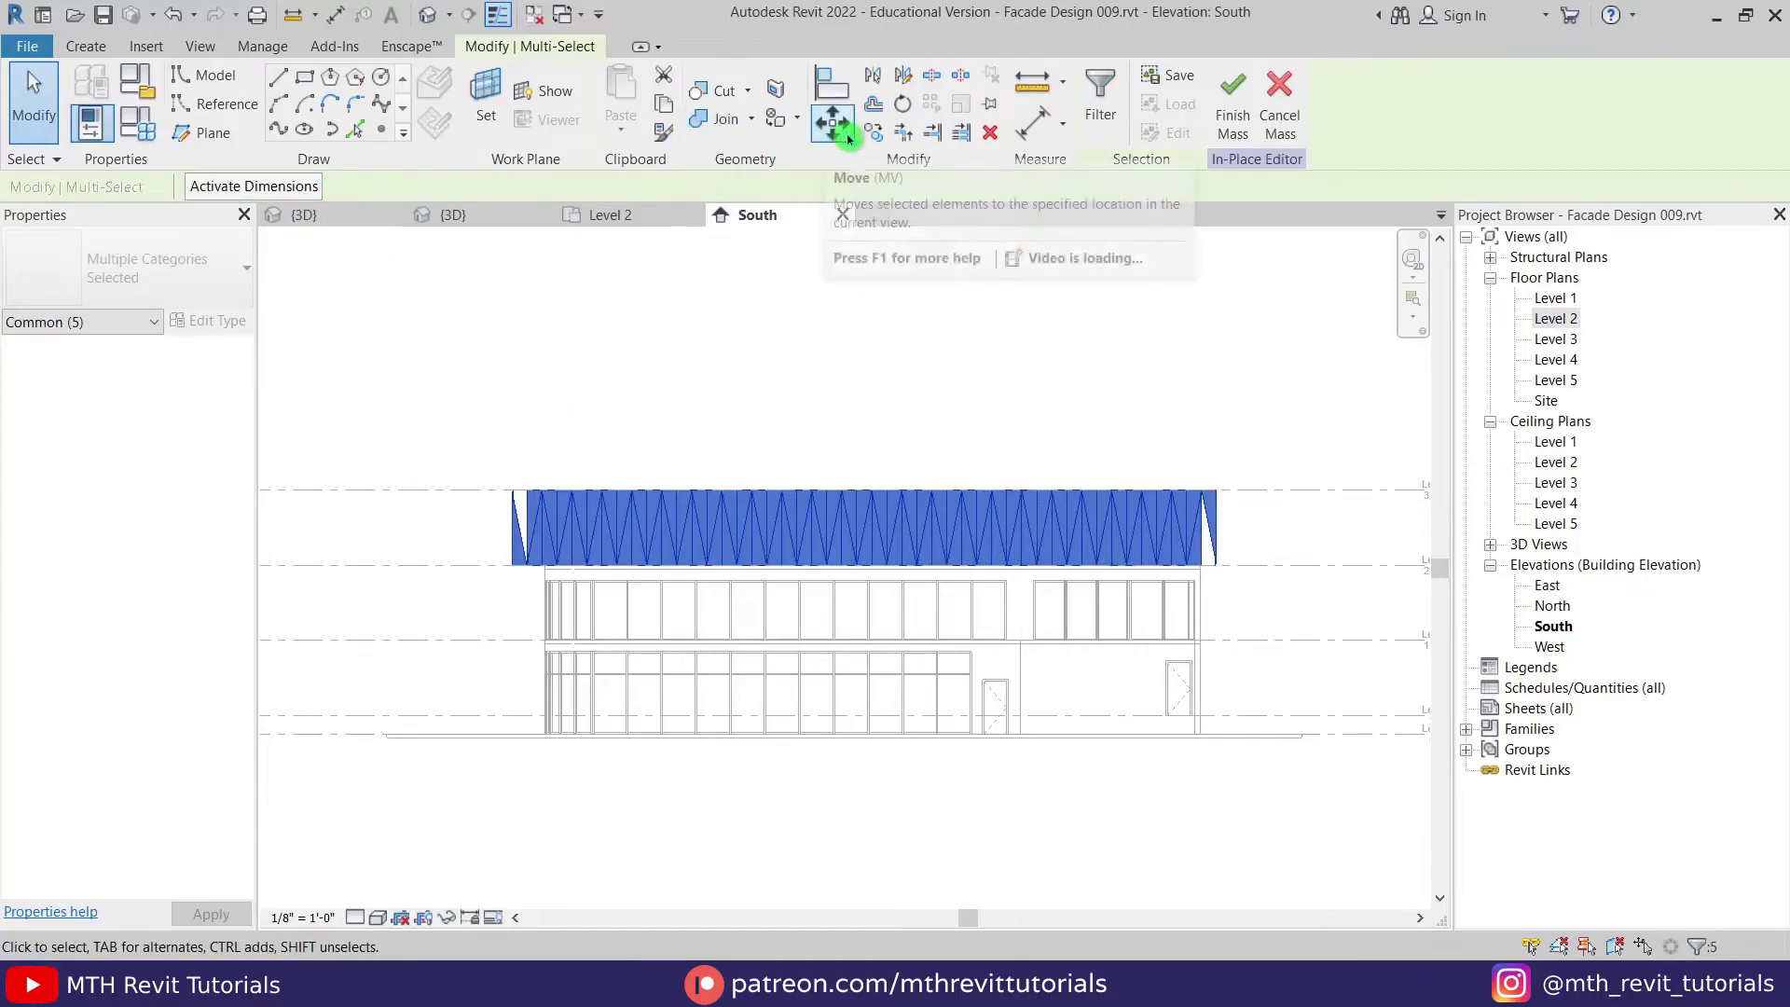
pyautogui.click(873, 132)
pyautogui.scroll(1, 597, 513)
pyautogui.scroll(1, 597, 522)
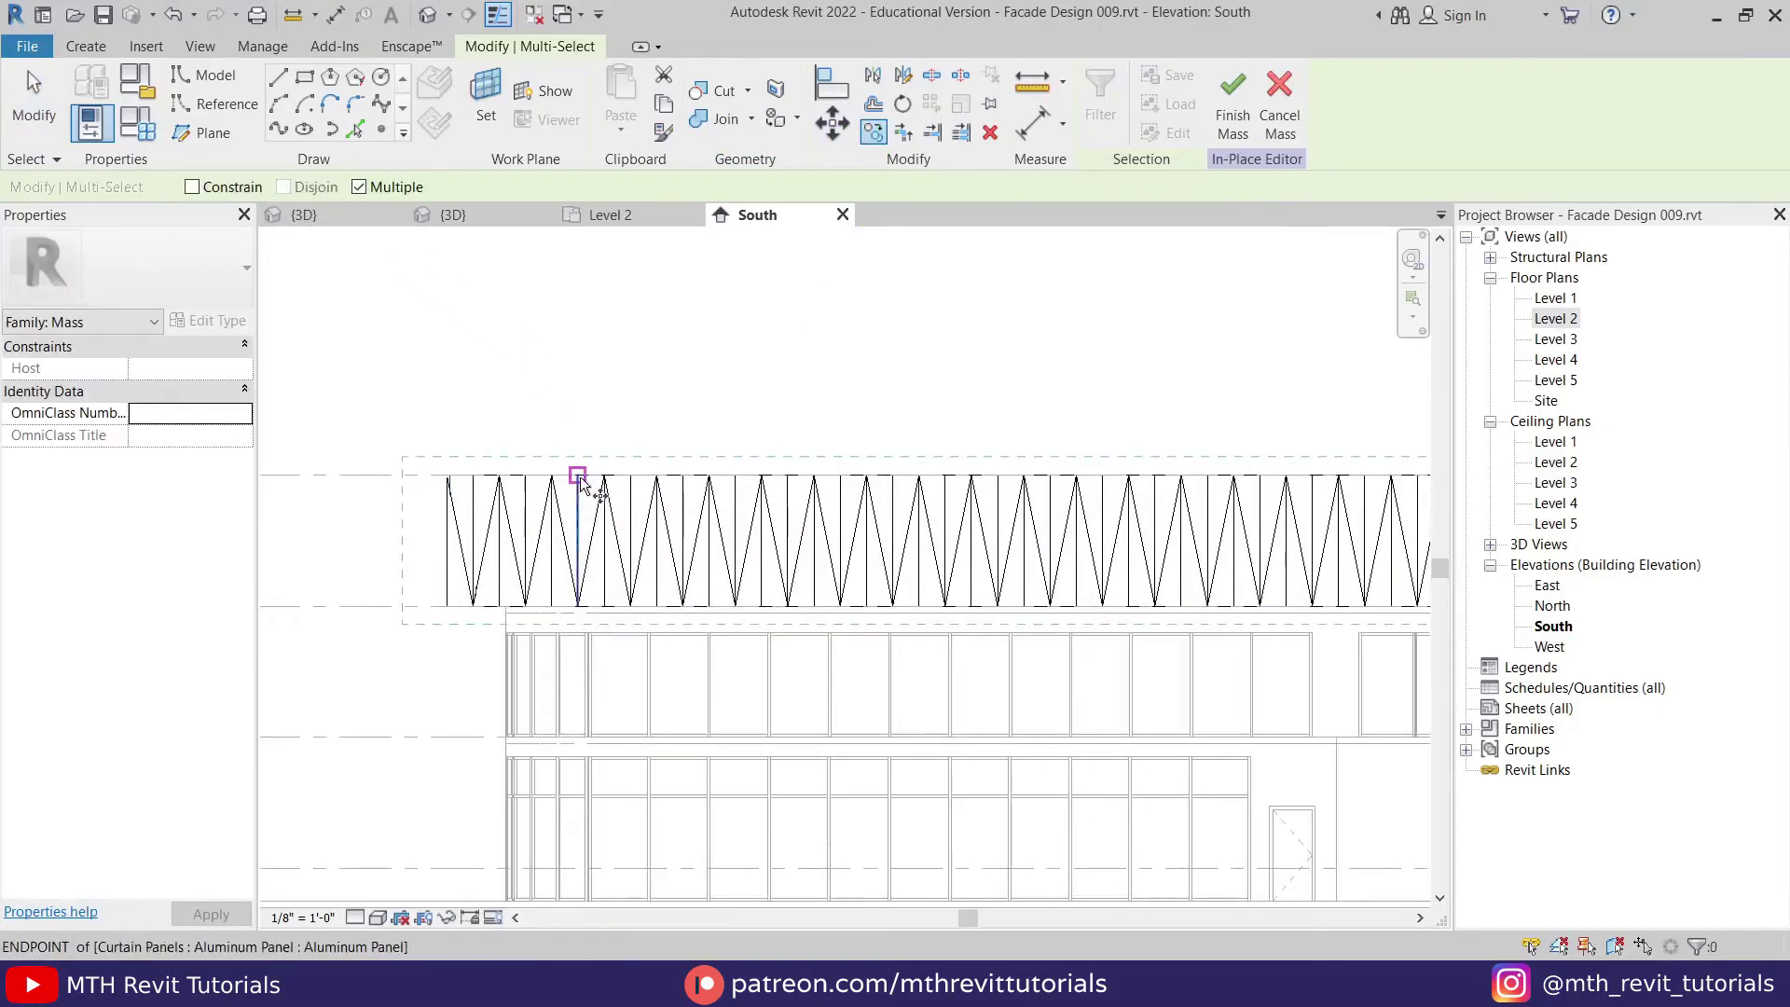
pyautogui.click(578, 475)
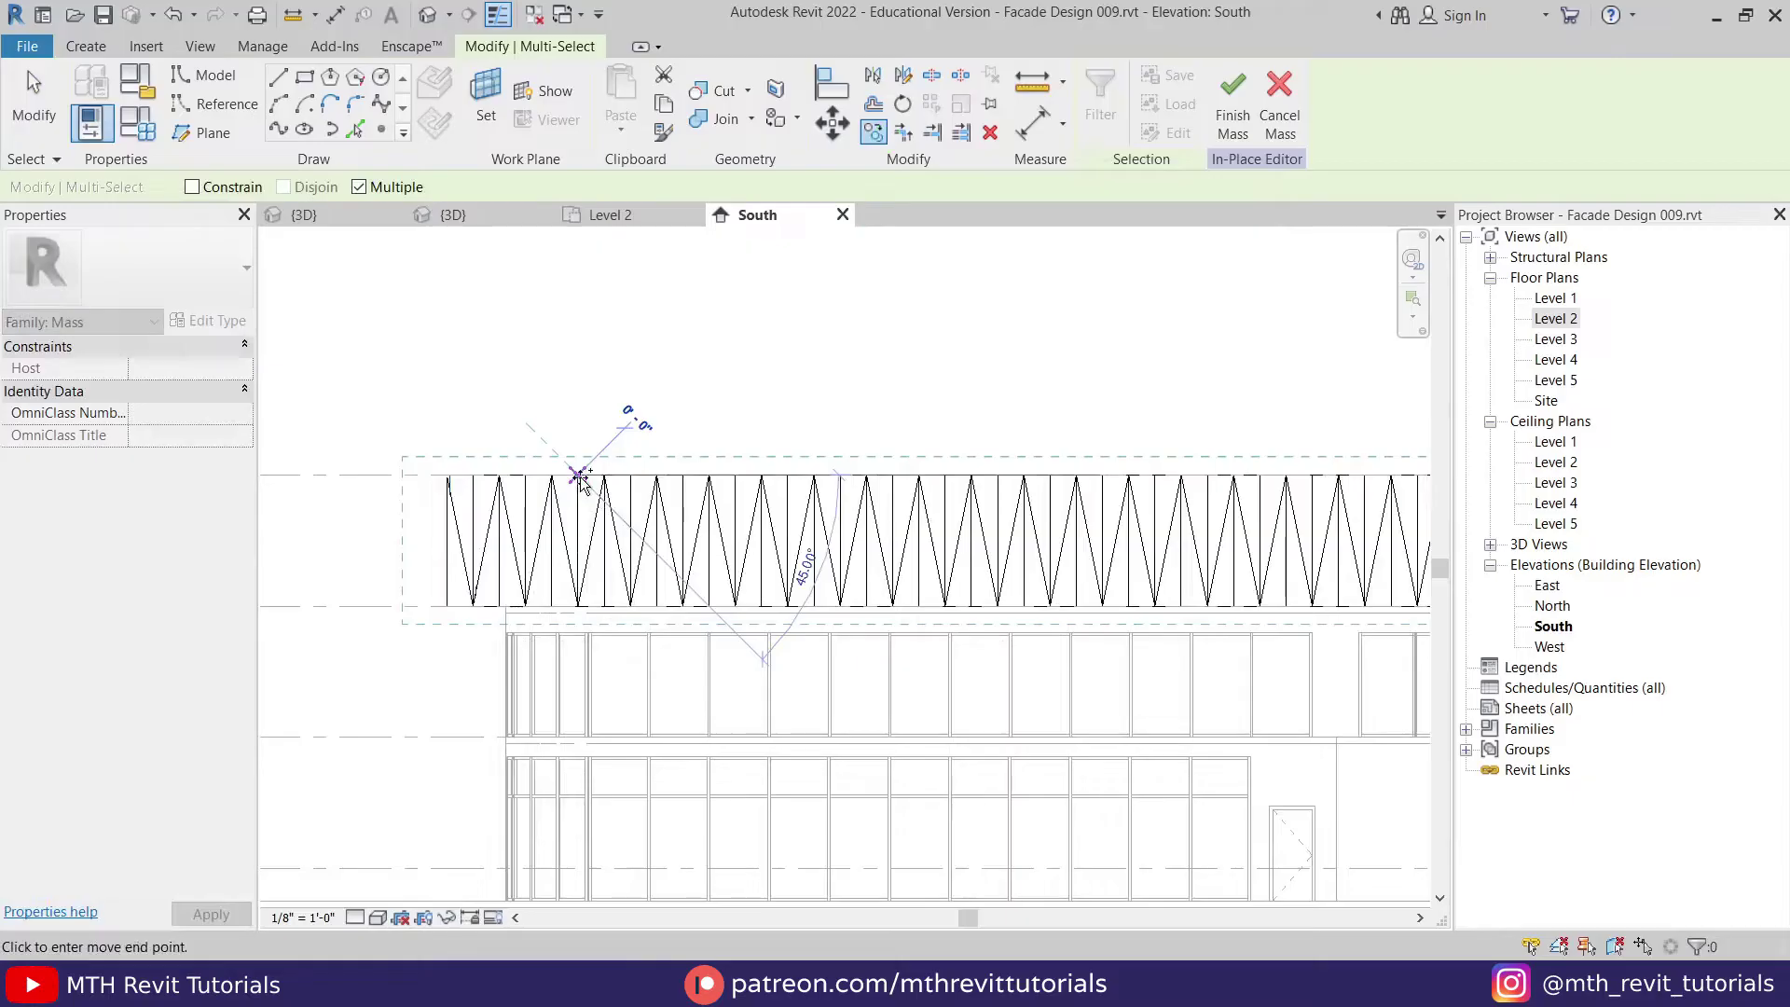
pyautogui.click(577, 605)
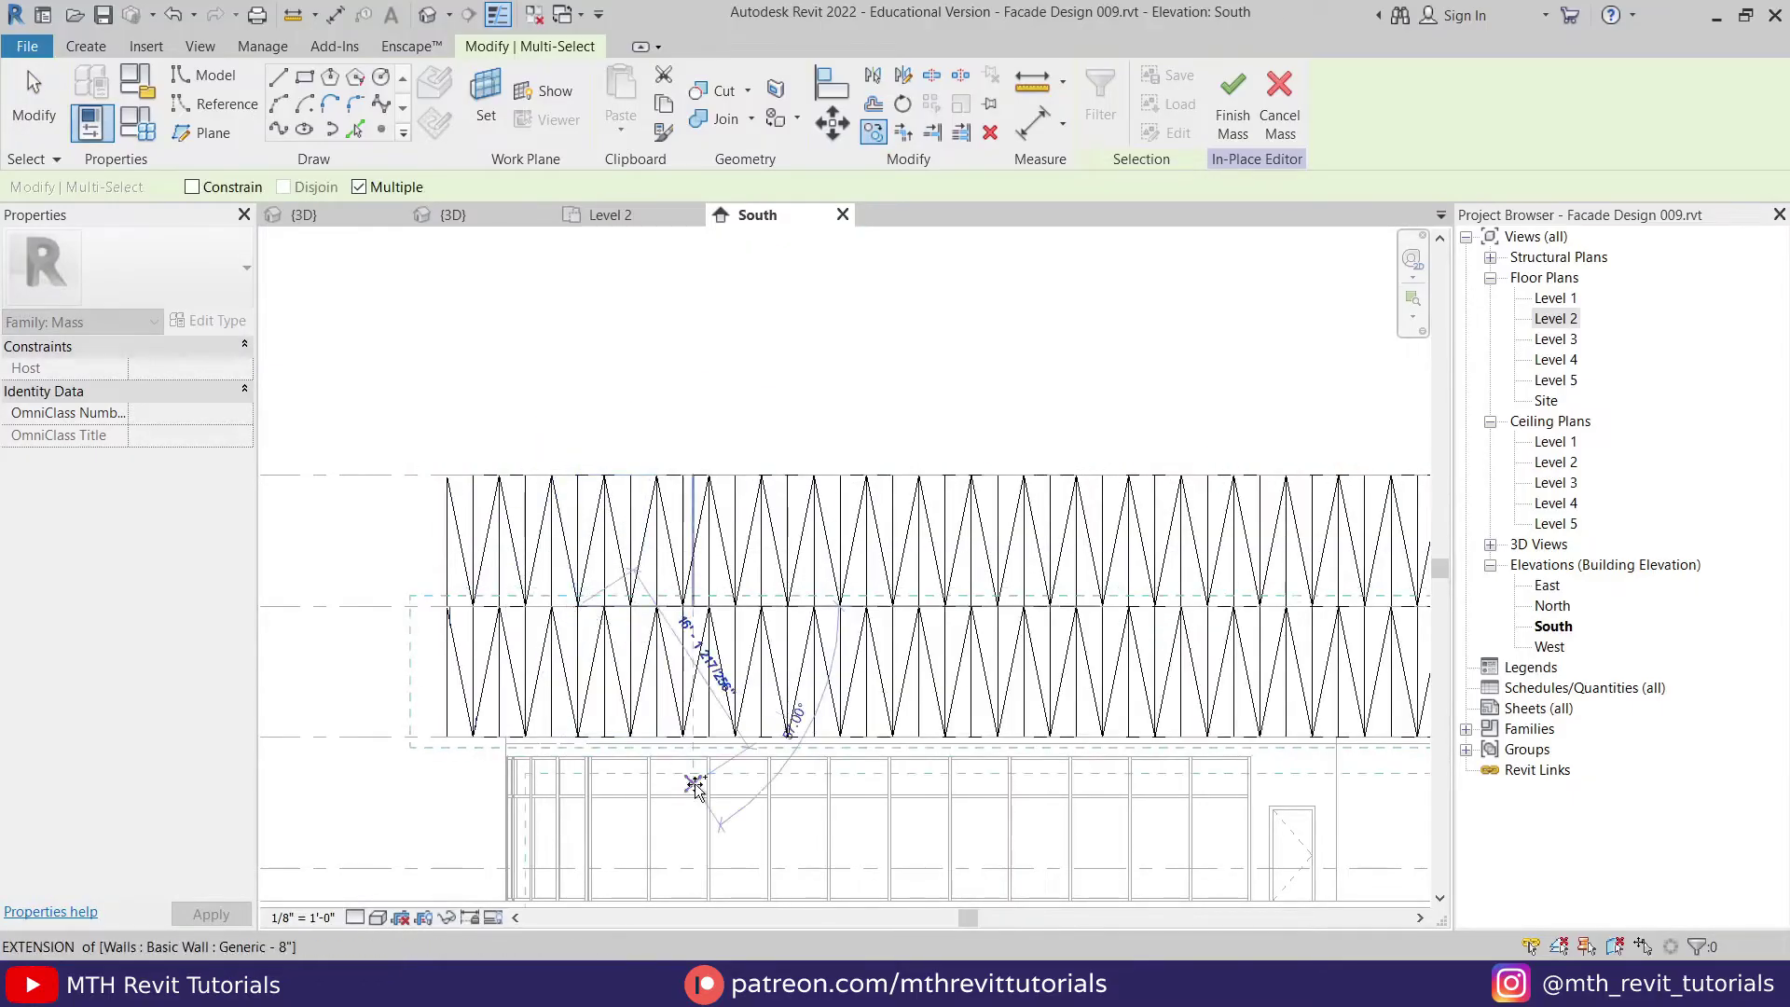
pyautogui.scroll(2, 568, 723)
pyautogui.press('Escape')
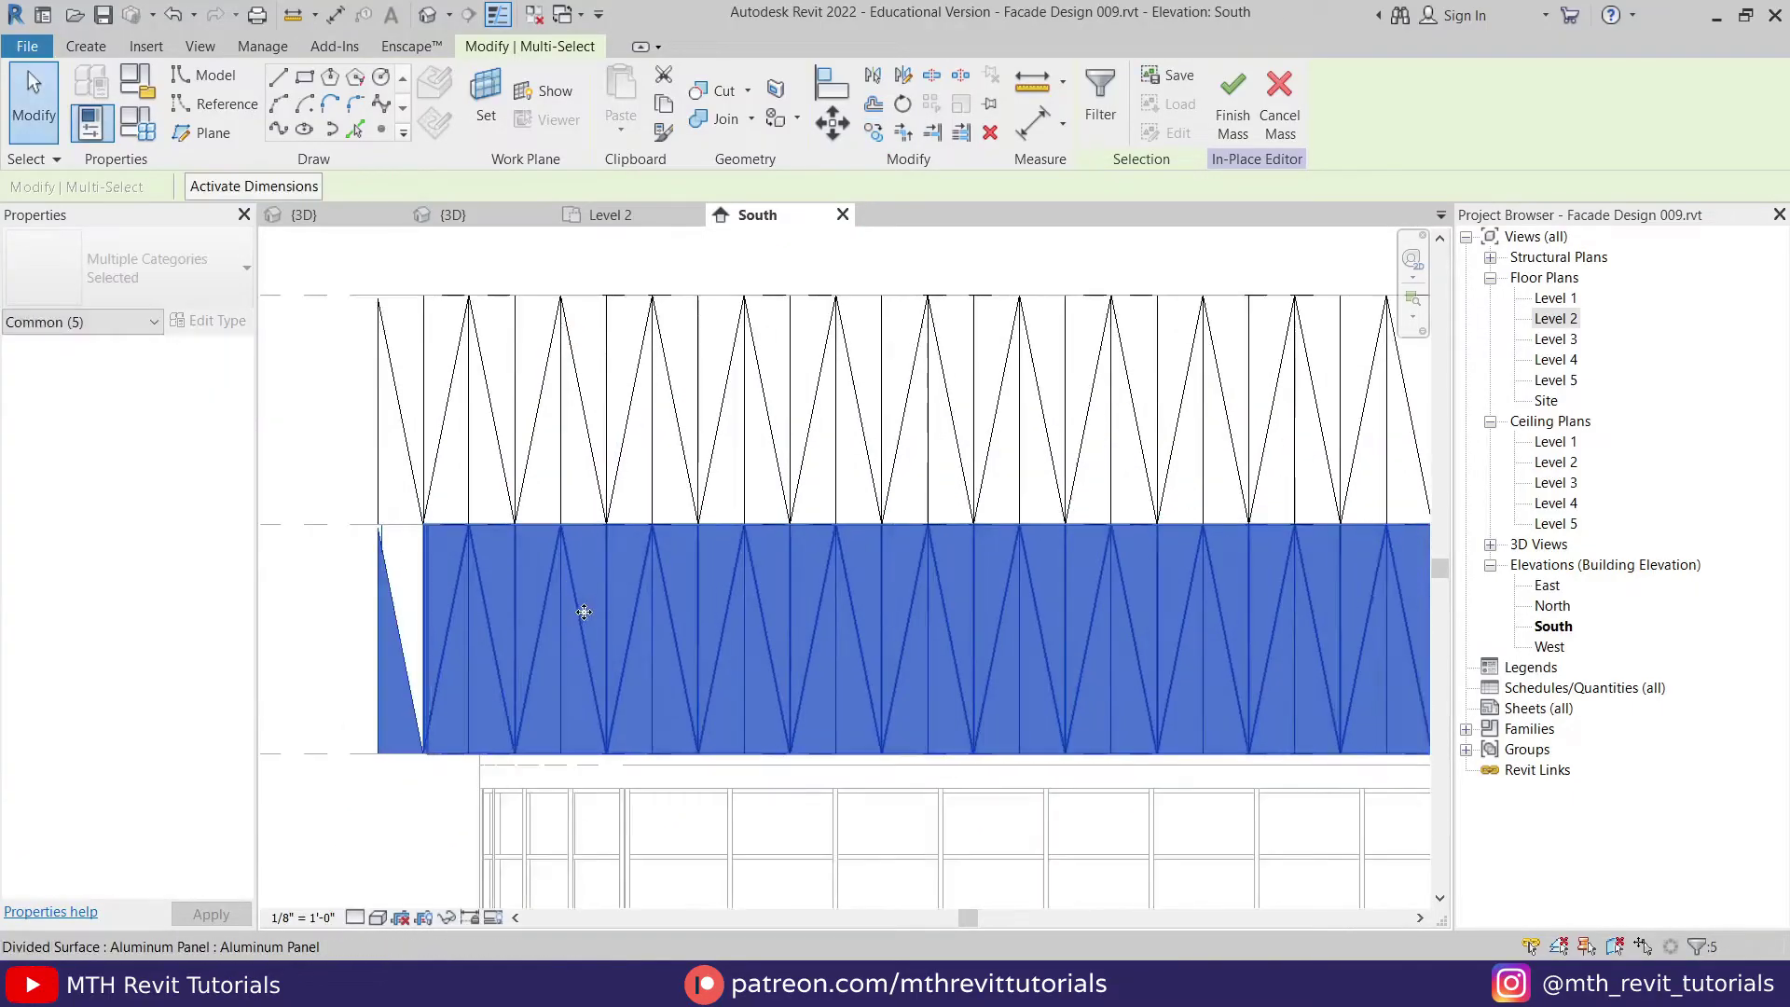
pyautogui.press('Escape')
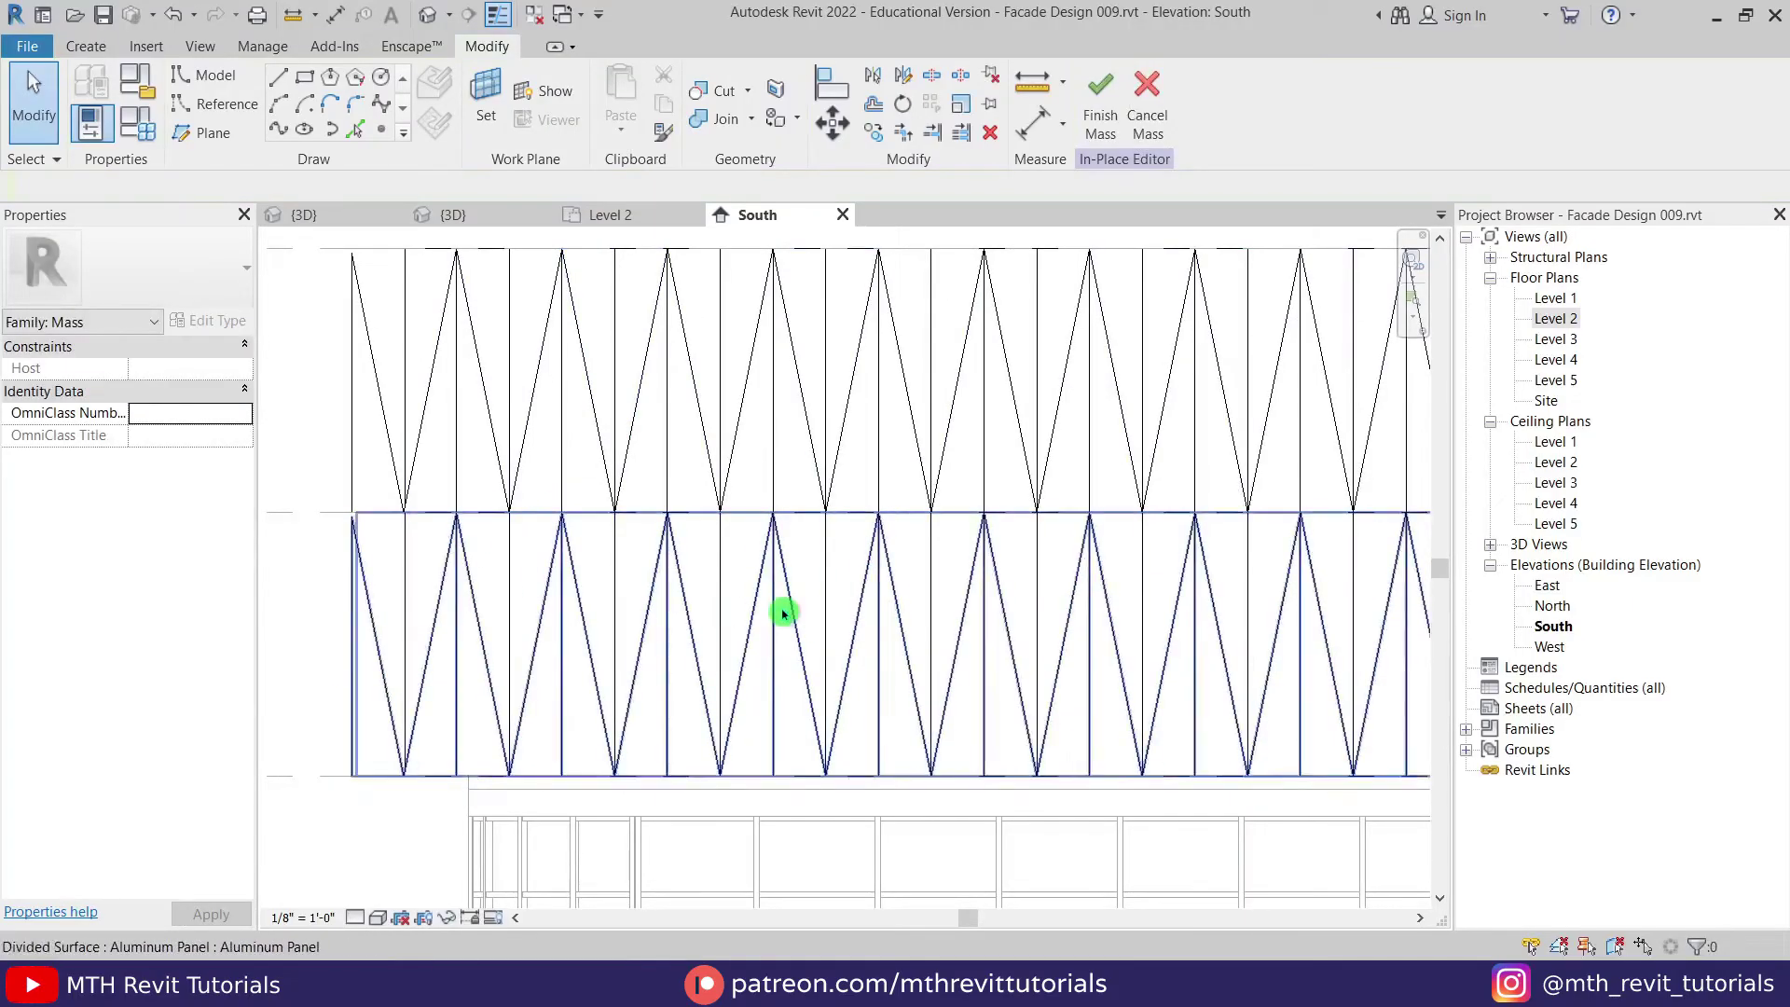
# Step: Check the stacked panels in {3D}, then window-select the lower panel row in South elevation
pyautogui.click(322, 214)
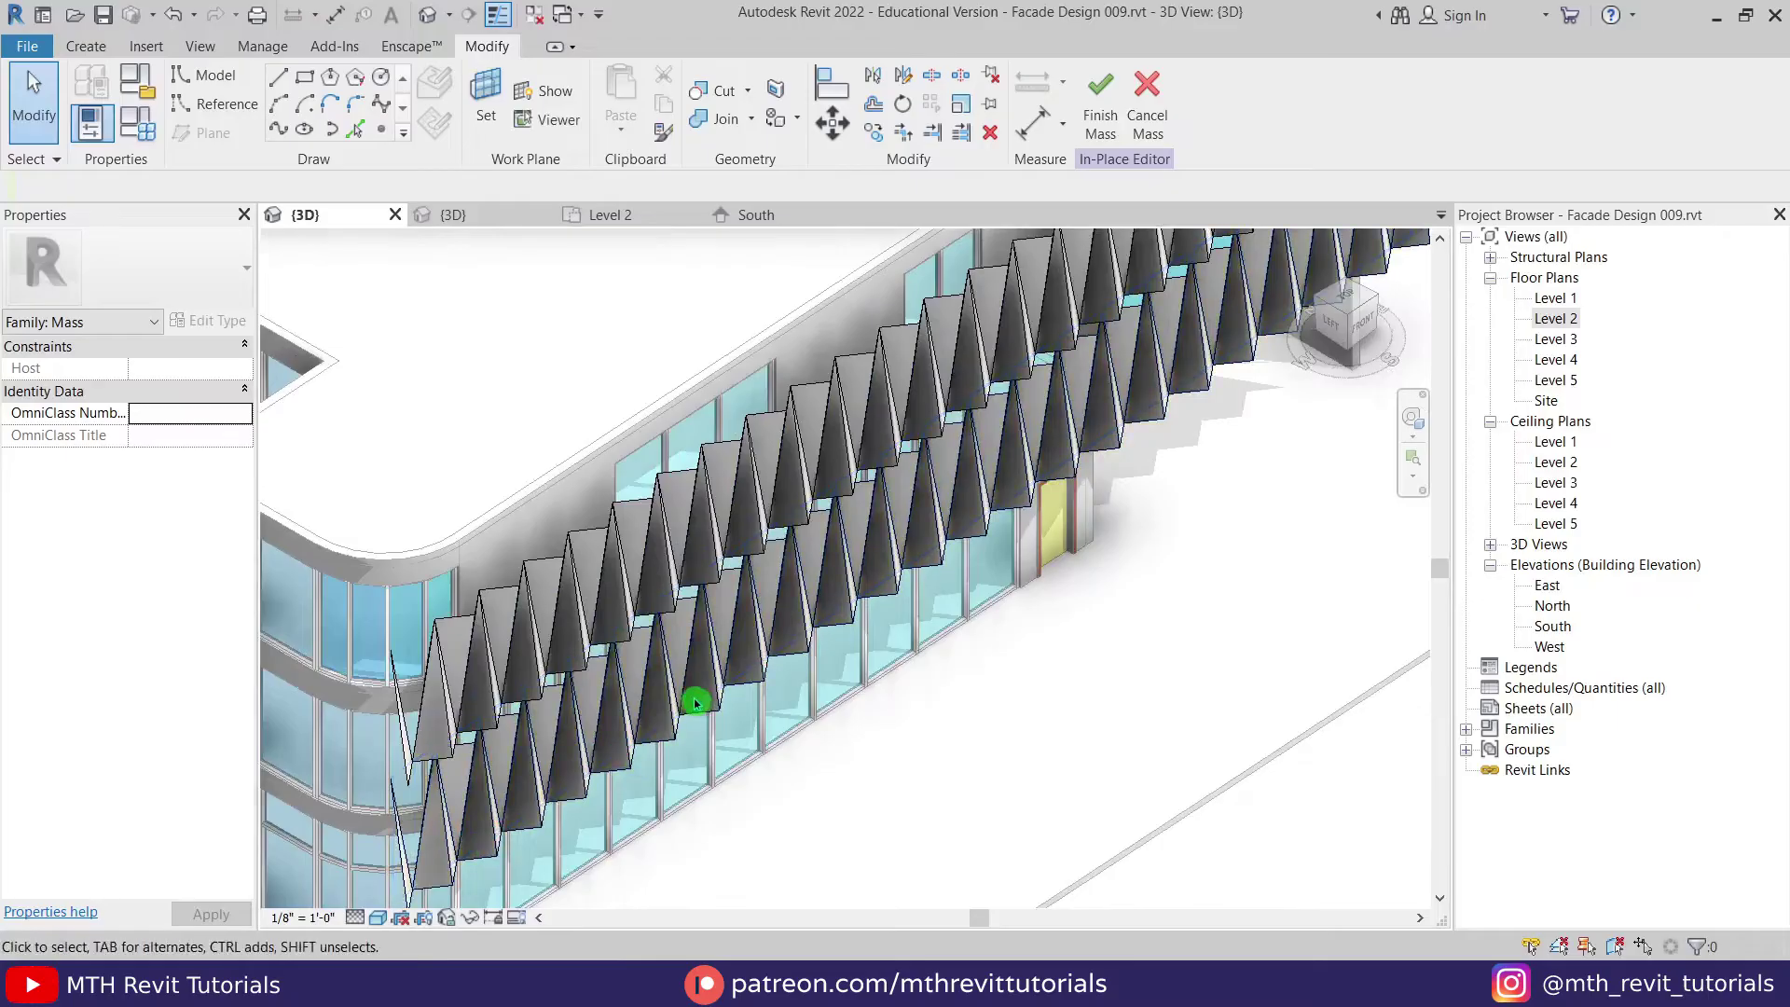
pyautogui.click(750, 222)
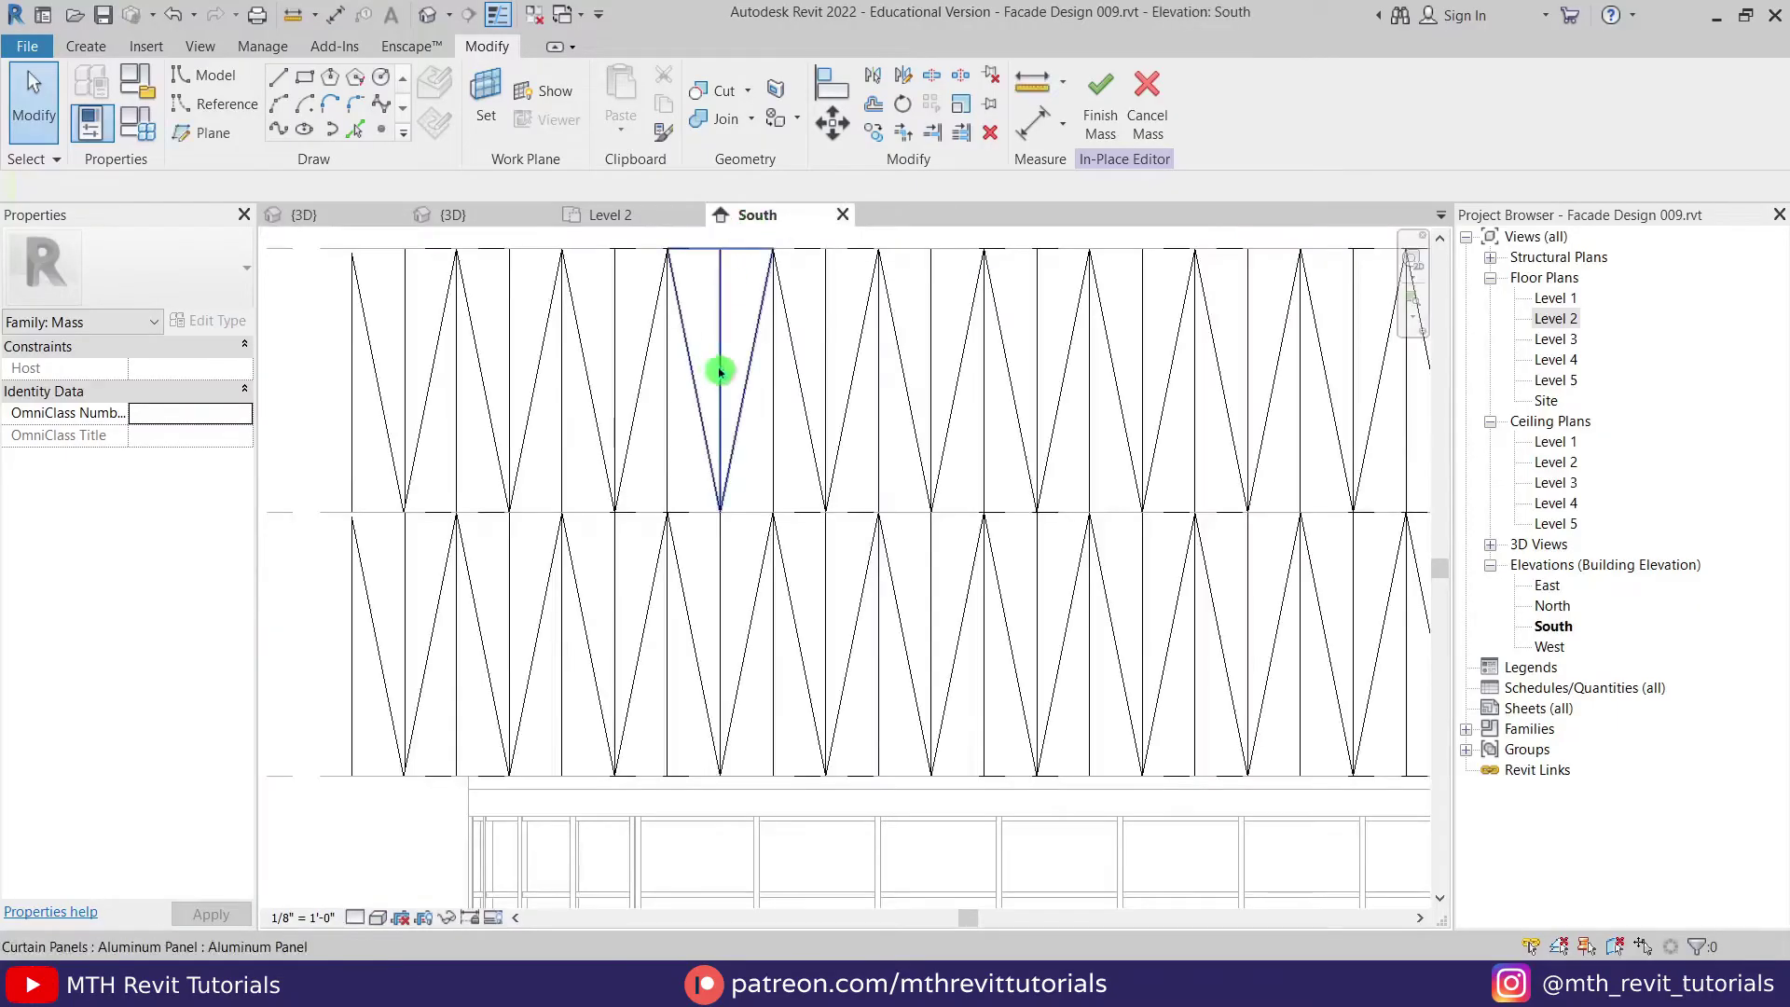
pyautogui.scroll(-4, 420, 472)
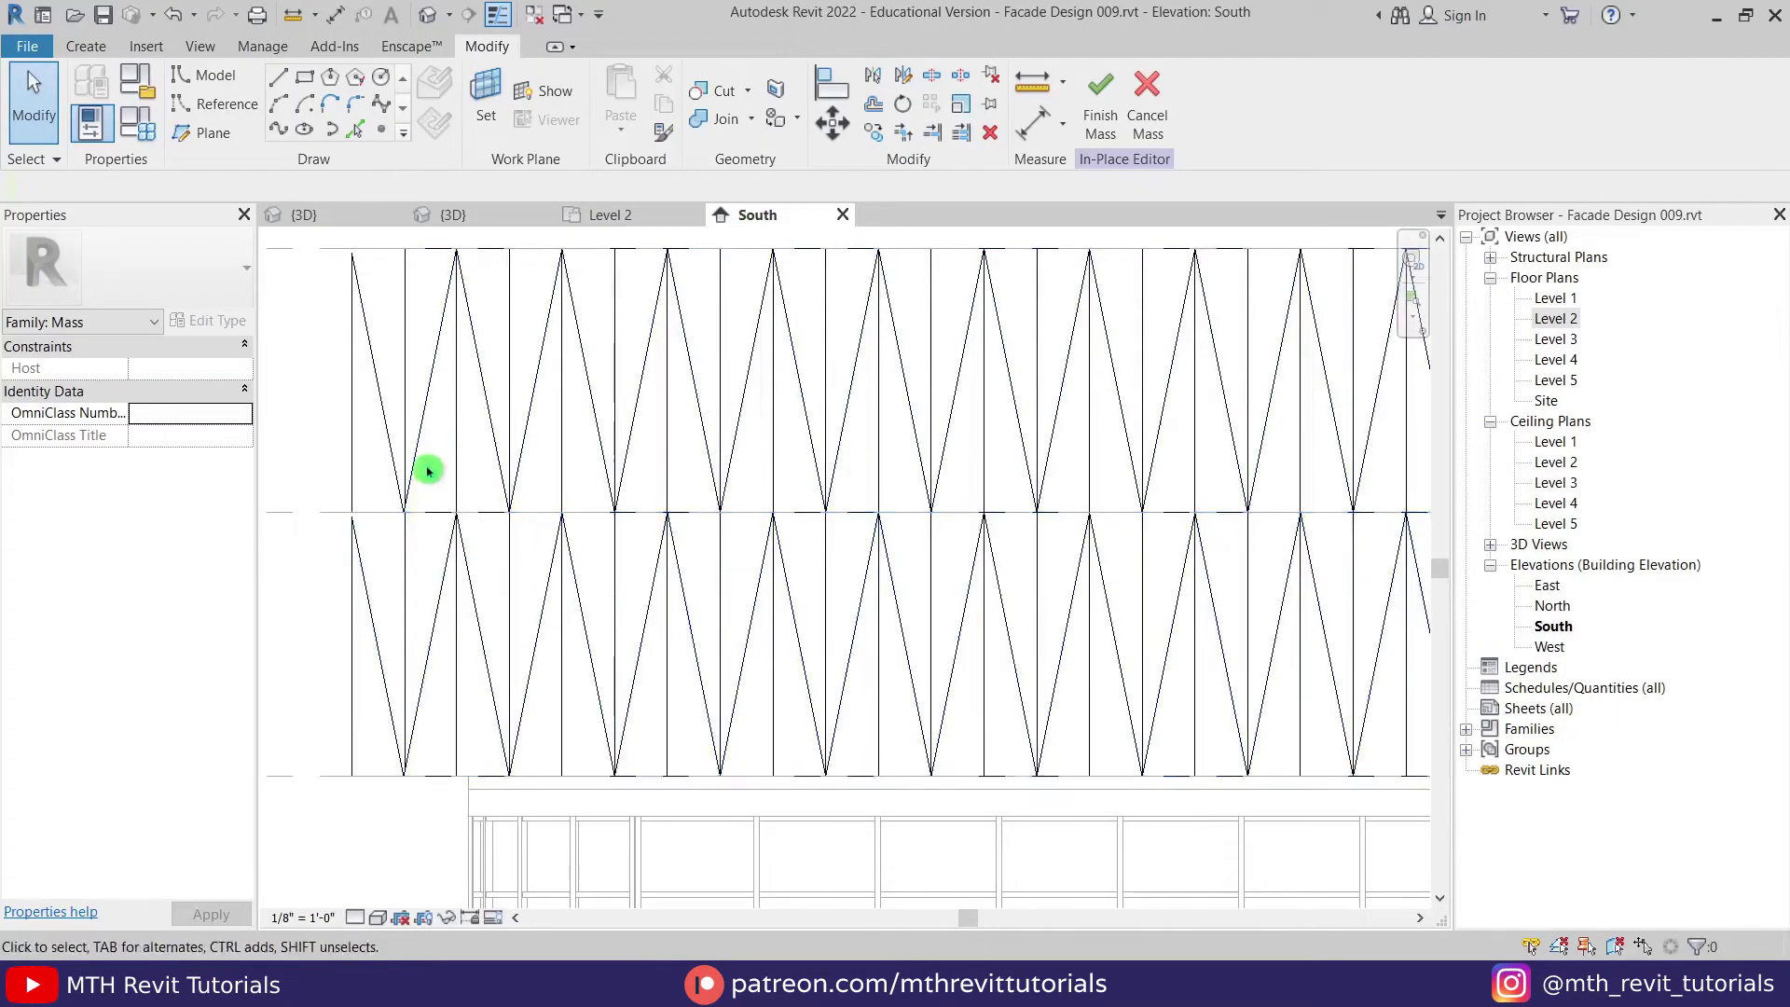
pyautogui.scroll(-2, 334, 469)
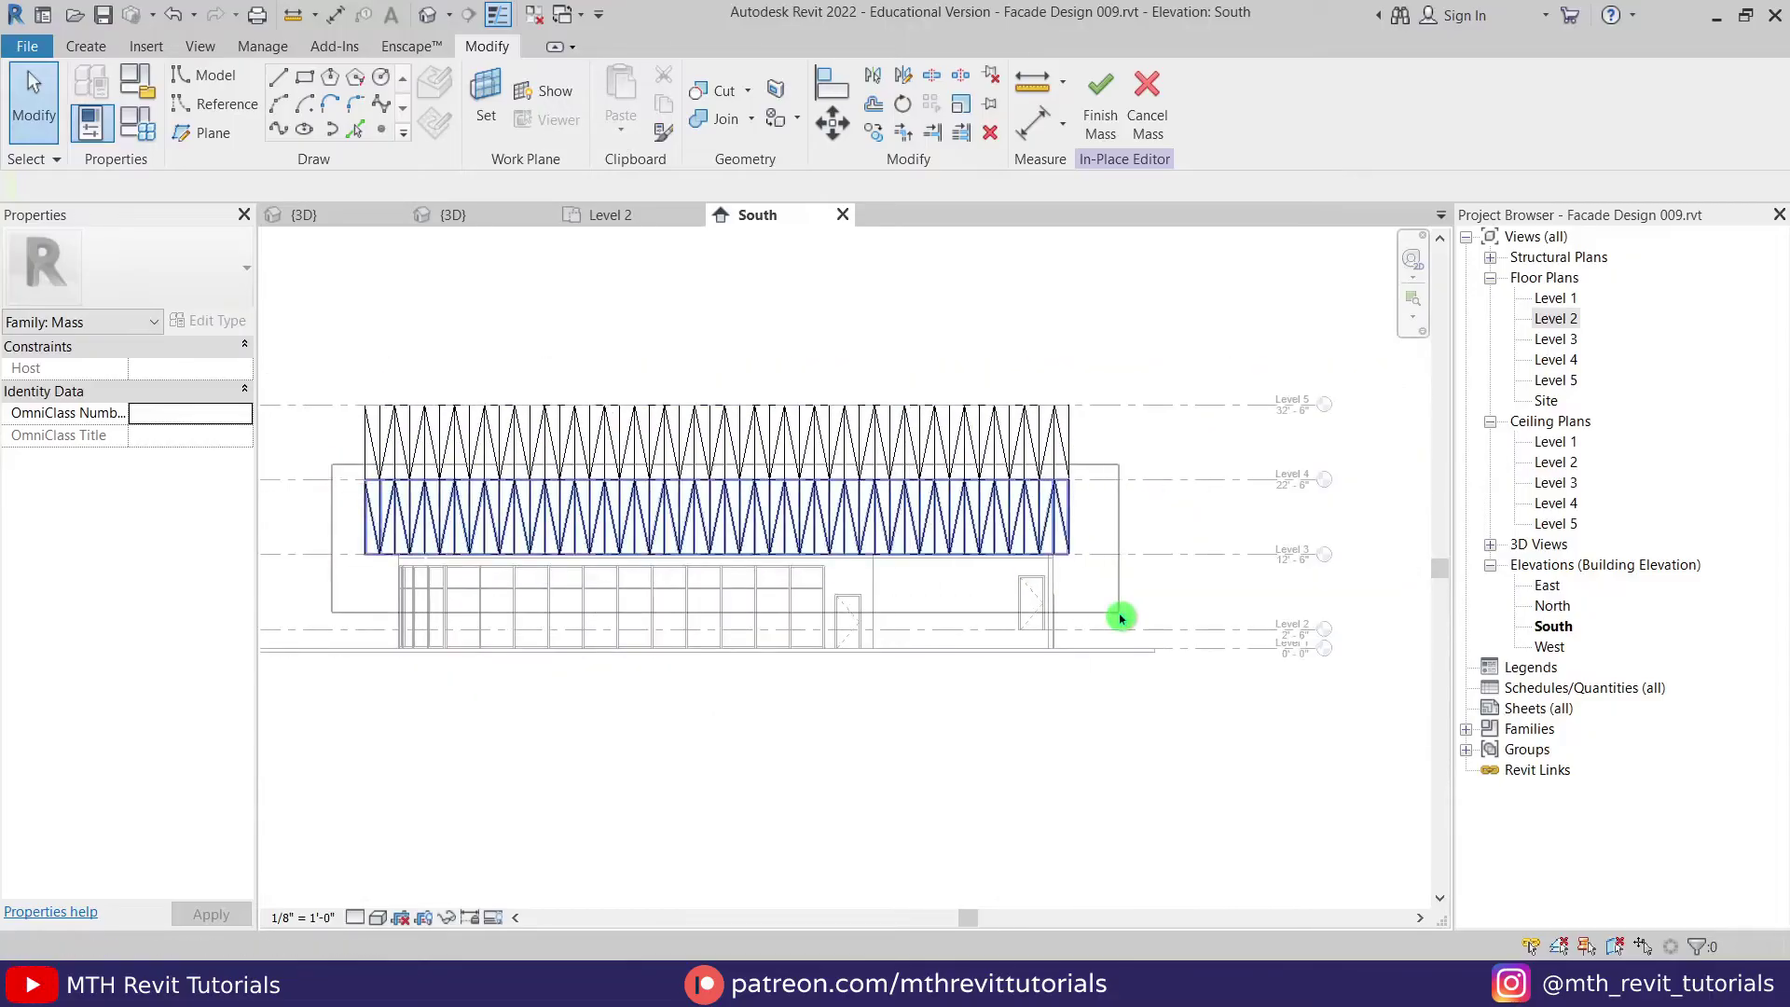
pyautogui.moveTo(1122, 611); pyautogui.dragTo(1046, 439)
# Step: Move the lower panel row 2'-0" to the right, then inspect its right-end panel
pyautogui.scroll(1, 1047, 439)
pyautogui.scroll(2, 1047, 448)
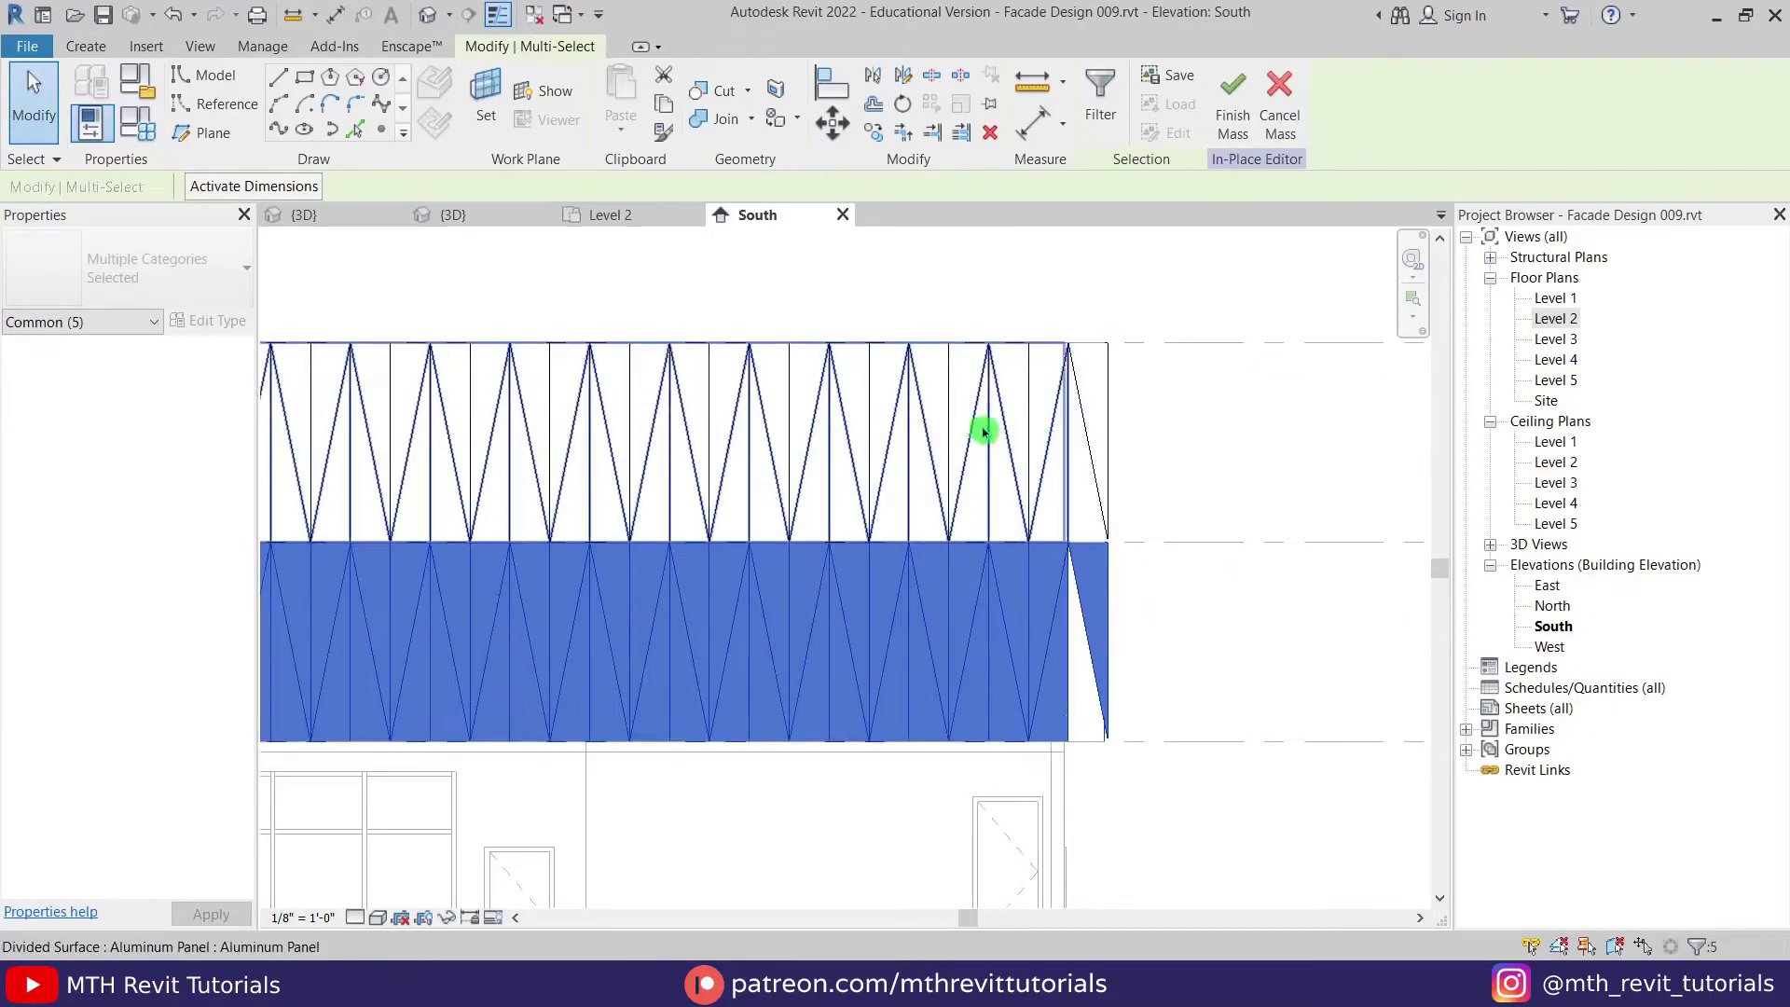
pyautogui.click(854, 137)
pyautogui.scroll(1, 943, 545)
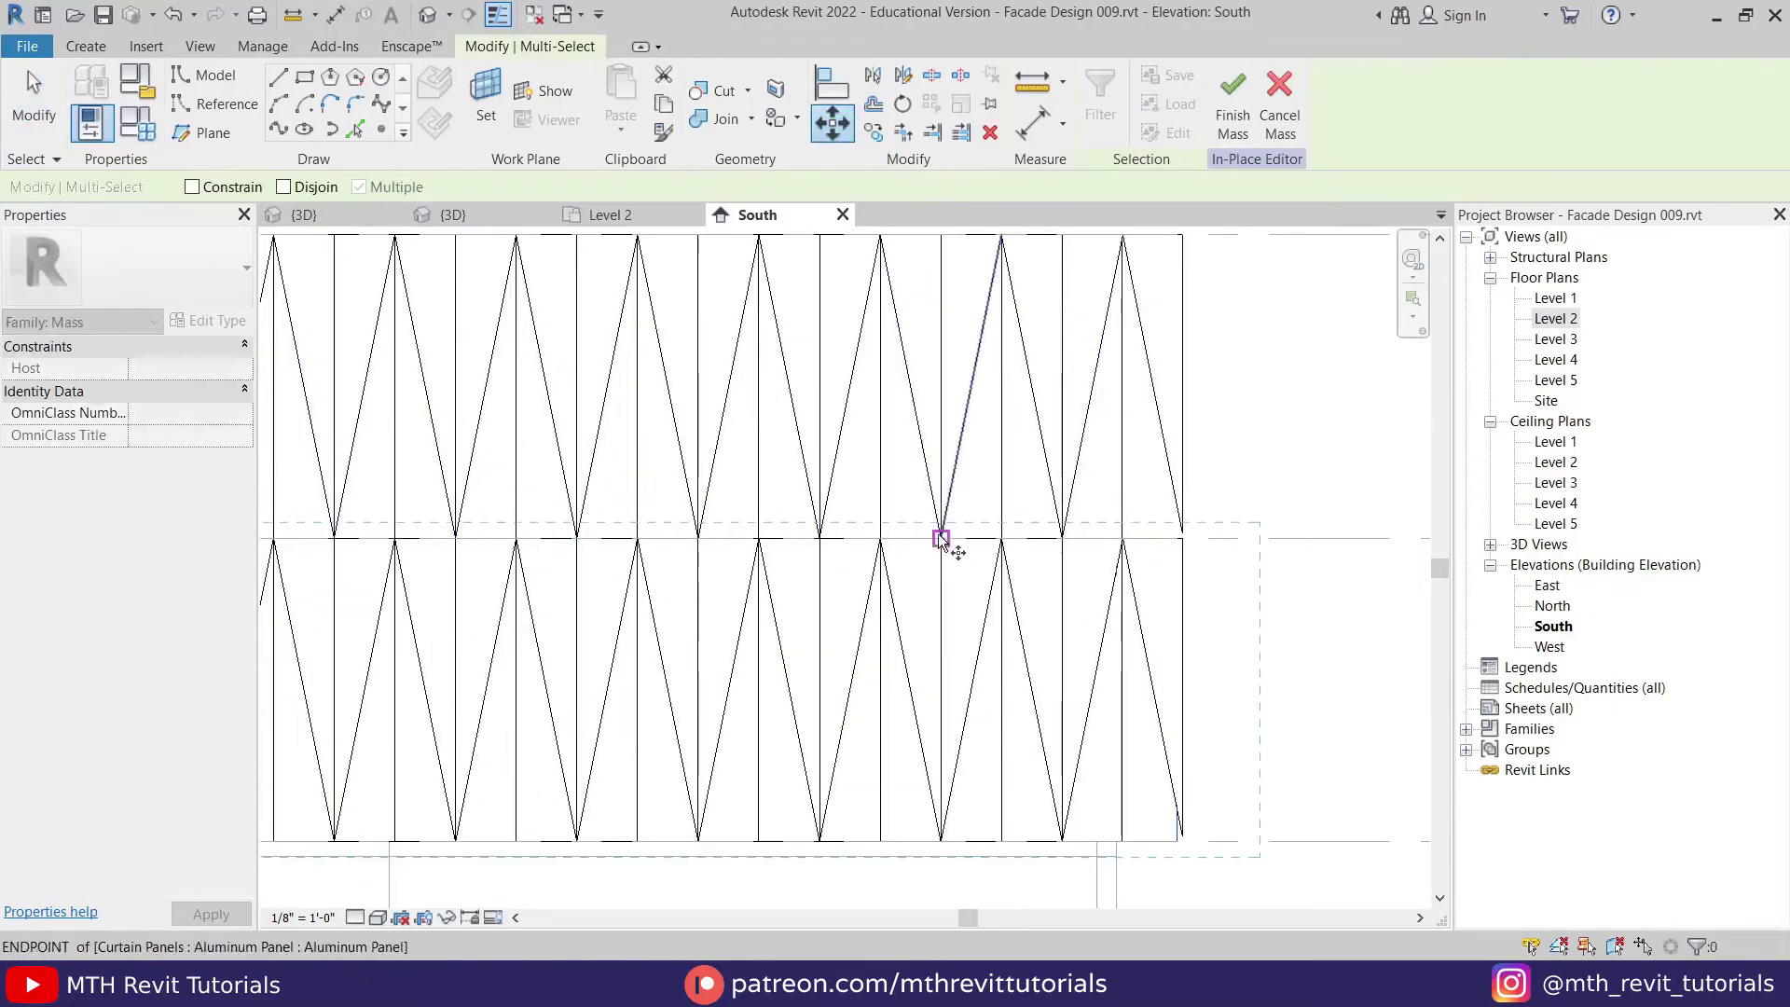
pyautogui.click(942, 539)
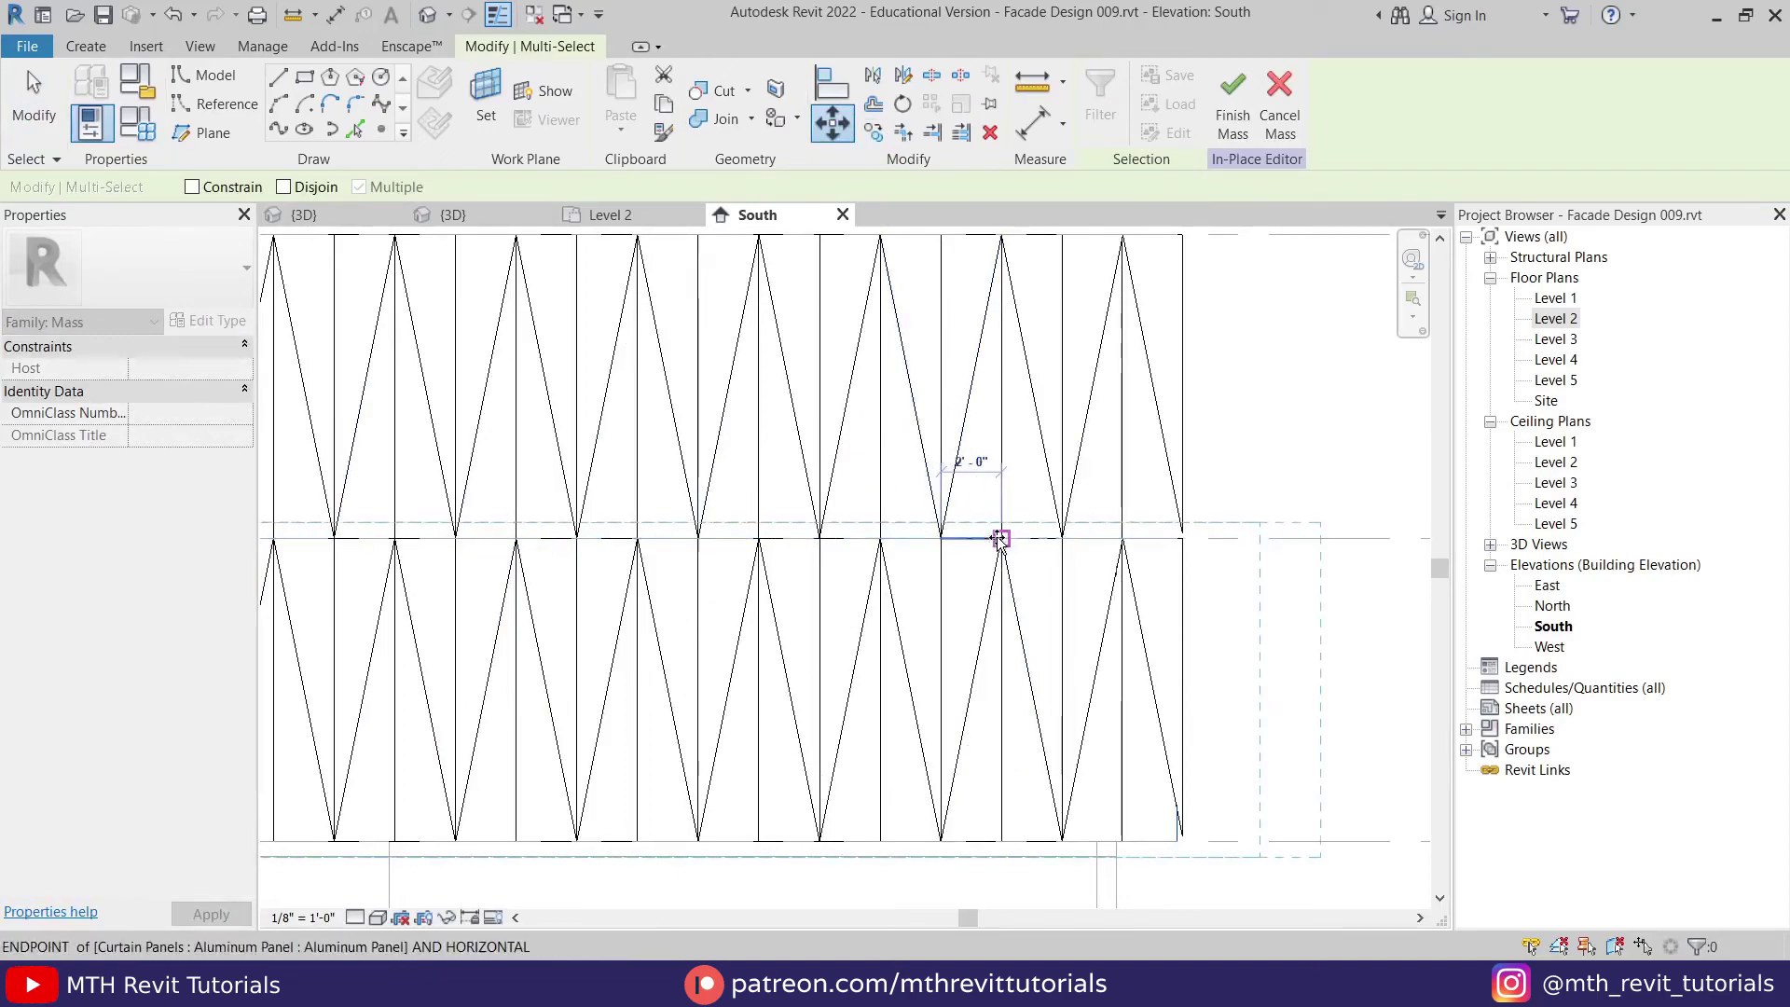
pyautogui.click(1000, 539)
pyautogui.press('Escape')
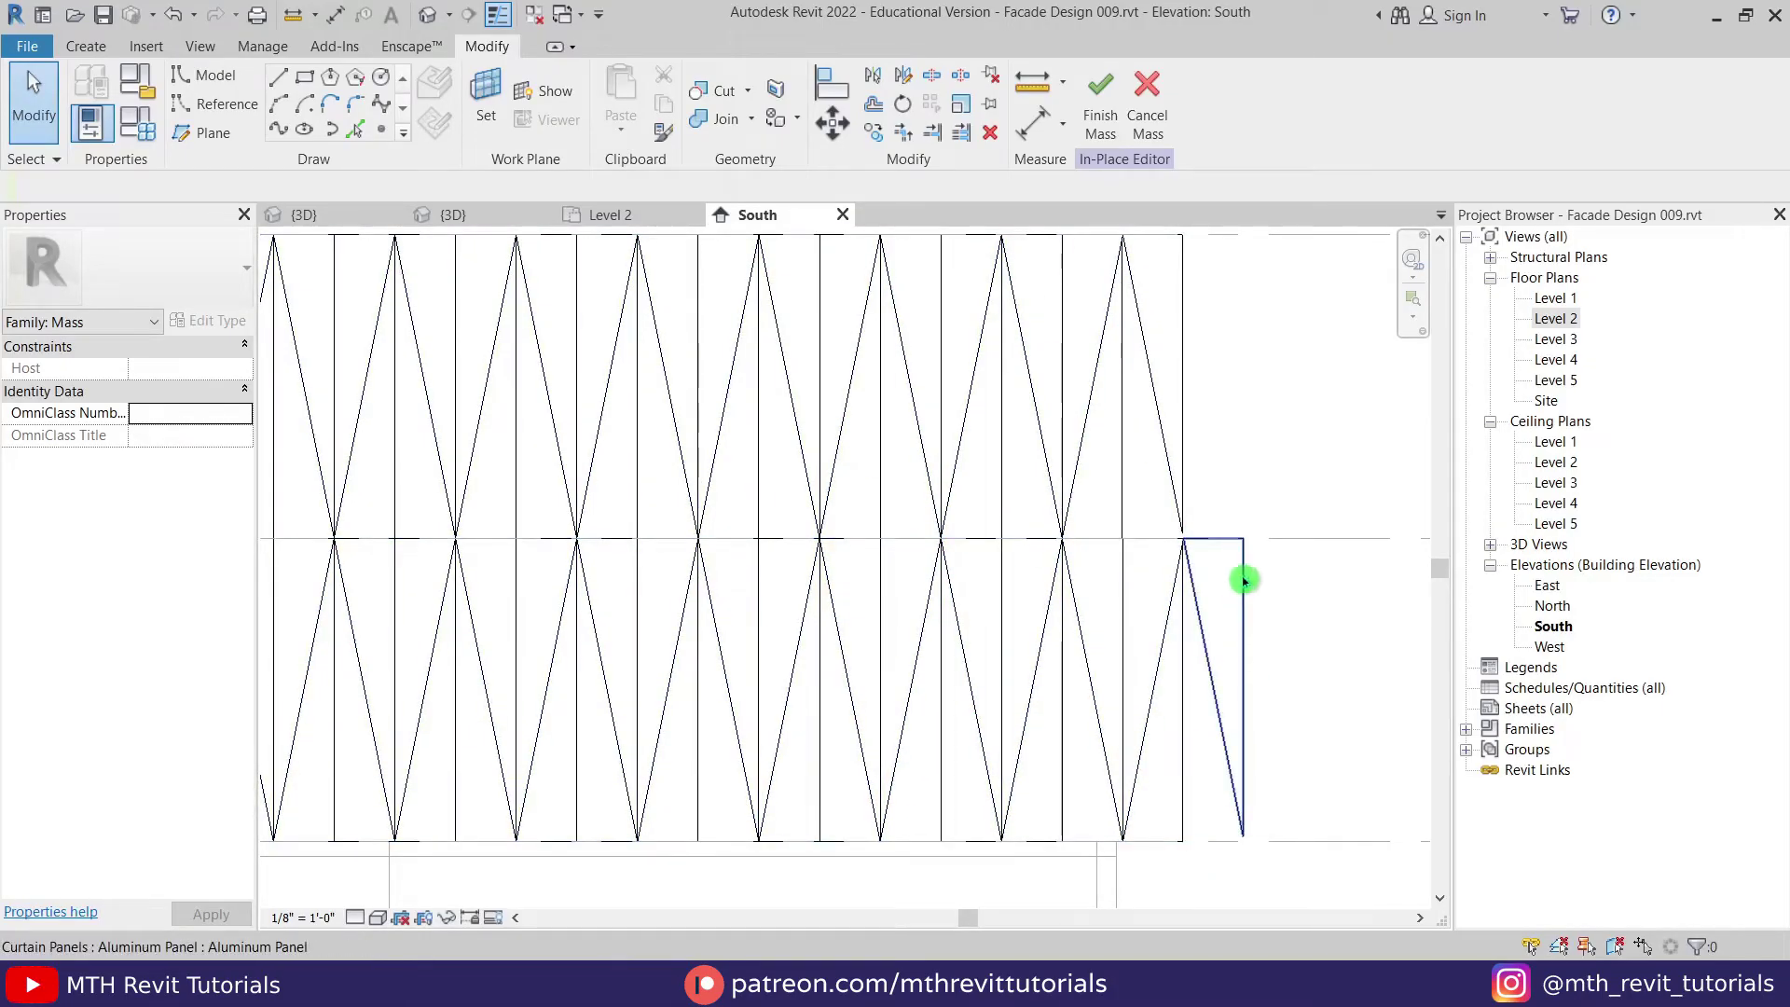
pyautogui.click(1207, 640)
pyautogui.press('Escape')
pyautogui.scroll(-5, 1198, 606)
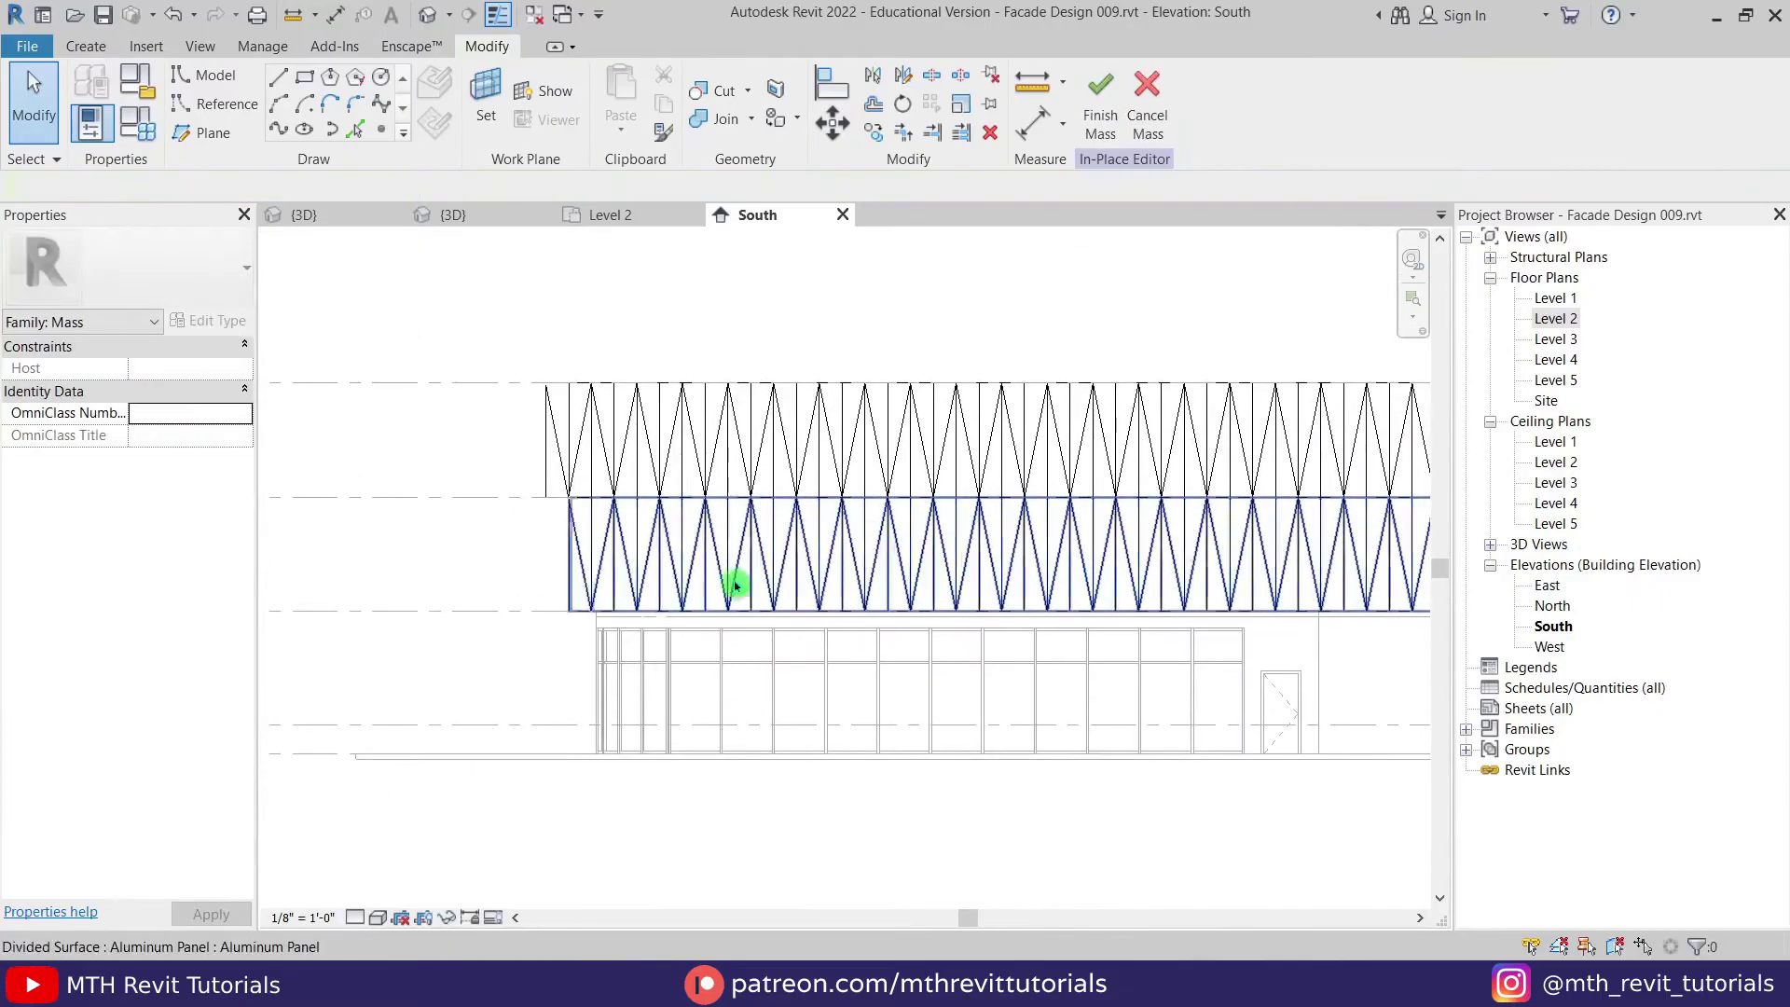
pyautogui.scroll(3, 566, 545)
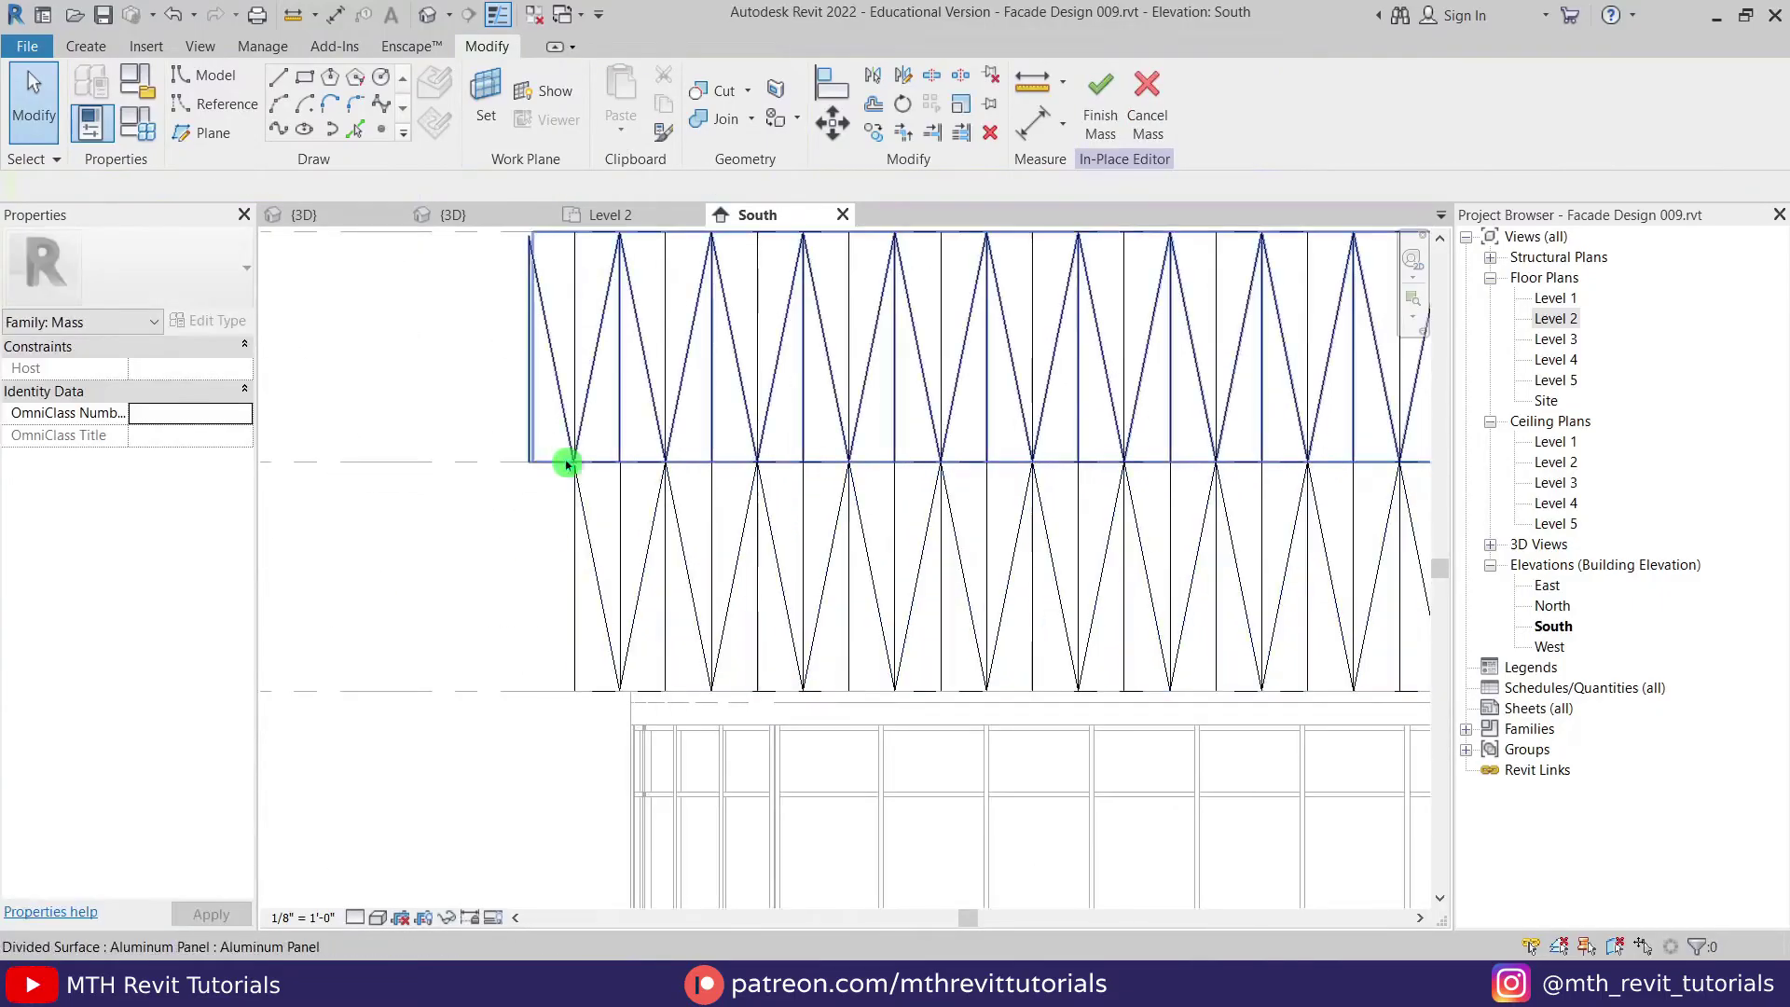
pyautogui.press('Tab')
pyautogui.click(556, 388)
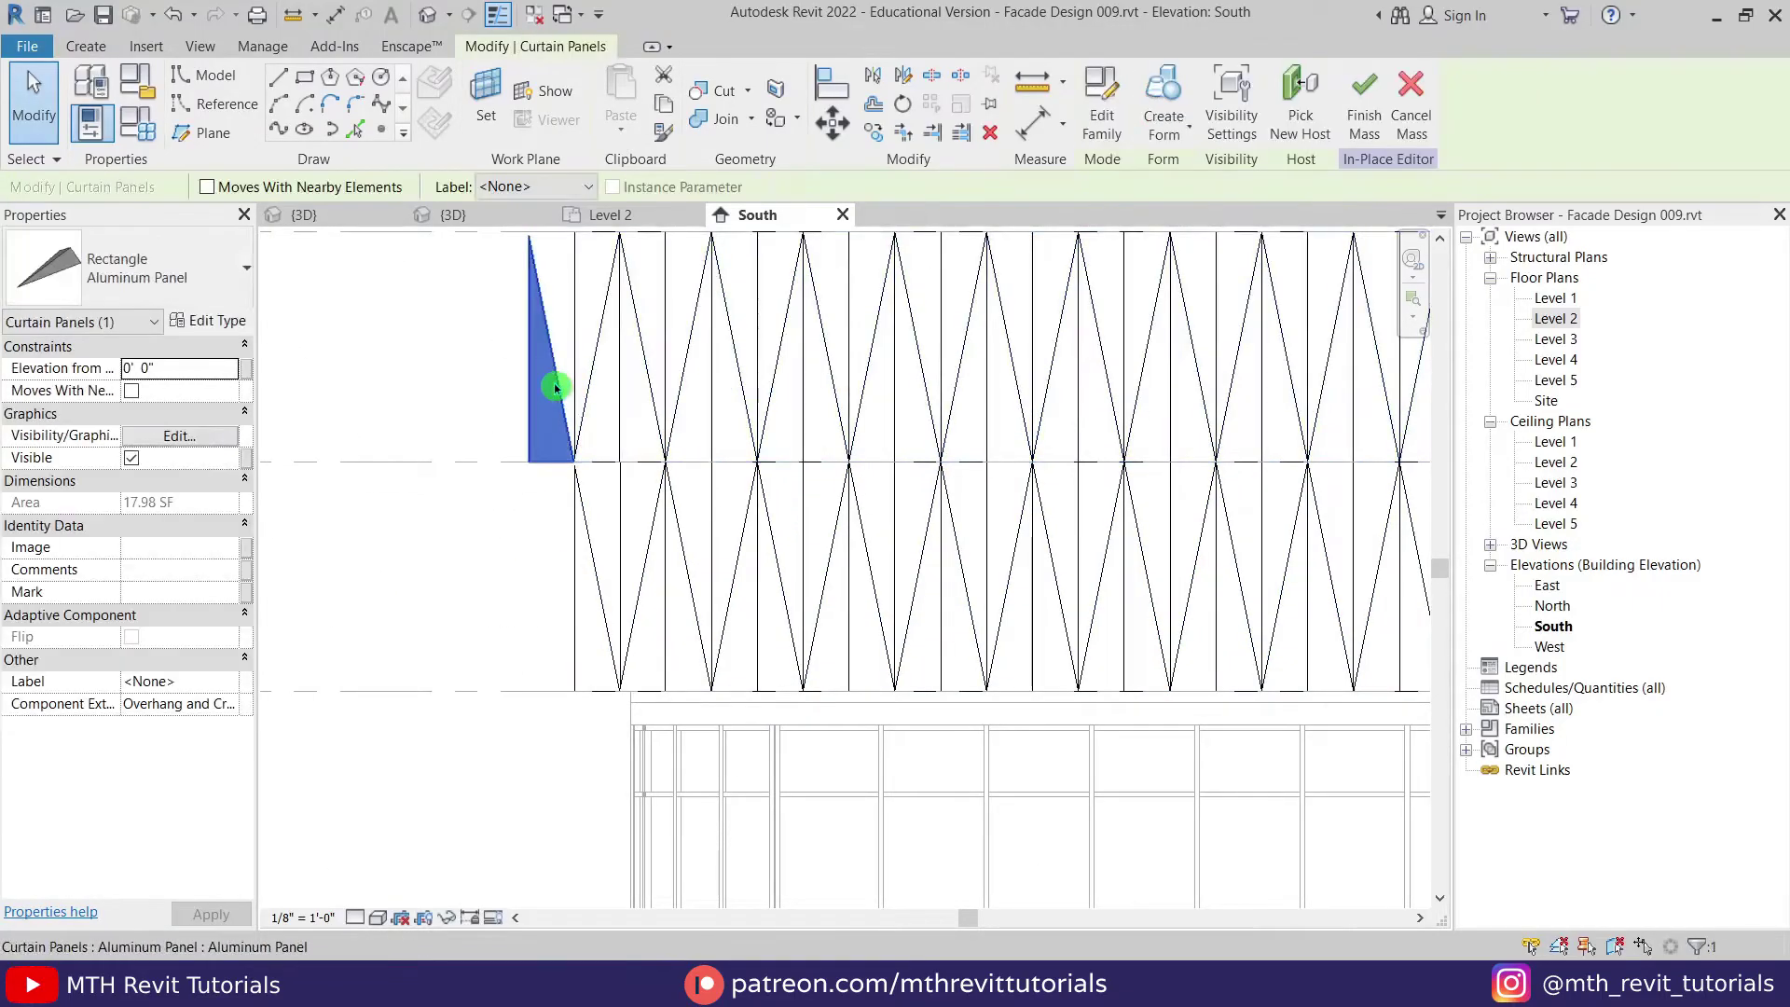
pyautogui.press('Delete')
pyautogui.scroll(-4, 911, 640)
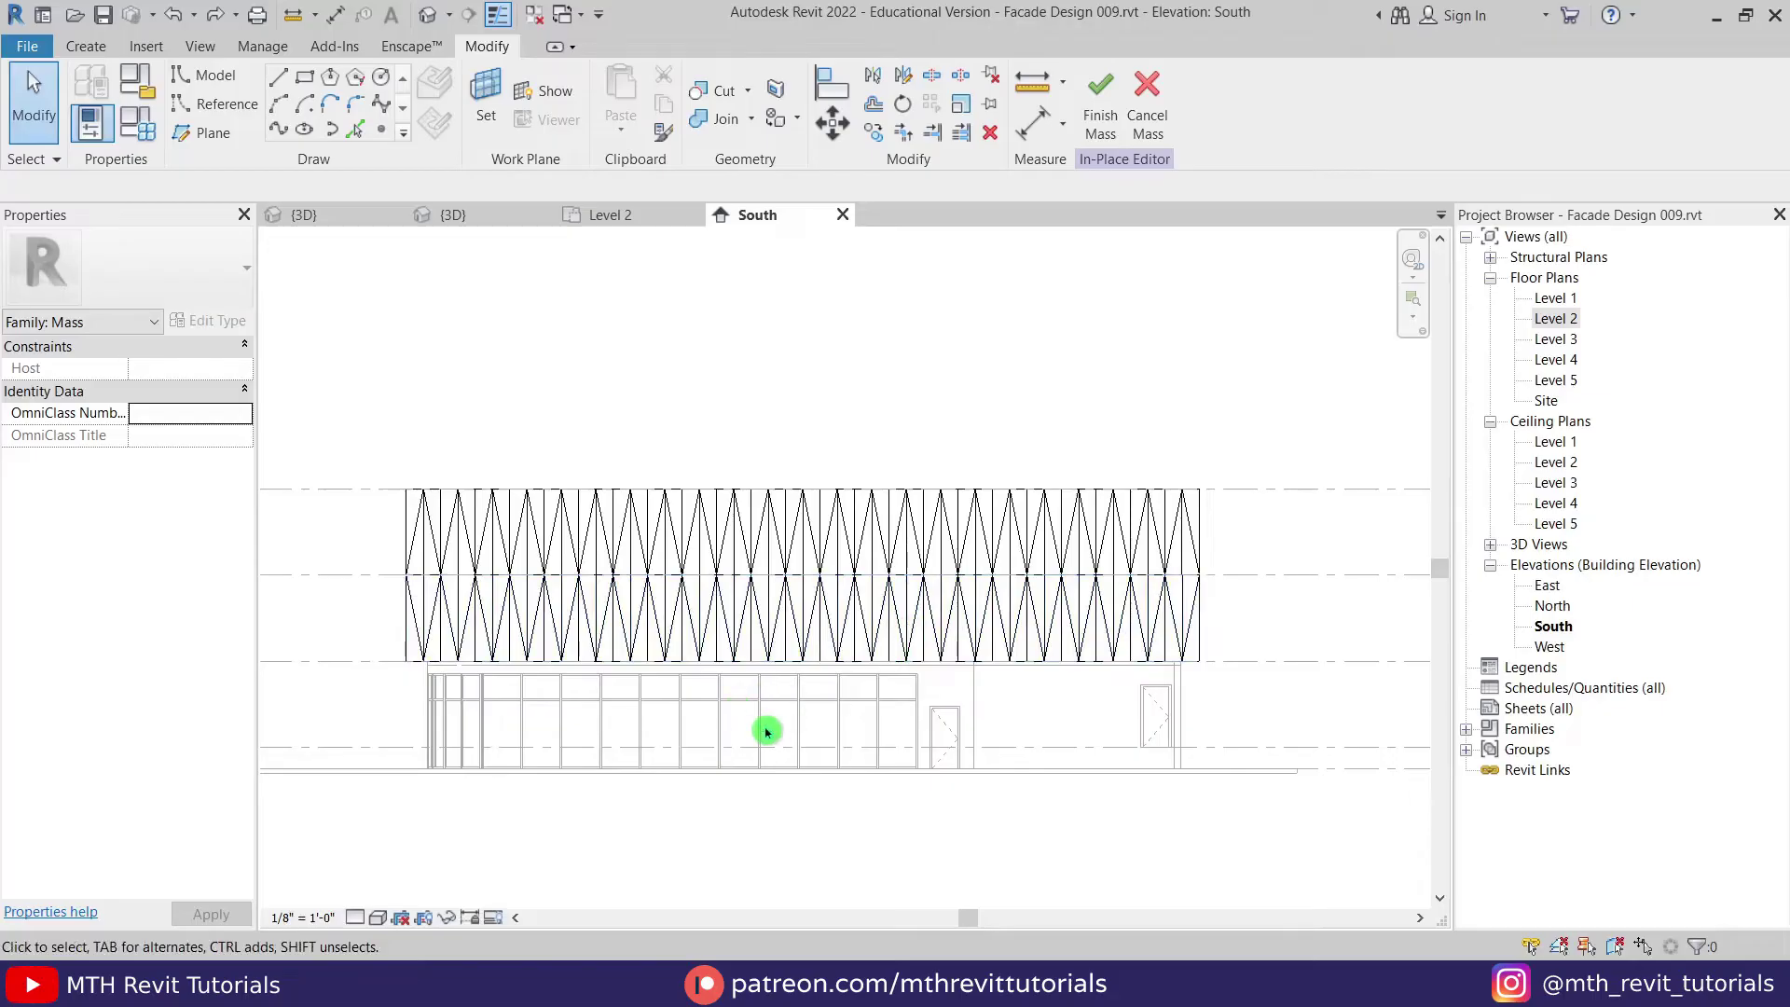
pyautogui.scroll(2, 712, 746)
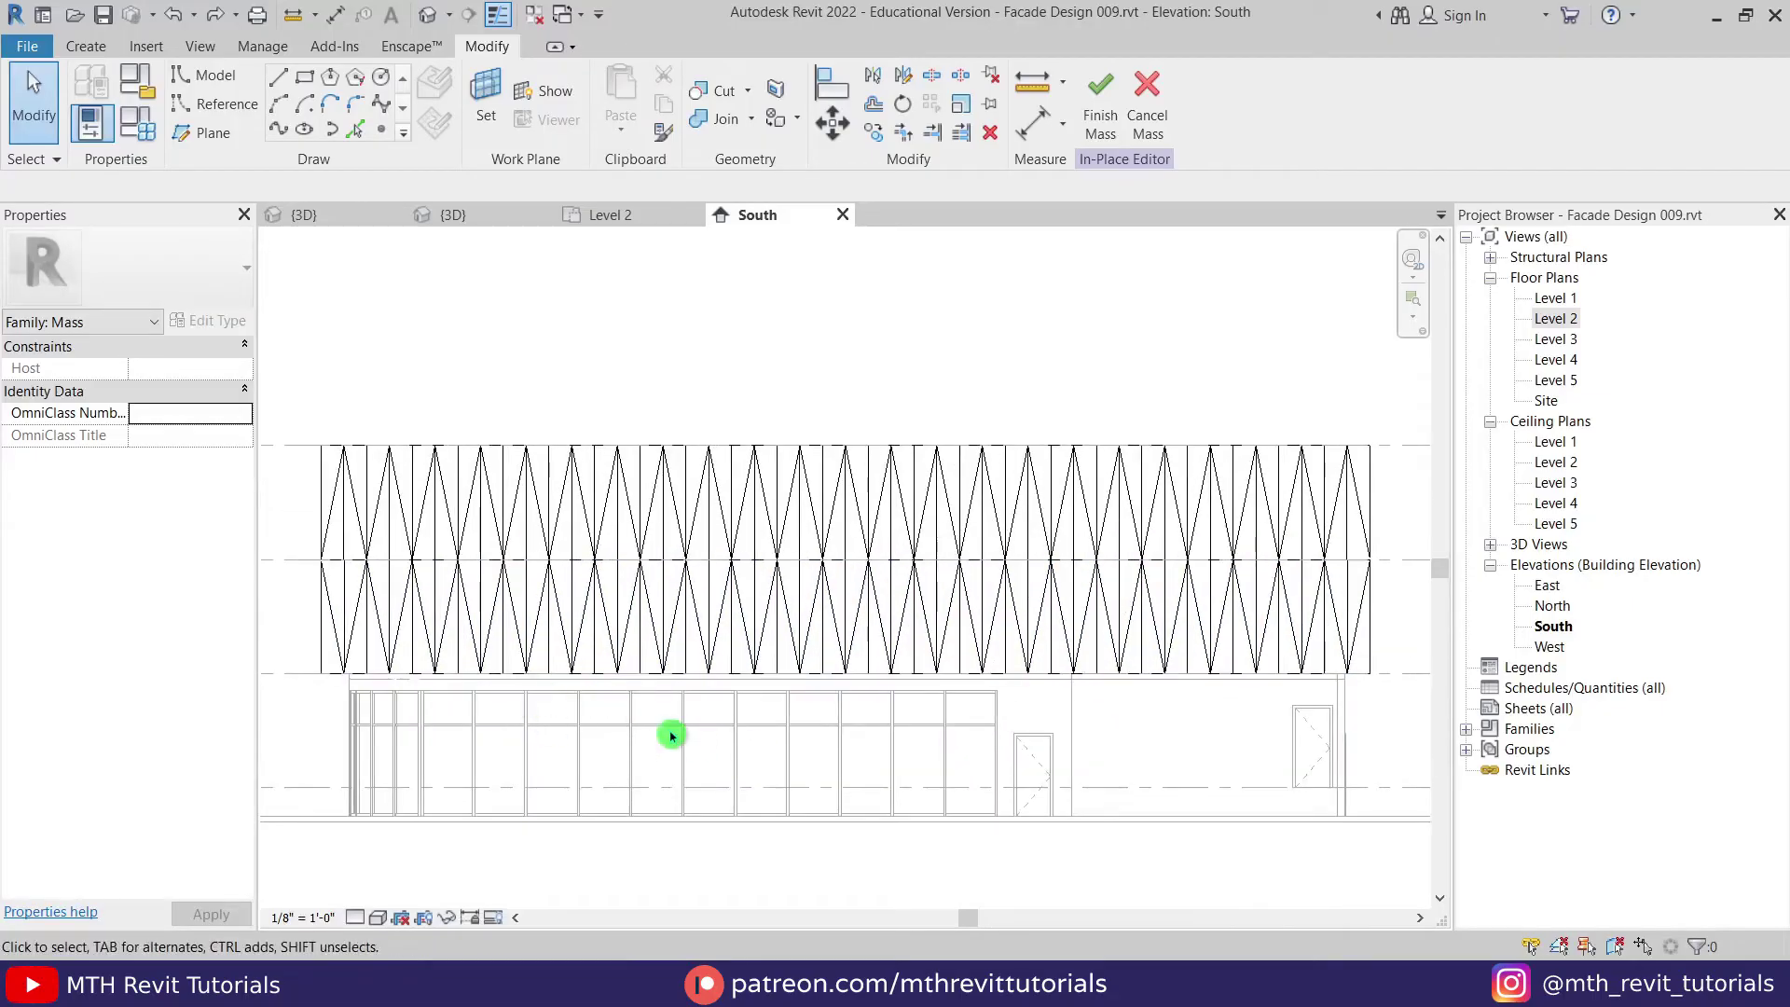
pyautogui.scroll(2, 591, 568)
pyautogui.click(588, 584)
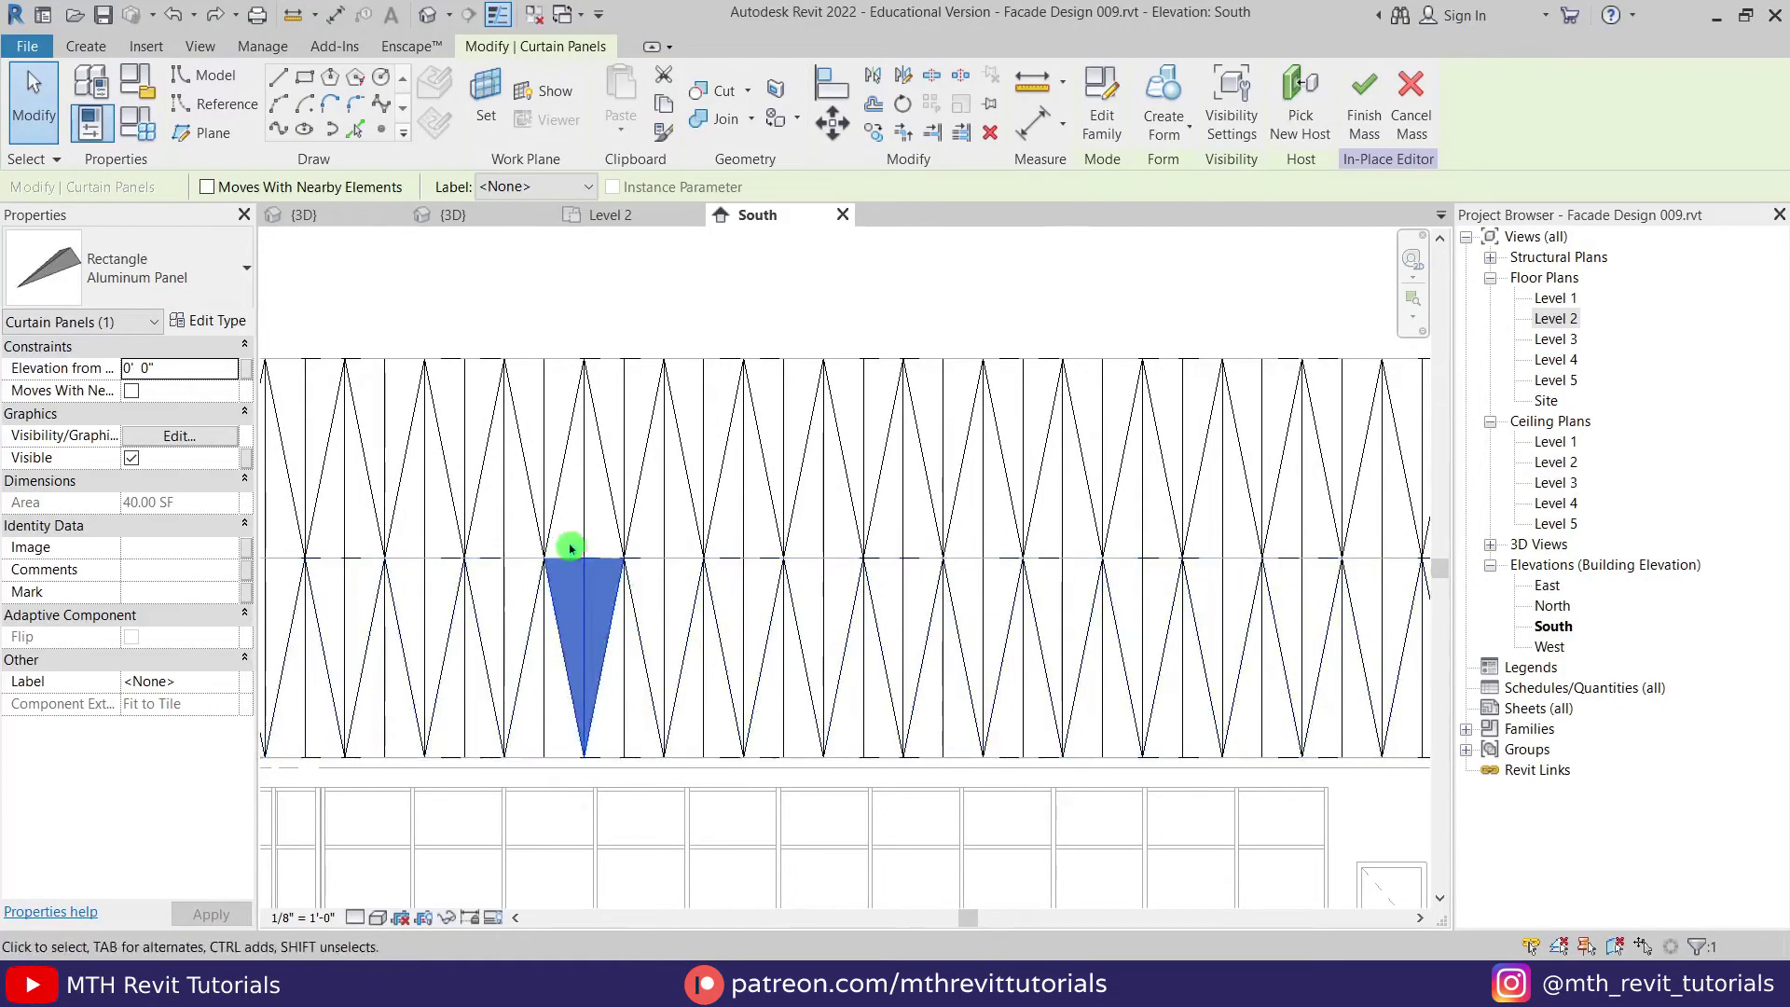
pyautogui.scroll(-2, 596, 680)
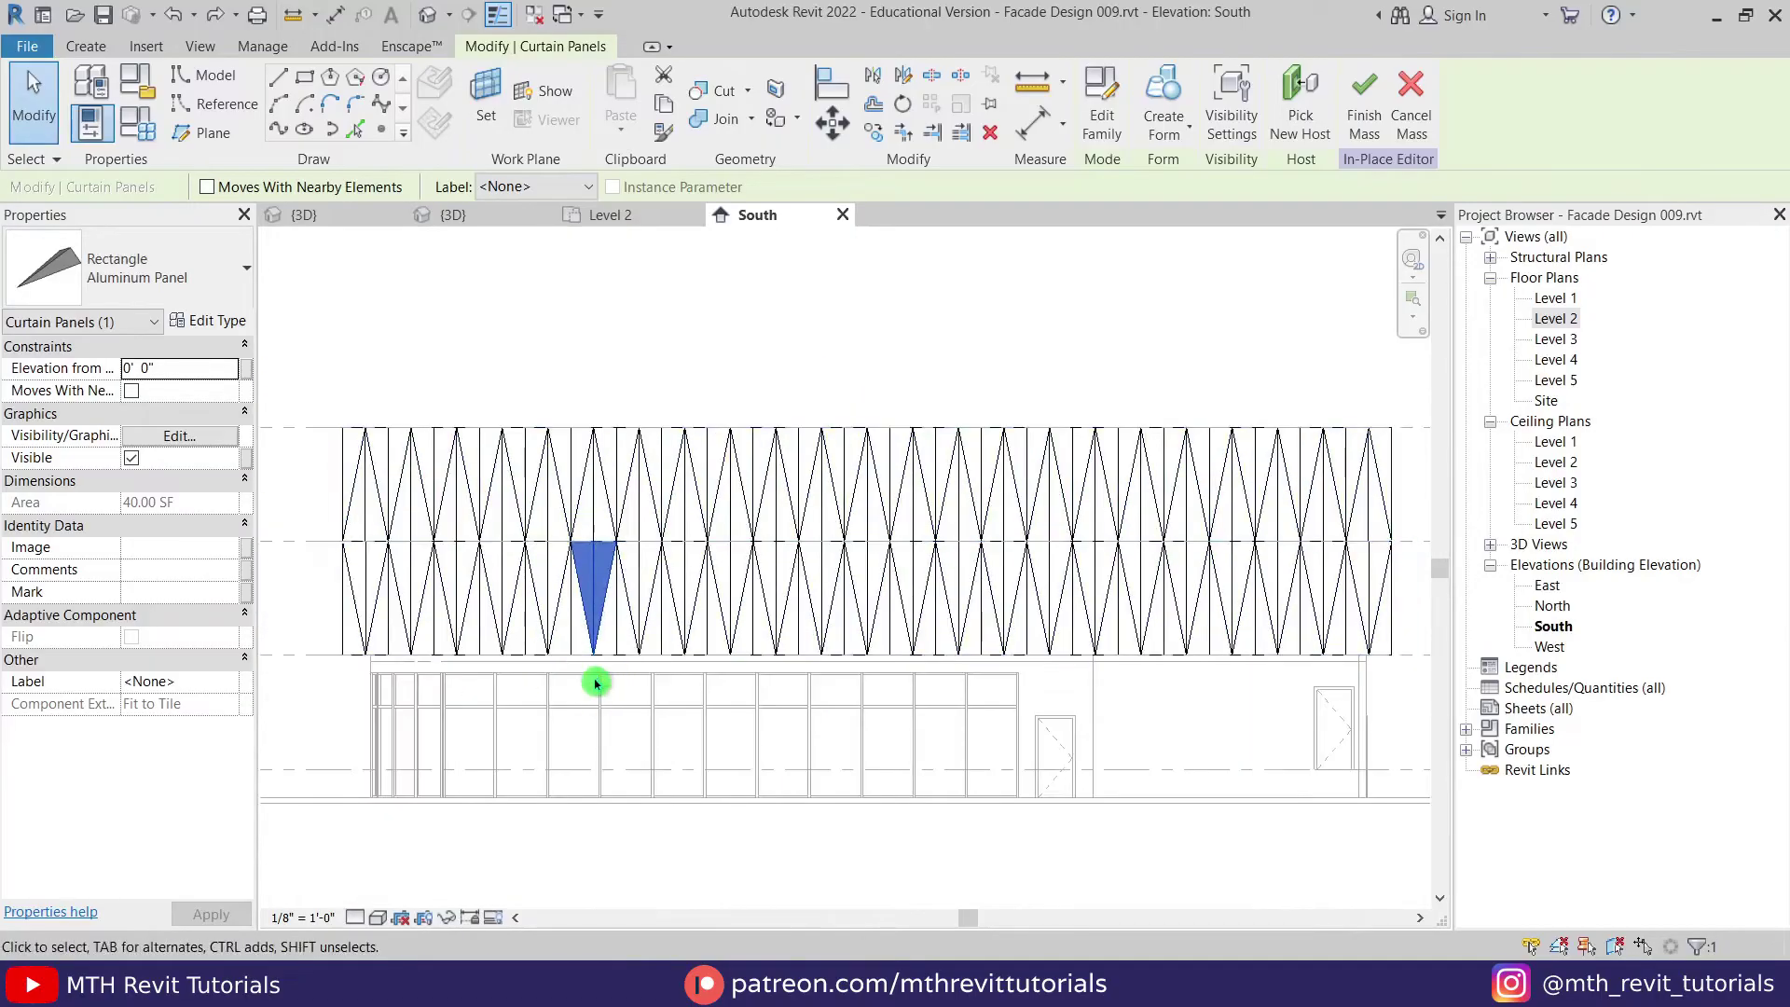
pyautogui.press('Escape')
pyautogui.scroll(2, 403, 556)
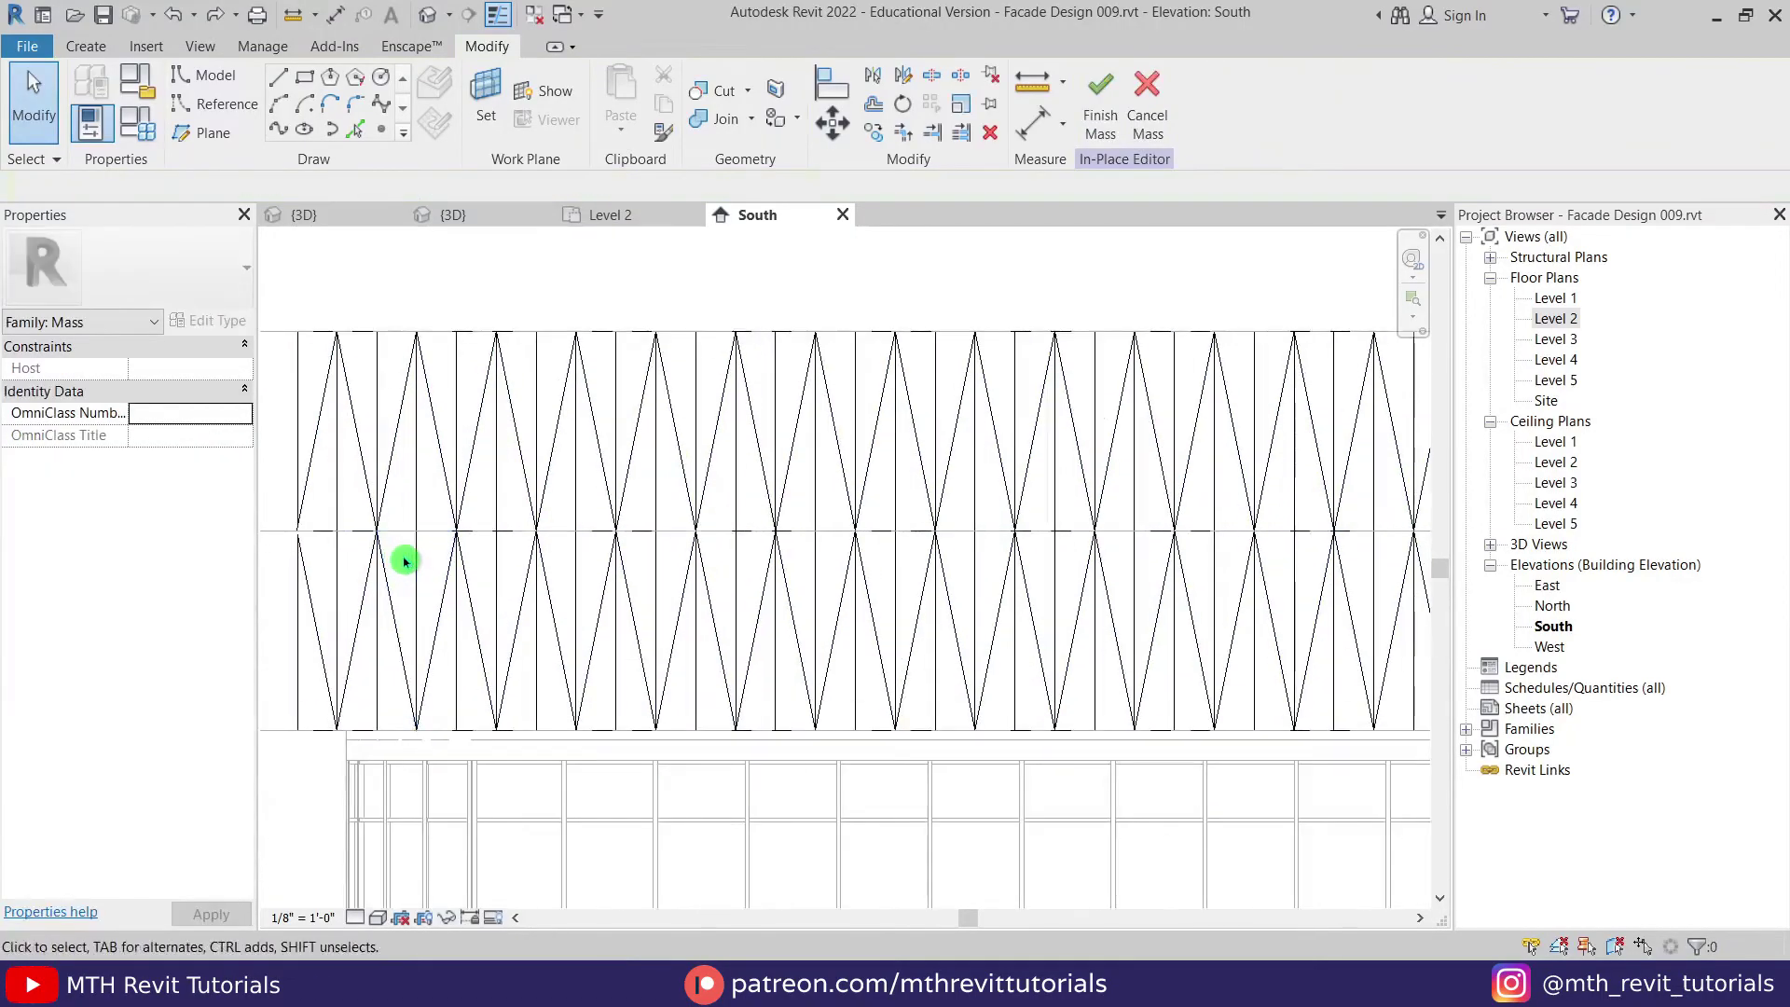
pyautogui.scroll(-2, 494, 597)
pyautogui.scroll(1, 1025, 643)
pyautogui.scroll(4, 1025, 644)
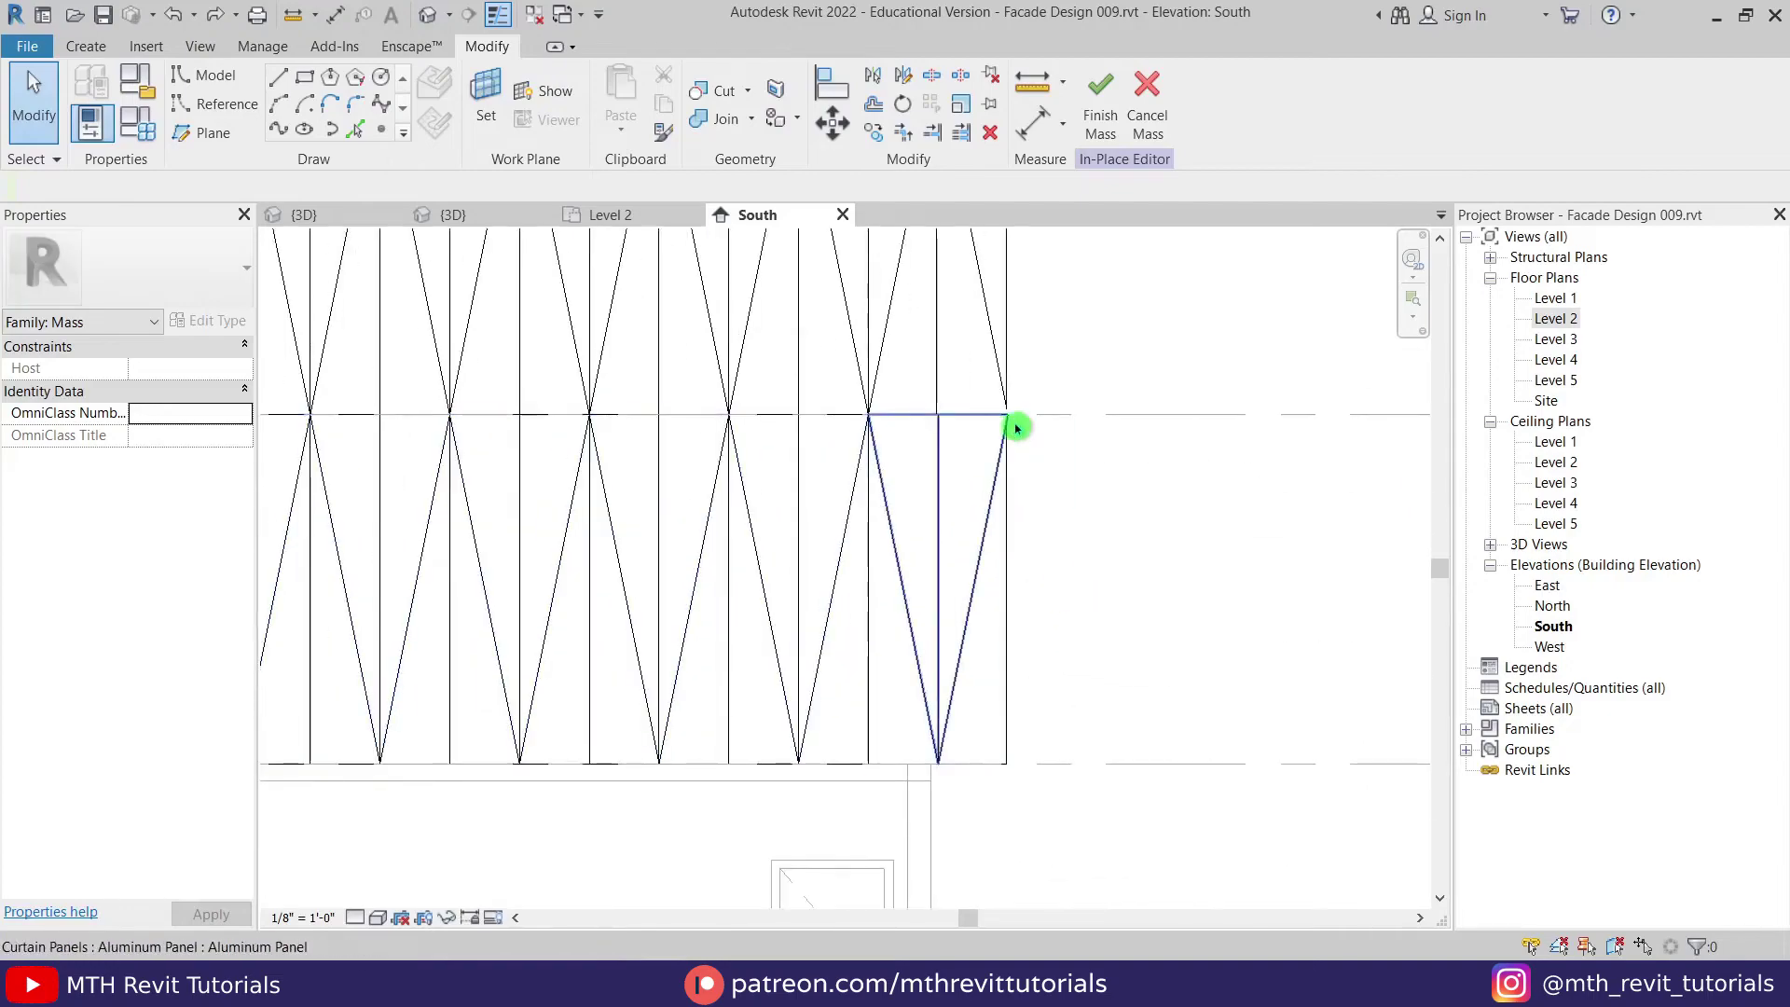
pyautogui.press('Tab')
pyautogui.press('Tab')
pyautogui.press('Tab')
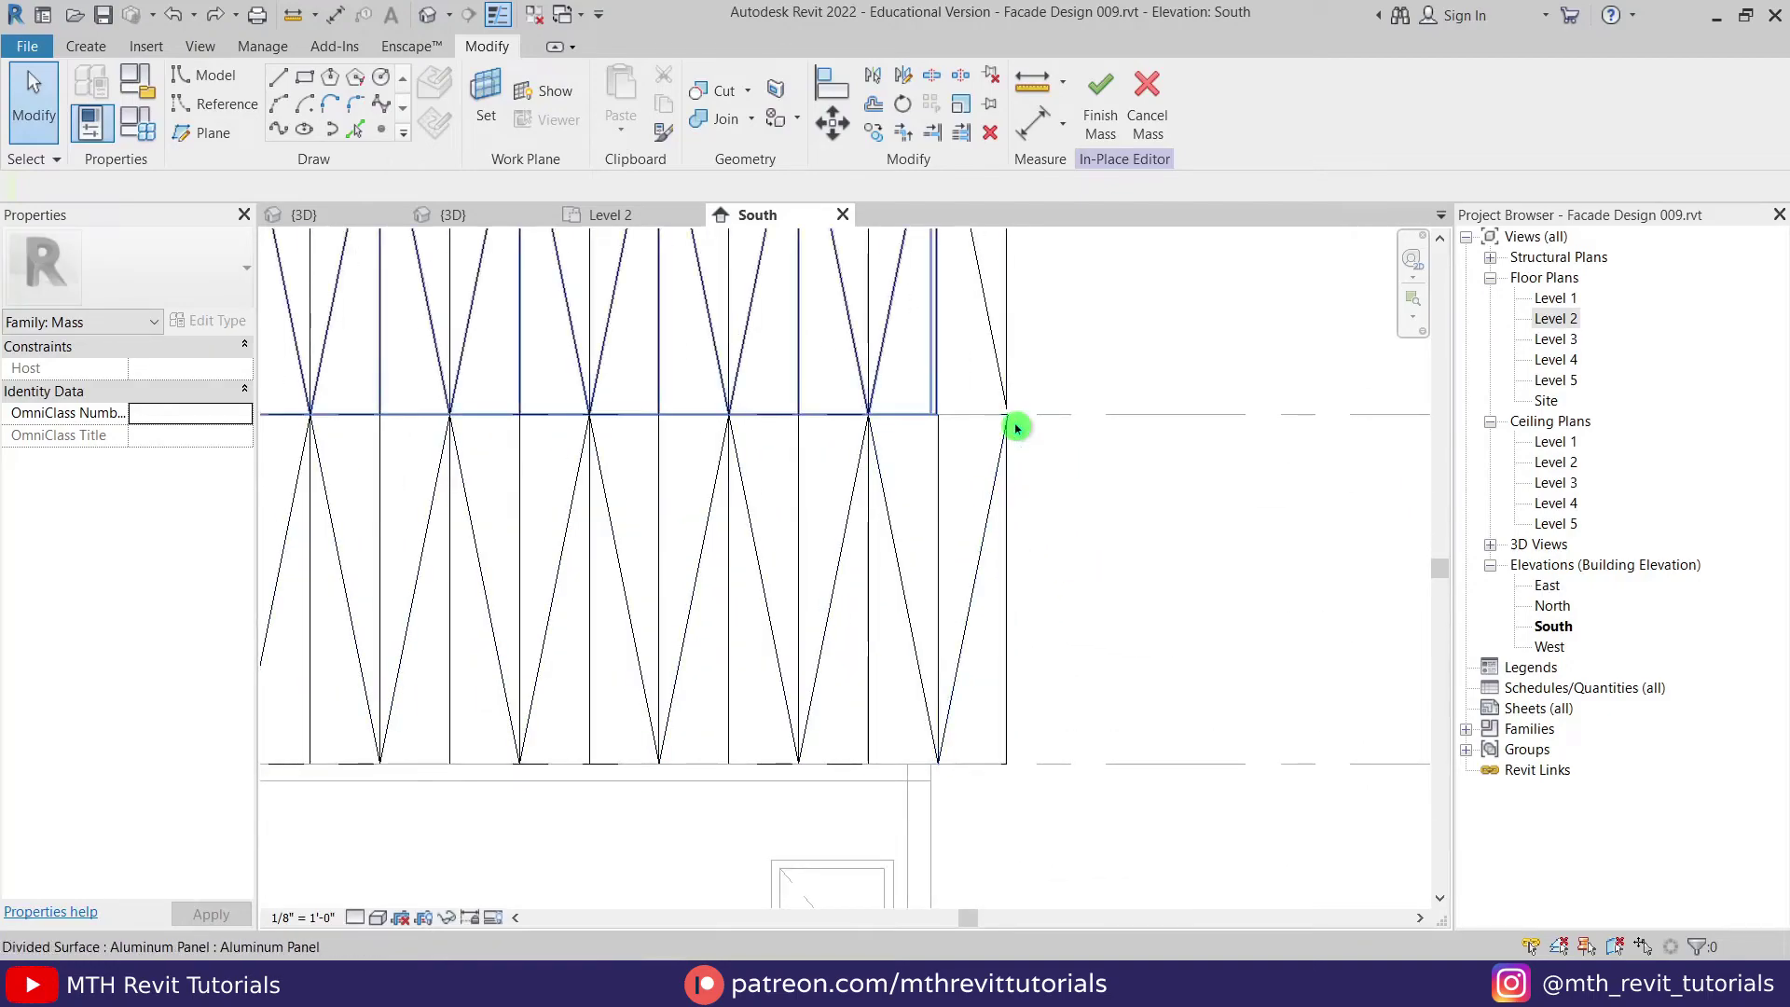
# Step: Copy the panelled form from its corner to one level lower
pyautogui.click(1016, 427)
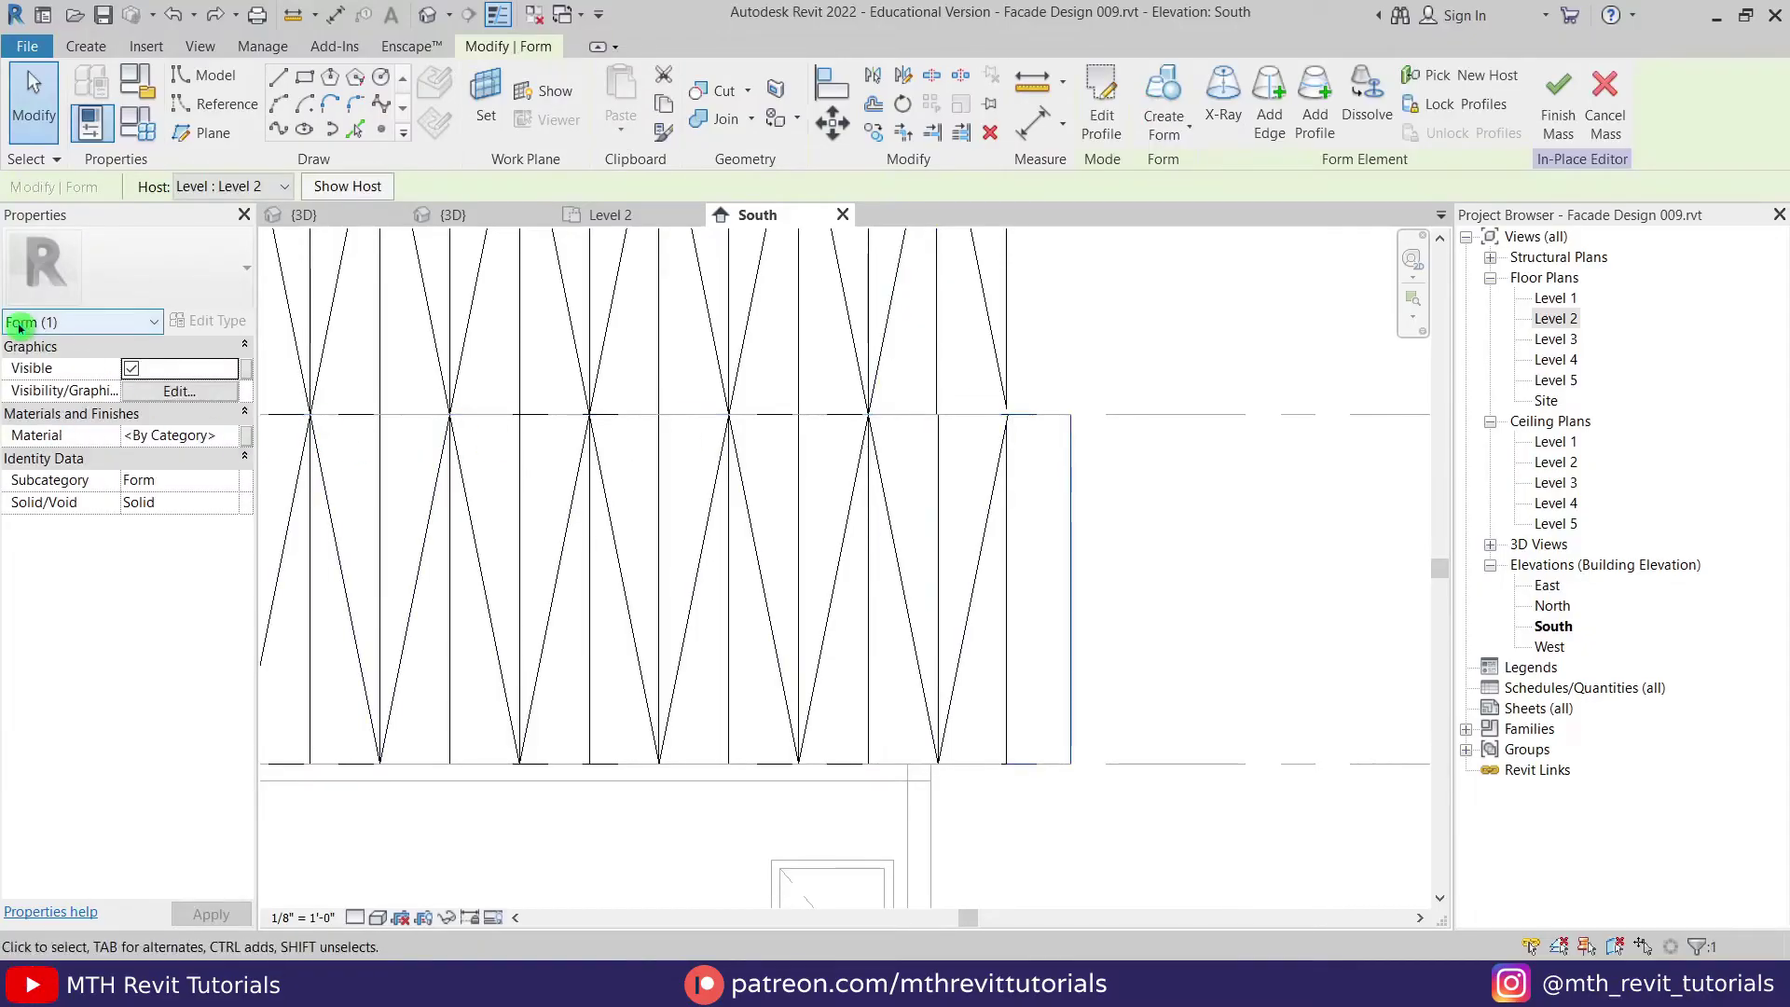
pyautogui.click(870, 145)
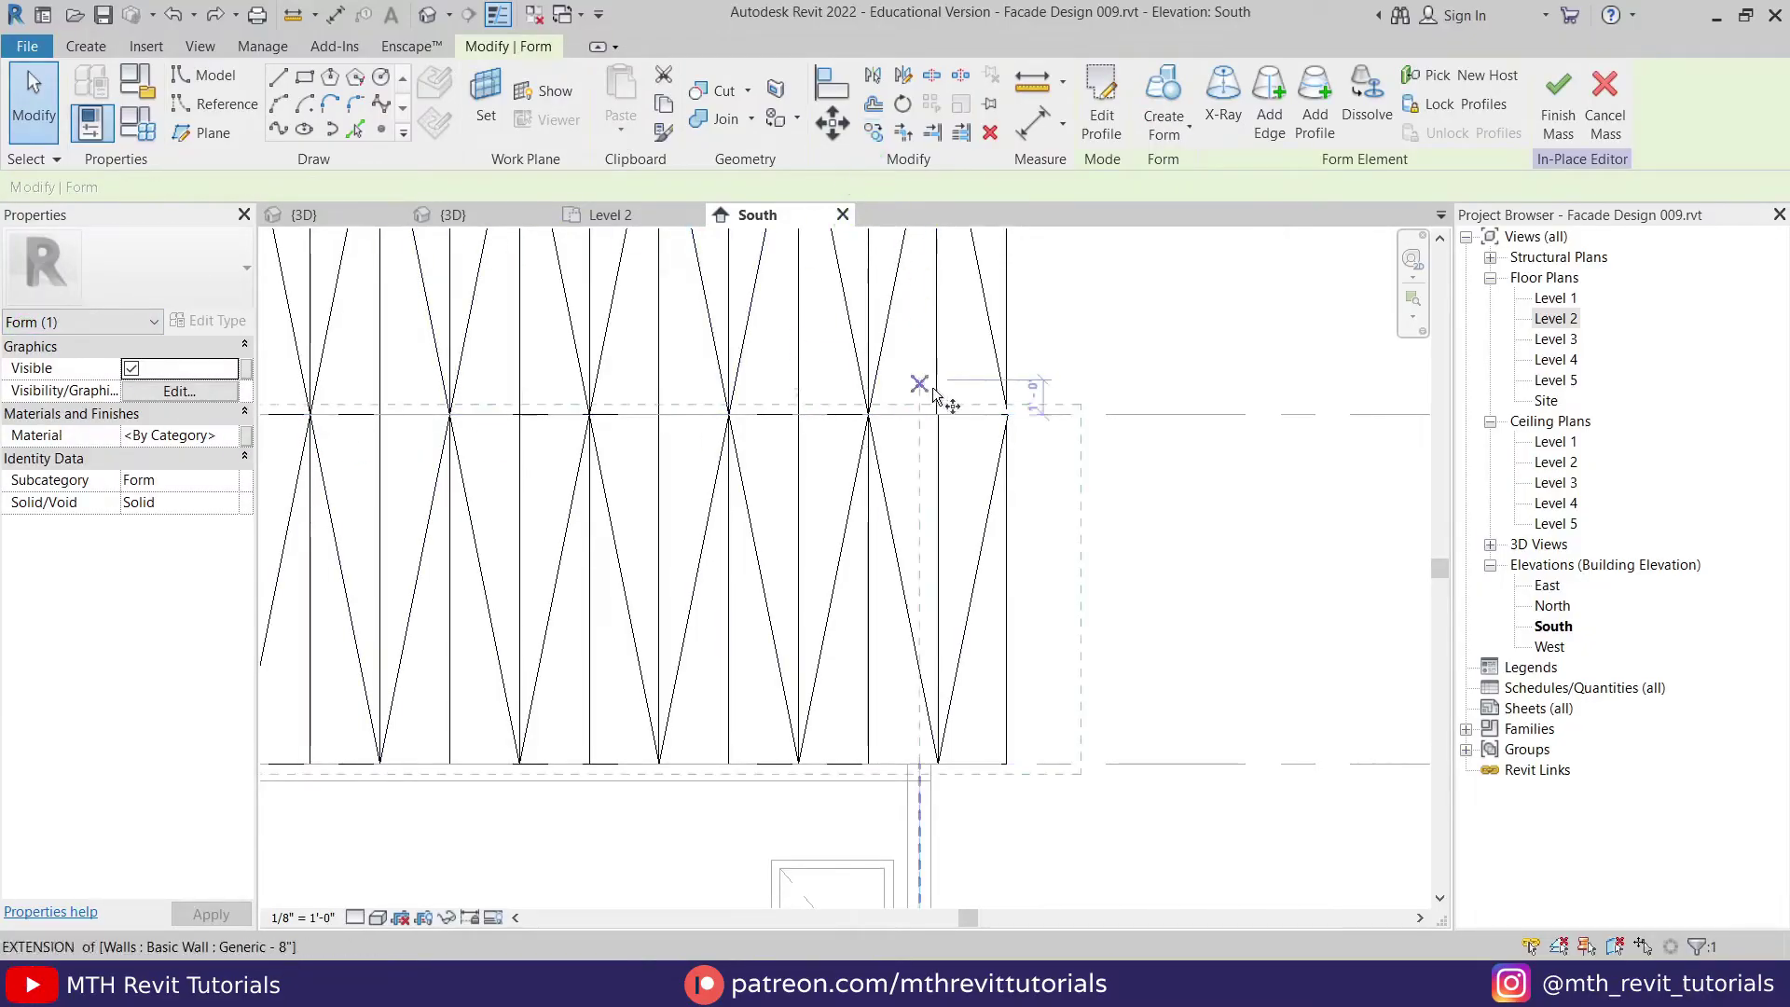
pyautogui.scroll(-2, 1071, 415)
pyautogui.click(1071, 417)
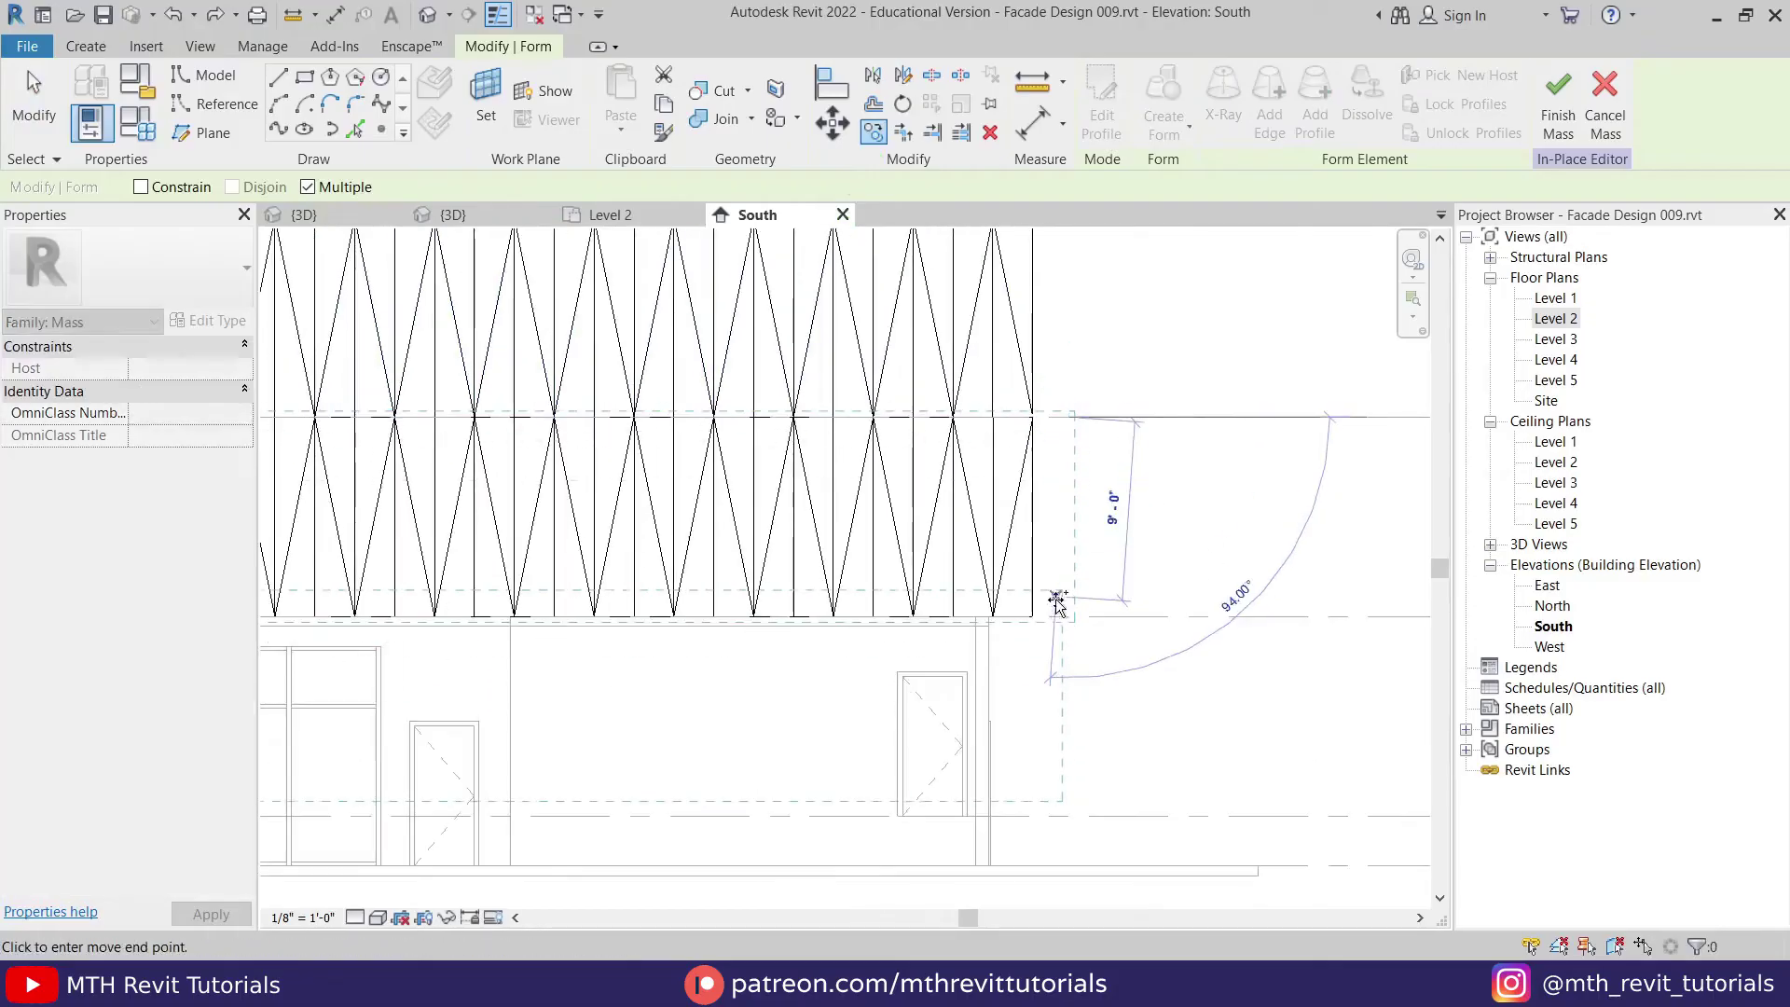
pyautogui.click(1068, 620)
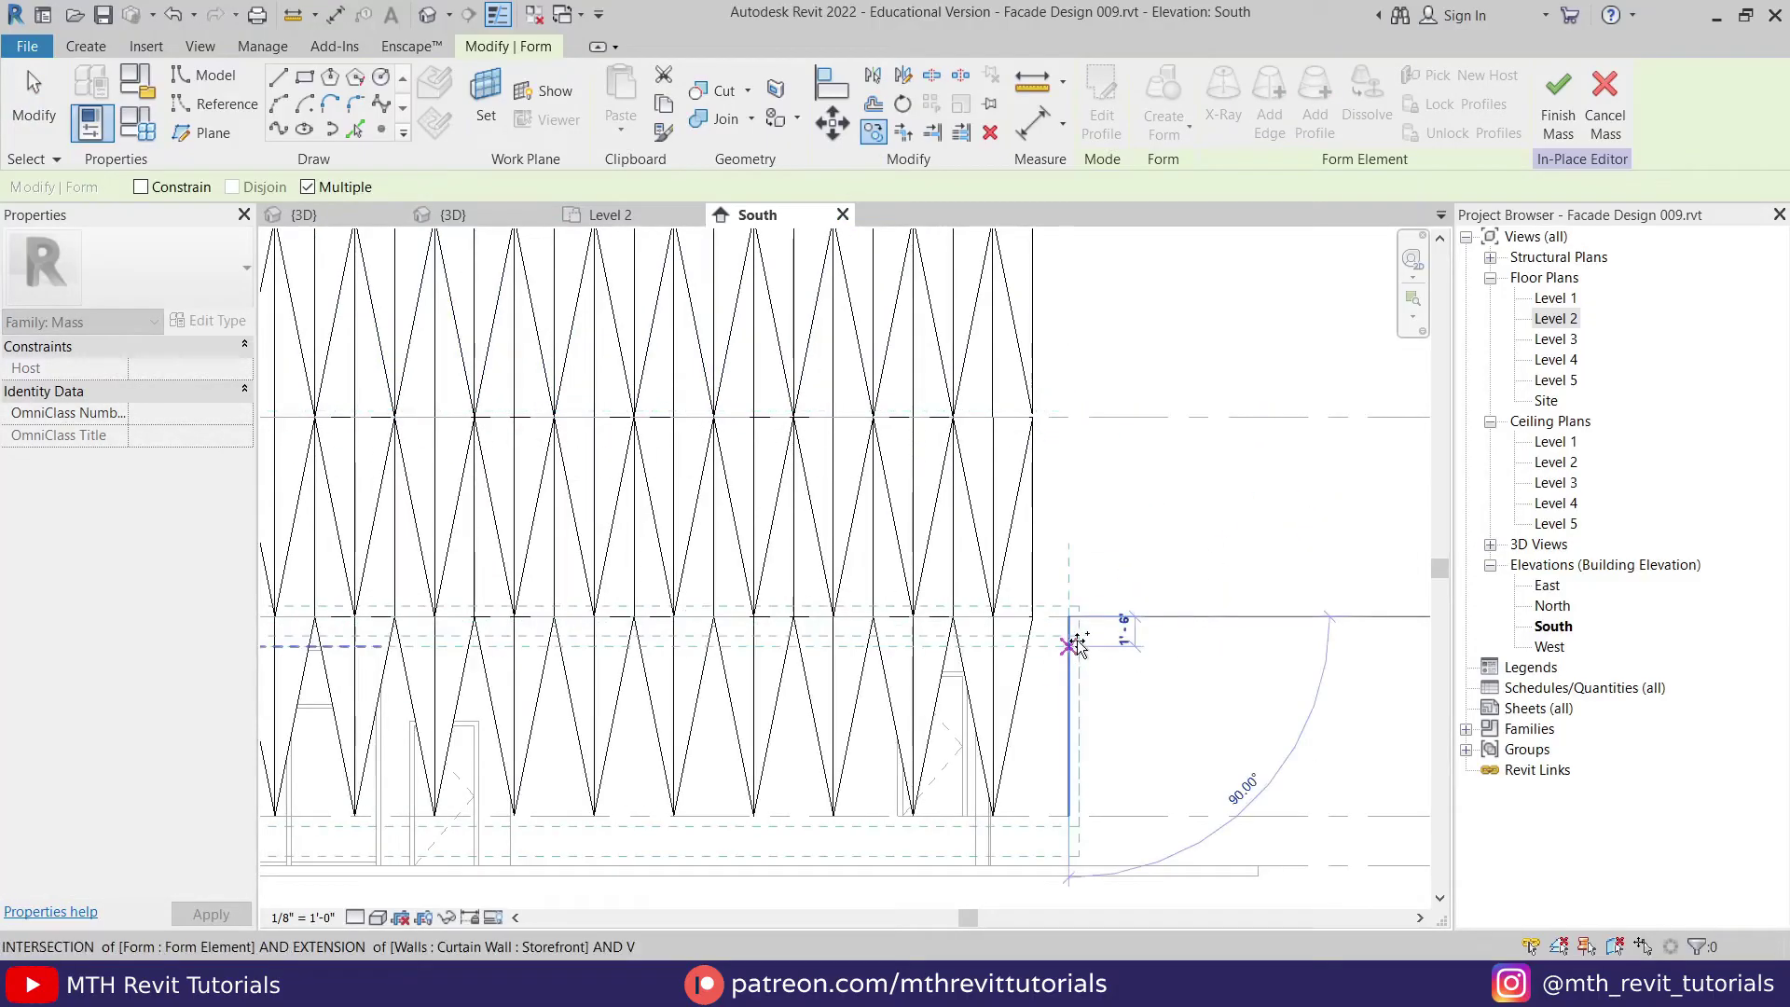
pyautogui.press('Escape')
pyautogui.press('Escape')
pyautogui.scroll(-2, 942, 737)
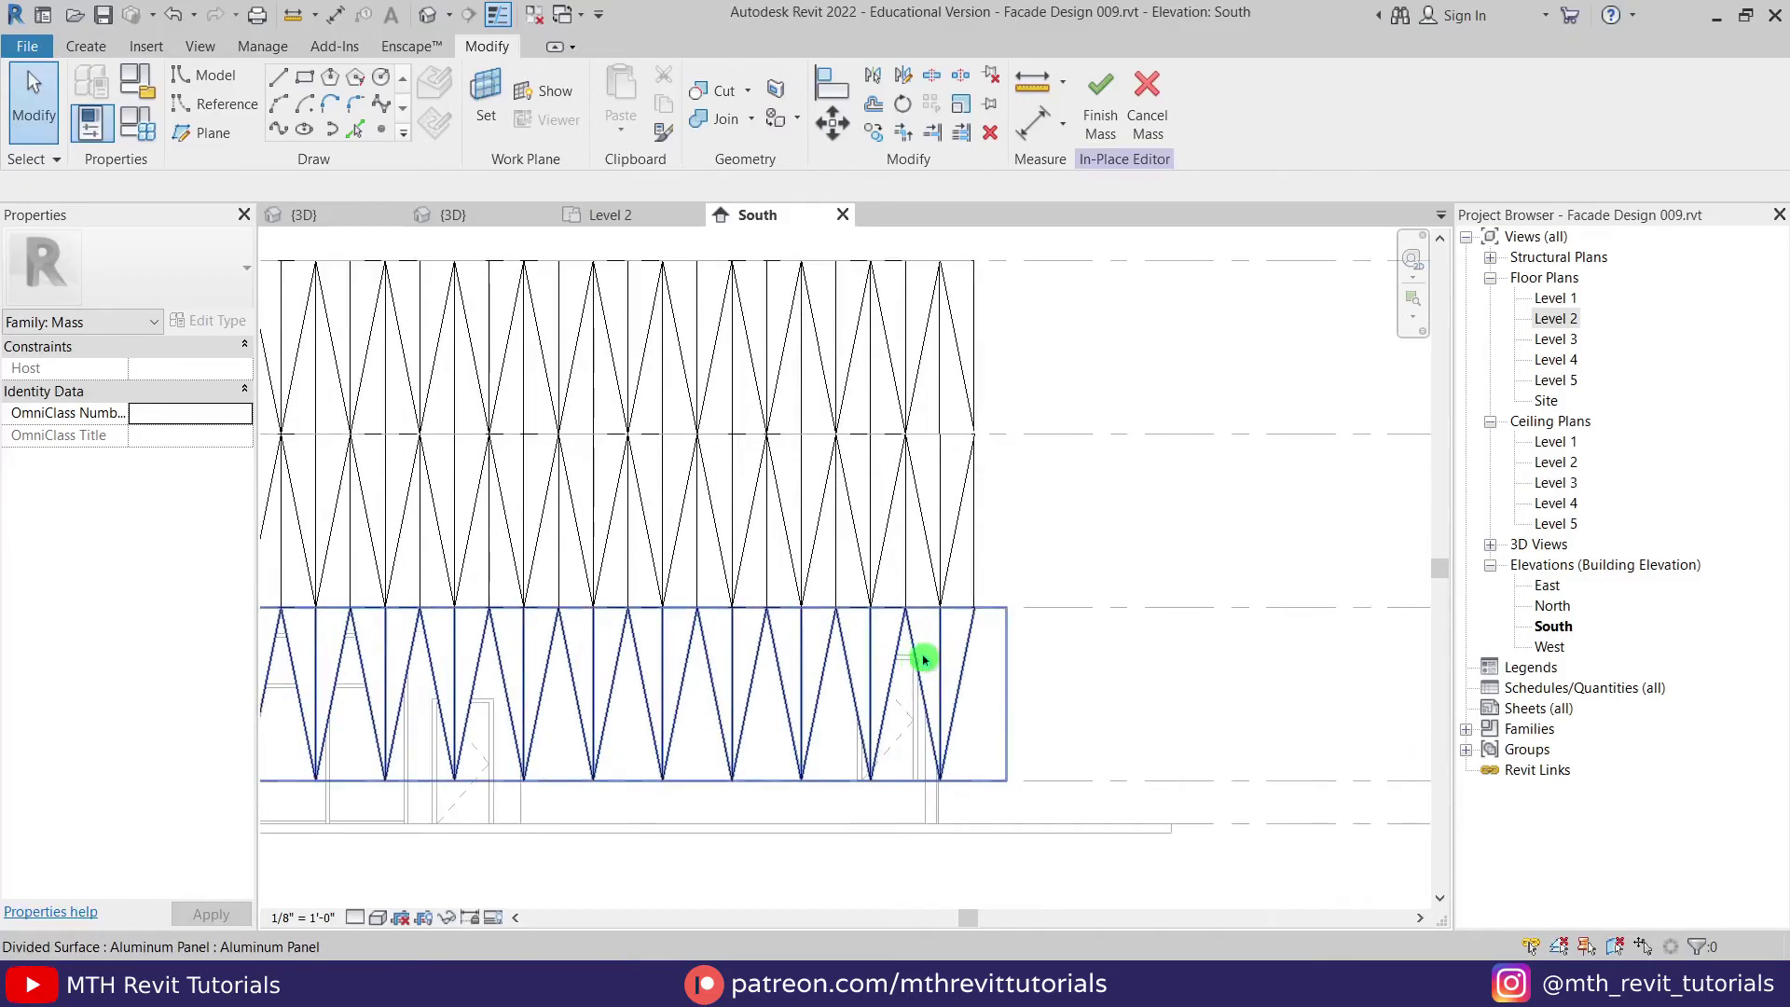
pyautogui.scroll(4, 932, 657)
# Step: Move the copied lower form sideways so its panels align with those above
pyautogui.press('Tab')
pyautogui.click(1052, 647)
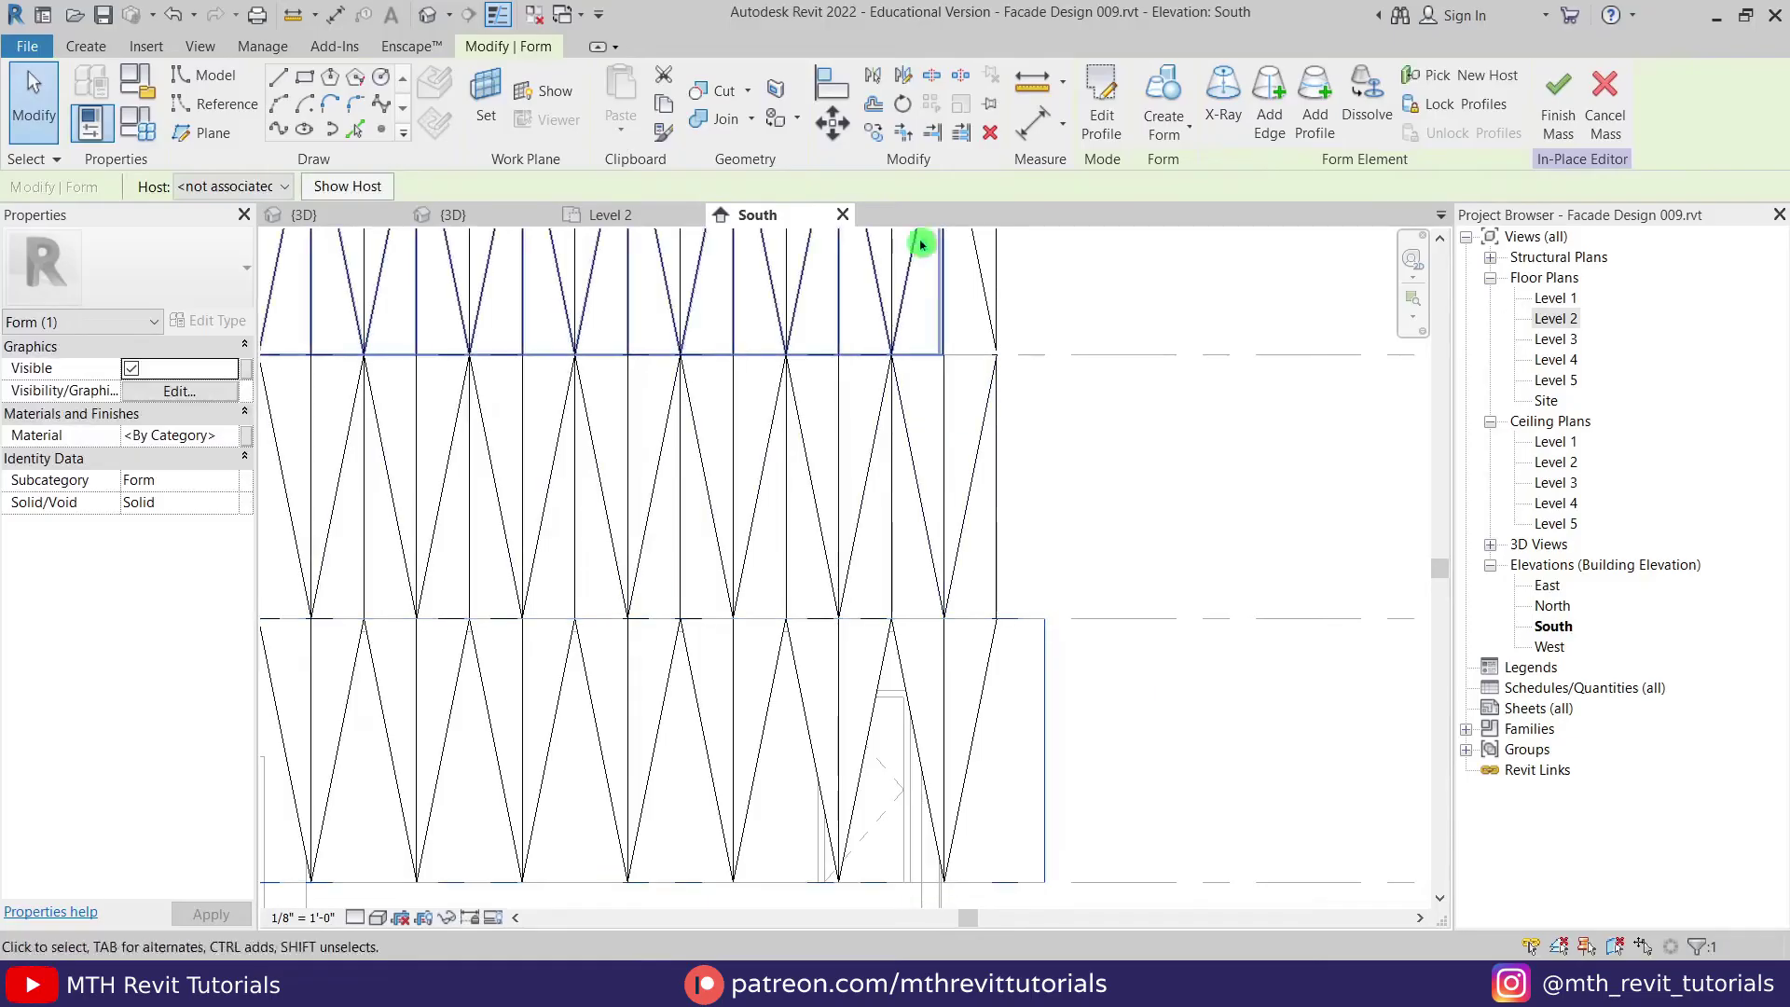
pyautogui.click(833, 130)
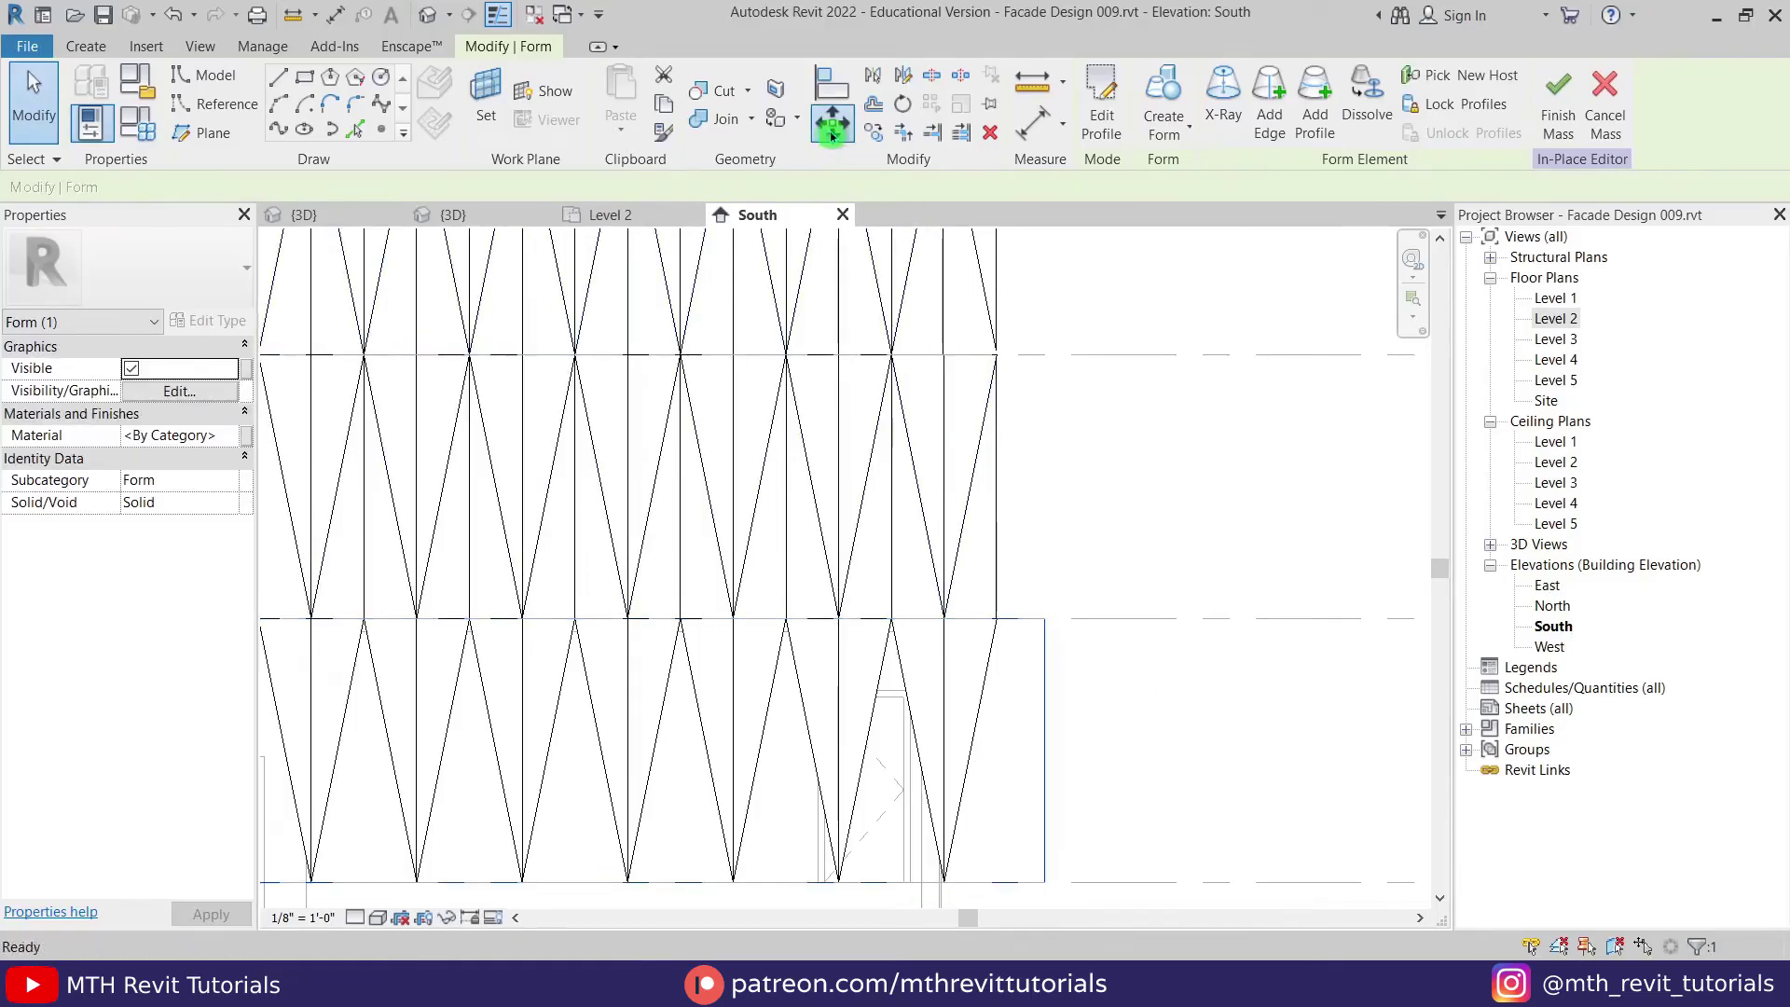
pyautogui.click(943, 617)
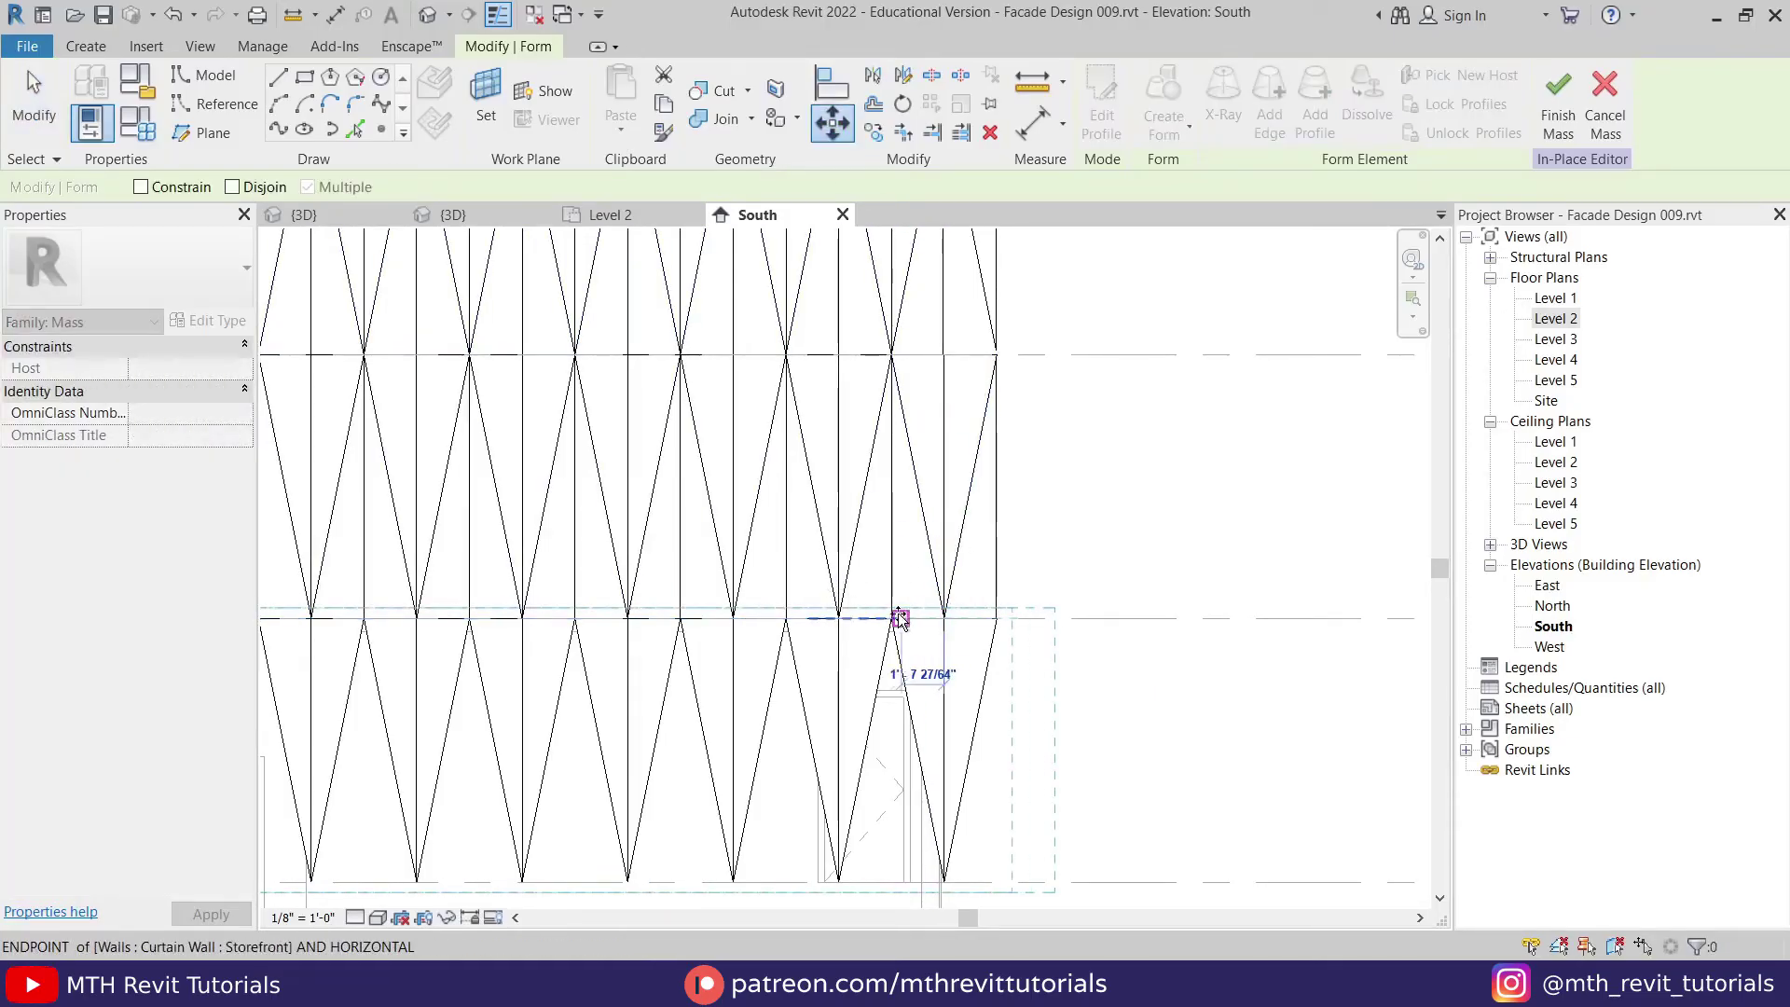
pyautogui.click(827, 794)
pyautogui.press('Escape')
pyautogui.press('Escape')
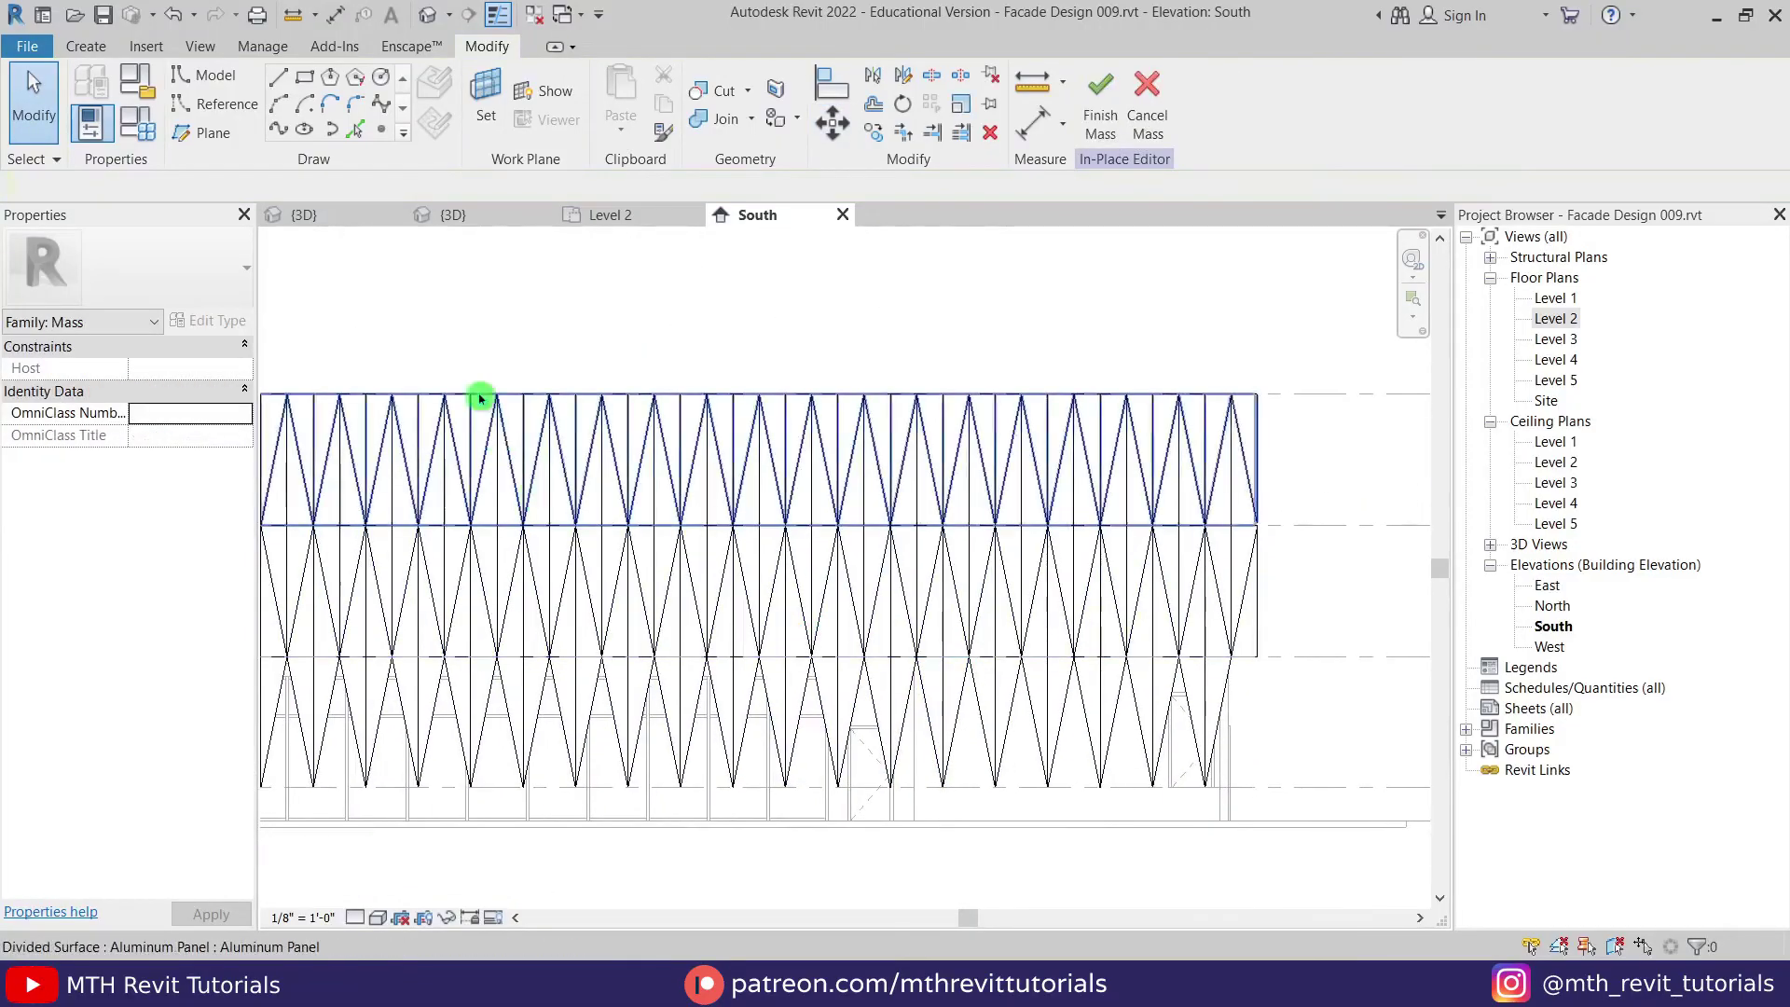
# Step: In the {3D} view, delete two aluminum panels on the facade so the glass behind shows
pyautogui.click(380, 227)
pyautogui.scroll(3, 820, 718)
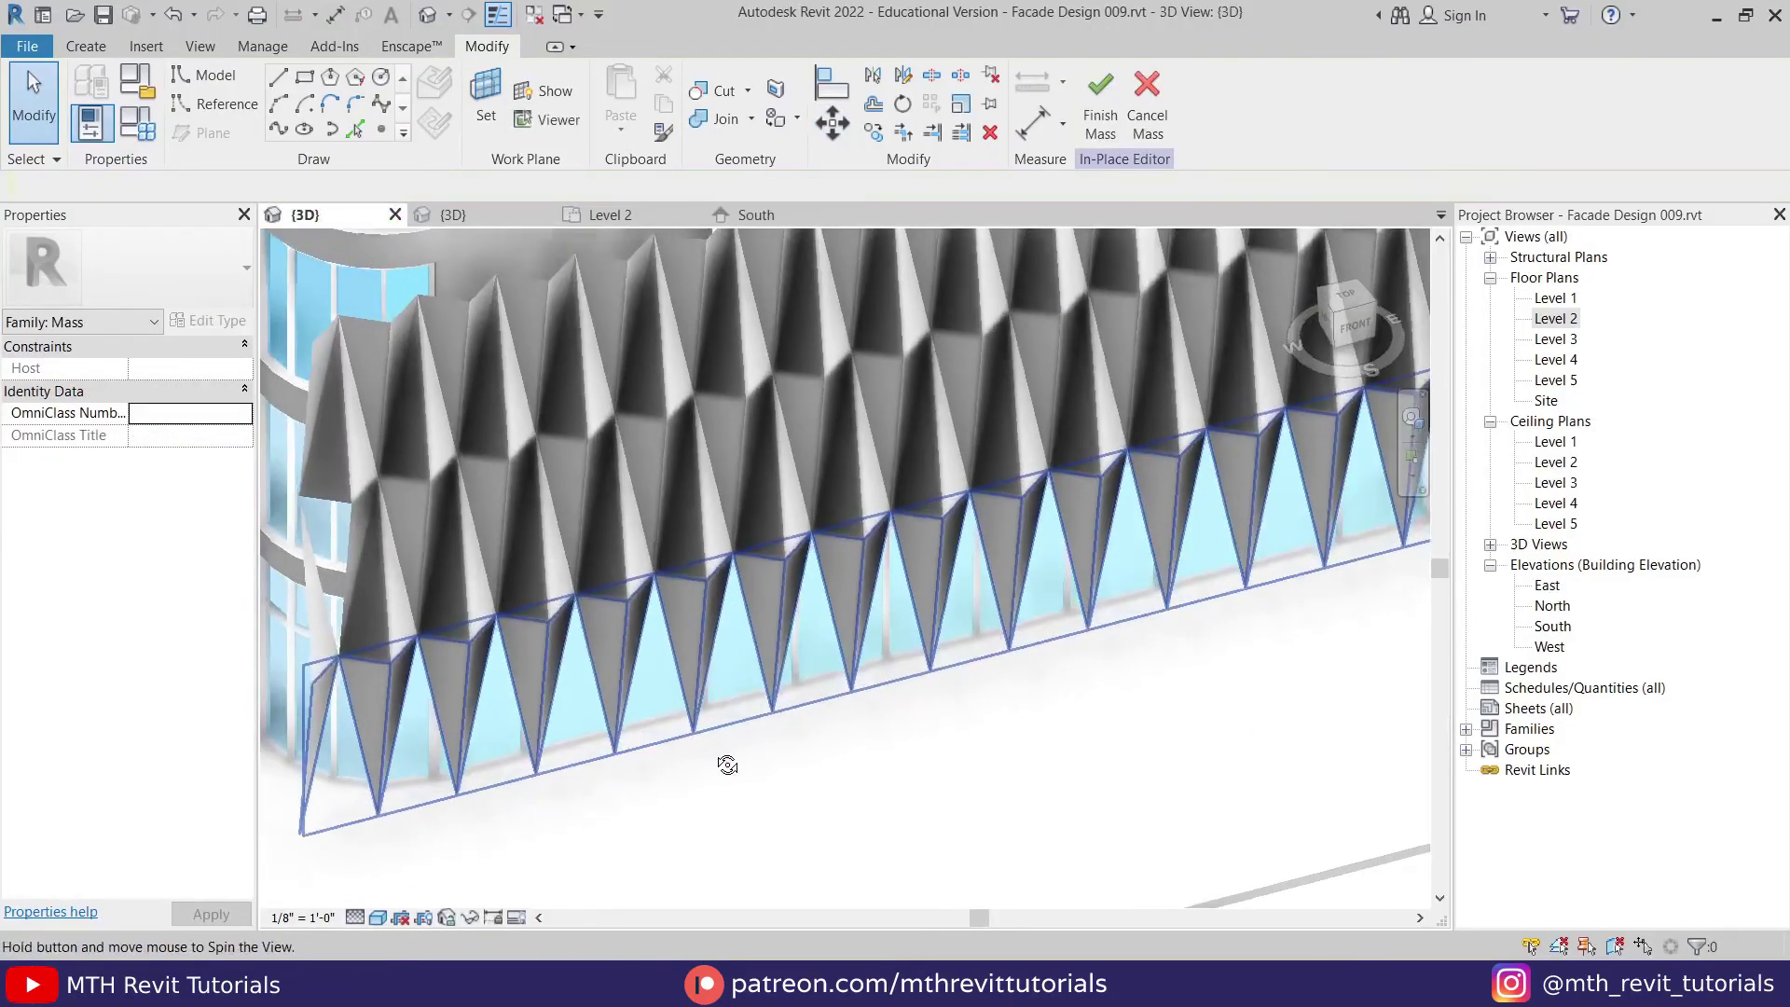
pyautogui.scroll(-4, 921, 790)
pyautogui.keyDown('shift'); pyautogui.moveTo(639, 687); pyautogui.dragTo(851, 724, button='middle'); pyautogui.keyUp('shift')
pyautogui.scroll(3, 903, 612)
pyautogui.keyDown('shift'); pyautogui.moveTo(904, 611); pyautogui.dragTo(1031, 619, button='middle'); pyautogui.keyUp('shift')
pyautogui.scroll(2, 422, 589)
pyautogui.scroll(-3, 663, 611)
pyautogui.scroll(3, 871, 519)
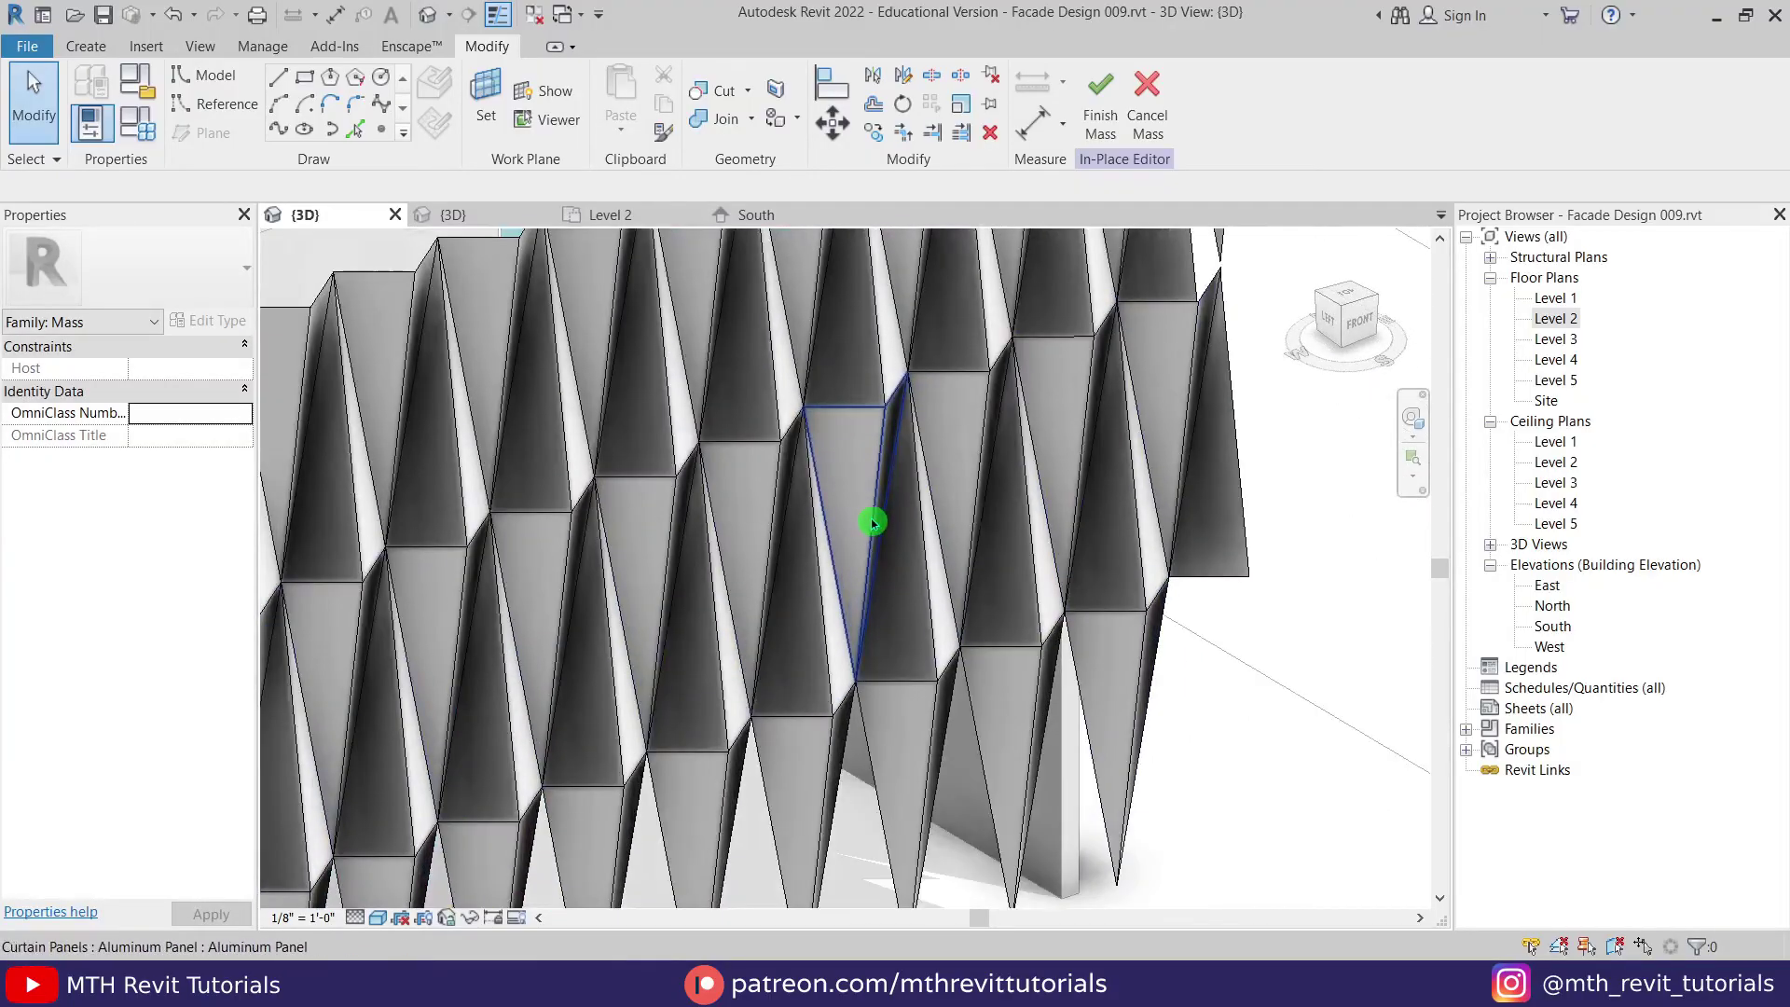
pyautogui.click(872, 522)
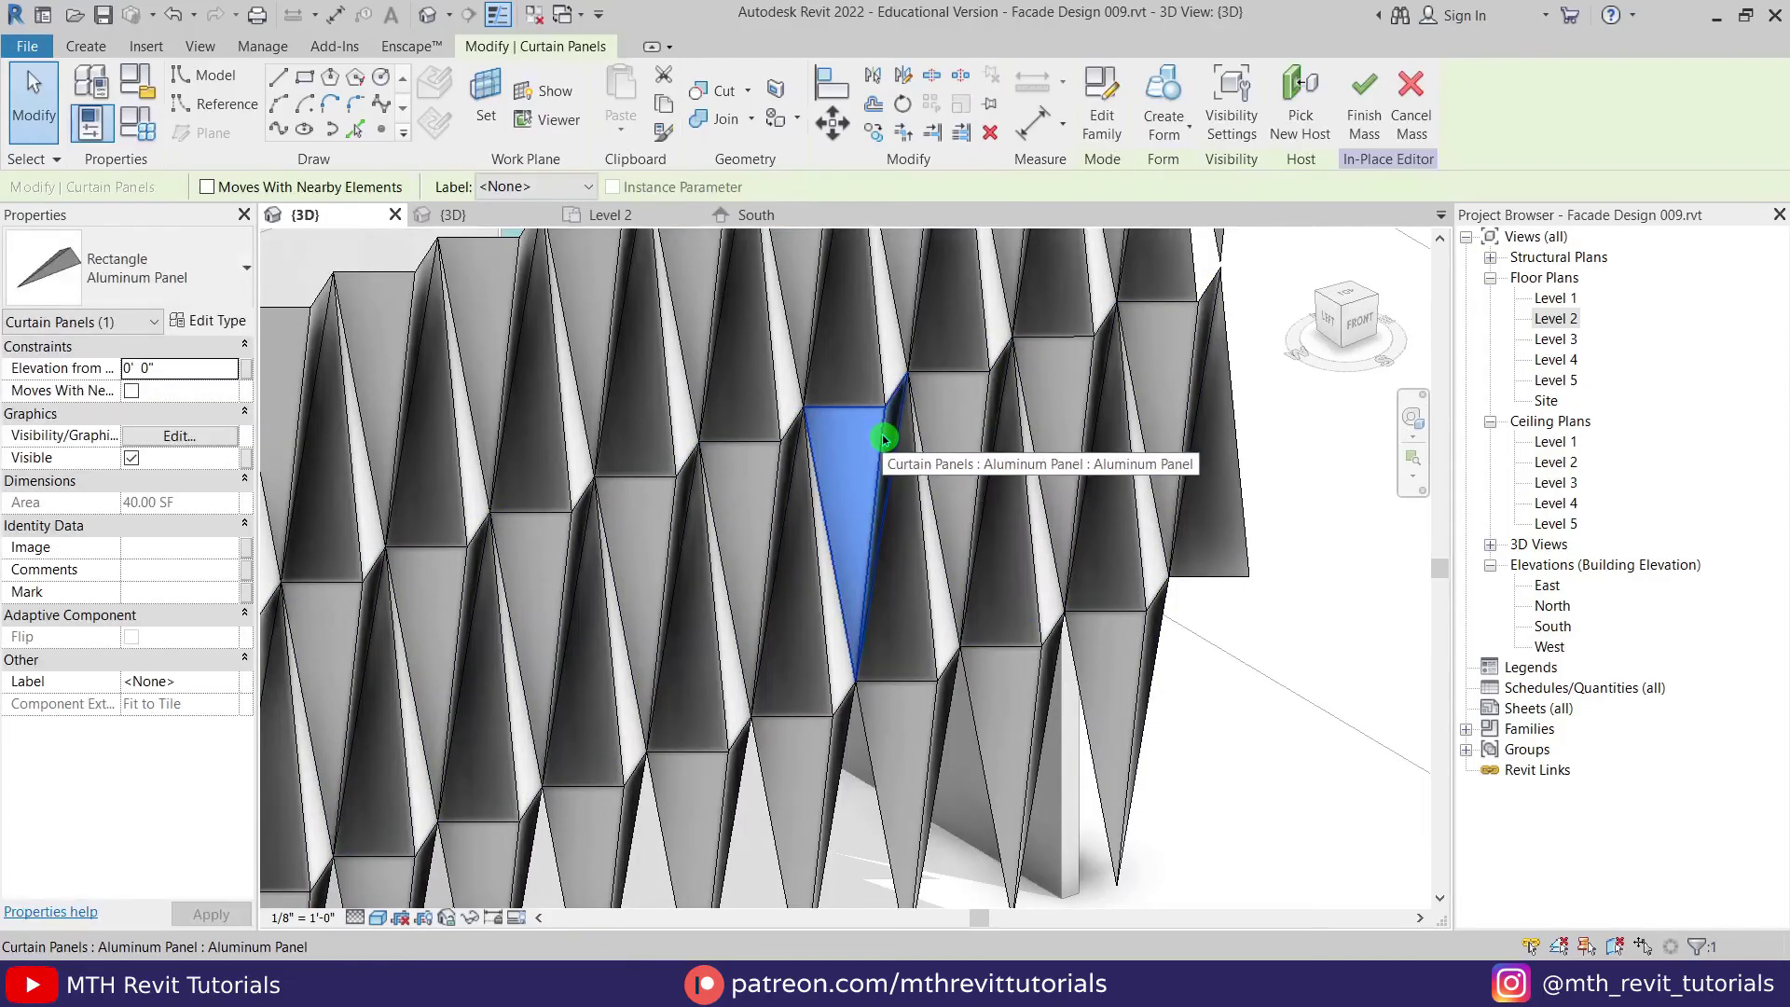
pyautogui.press('Delete')
pyautogui.click(665, 509)
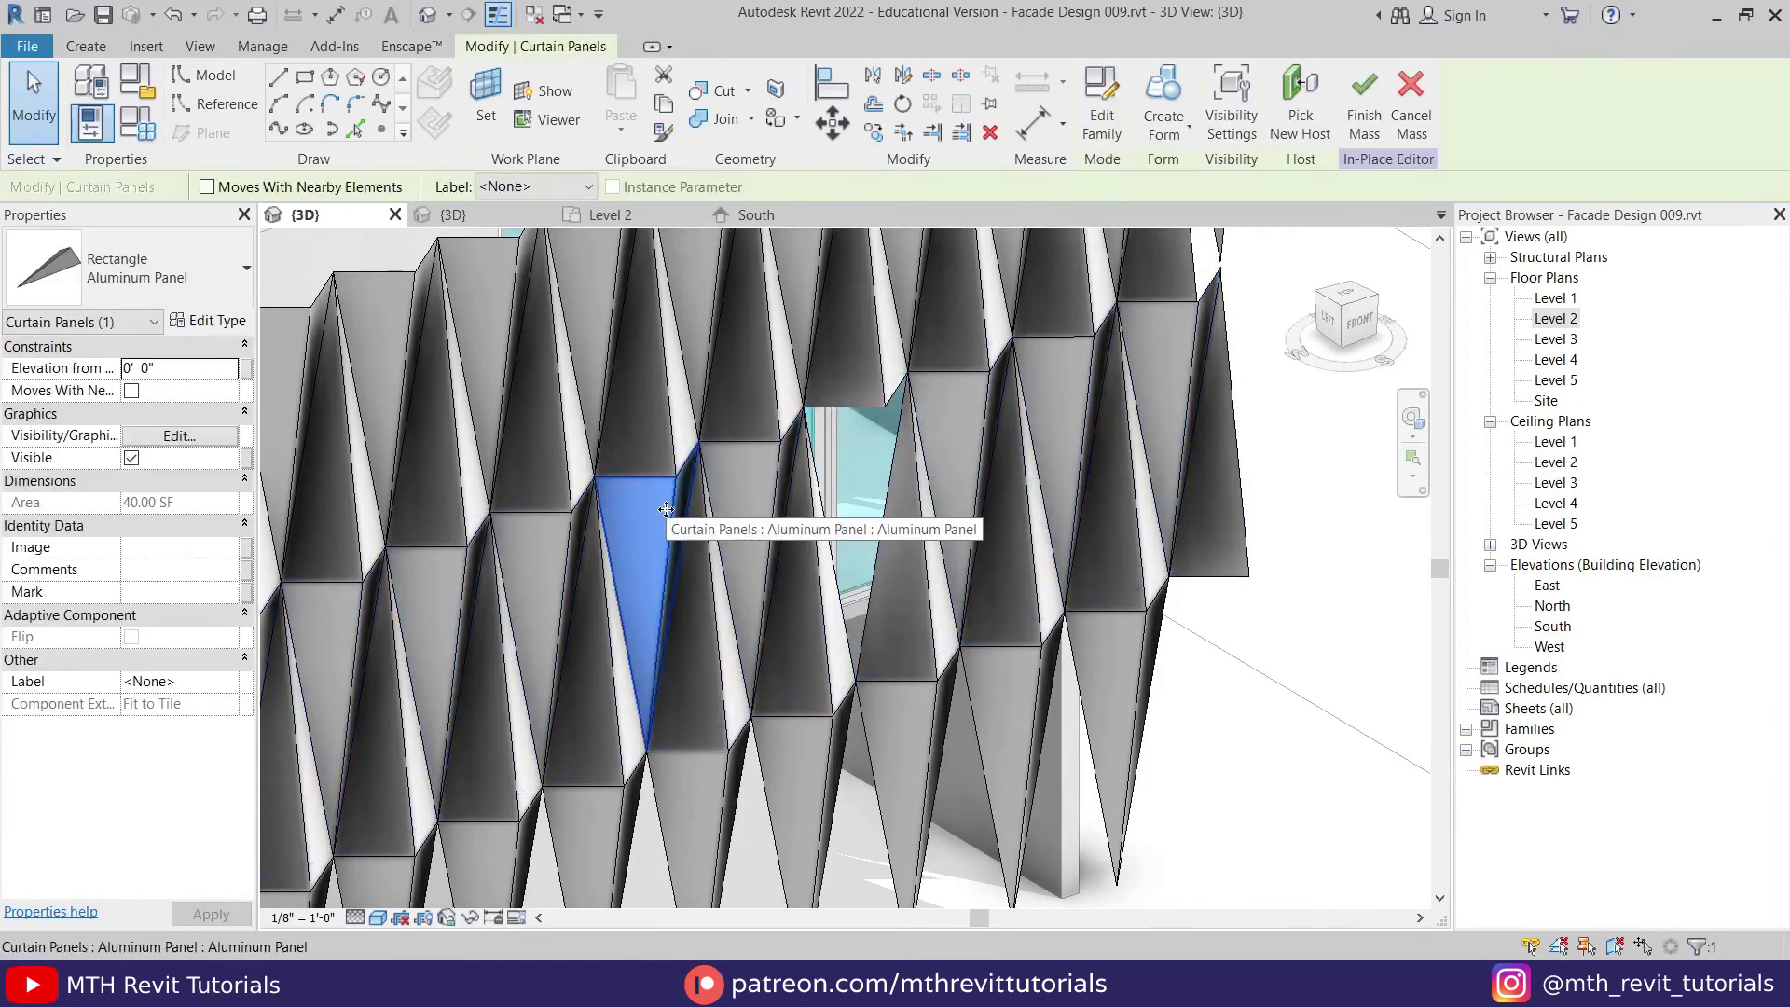
pyautogui.press('Delete')
# Step: Orbit around the building corner and out to view the whole panelled facade
pyautogui.scroll(-5, 667, 512)
pyautogui.moveTo(627, 587)
pyautogui.keyDown('shift'); pyautogui.mouseDown(button='middle')
pyautogui.moveTo(544, 624)
pyautogui.moveTo(672, 612)
pyautogui.moveTo(767, 572)
pyautogui.moveTo(650, 495)
pyautogui.moveTo(503, 484)
pyautogui.moveTo(671, 578)
pyautogui.moveTo(871, 627)
pyautogui.moveTo(831, 600)
pyautogui.moveTo(596, 572)
pyautogui.moveTo(687, 619)
pyautogui.moveTo(512, 402)
pyautogui.mouseUp(button='middle'); pyautogui.keyUp('shift')
pyautogui.scroll(-5, 672, 612)
pyautogui.scroll(5, 767, 572)
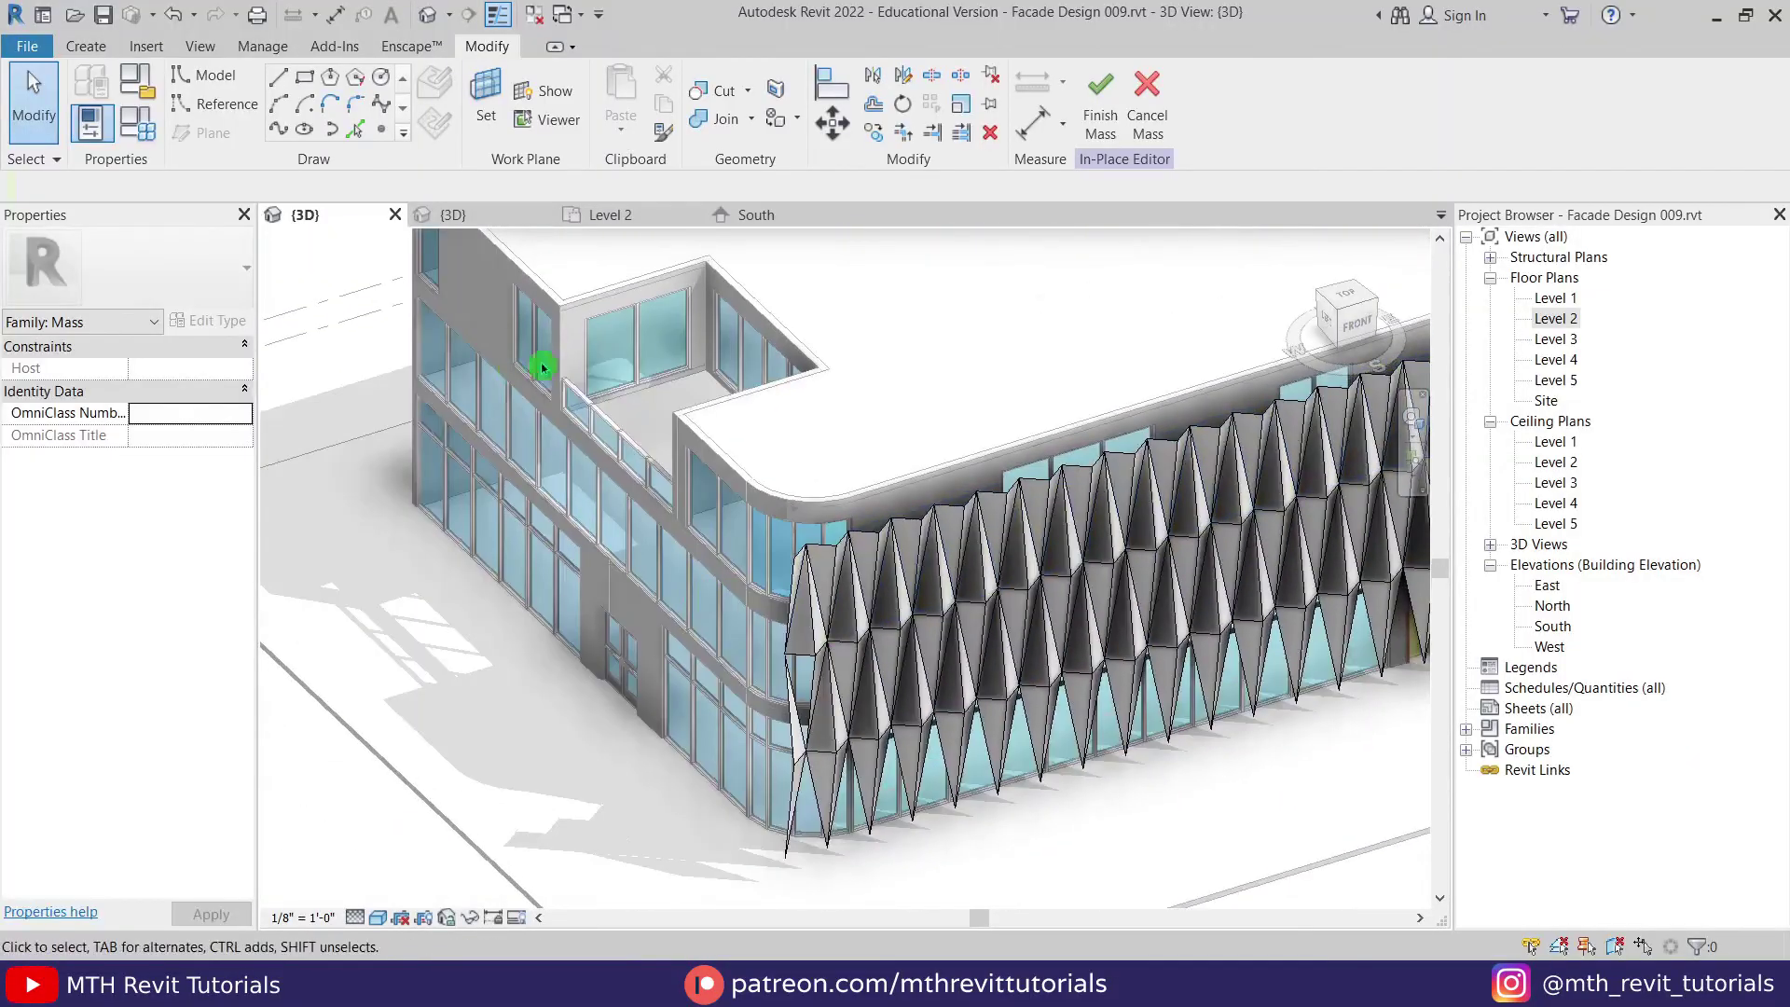
pyautogui.moveTo(658, 487)
pyautogui.keyDown('shift'); pyautogui.mouseDown(button='middle')
pyautogui.moveTo(631, 532)
pyautogui.moveTo(732, 548)
pyautogui.mouseUp(button='middle'); pyautogui.keyUp('shift')
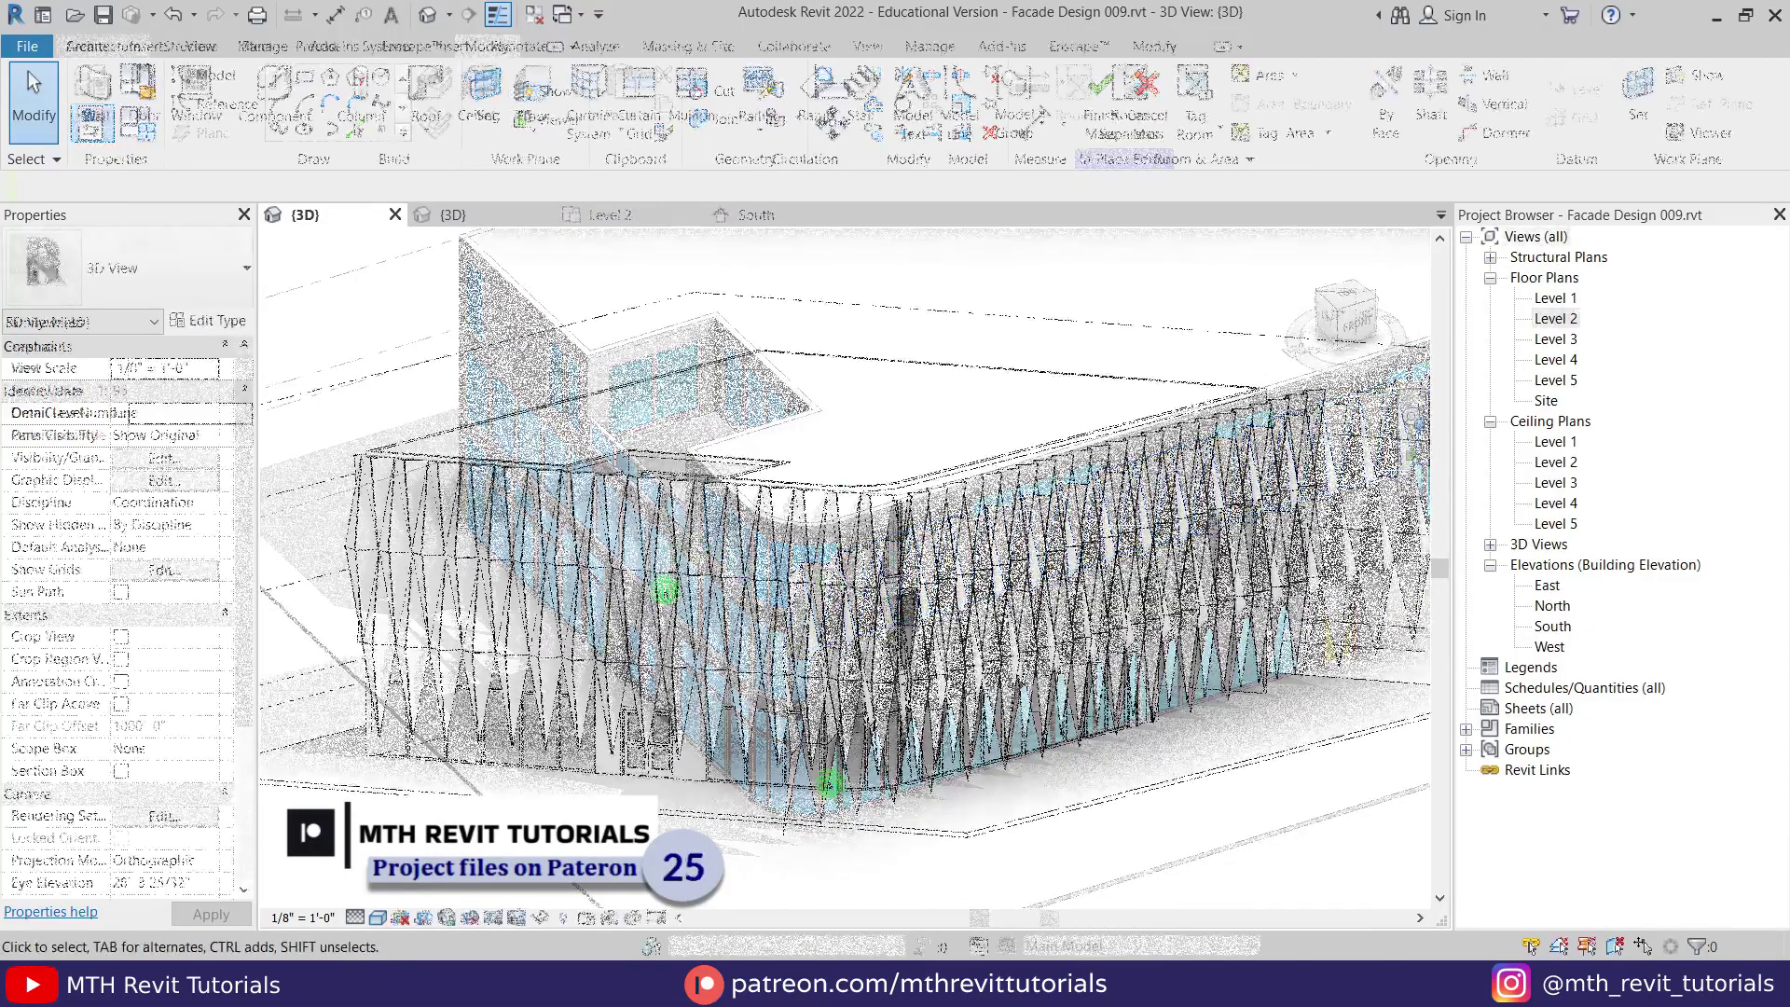
pyautogui.keyDown('shift'); pyautogui.moveTo(932, 746); pyautogui.dragTo(859, 741, button='middle'); pyautogui.keyUp('shift')
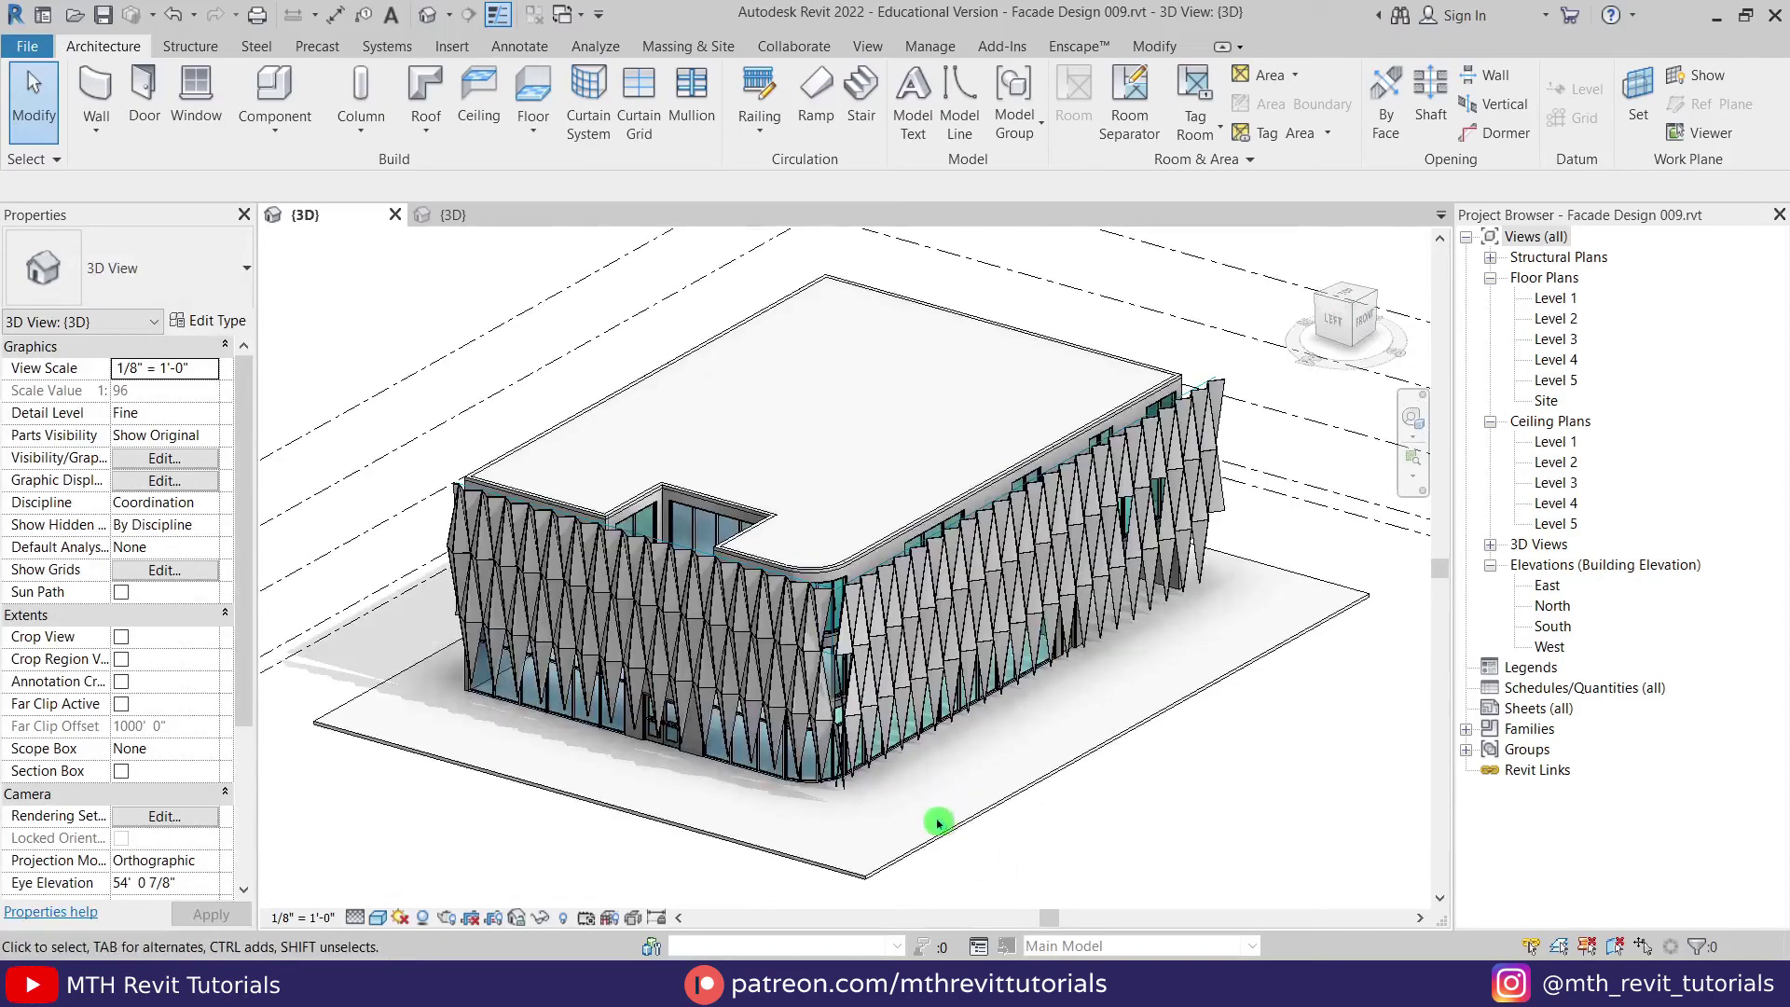
# Step: Orbit the finished building once more, then start the Revit 5 Course Bundle Pack lesson in Chrome
pyautogui.moveTo(938, 822)
pyautogui.keyDown('shift'); pyautogui.mouseDown(button='middle')
pyautogui.moveTo(921, 673)
pyautogui.moveTo(919, 746)
pyautogui.moveTo(809, 766)
pyautogui.moveTo(892, 863)
pyautogui.moveTo(933, 805)
pyautogui.moveTo(919, 786)
pyautogui.mouseUp(button='middle'); pyautogui.keyUp('shift')
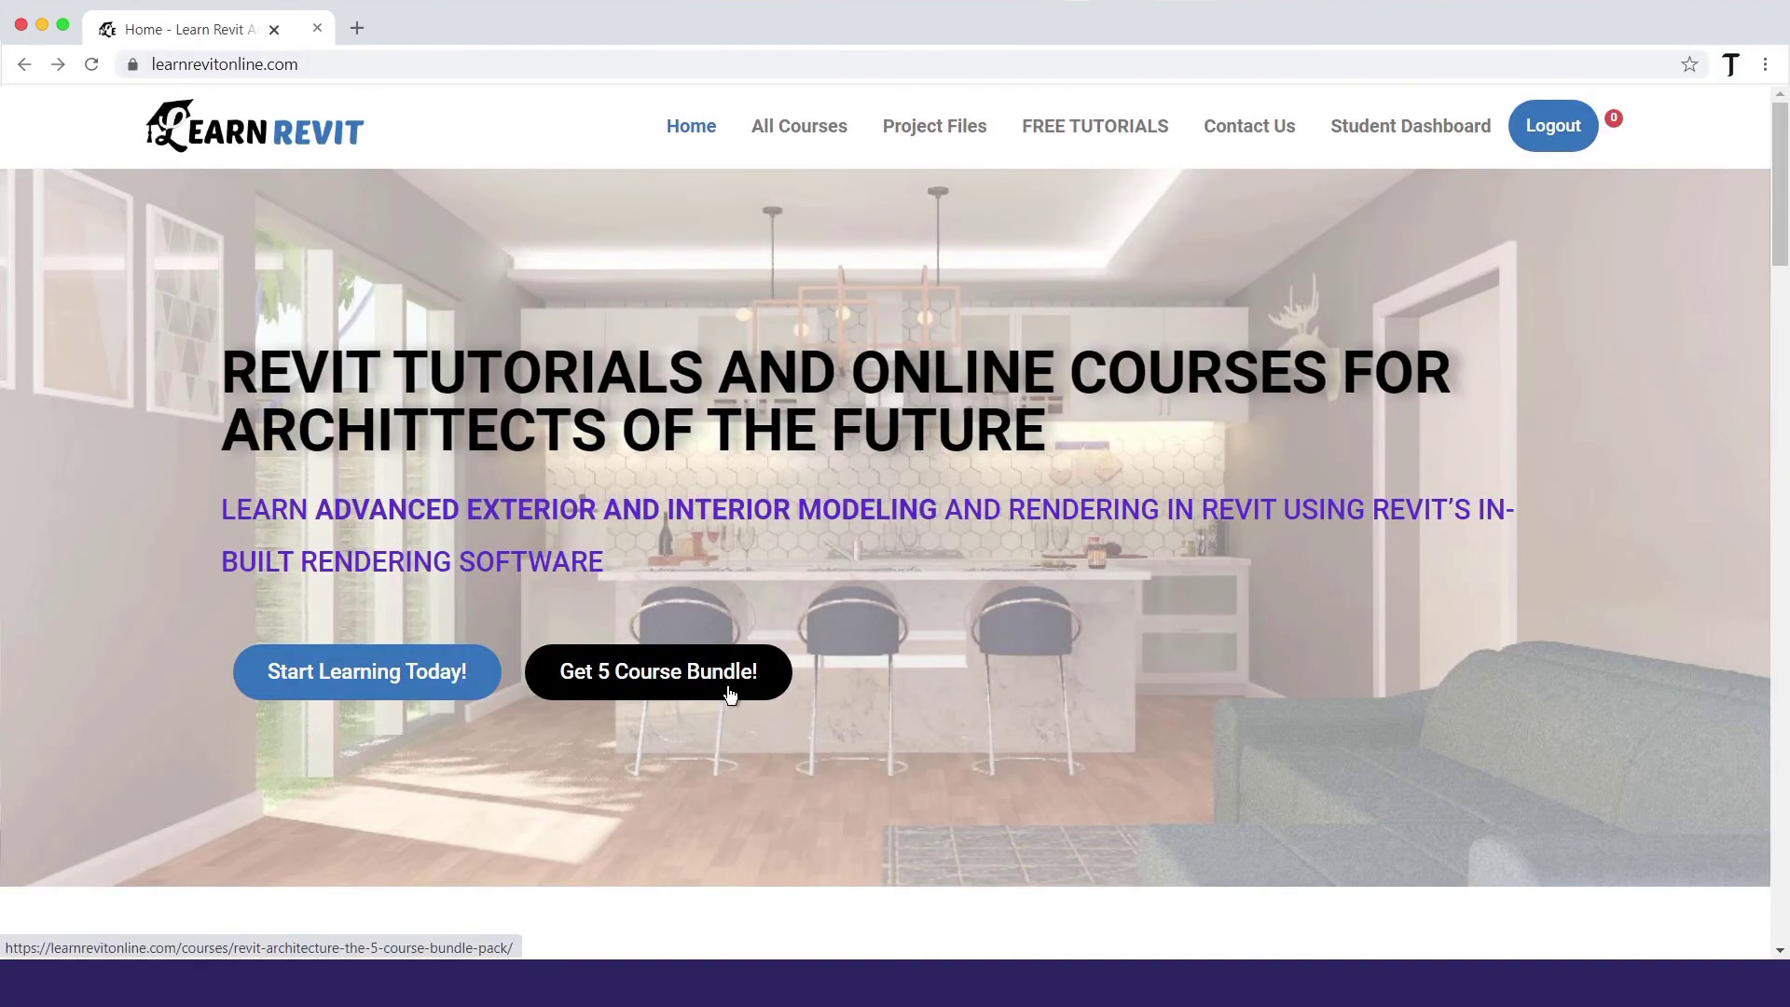
pyautogui.click(730, 695)
pyautogui.click(1294, 627)
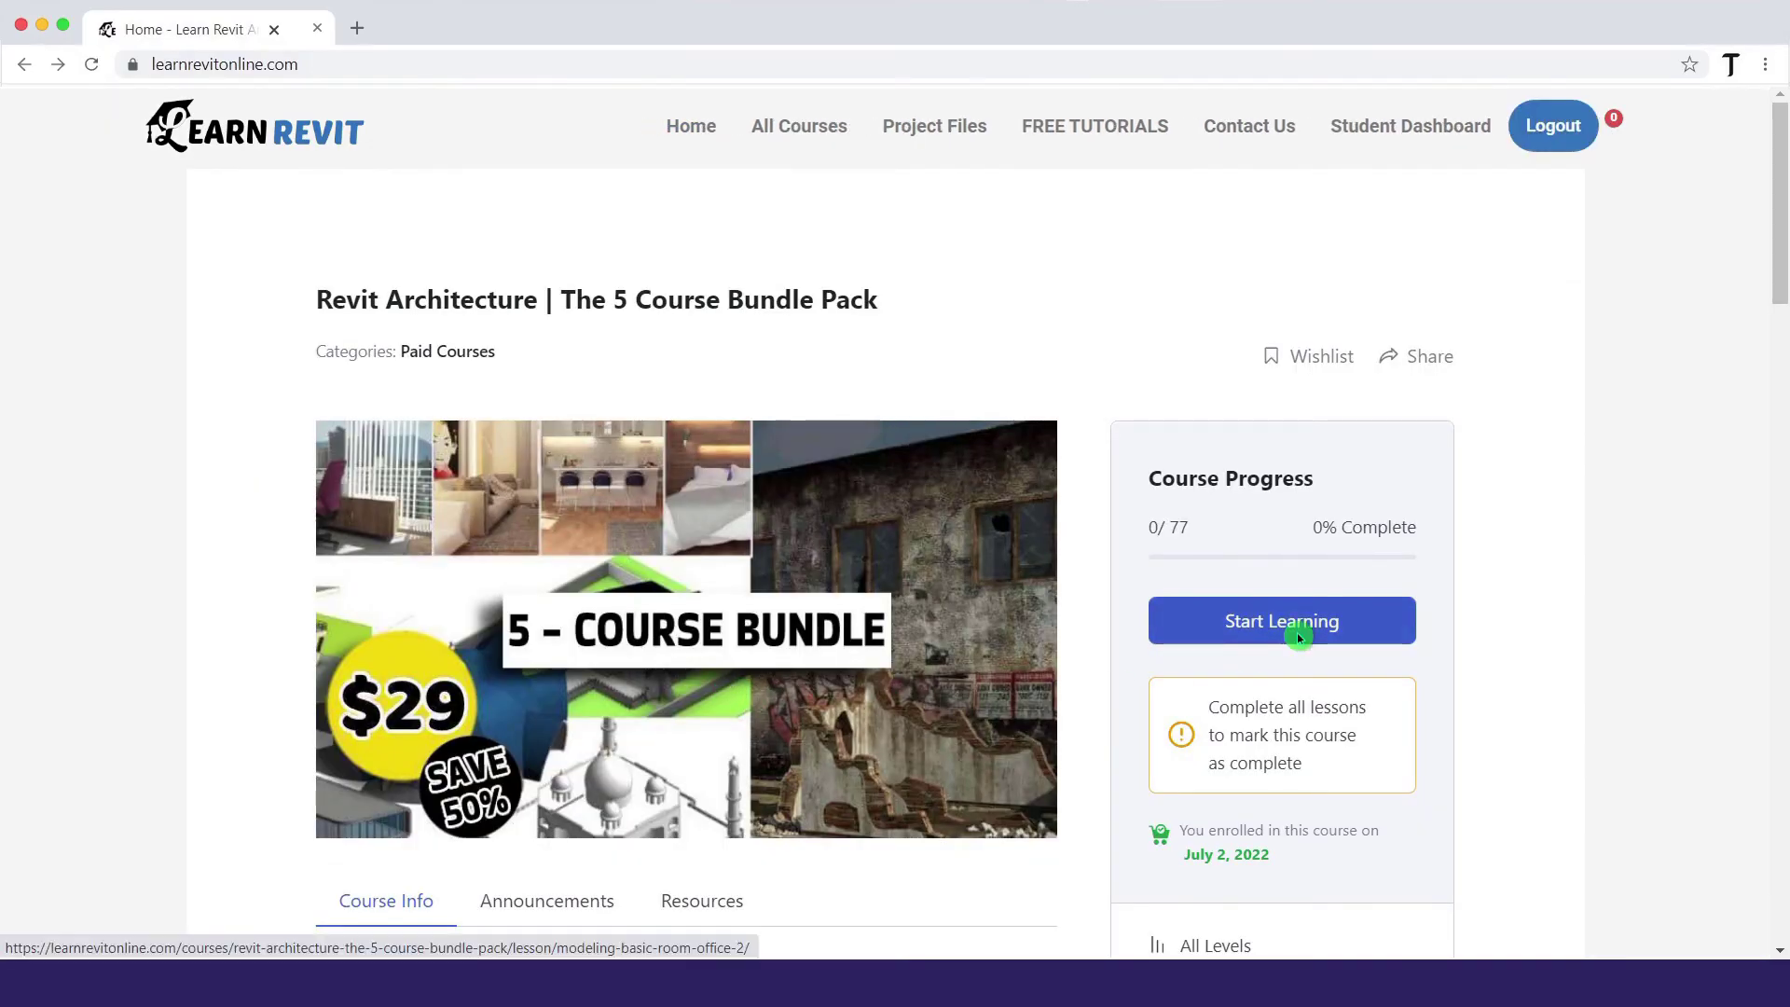